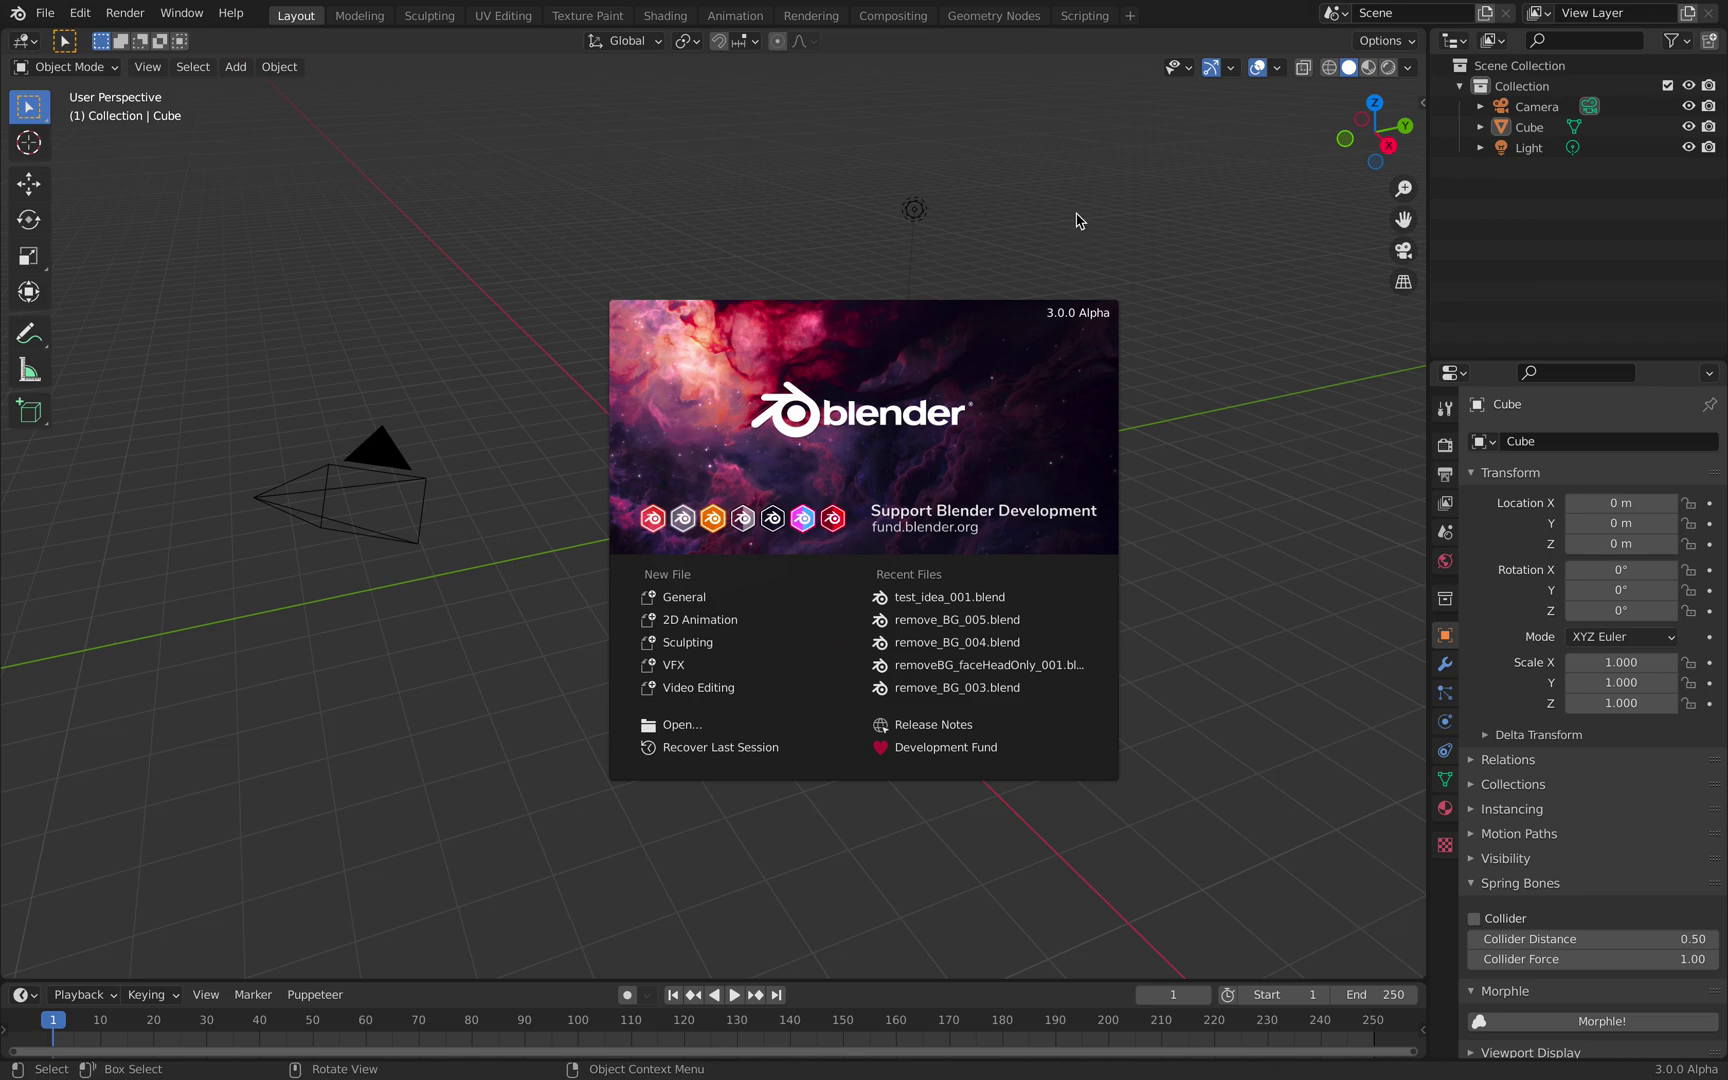
Dismiss the splash screen and delete all default objects from the scene
click(1023, 267)
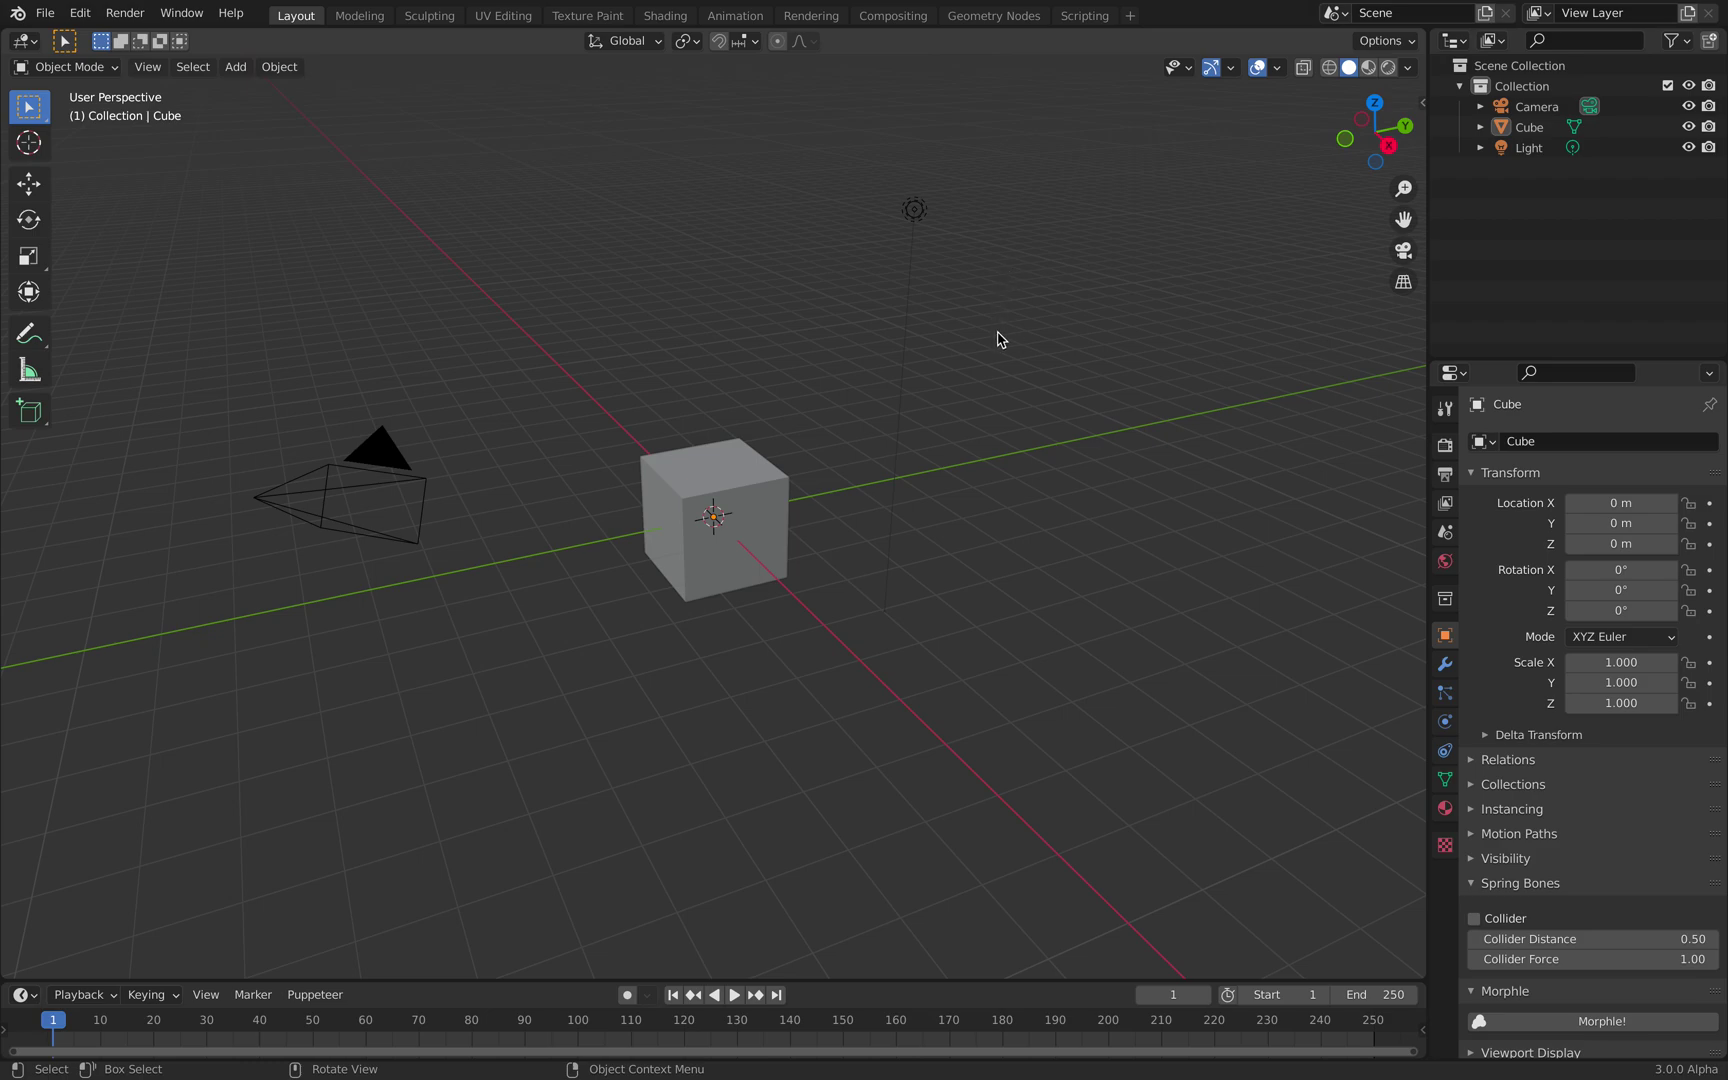
scroll(994, 343, up, 2)
key(a)
key(Delete)
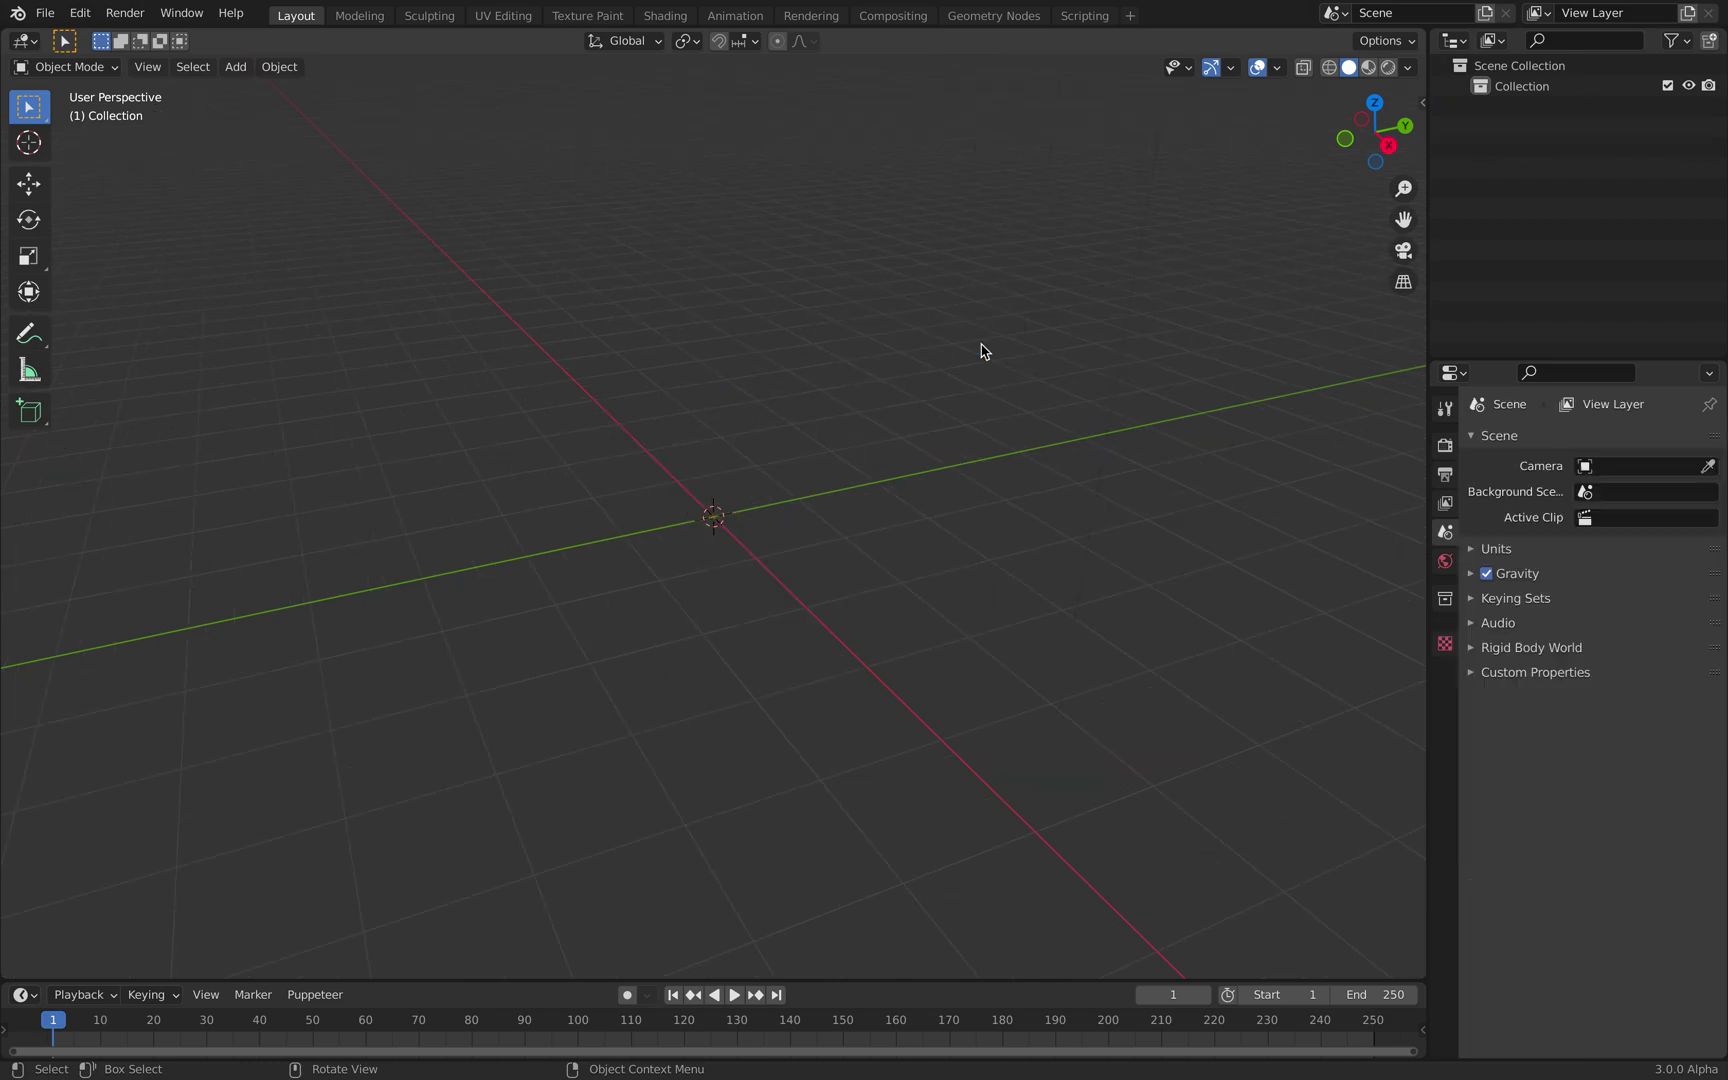
Add a Grid mesh at the scene's origin
key(shift+a)
mouse_move(790, 357)
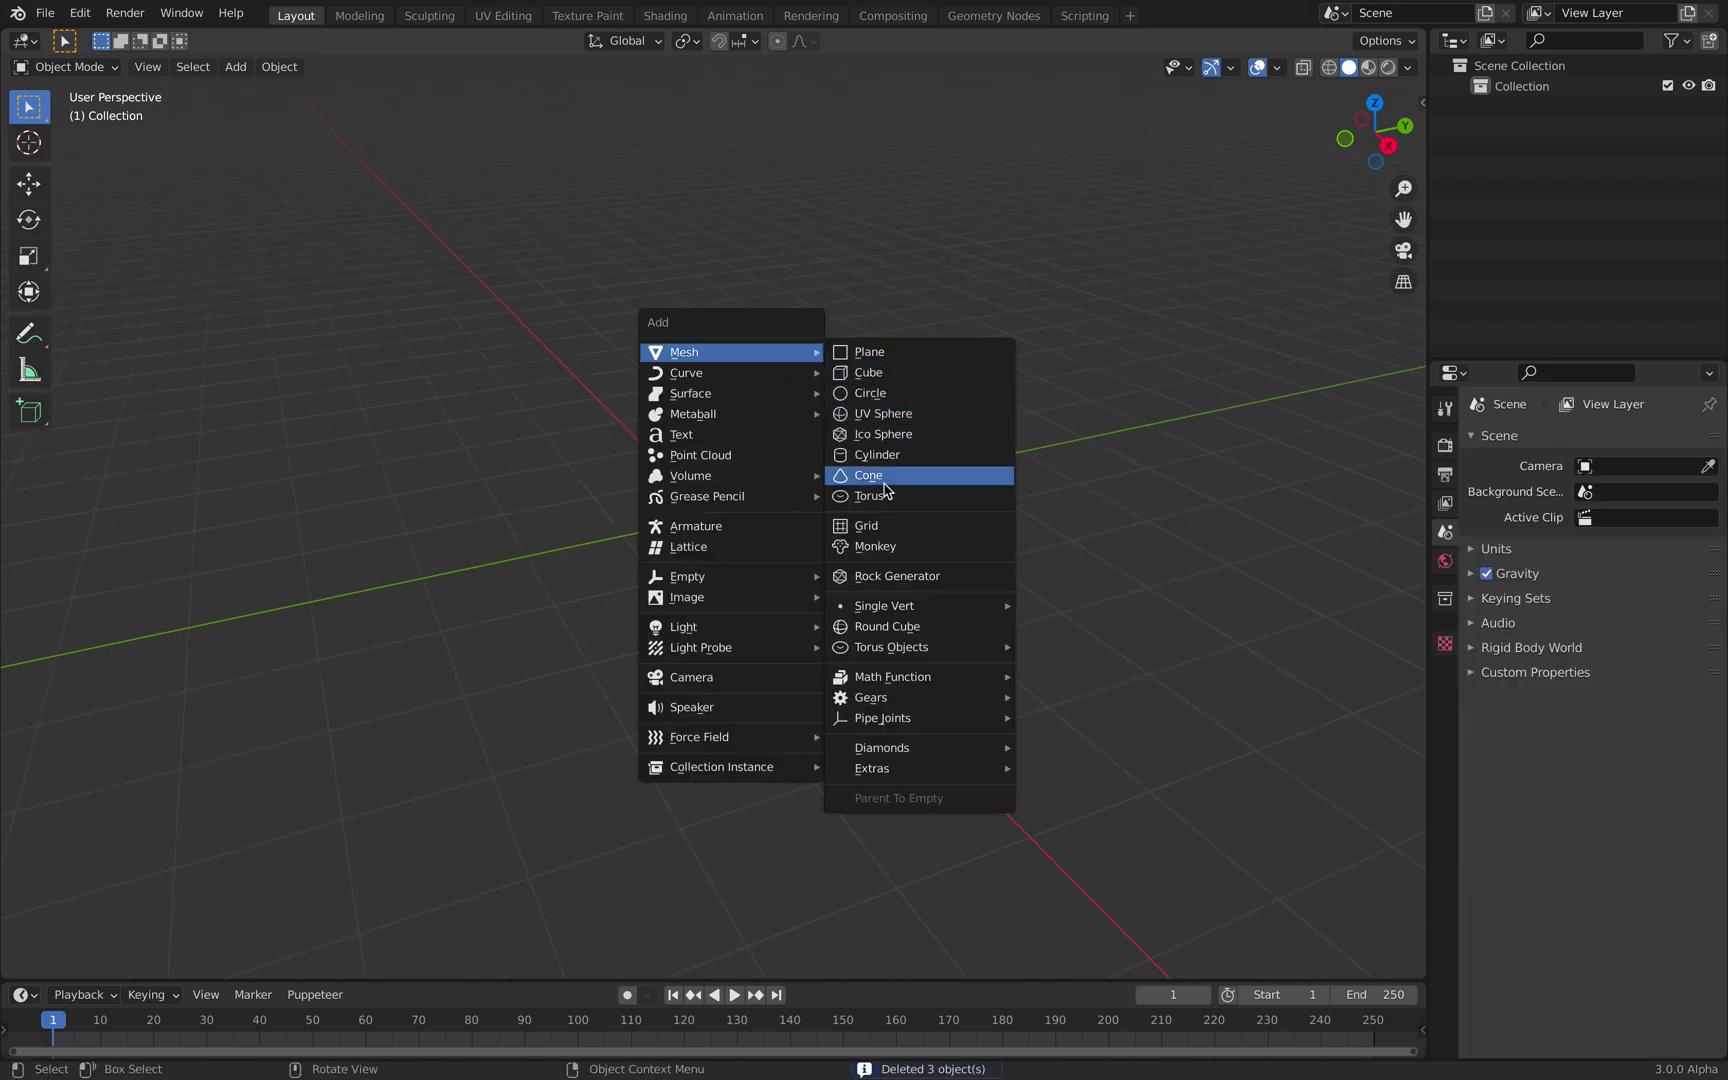
click(866, 525)
scroll(820, 470, up, 2)
mouse_move(820, 470)
middle_down()
mouse_move(829, 507)
mouse_move(844, 484)
middle_up()
scroll(829, 507, up, 2)
Subdivide the whole grid in Edit Mode with an increased number of cuts, and return to Object Mode
key(Tab)
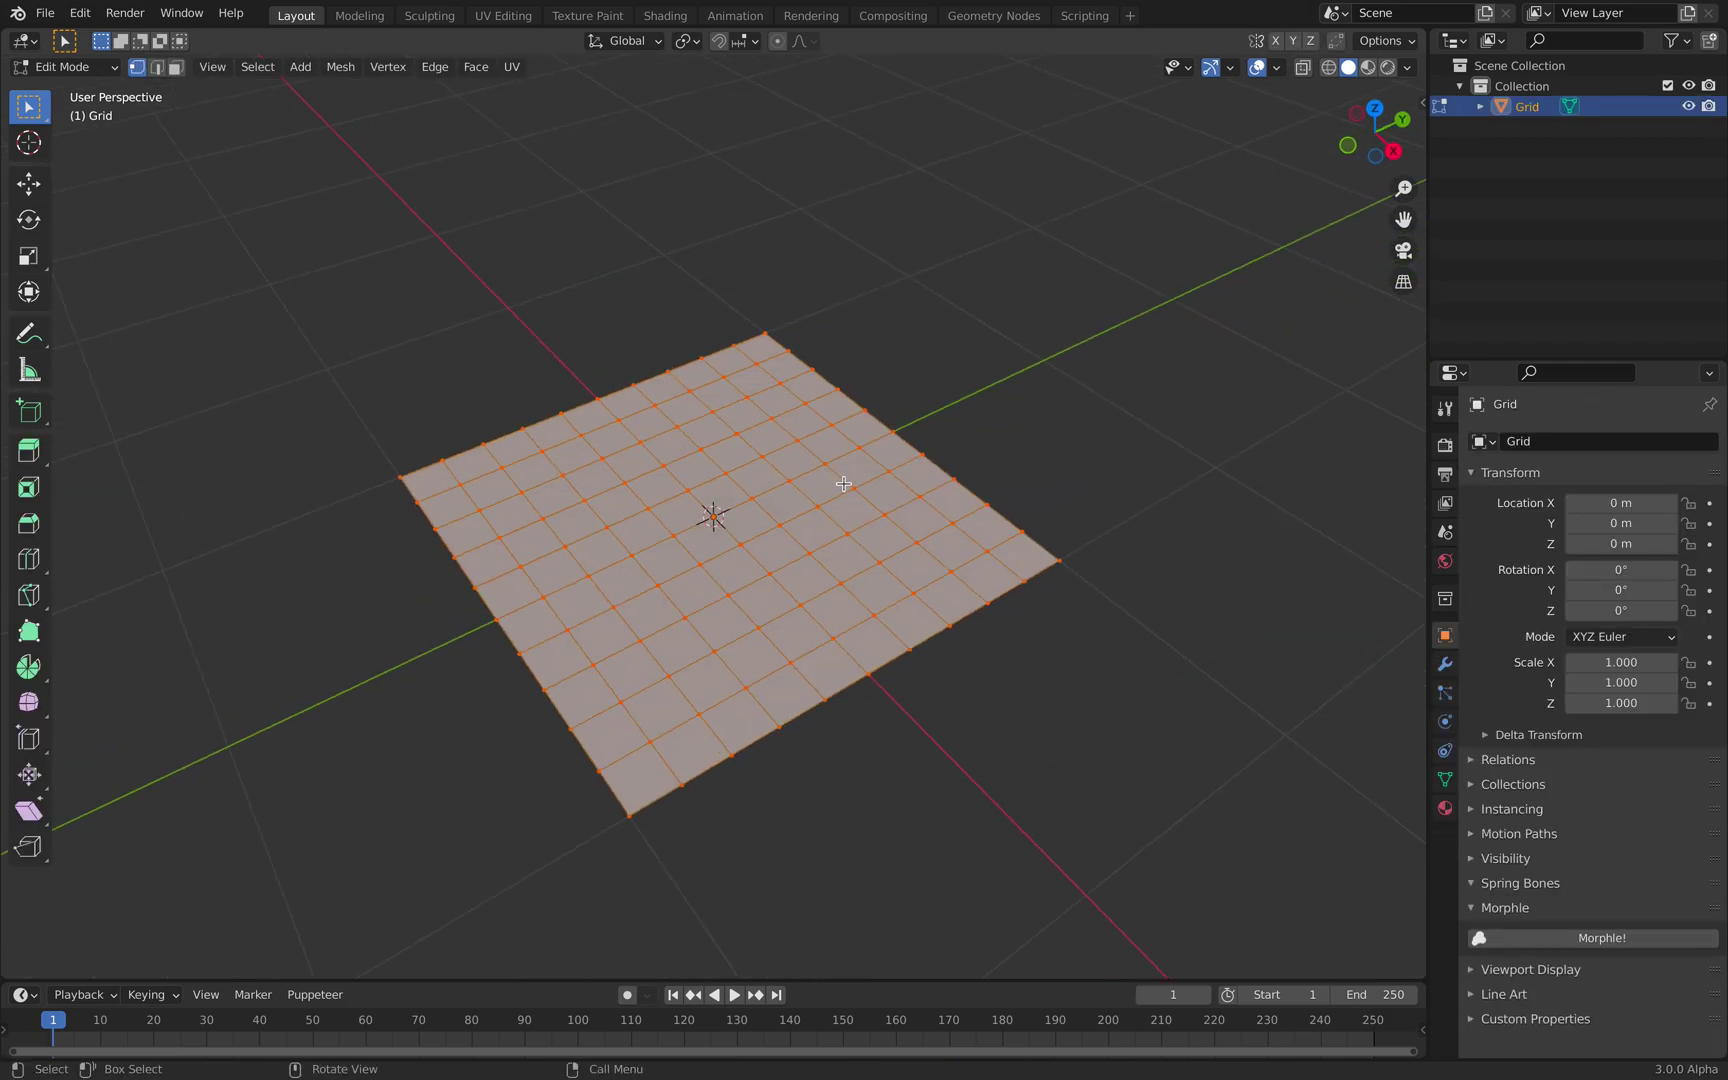
key(F3)
text(subdi)
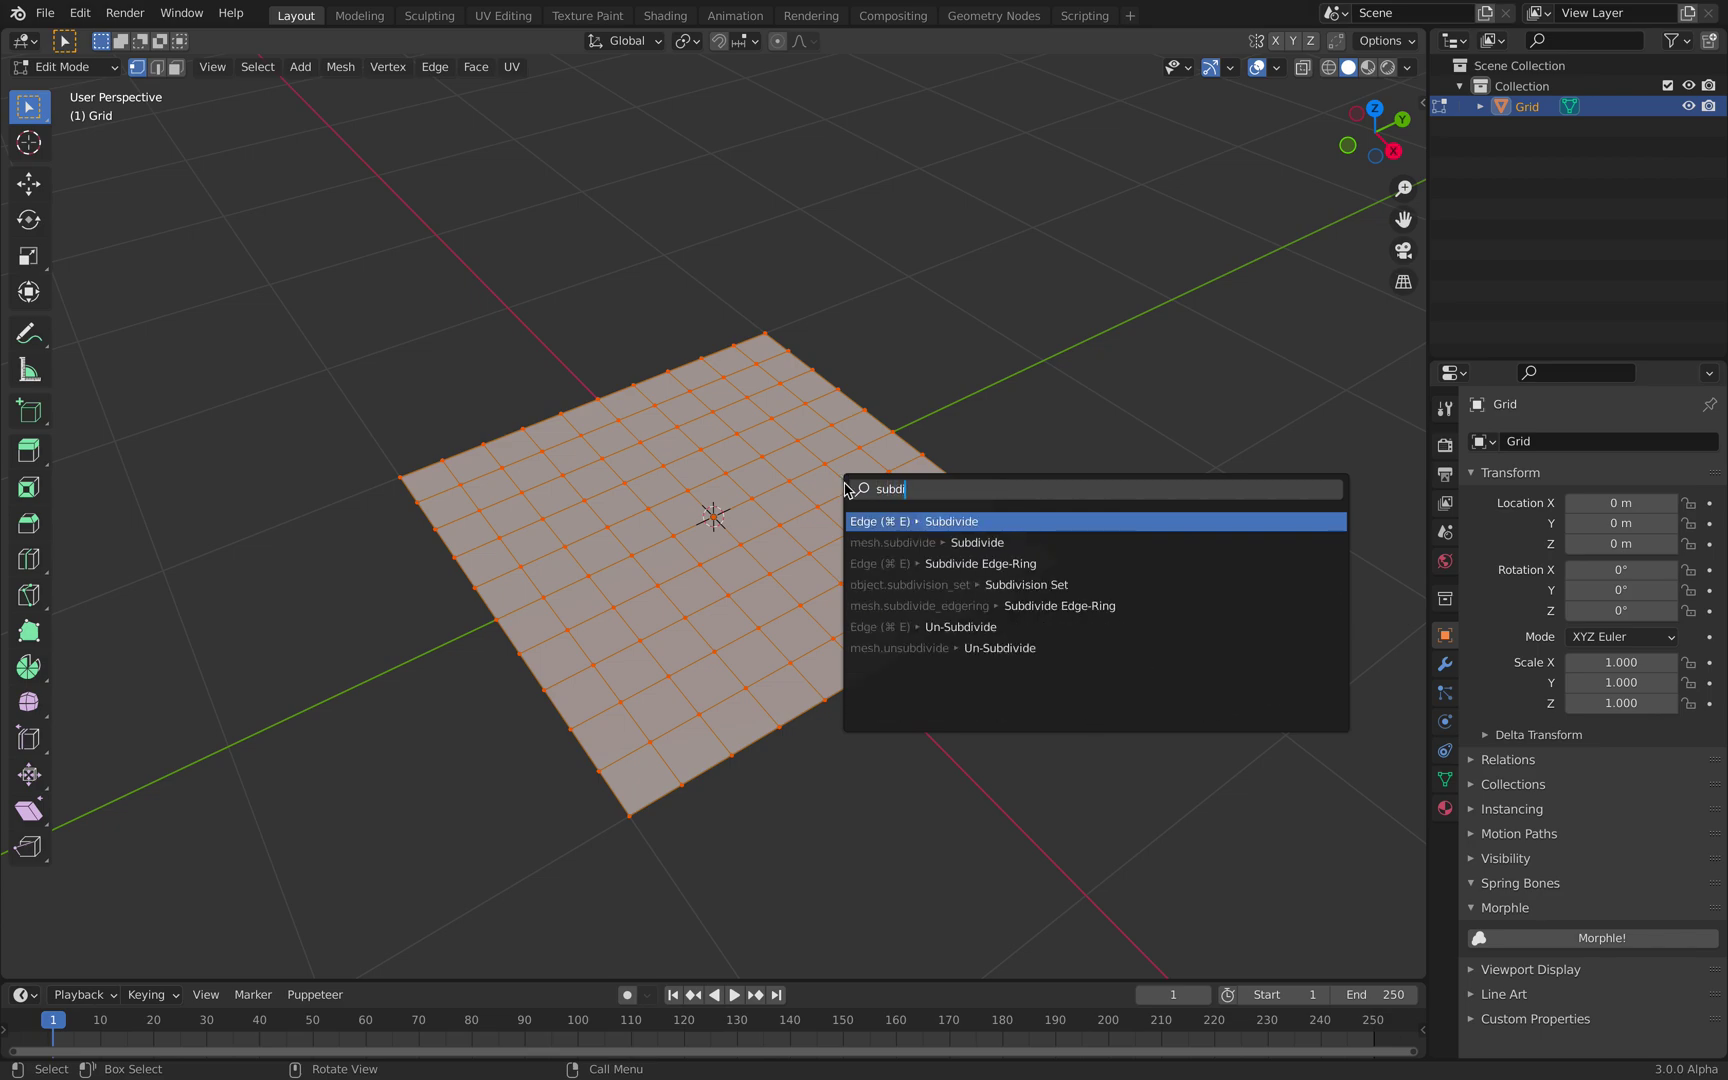
key(Return)
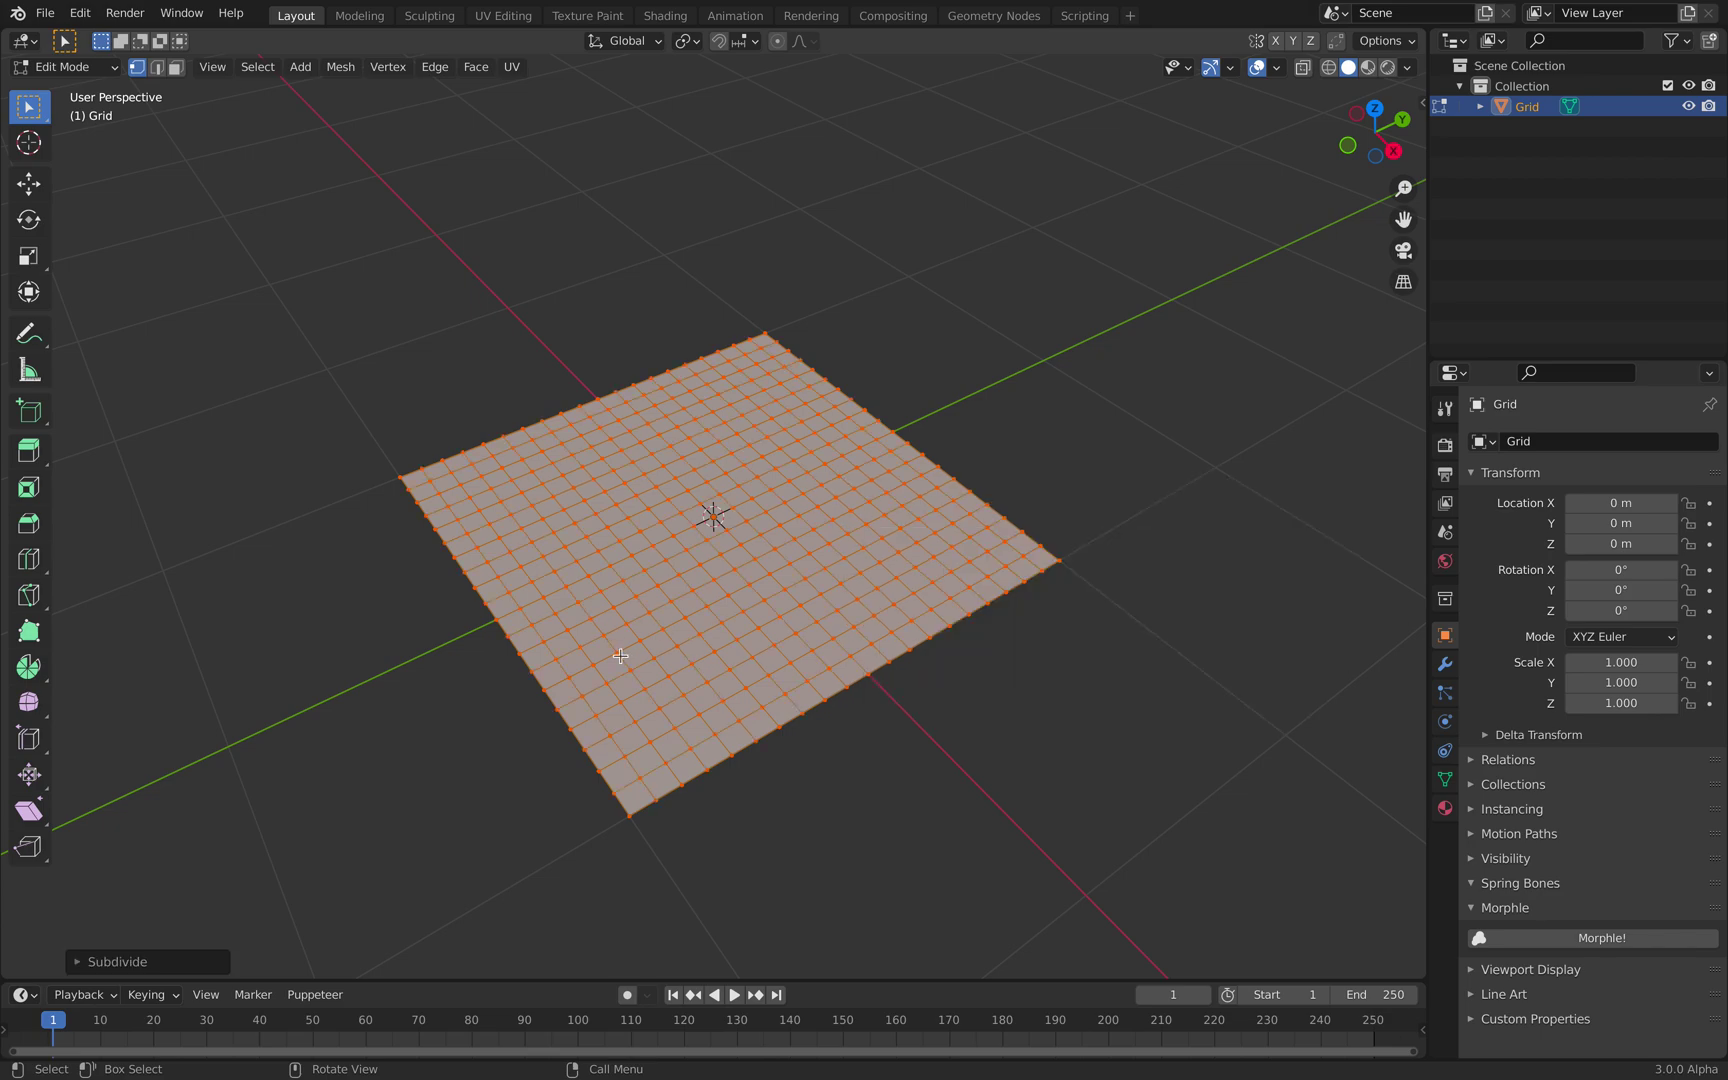
click(90, 962)
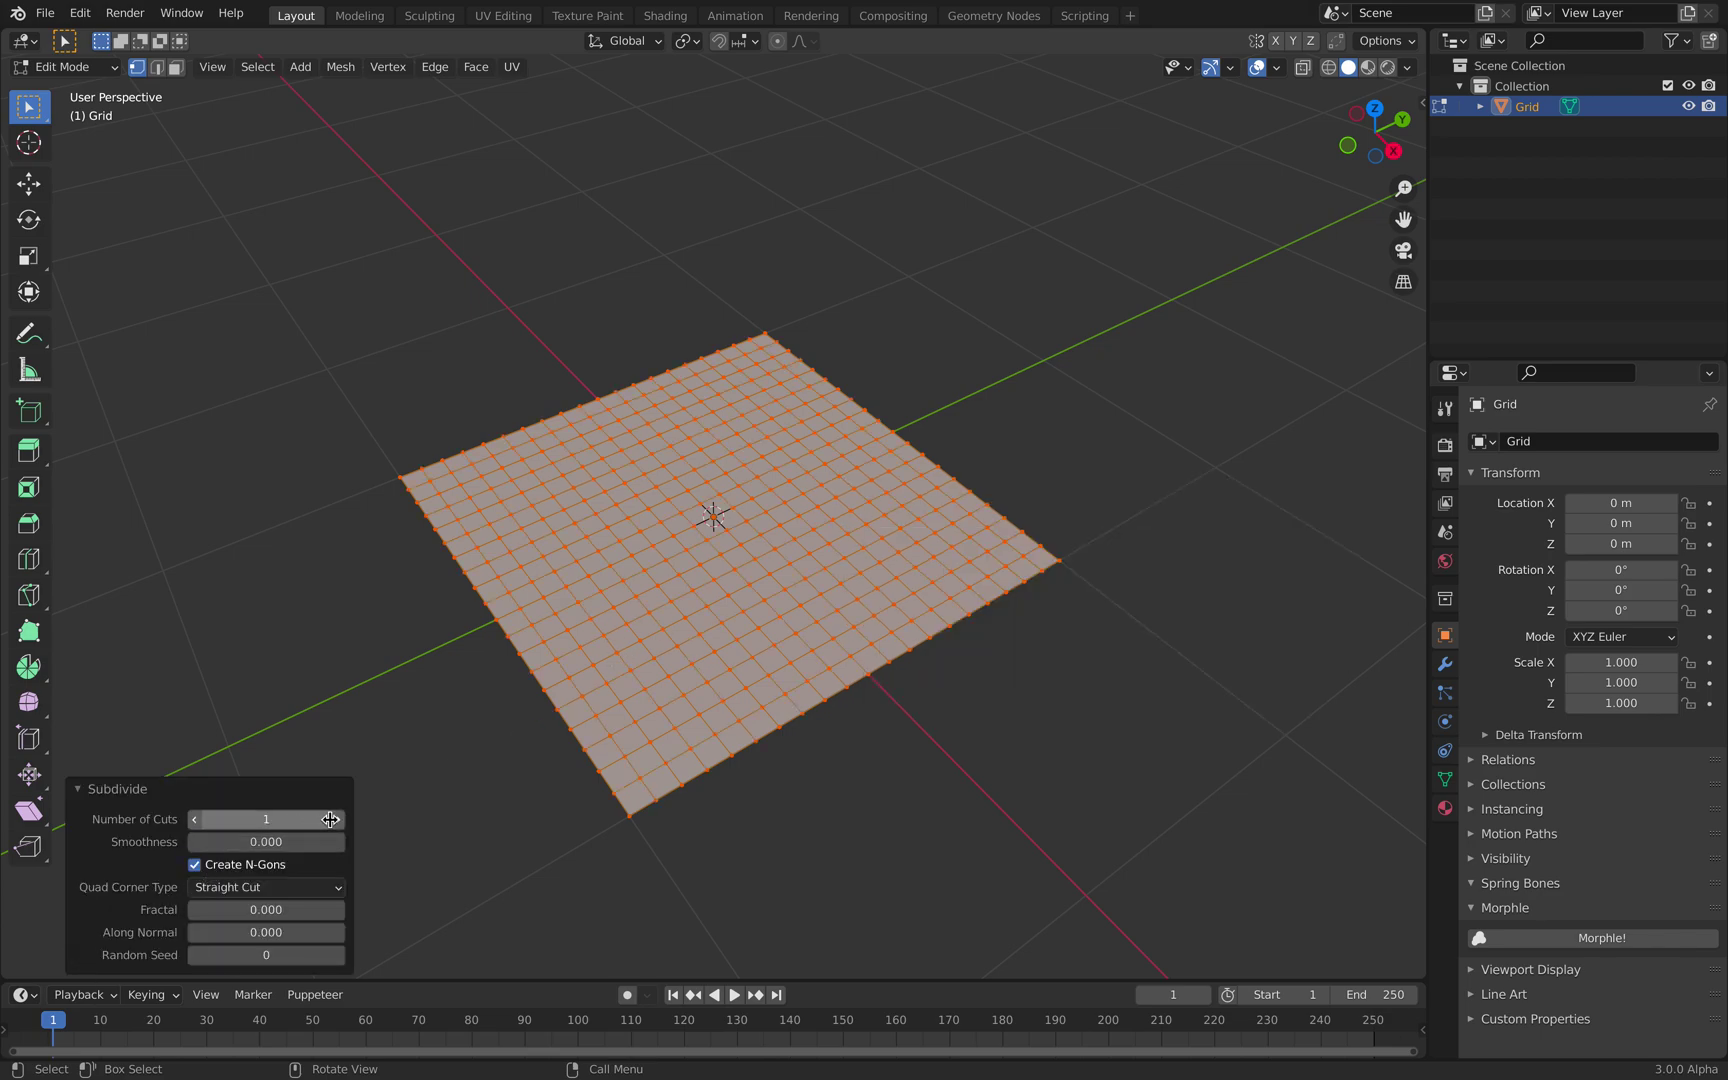
drag(330, 819, 751, 510)
key(Tab)
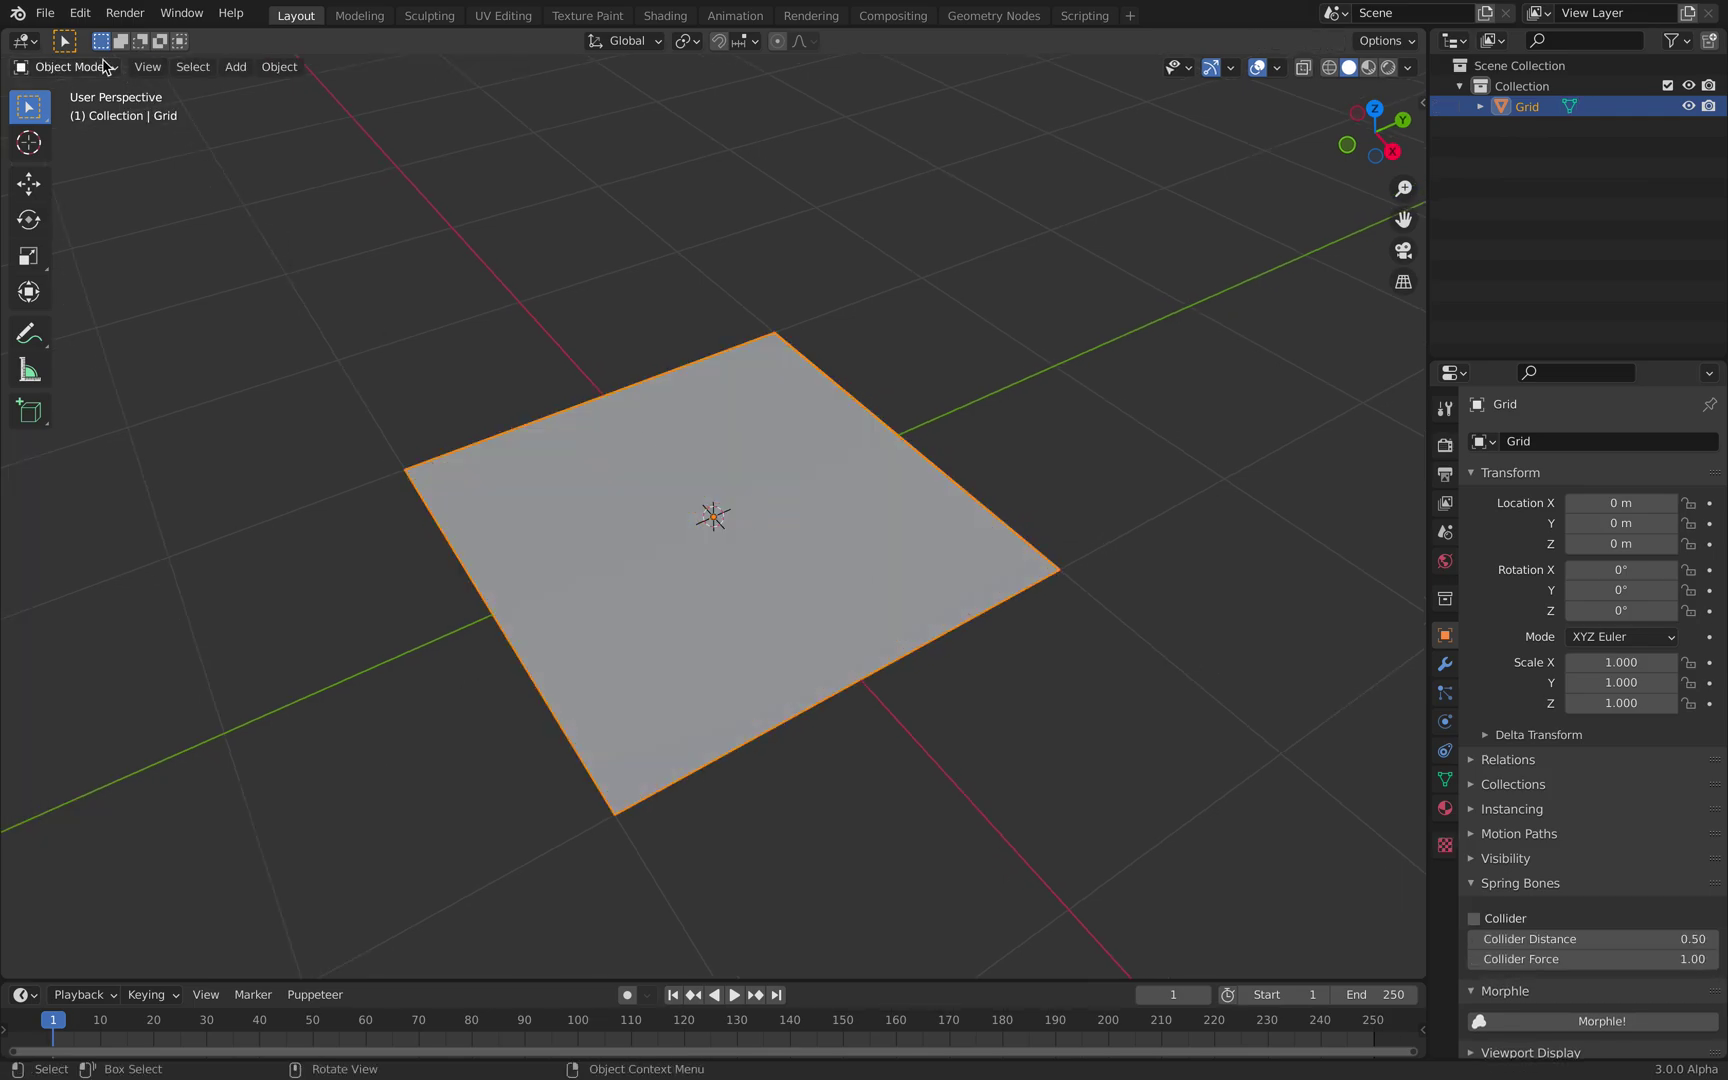
Switch the grid to Vertex Paint mode and paint a red area along one side of it
click(105, 67)
click(104, 160)
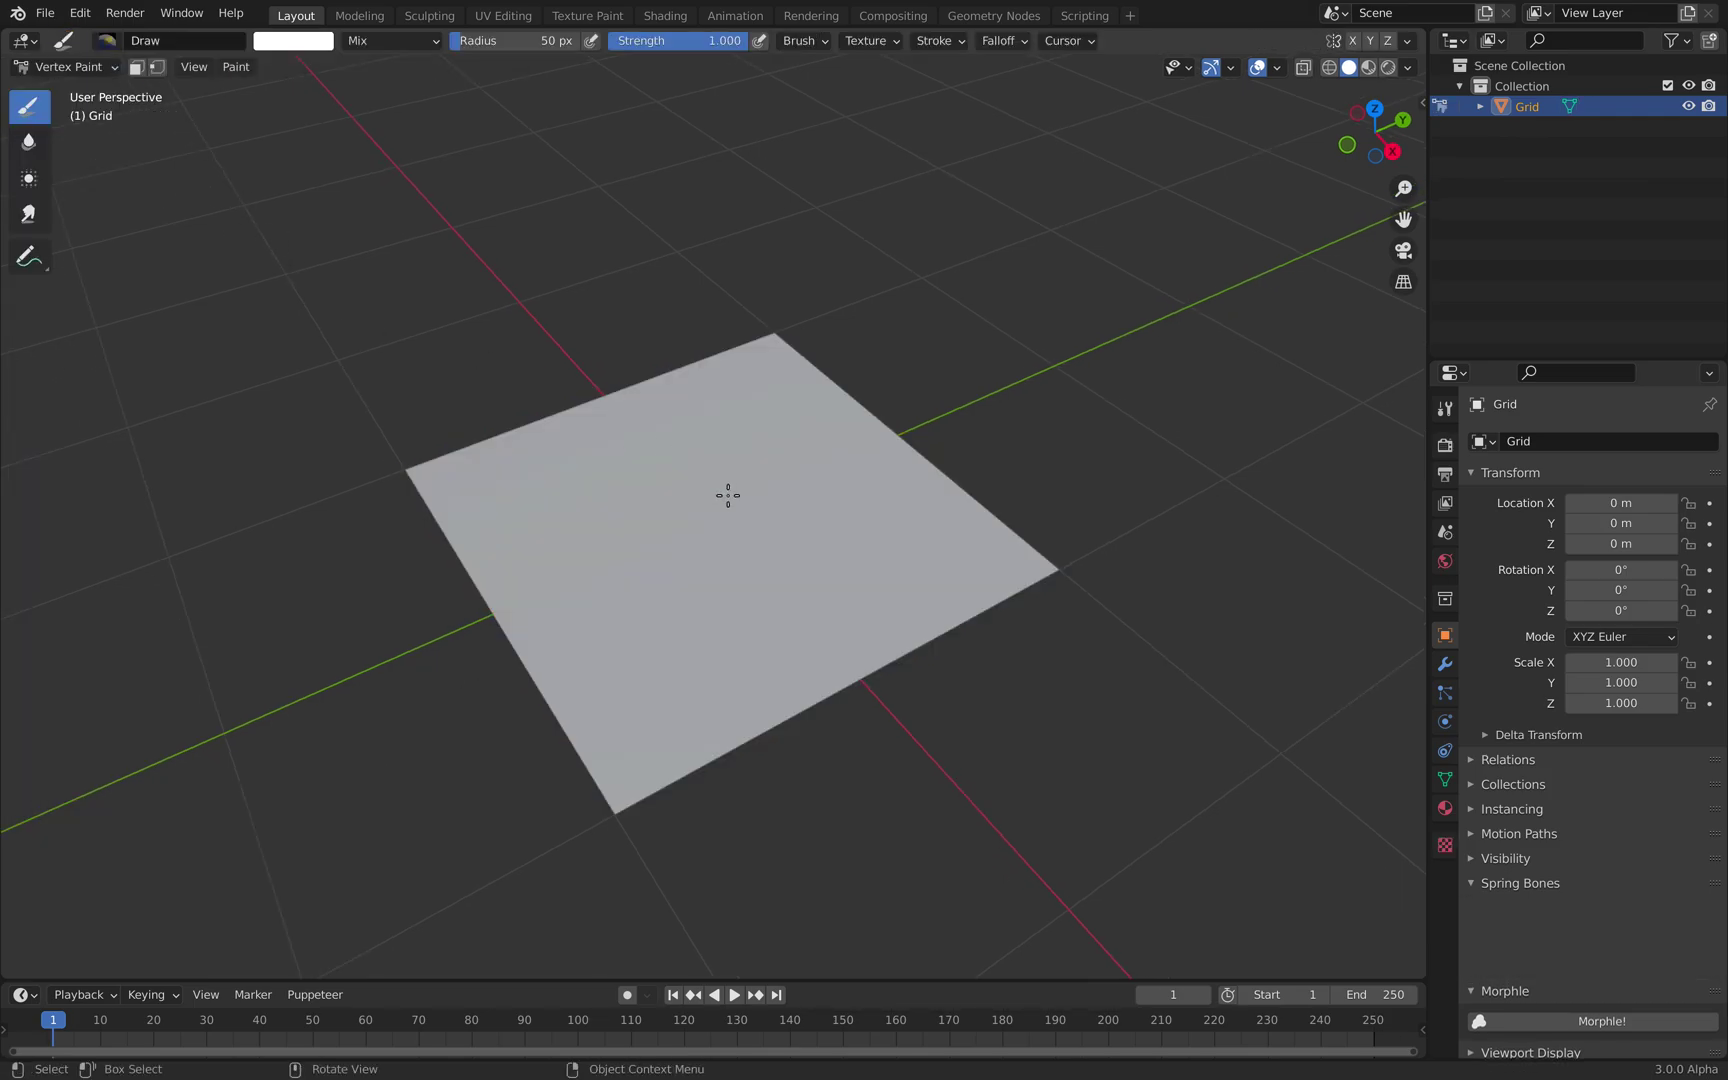
mouse_move(486, 235)
middle_down()
mouse_move(586, 378)
mouse_move(464, 224)
middle_up()
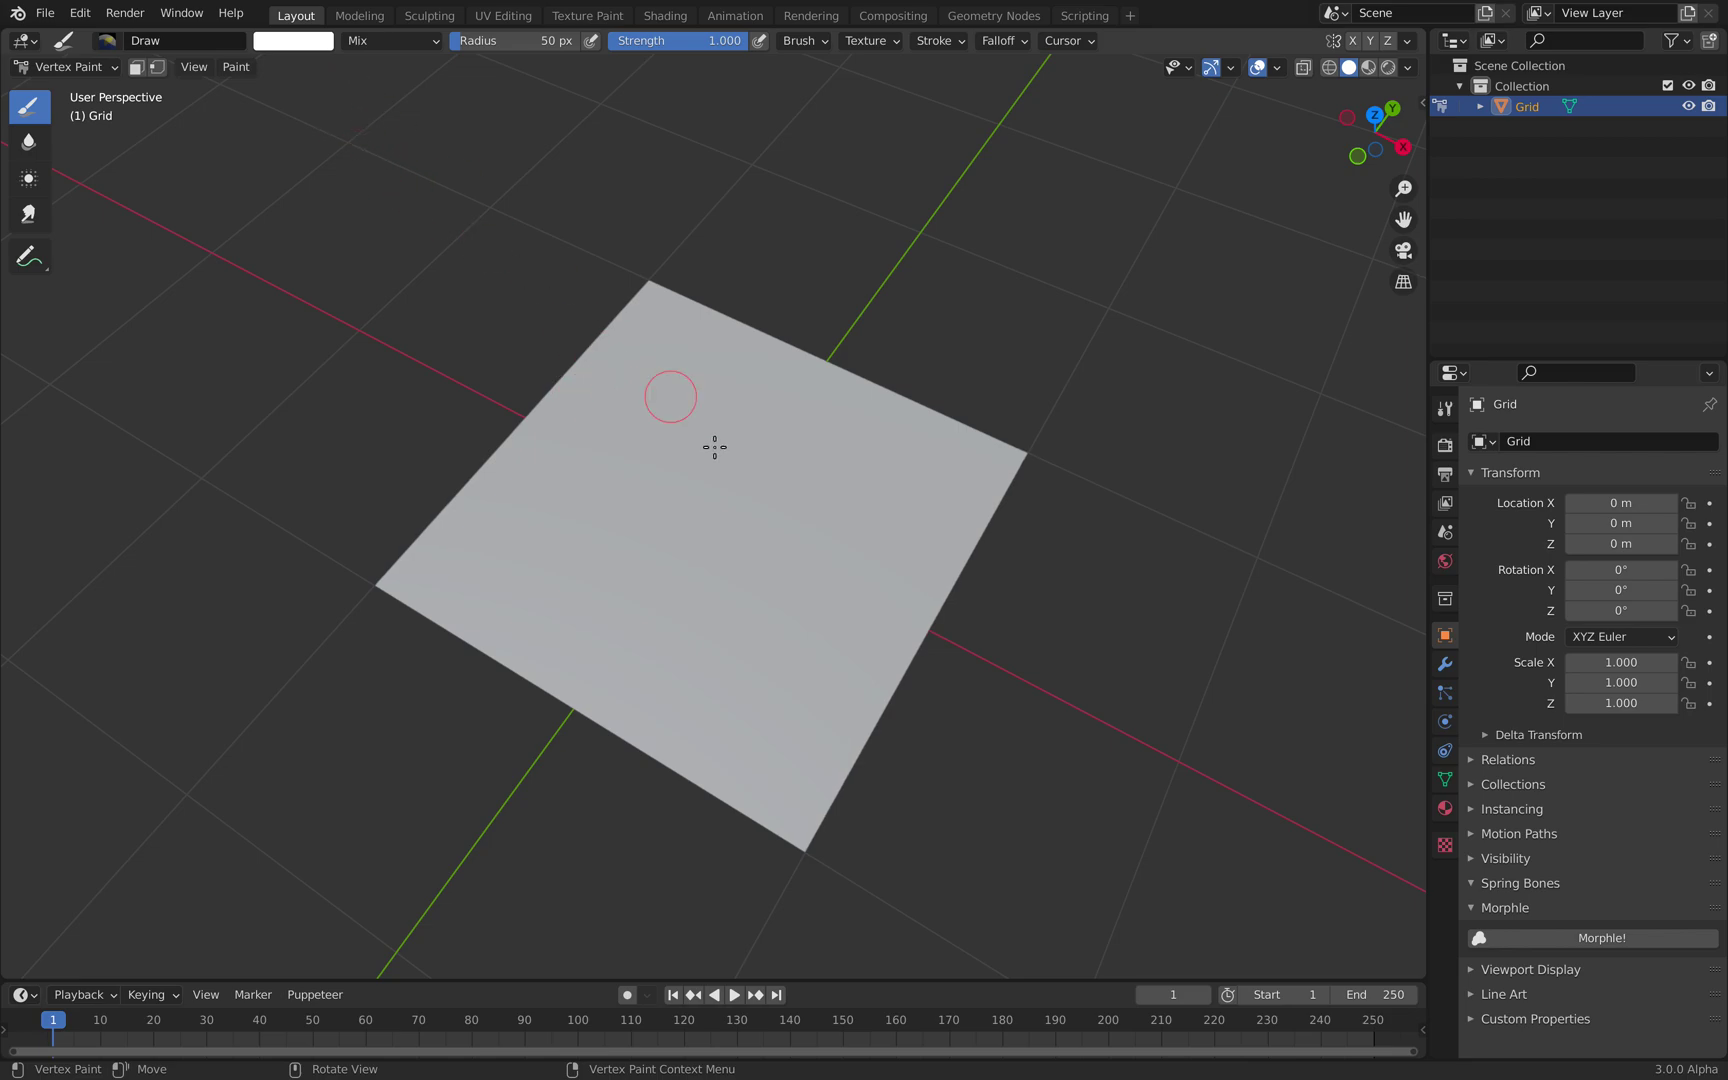
click(324, 45)
click(415, 141)
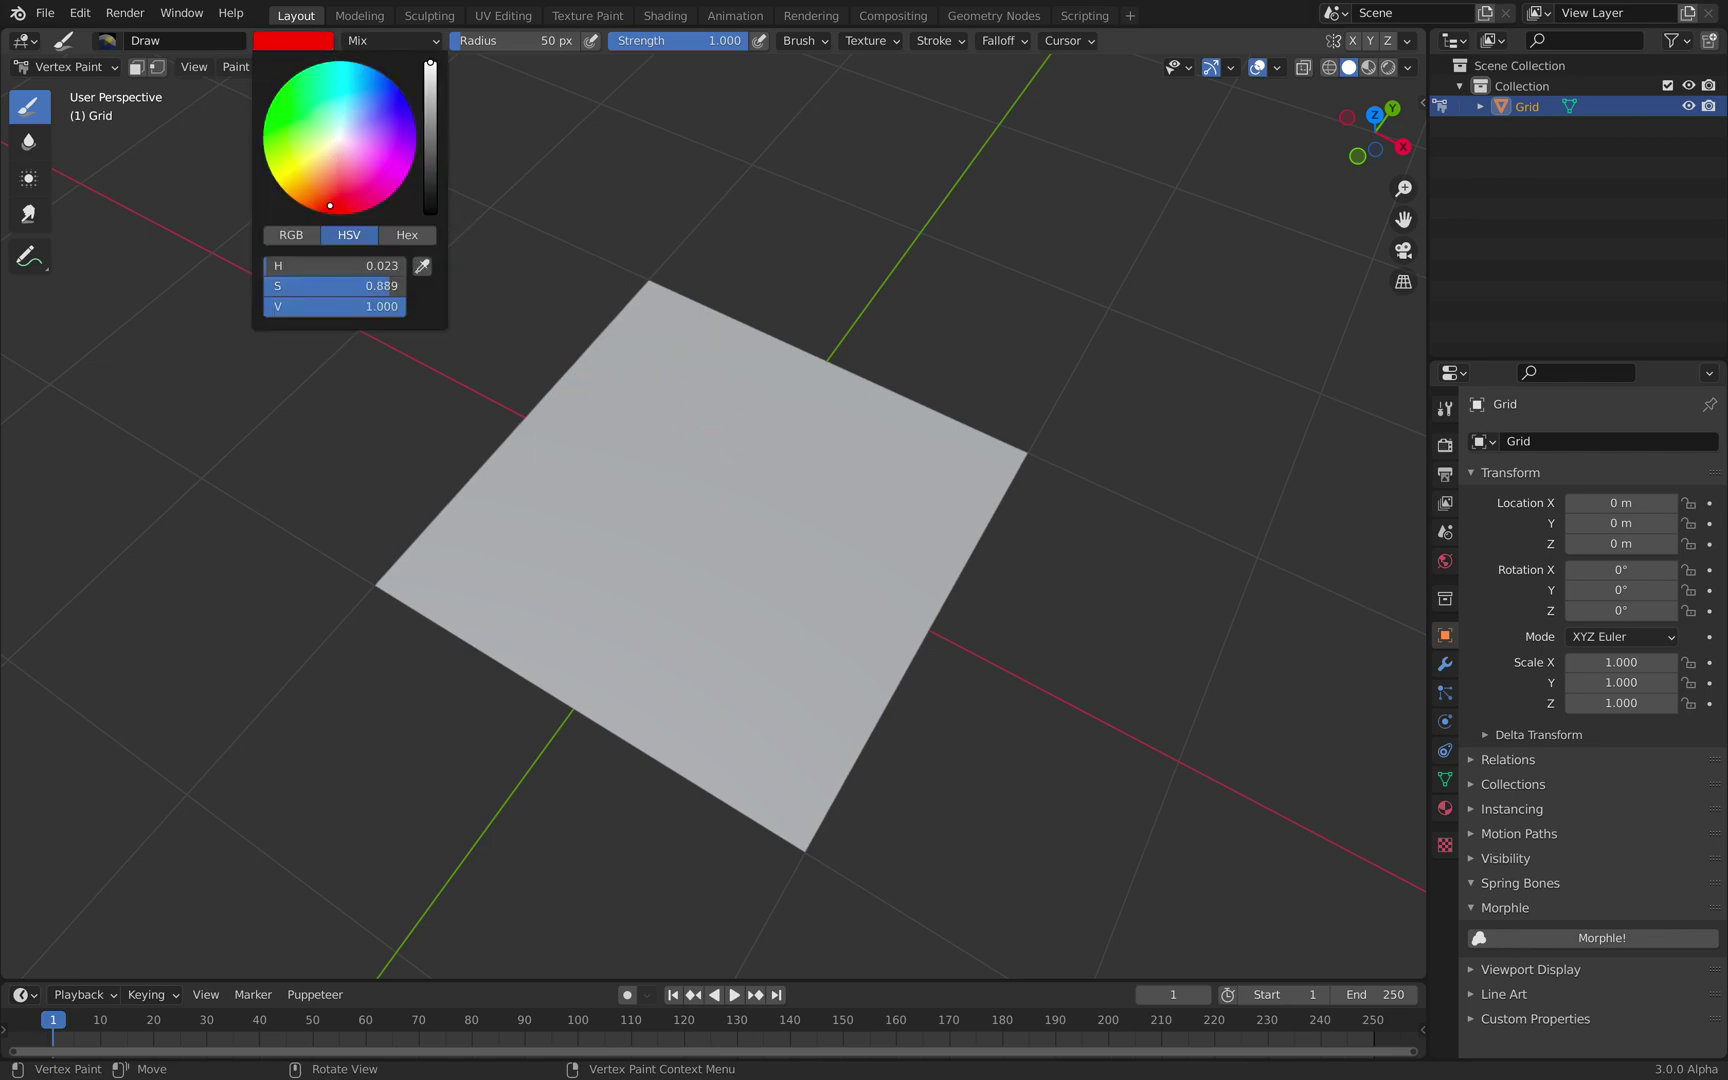
mouse_move(597, 335)
mouse_down()
mouse_move(633, 437)
mouse_move(570, 575)
mouse_move(665, 425)
mouse_move(607, 506)
mouse_up()
Change the brush color to purple and paint a patch beside the red area
click(288, 44)
click(345, 195)
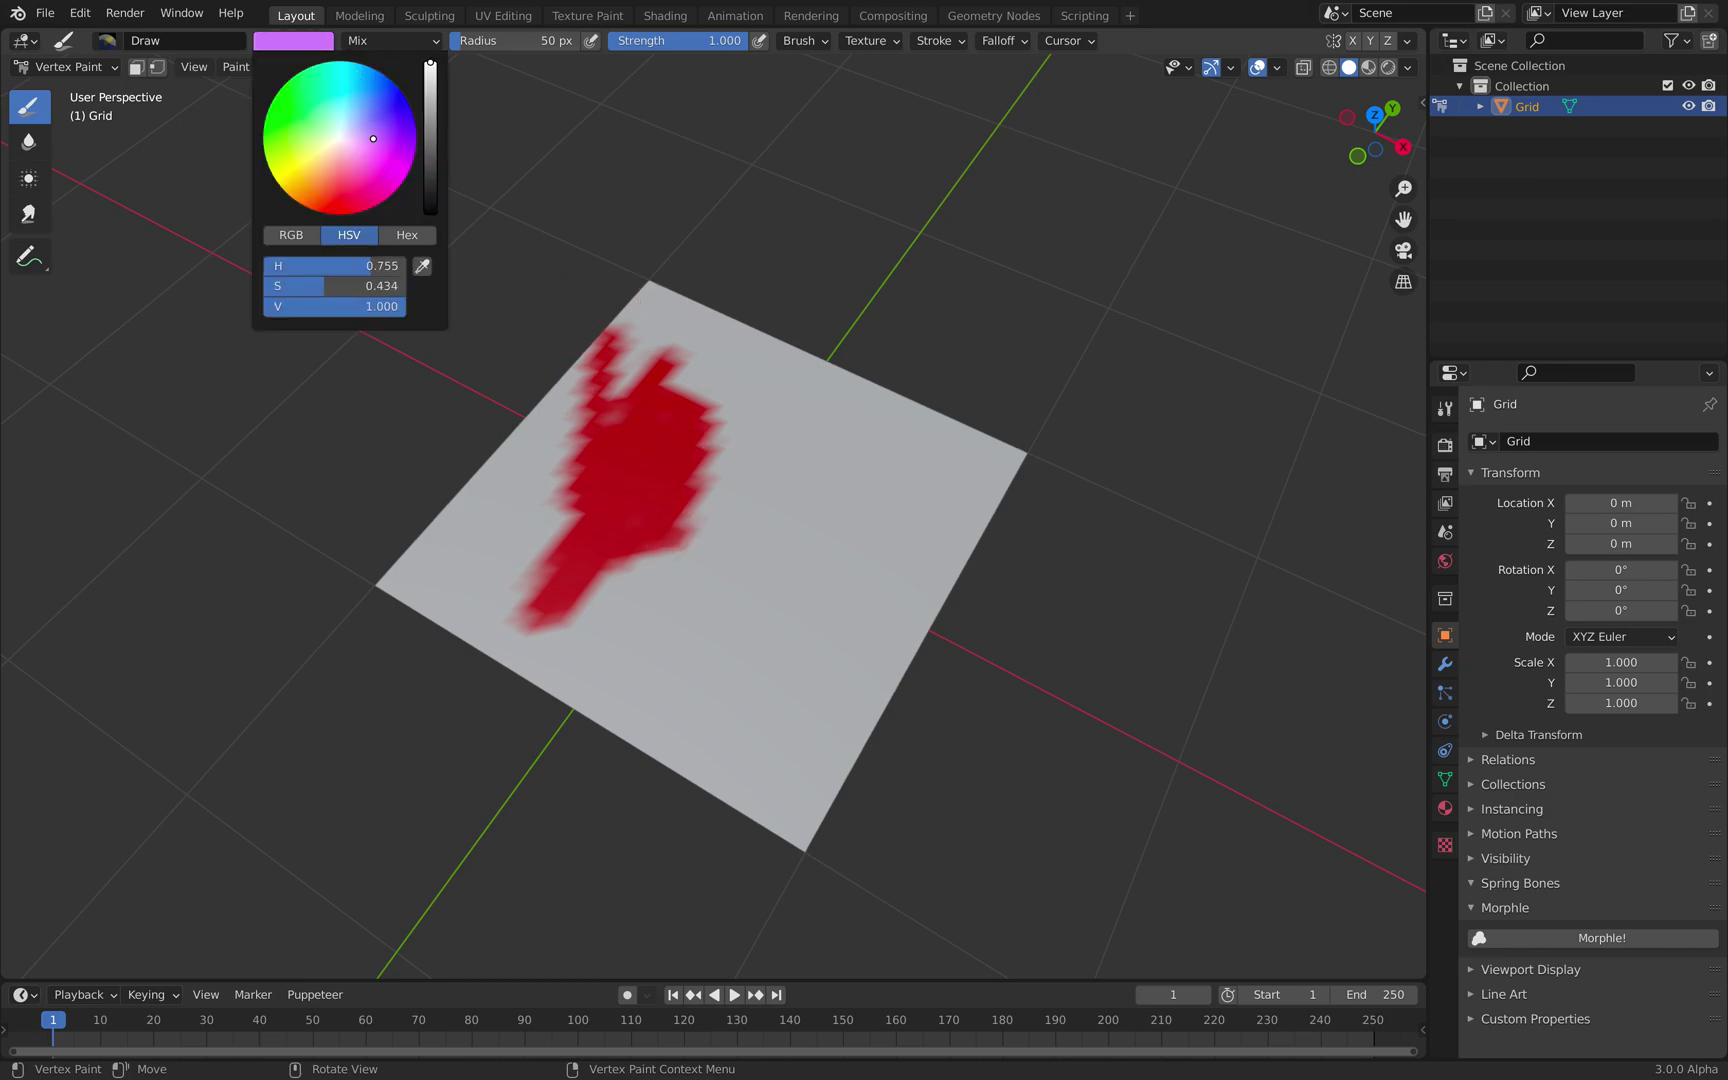
mouse_move(785, 428)
mouse_down()
mouse_move(652, 622)
mouse_move(712, 440)
mouse_up()
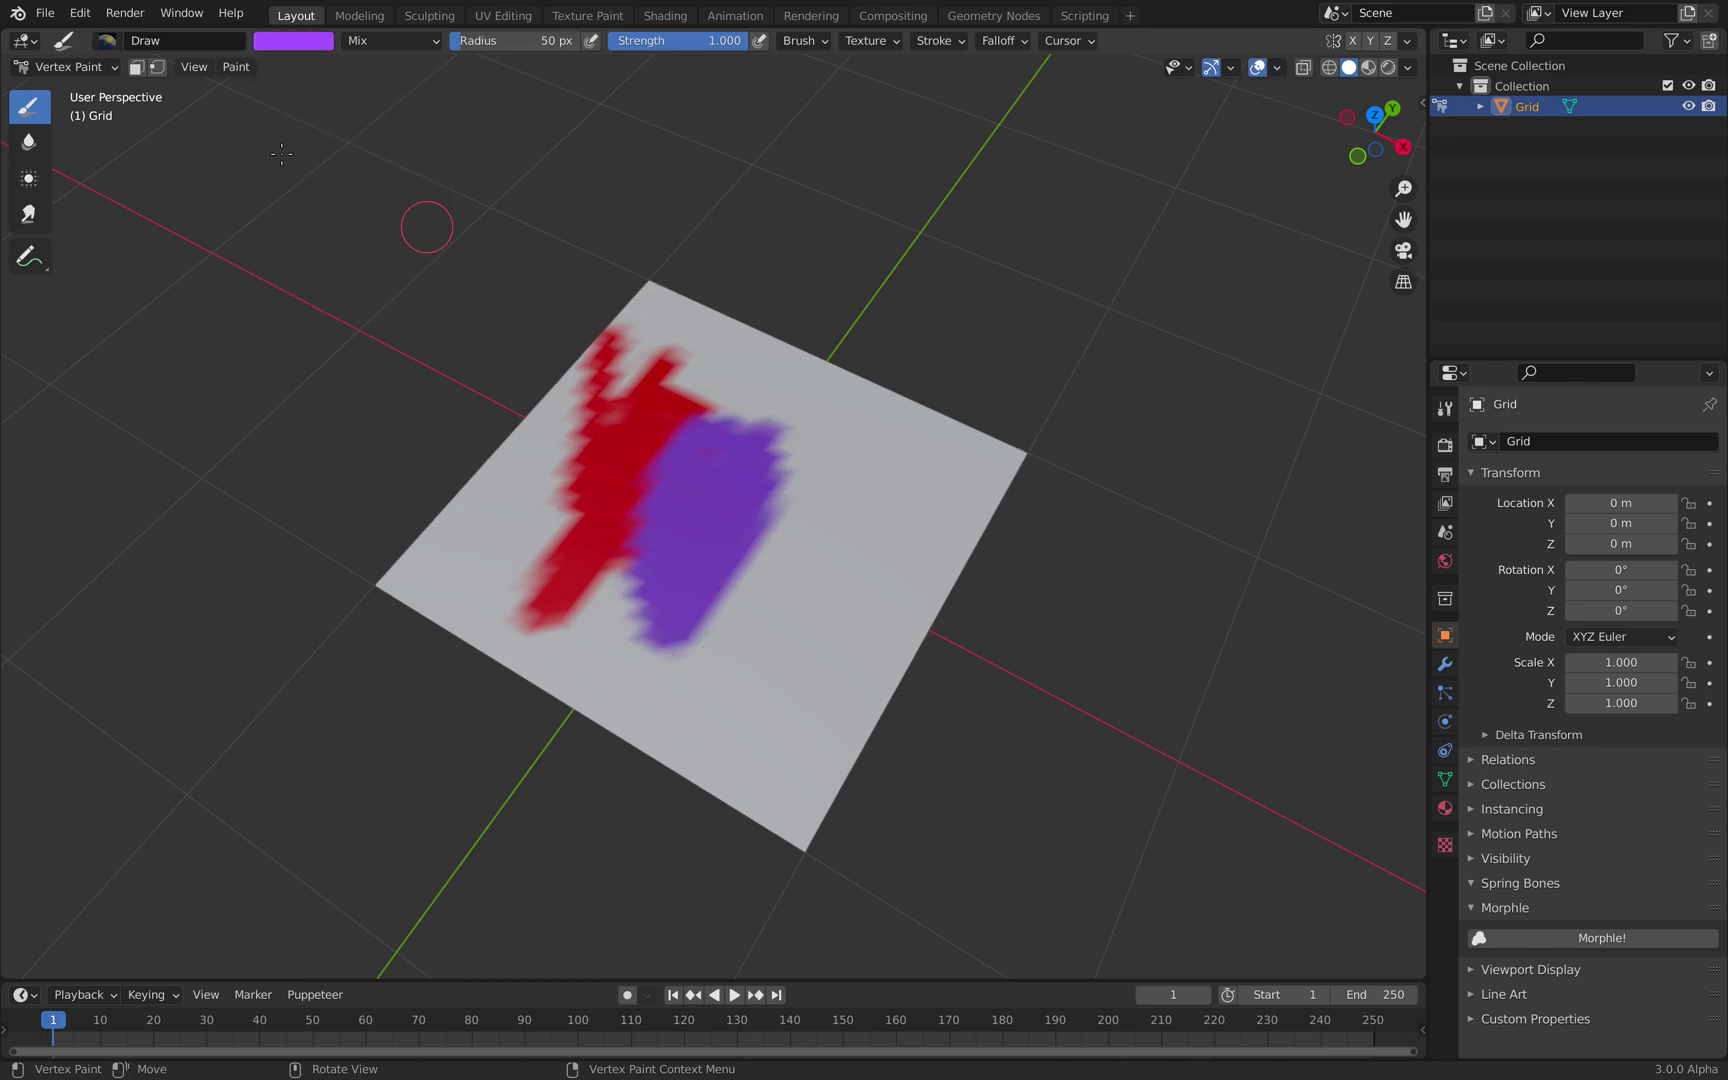
Paint a yellow patch next to the purple one and return the grid to Object Mode
click(311, 45)
click(378, 85)
mouse_move(830, 488)
mouse_down()
mouse_move(790, 567)
mouse_move(855, 488)
mouse_move(785, 533)
mouse_move(698, 644)
mouse_up()
mouse_move(698, 644)
middle_down()
mouse_move(764, 536)
mouse_move(614, 433)
middle_up()
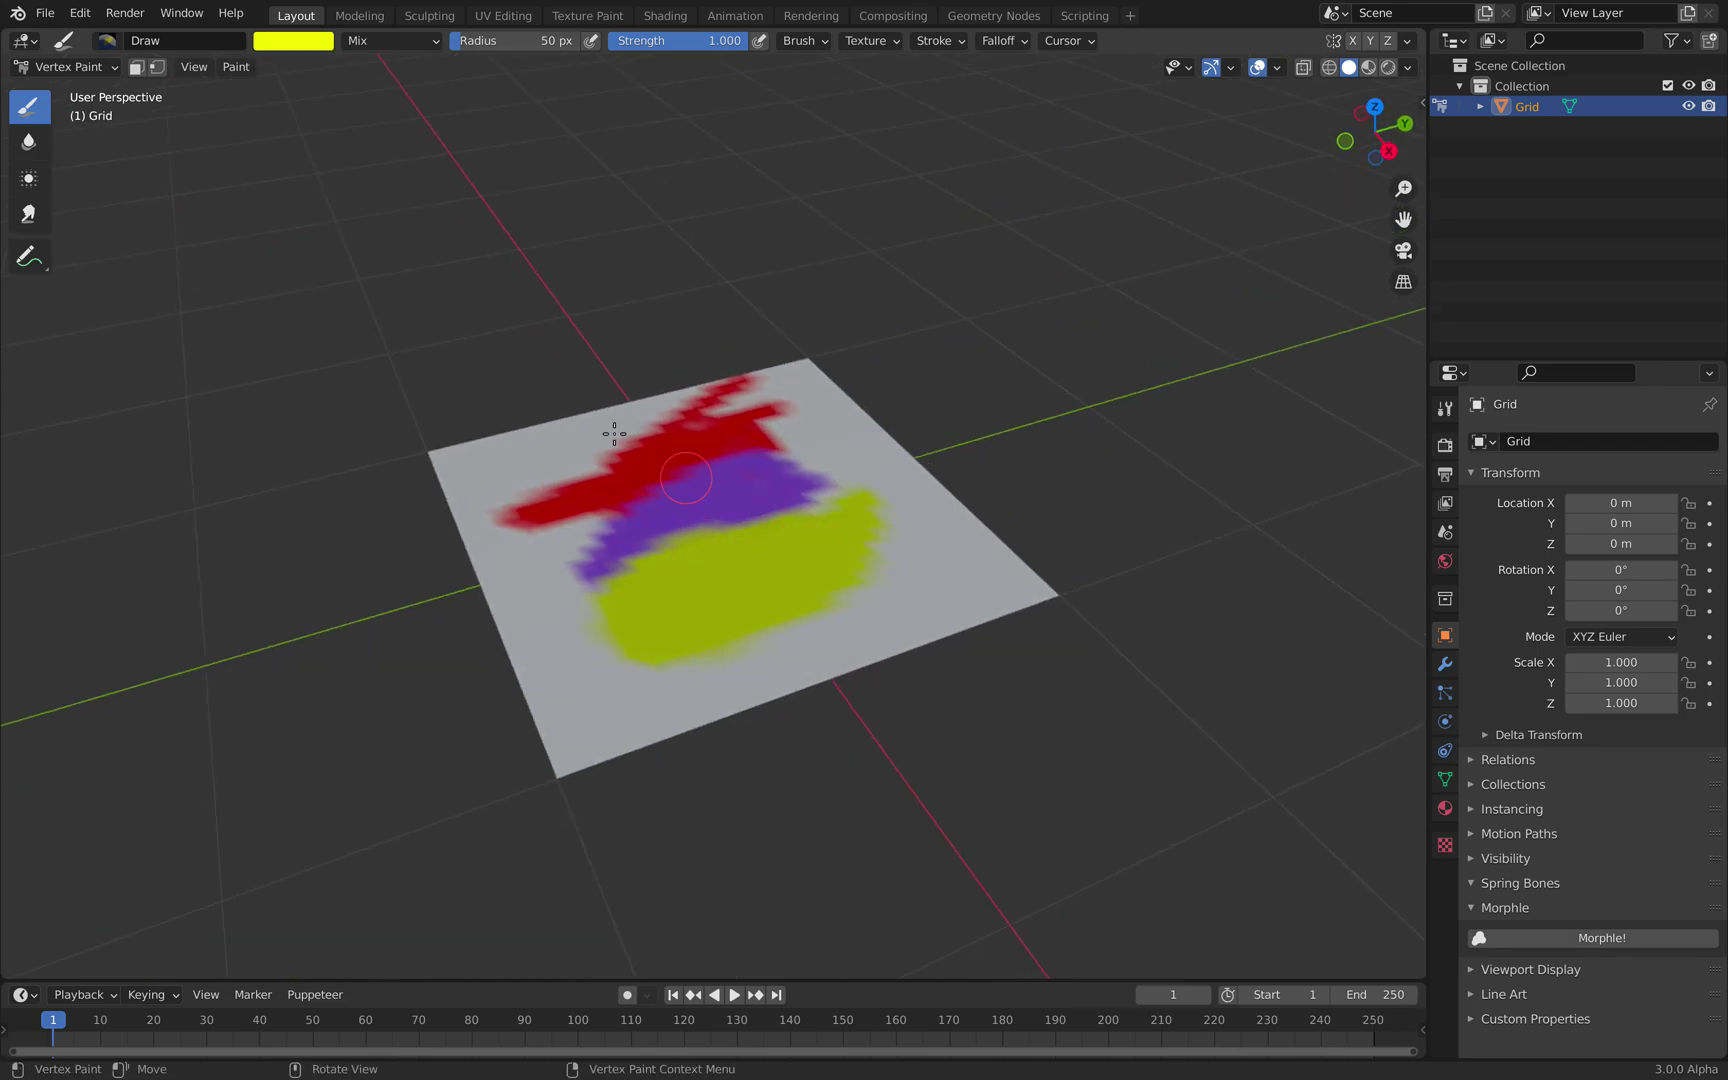
click(86, 68)
click(86, 94)
Add a cube mesh and scale its geometry down in Edit Mode to about 0.1
middle_drag(740, 560, 728, 483)
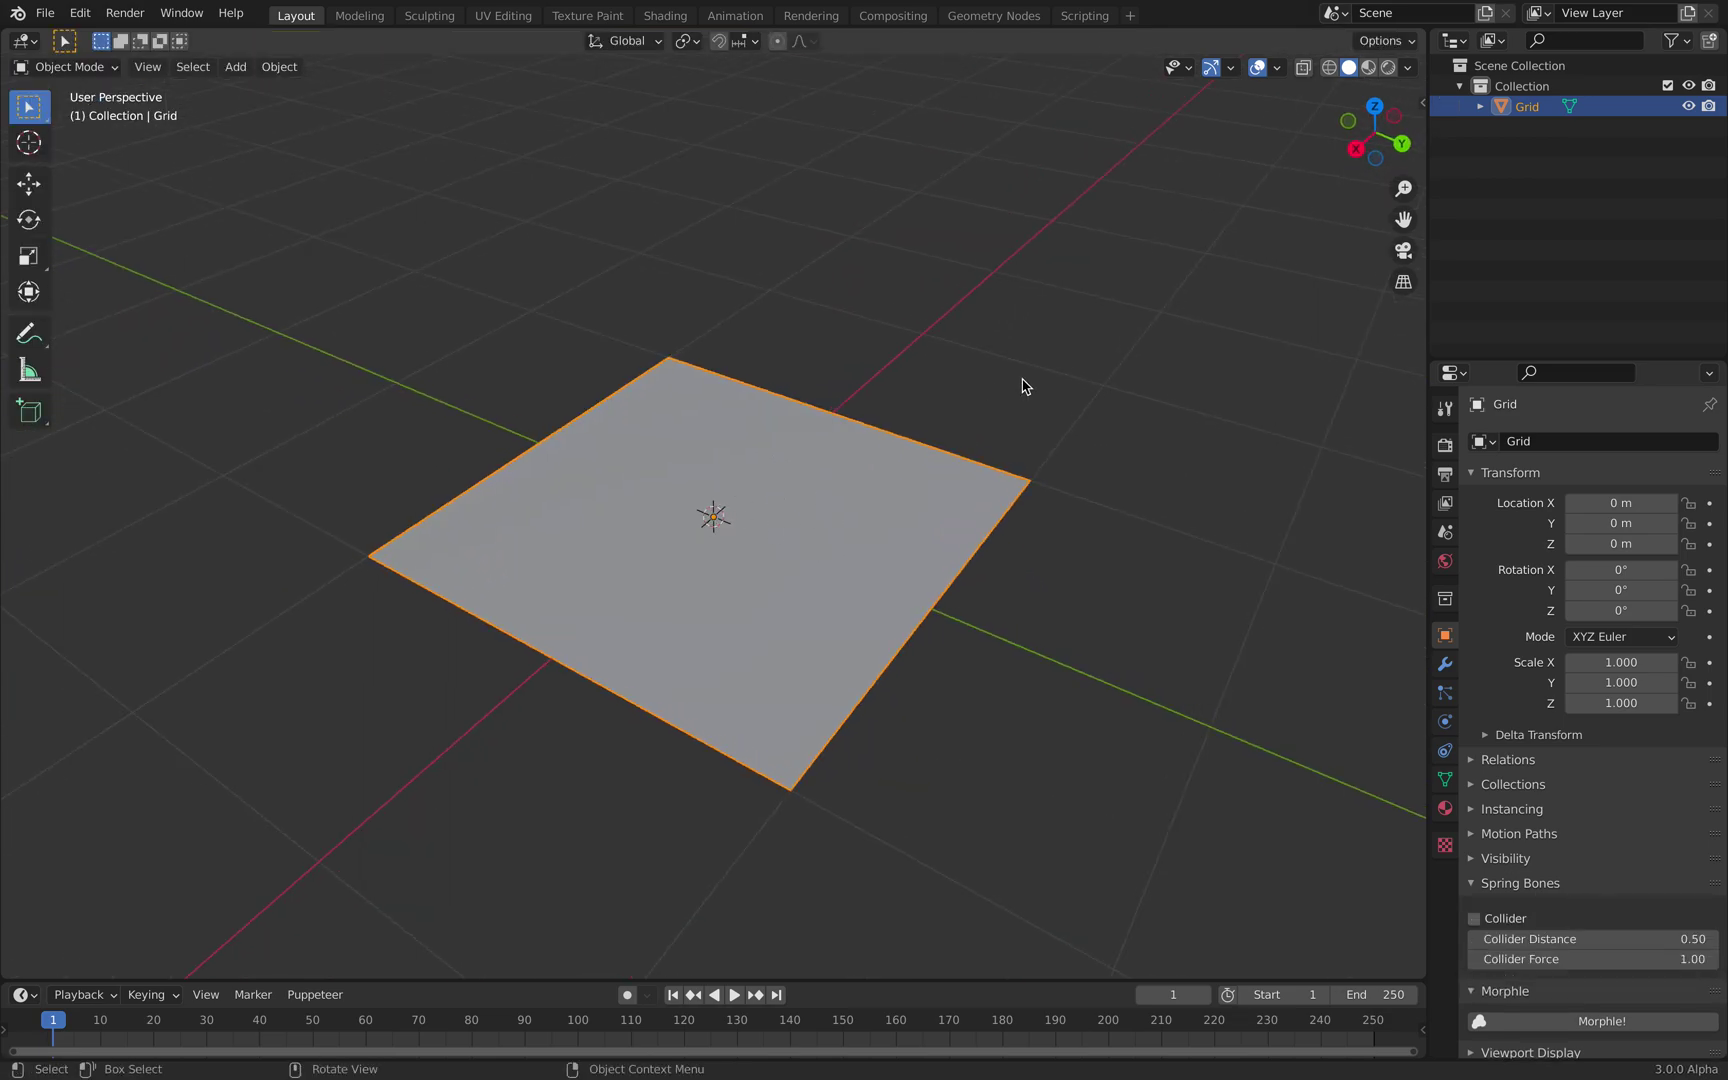
key(shift+a)
click(1130, 400)
key(Tab)
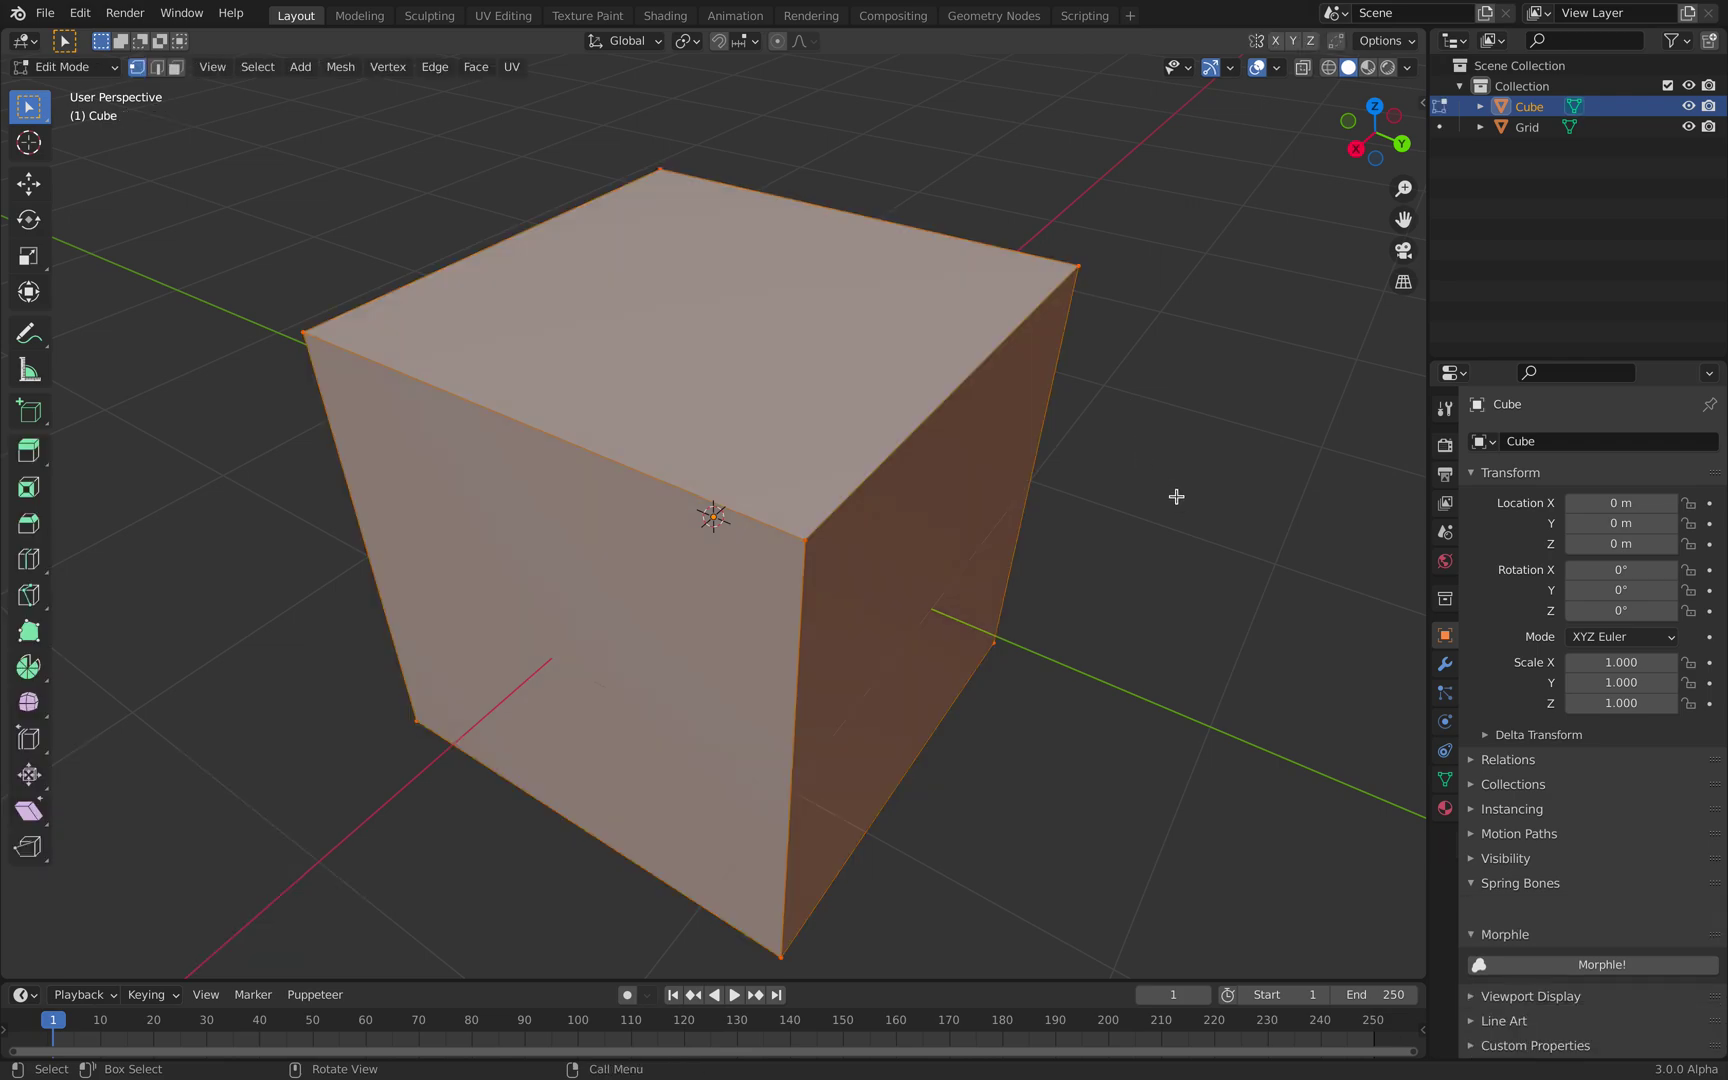
key(s)
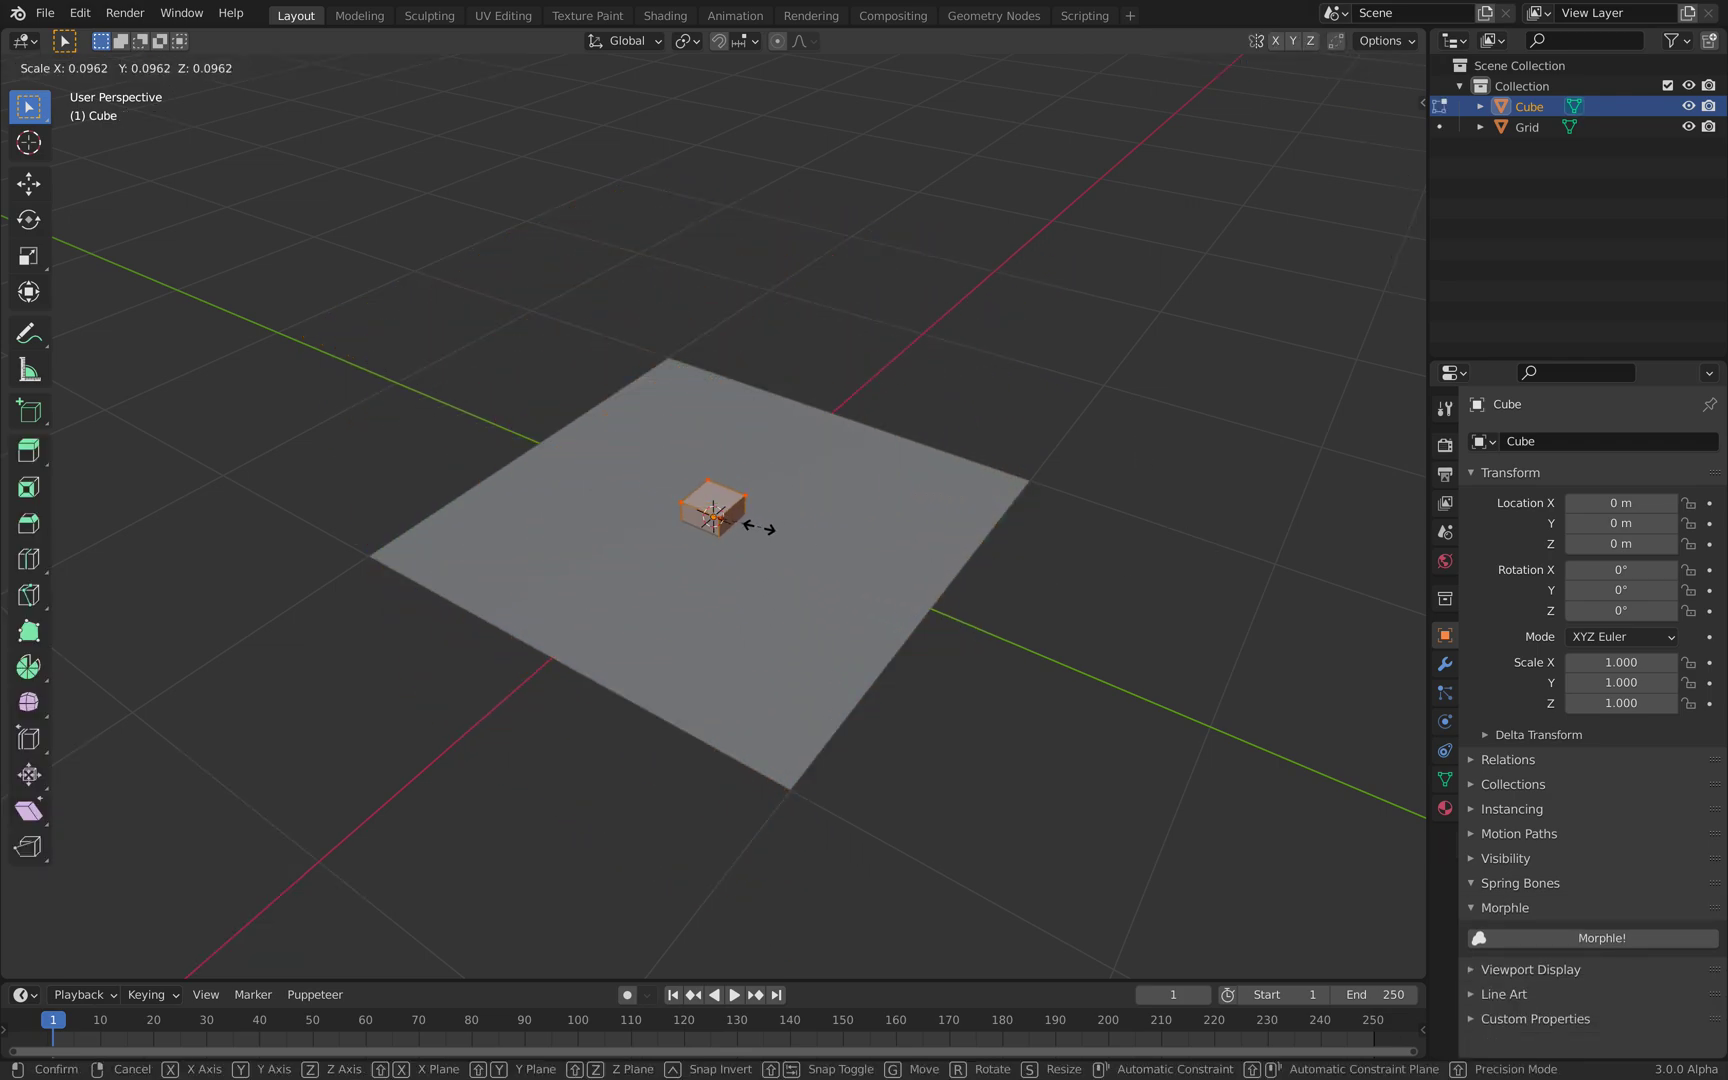
click(752, 528)
Return to Object Mode and move the small cube off to the side of the grid
key(Tab)
key(g)
click(1166, 394)
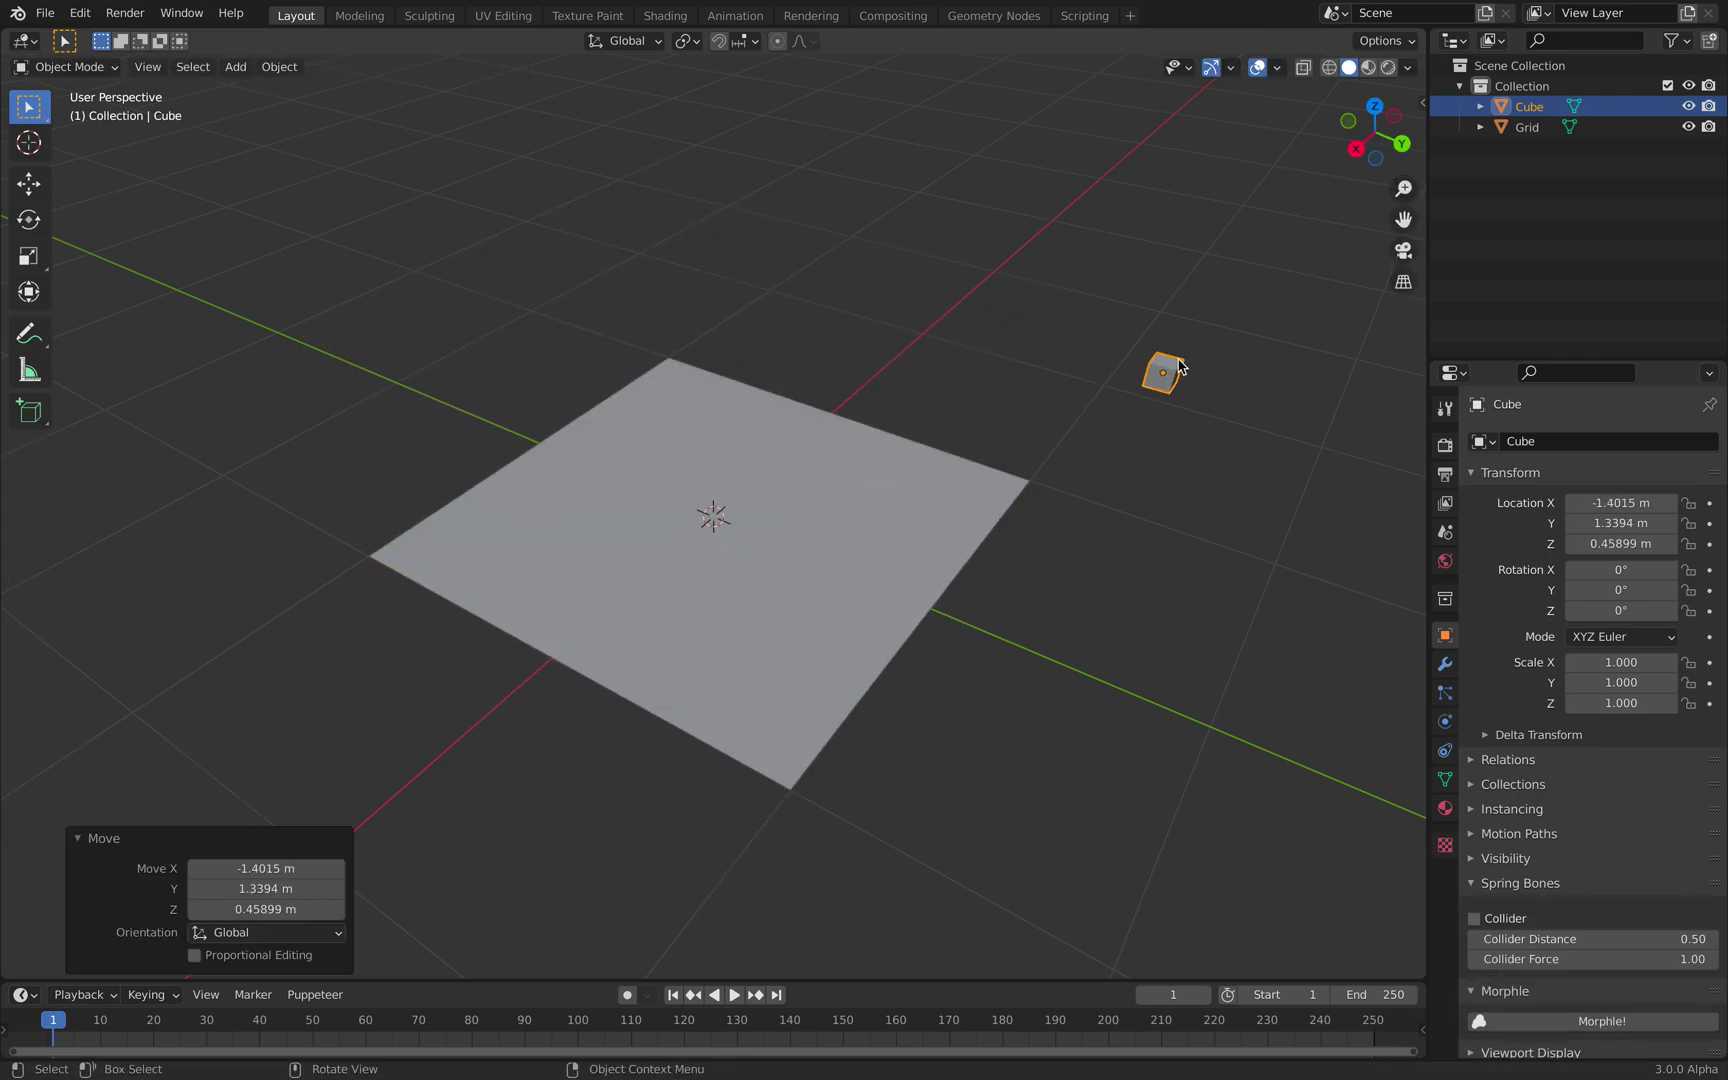
Select the grid, split the 3D viewport into two stacked areas, and show the grid's Vertex Colors list
click(868, 447)
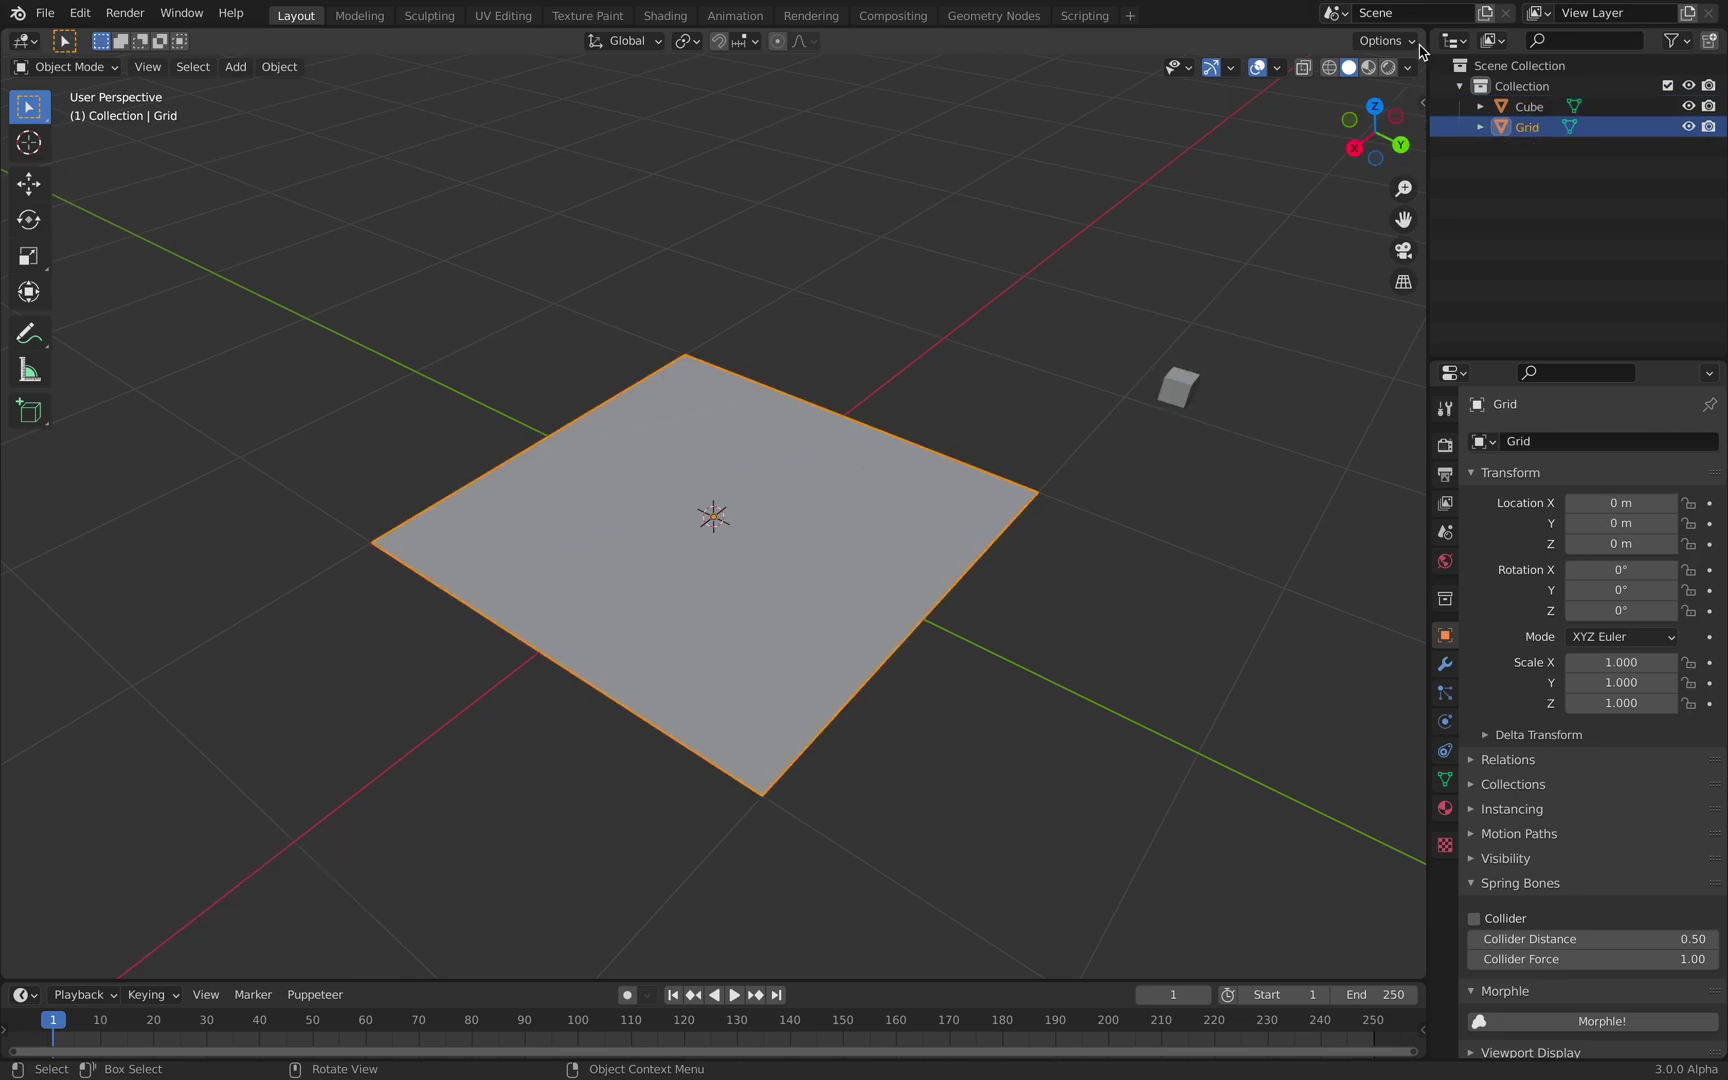
drag(1420, 48, 800, 430)
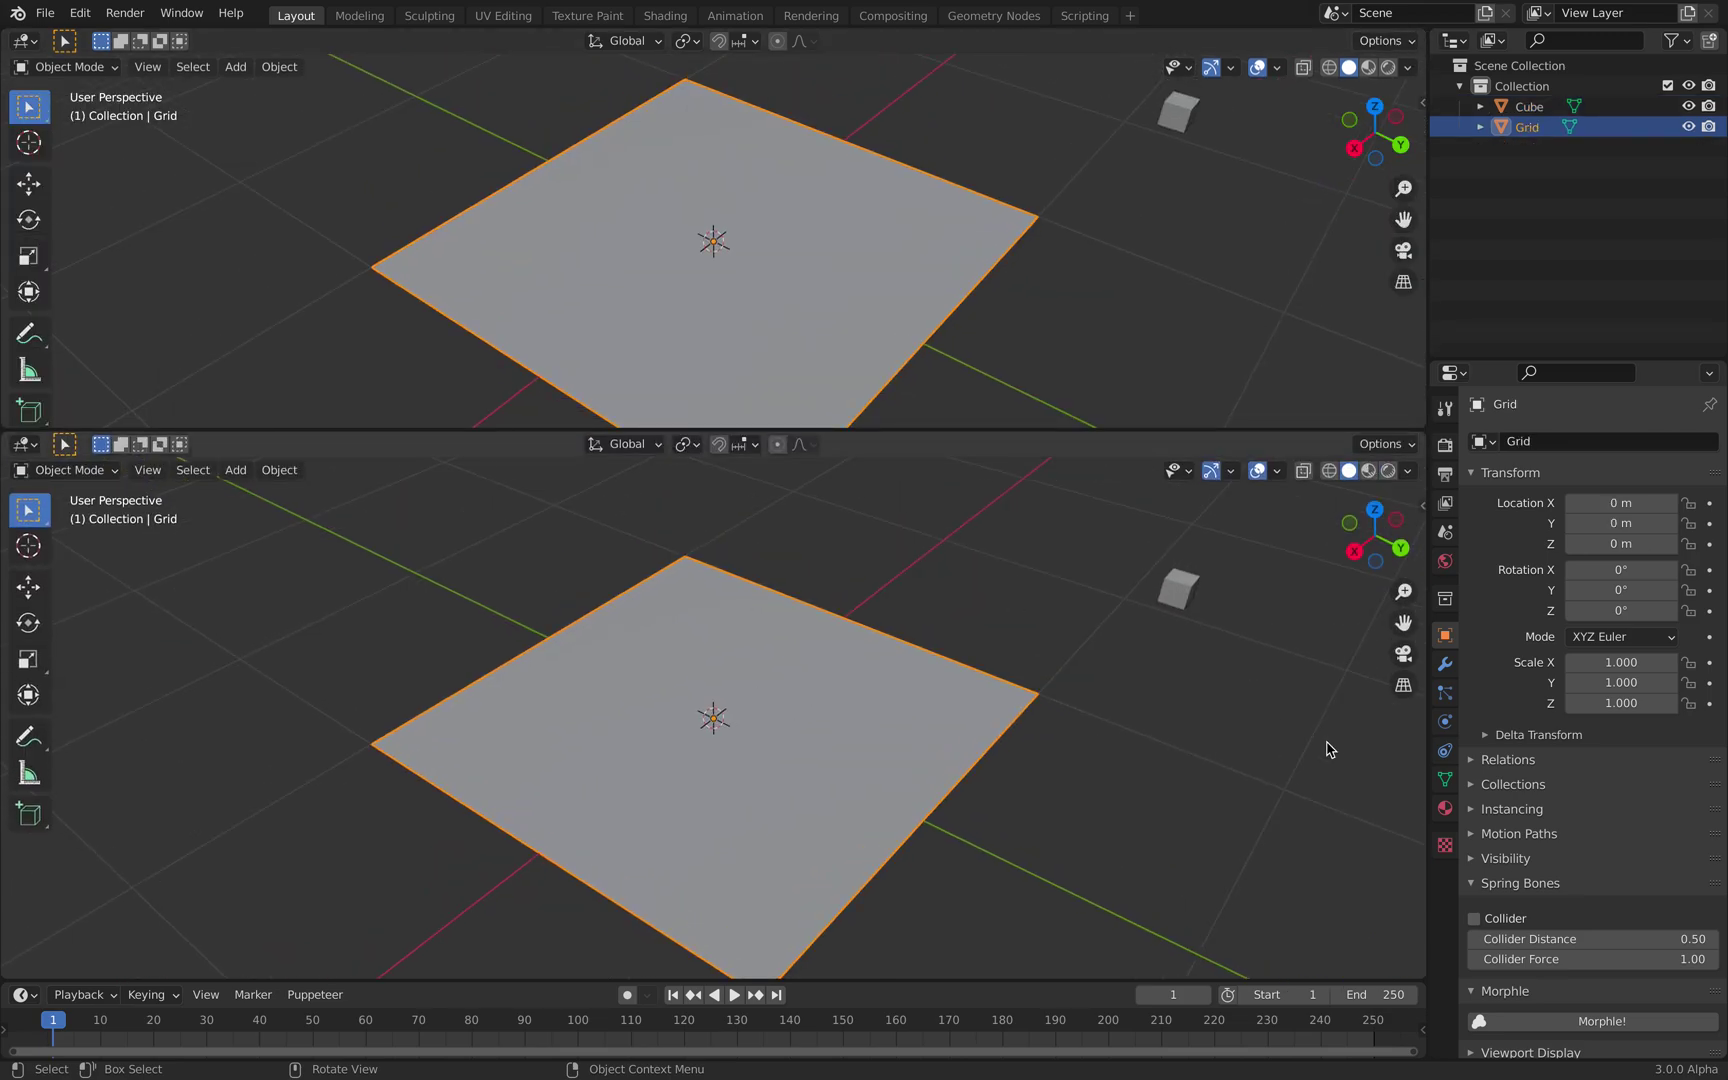
click(1444, 779)
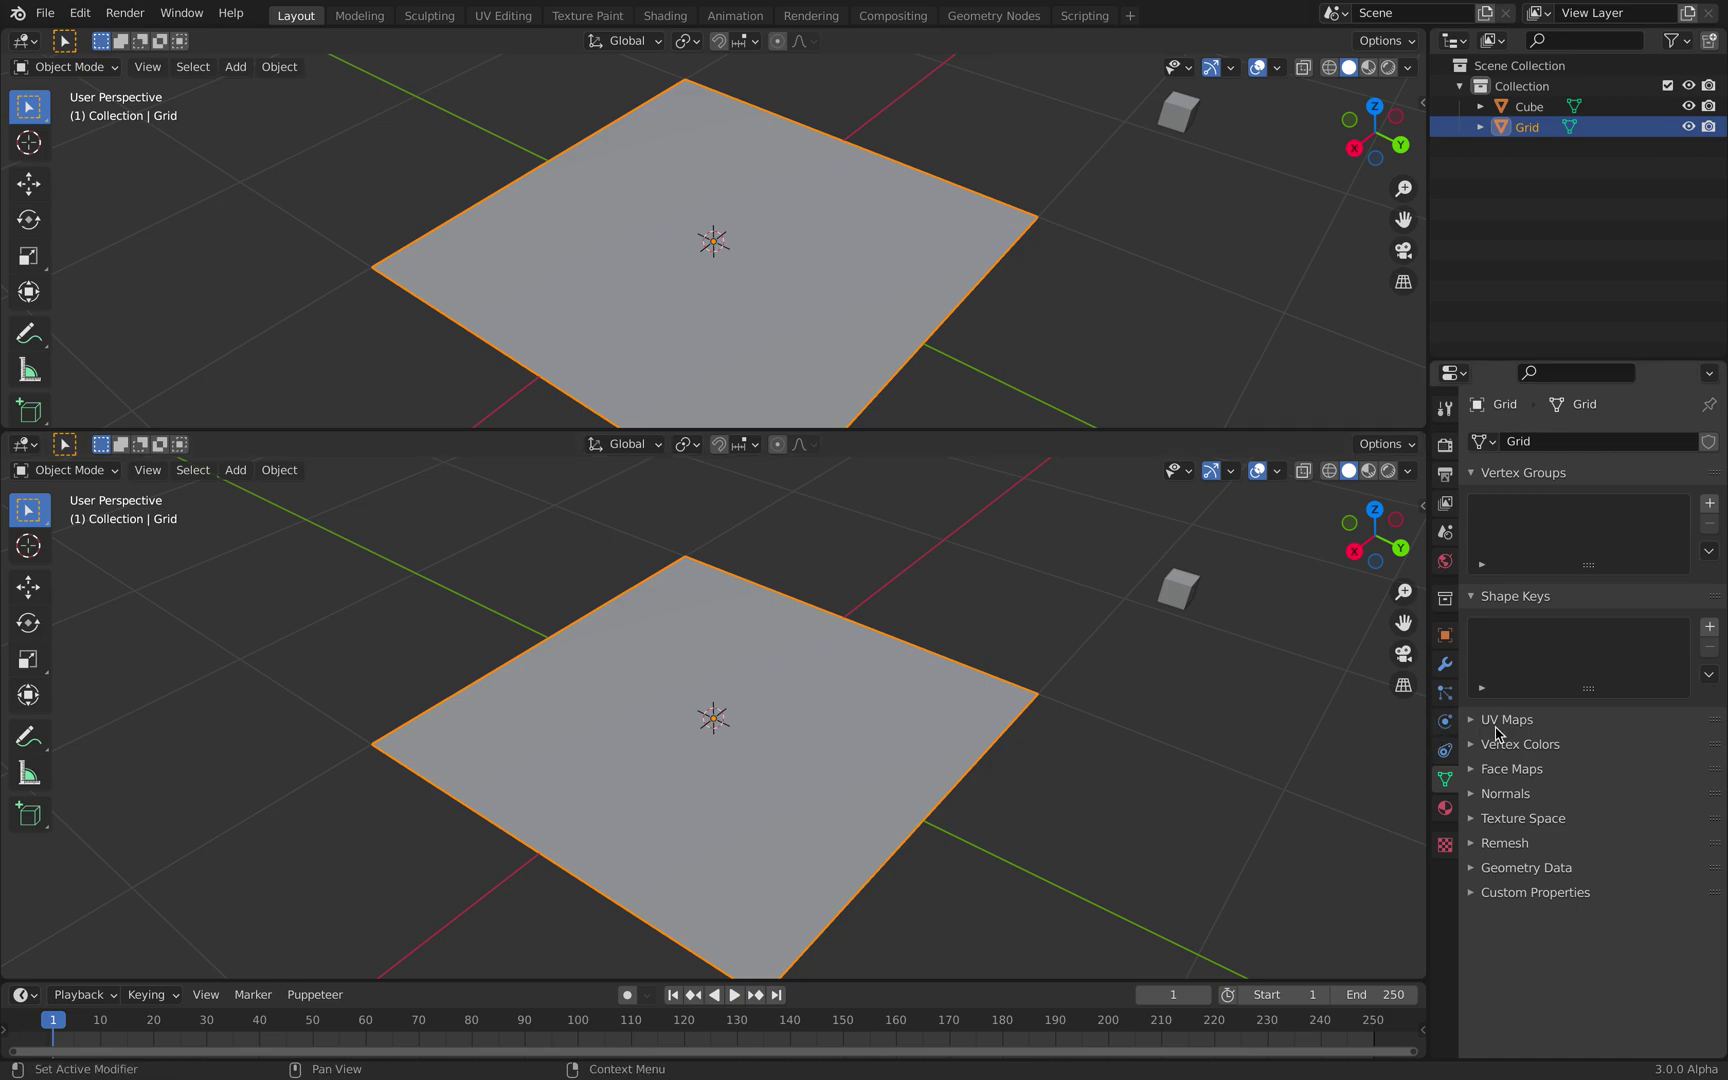
click(1550, 746)
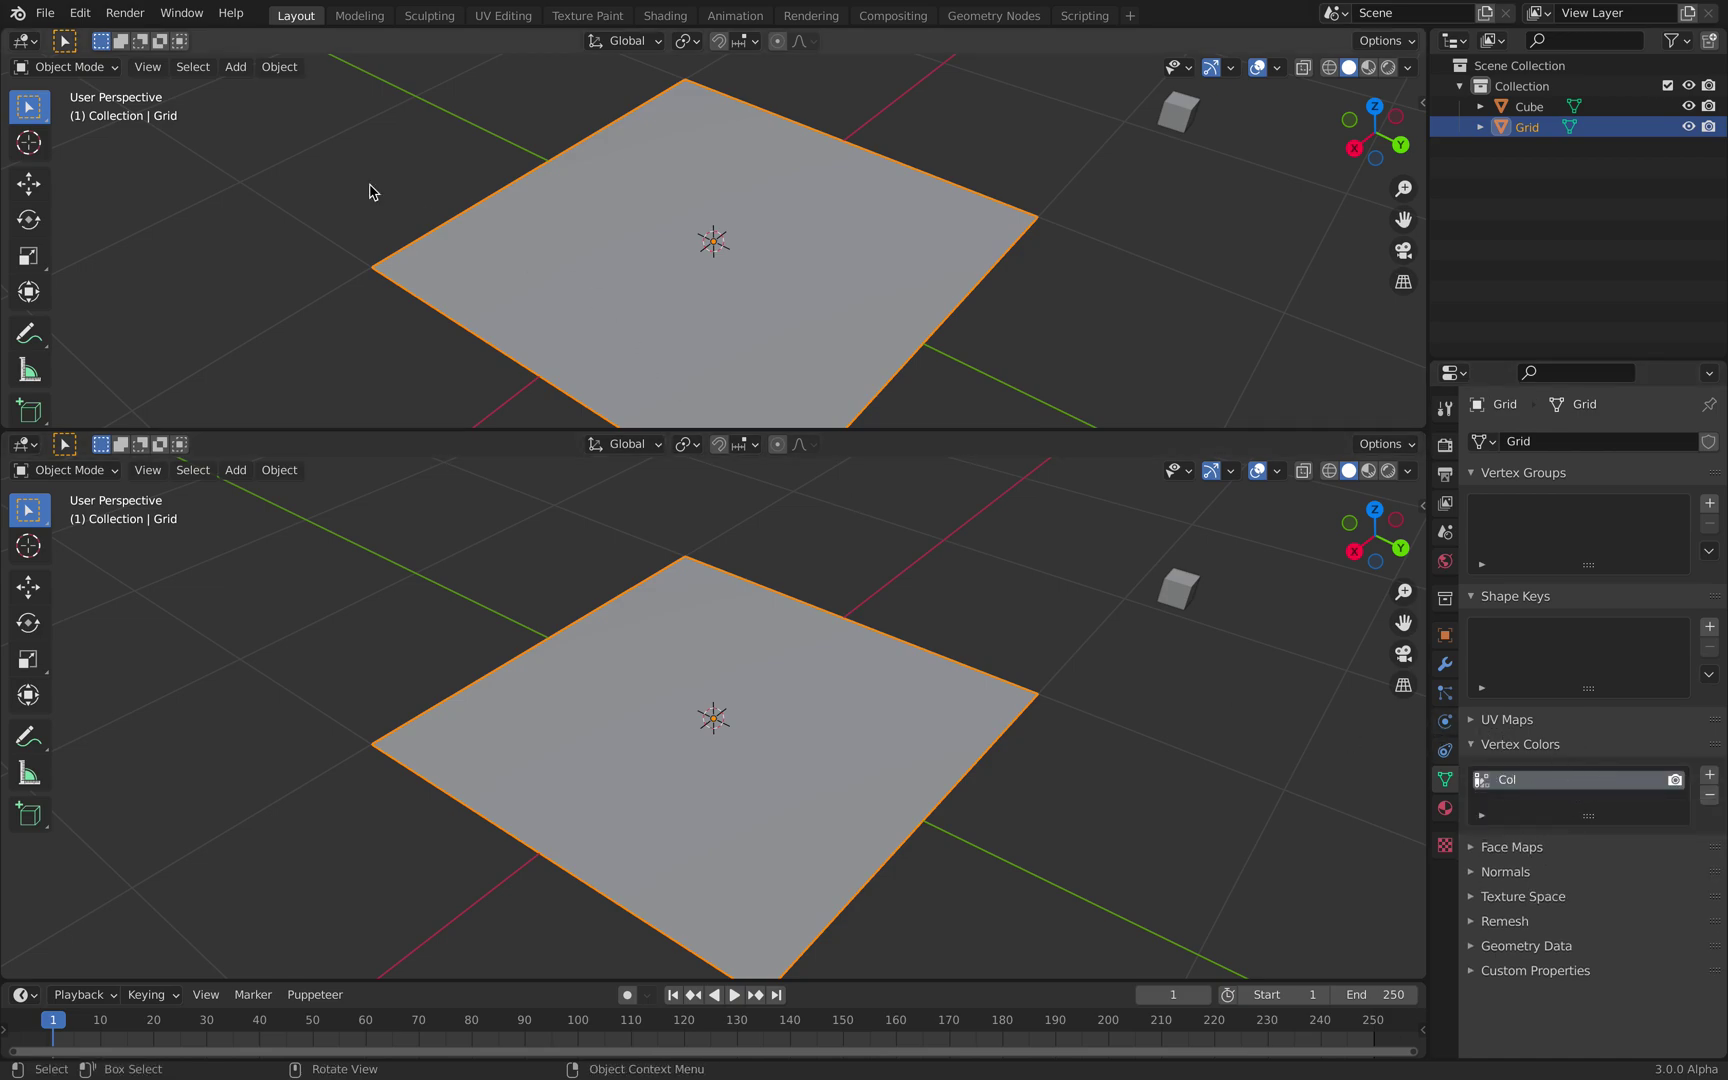
Turn the upper viewport into a Geometry Node Editor, create a new node tree for the grid, and collapse the sidebar
click(30, 42)
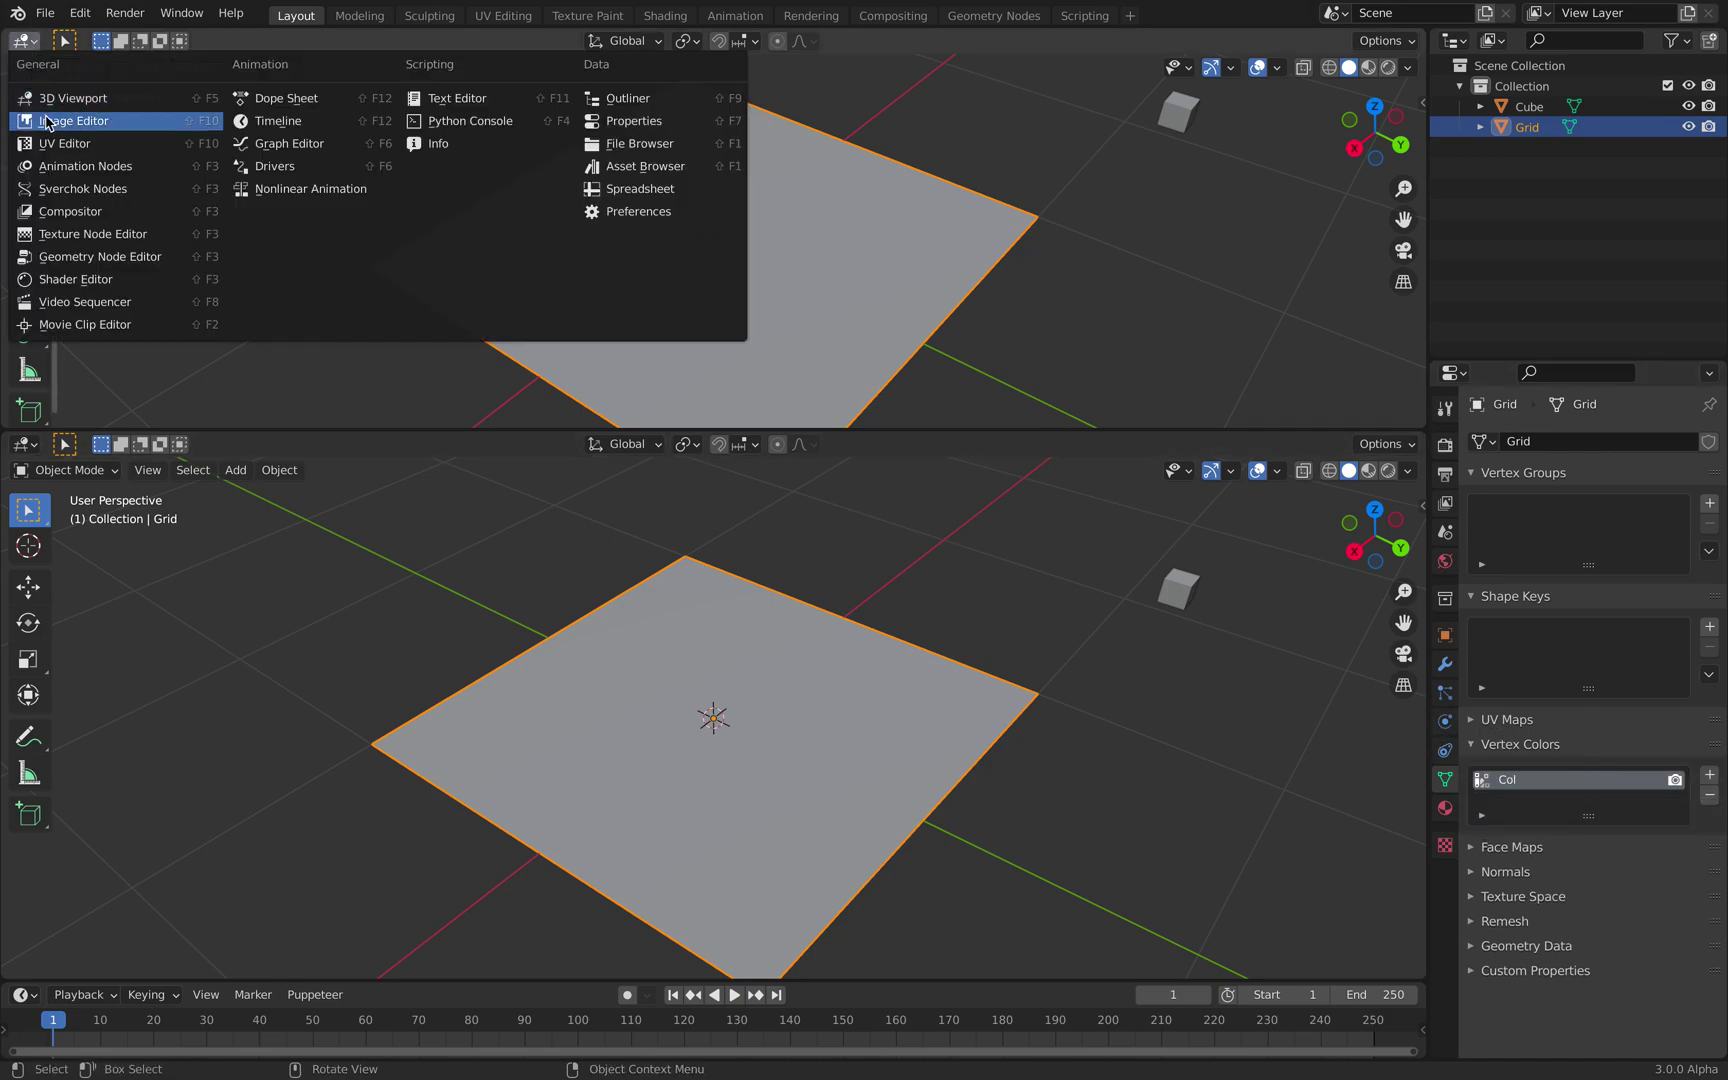
click(110, 258)
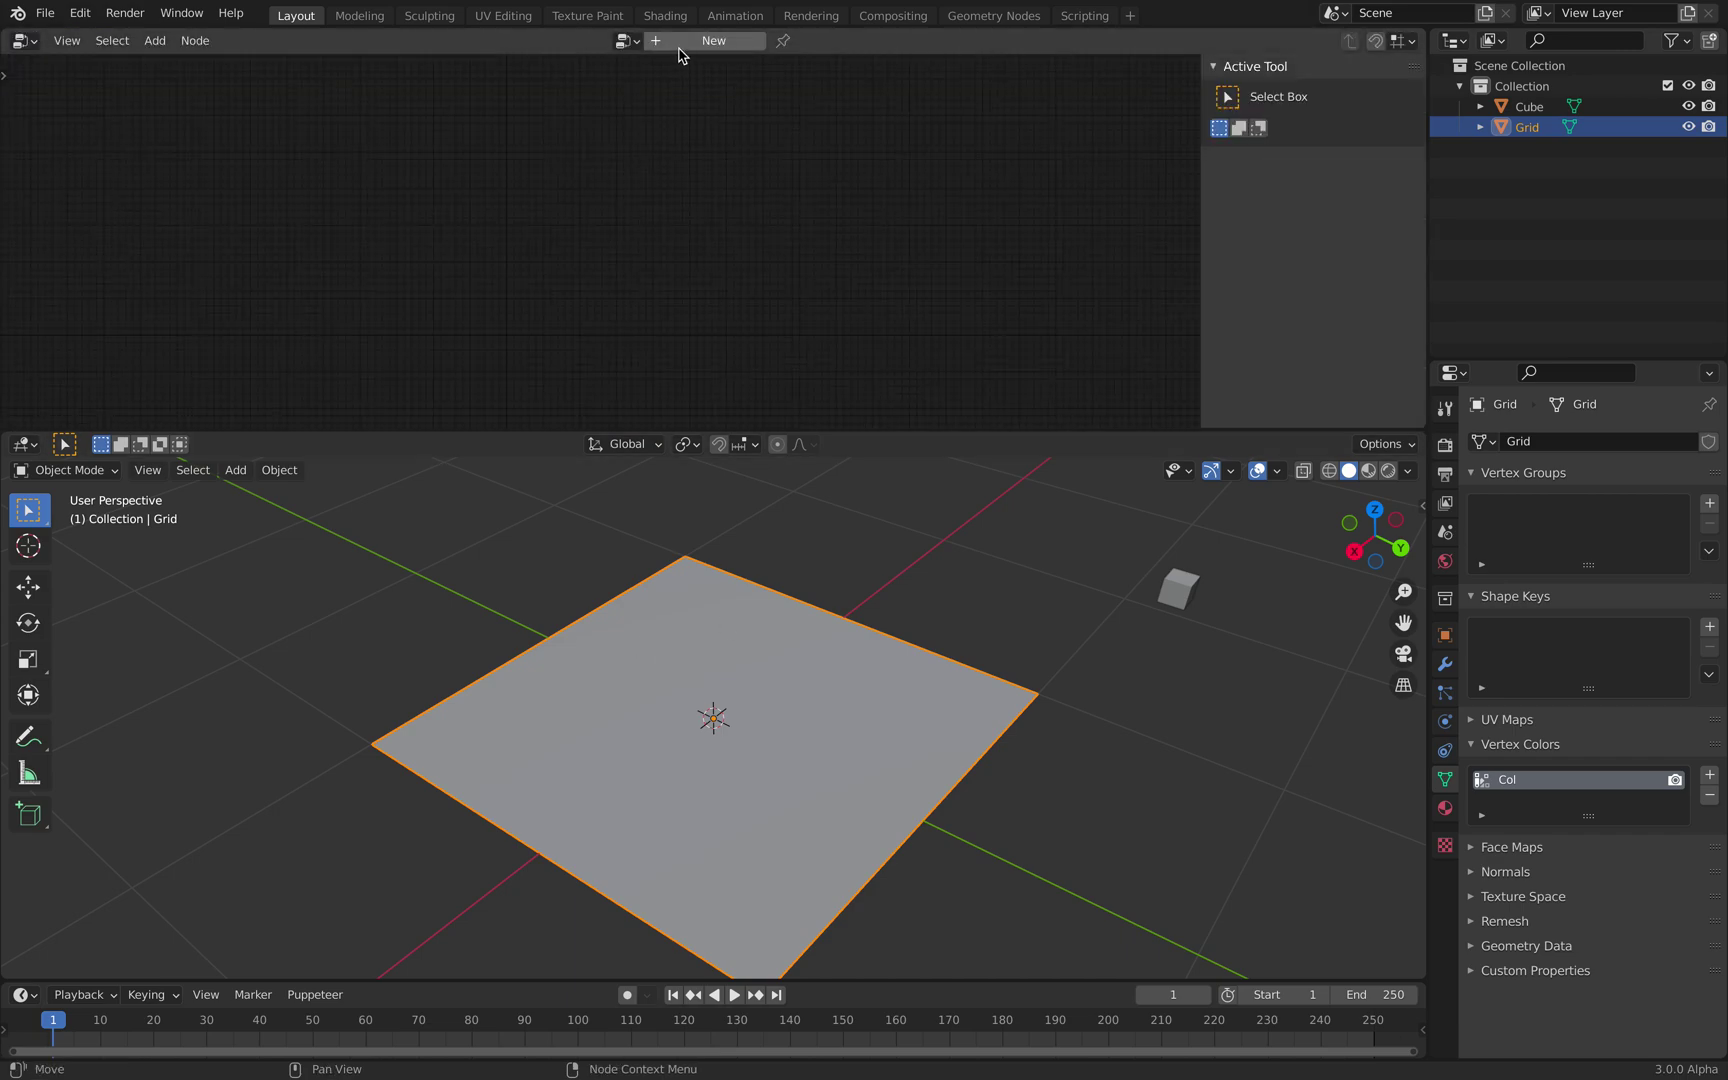
click(713, 40)
drag(1201, 175, 1400, 178)
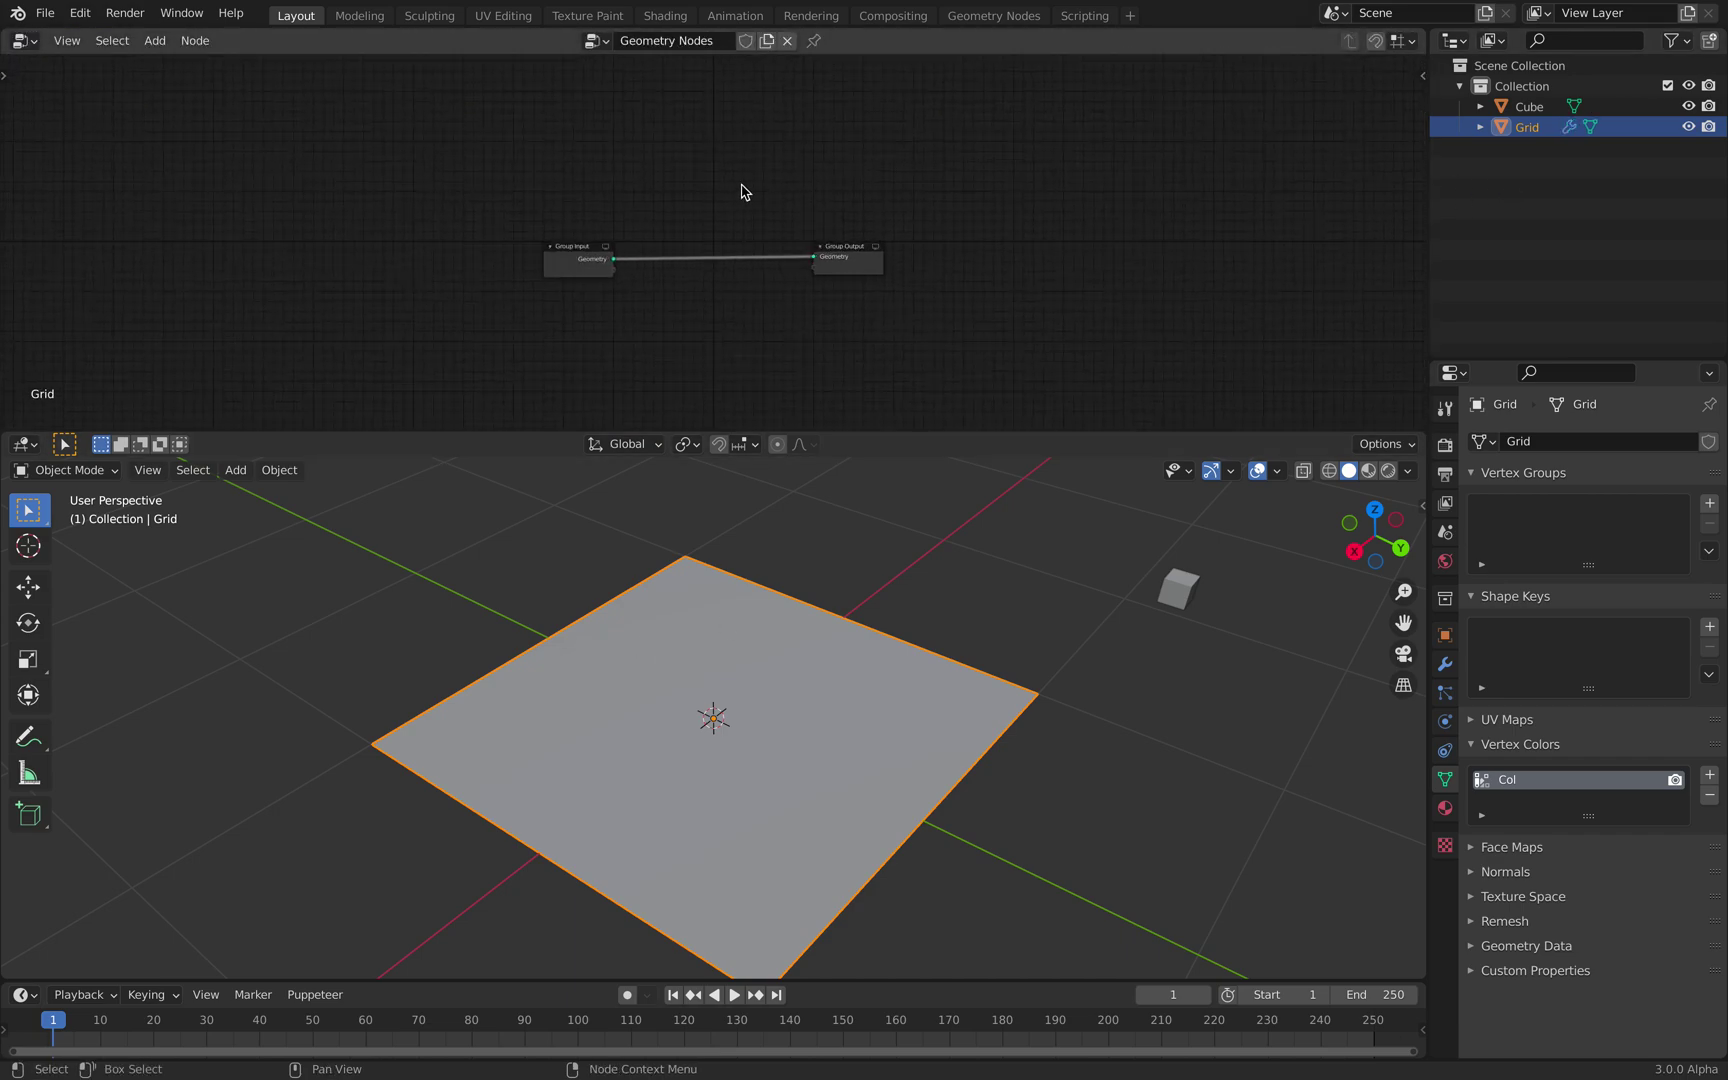
Add a Point Instance node above the existing link and set its object to Cube
scroll(680, 187, up, 9)
key(shift+a)
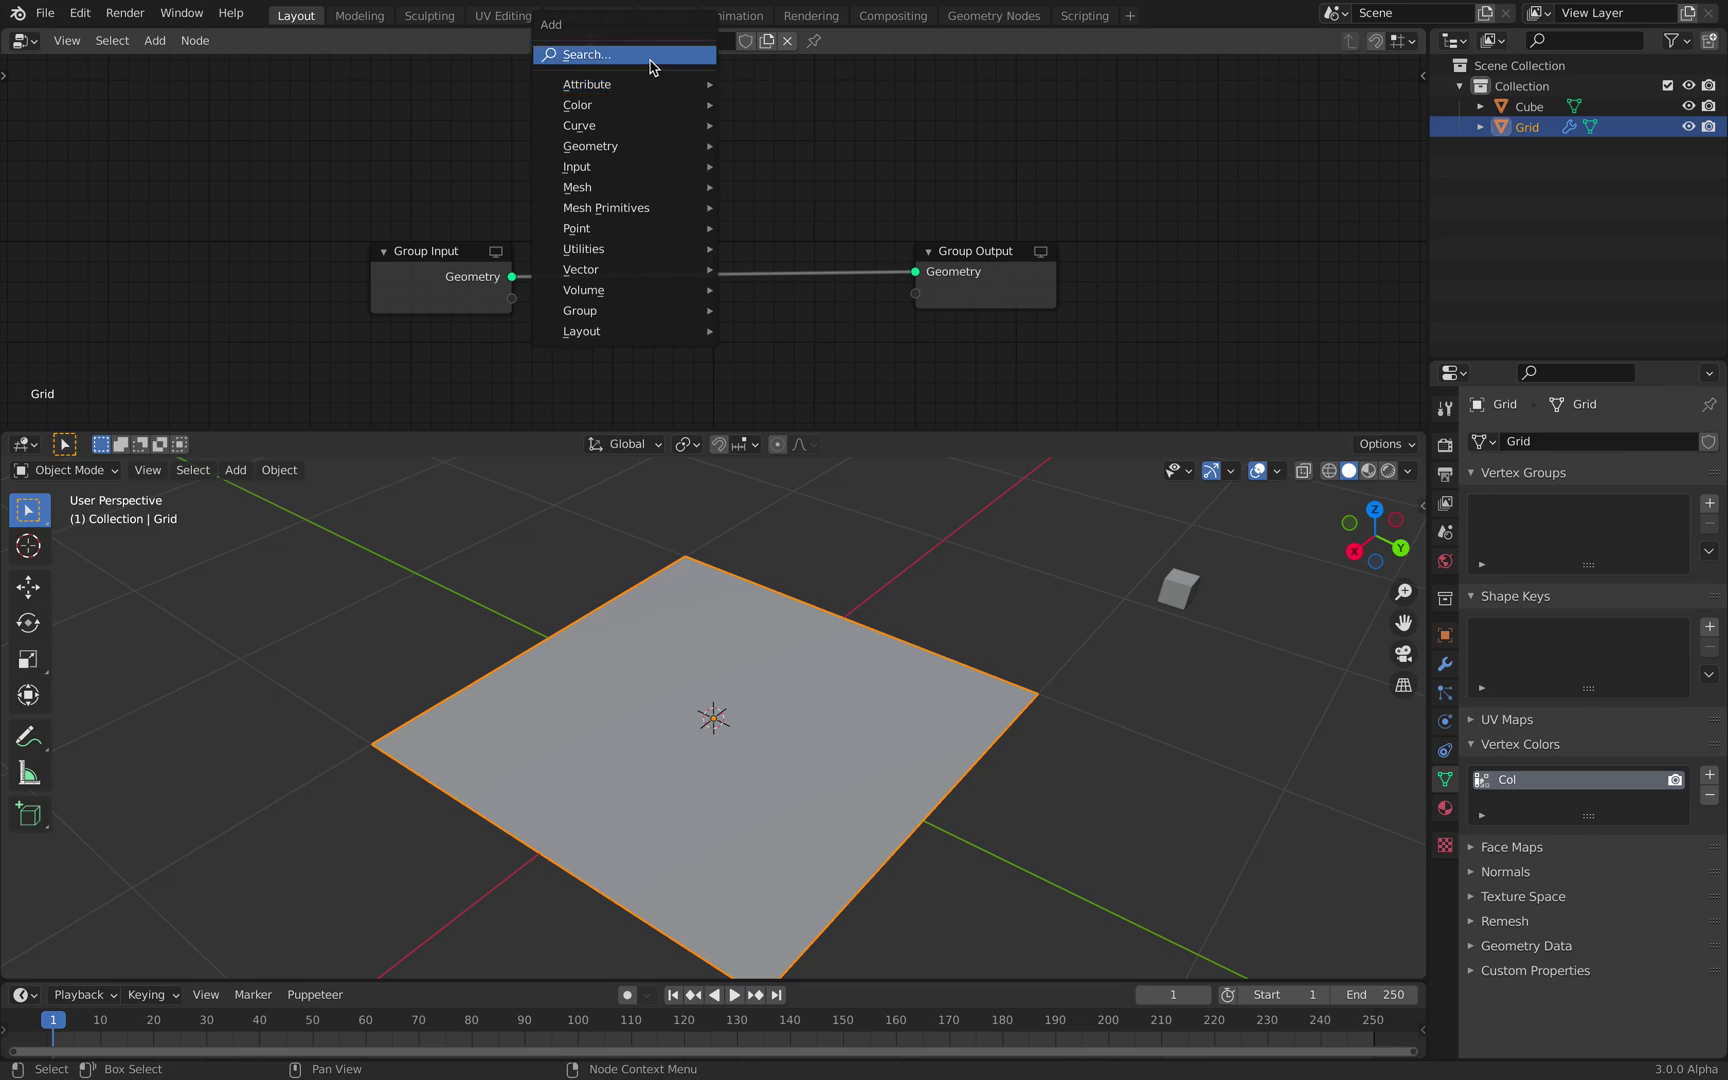
click(652, 56)
text(insta)
key(Return)
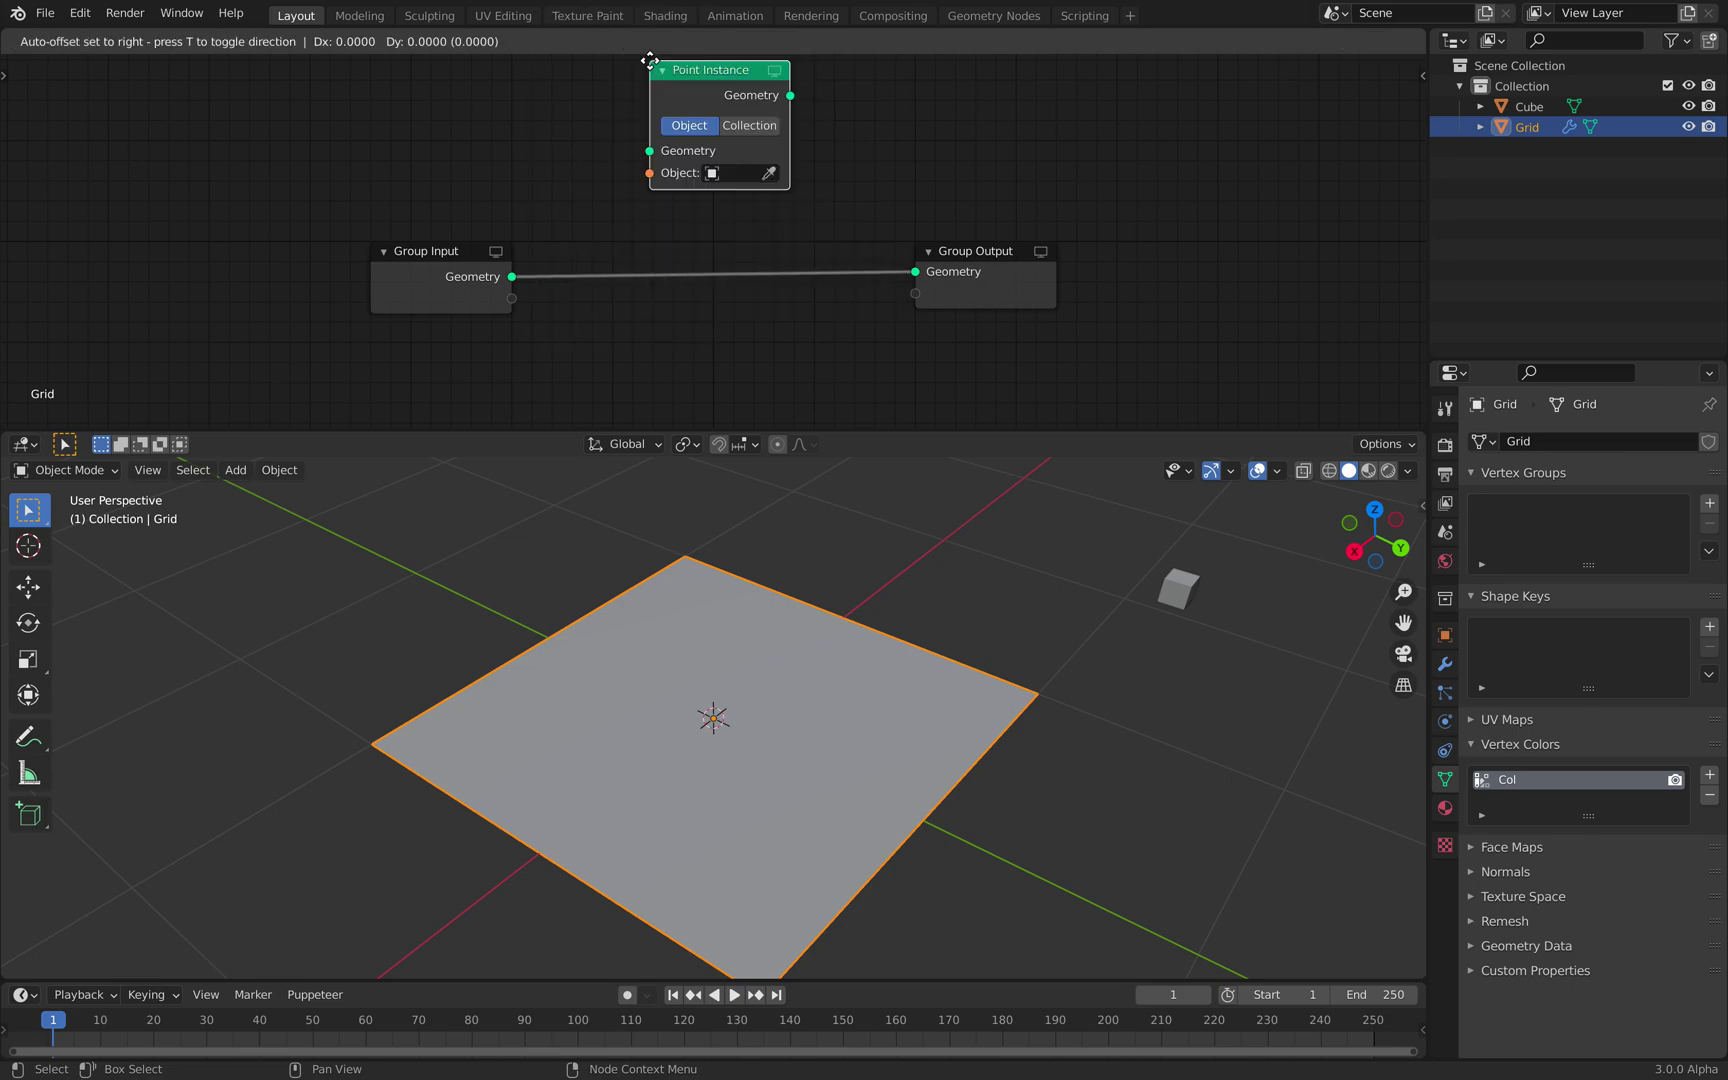
click(655, 80)
click(766, 184)
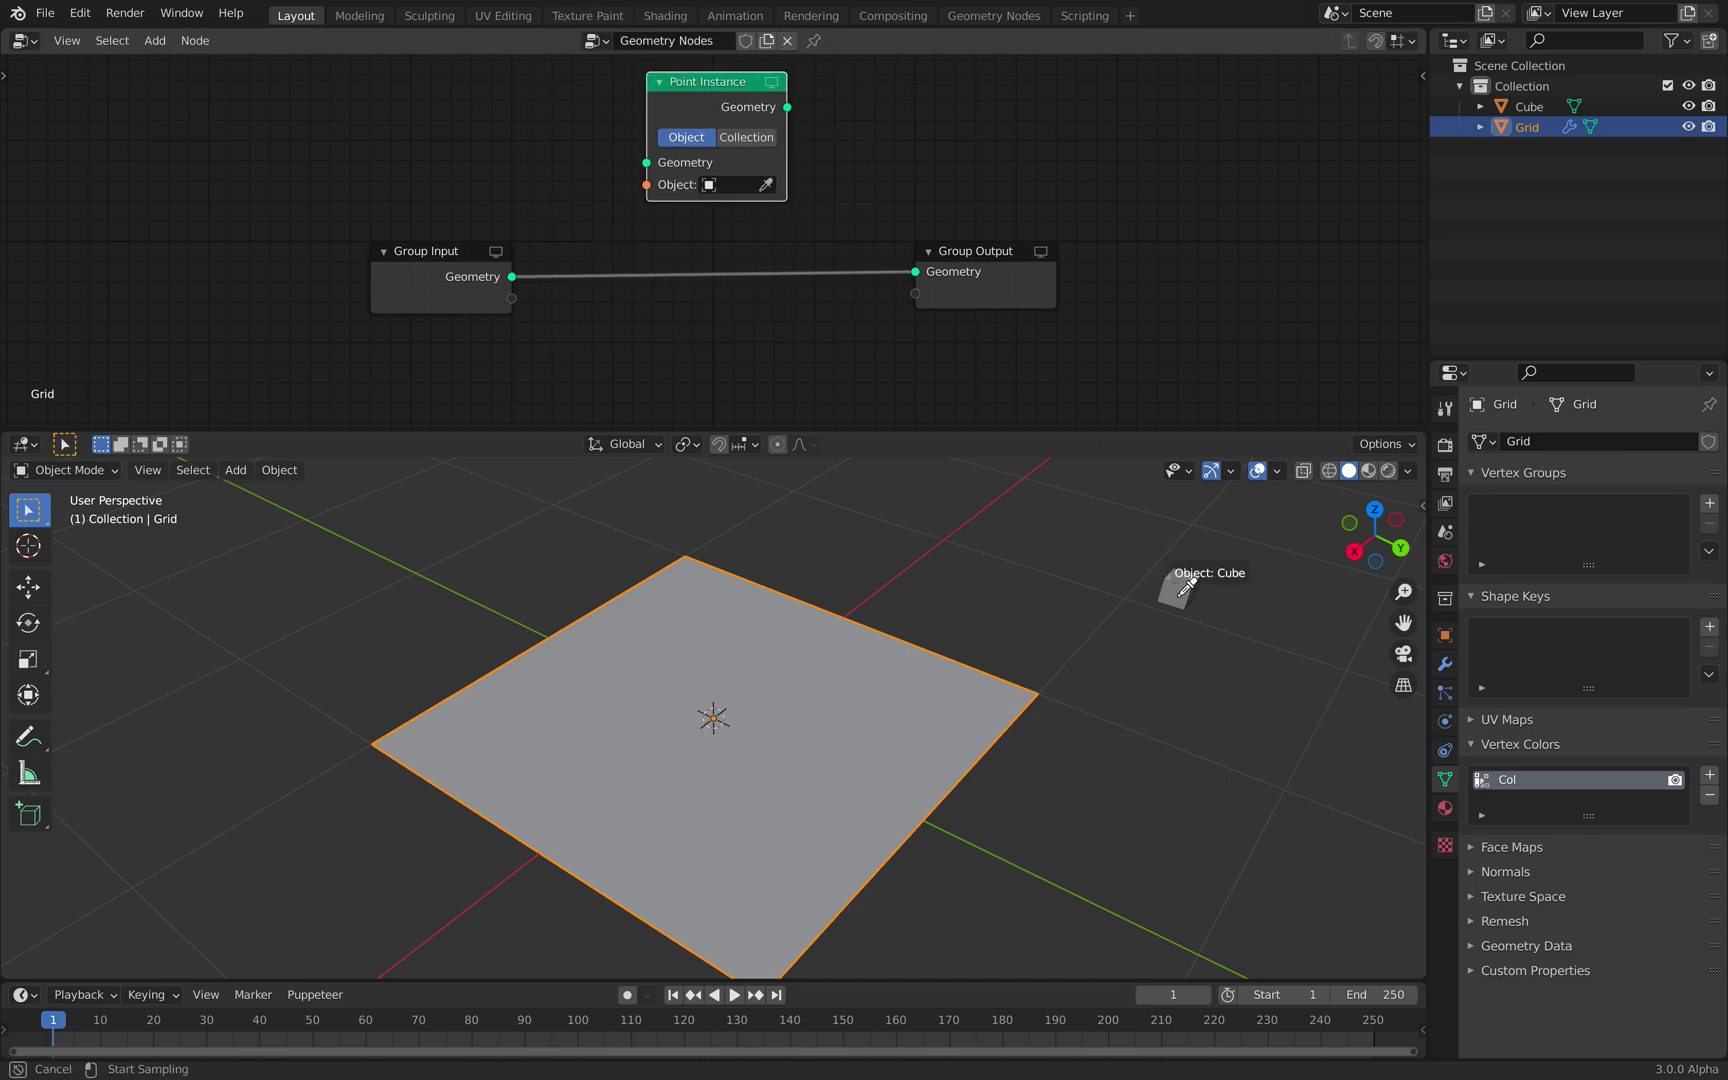
click(1176, 590)
Spread the Group Input and Group Output nodes apart and shift Point Instance slightly to make room for more nodes
middle_drag(1072, 607, 1026, 553)
drag(670, 120, 644, 116)
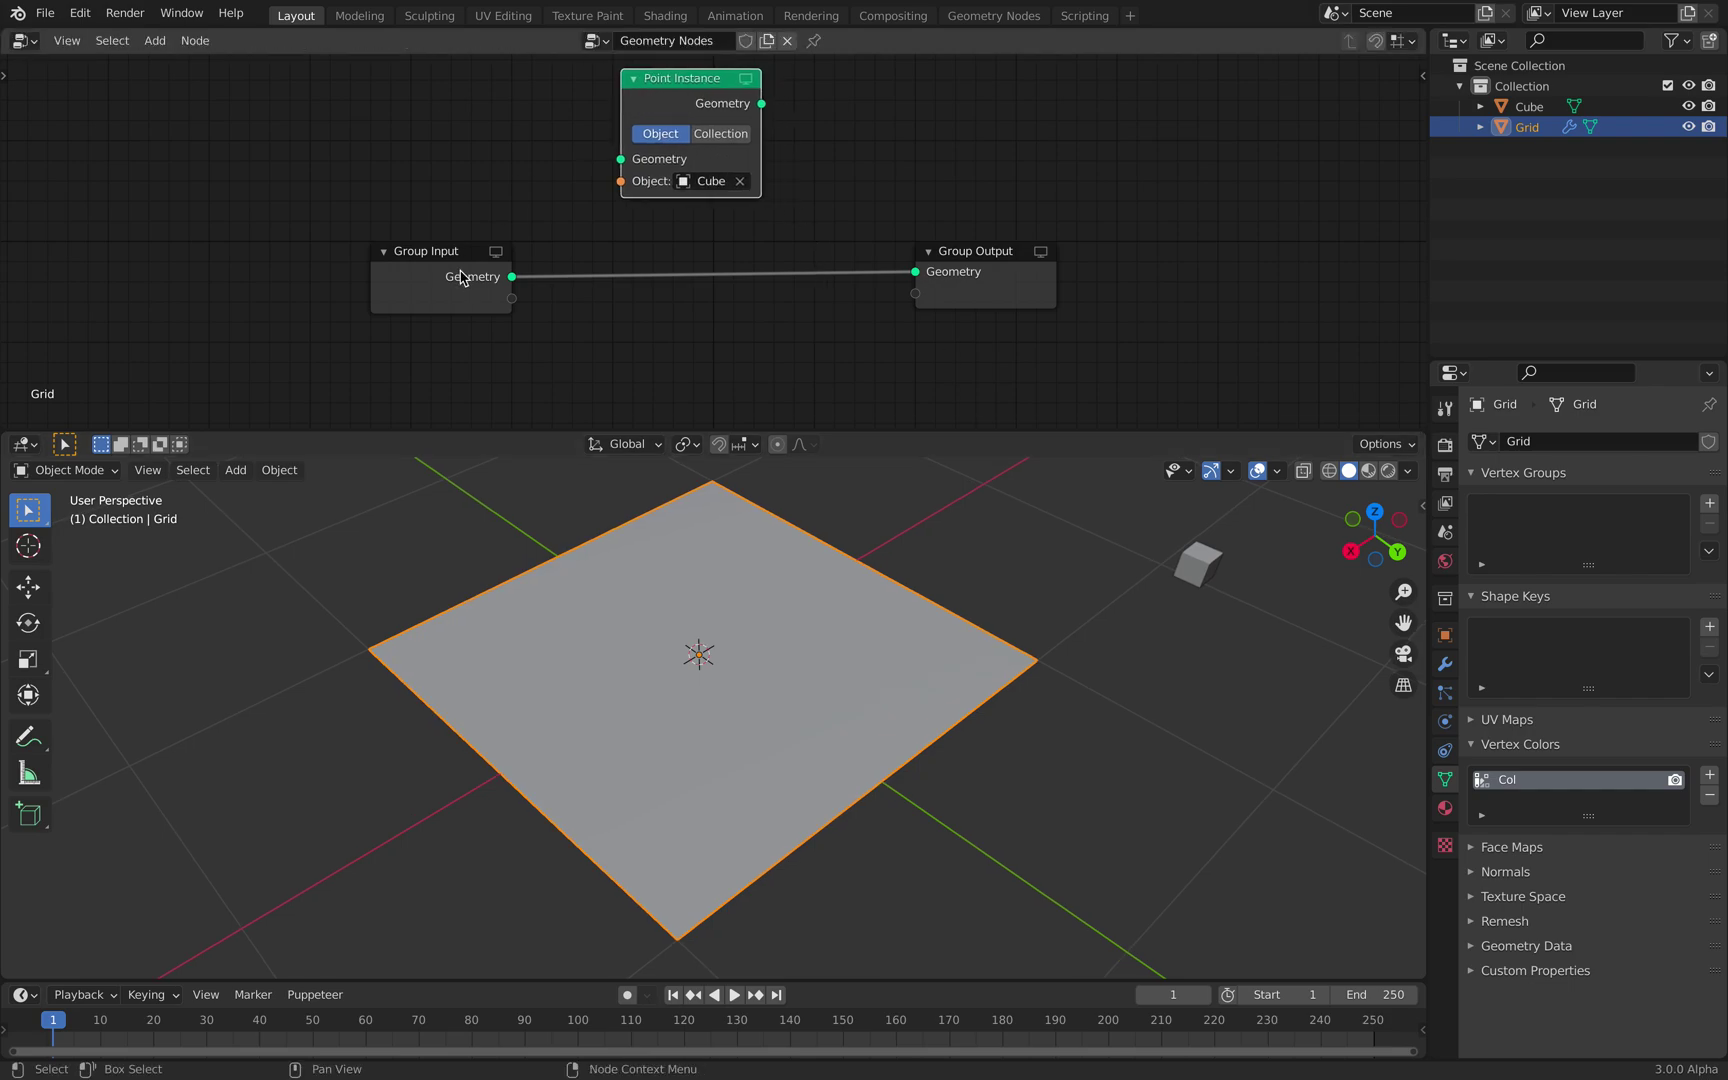
drag(440, 262, 240, 272)
drag(1005, 266, 1130, 278)
Add a Point Distribute node between the Group Input and Point Instance nodes
key(shift+a)
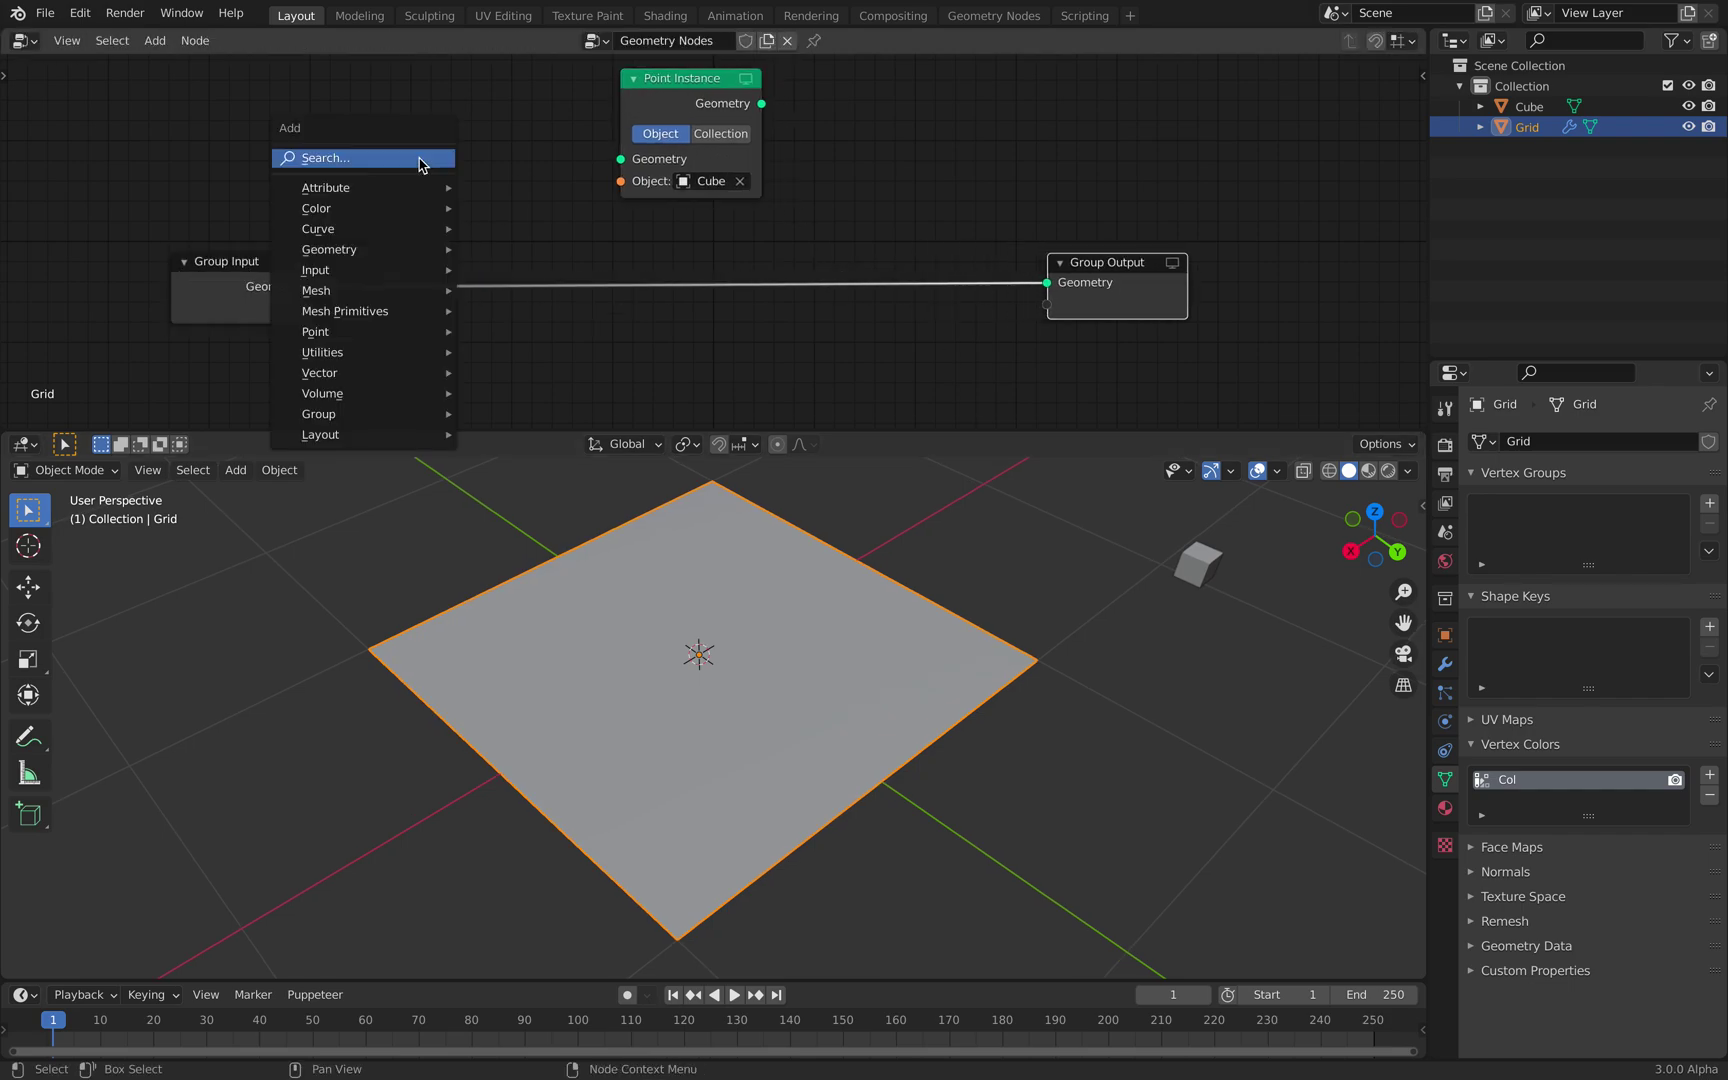
text(point di)
key(Return)
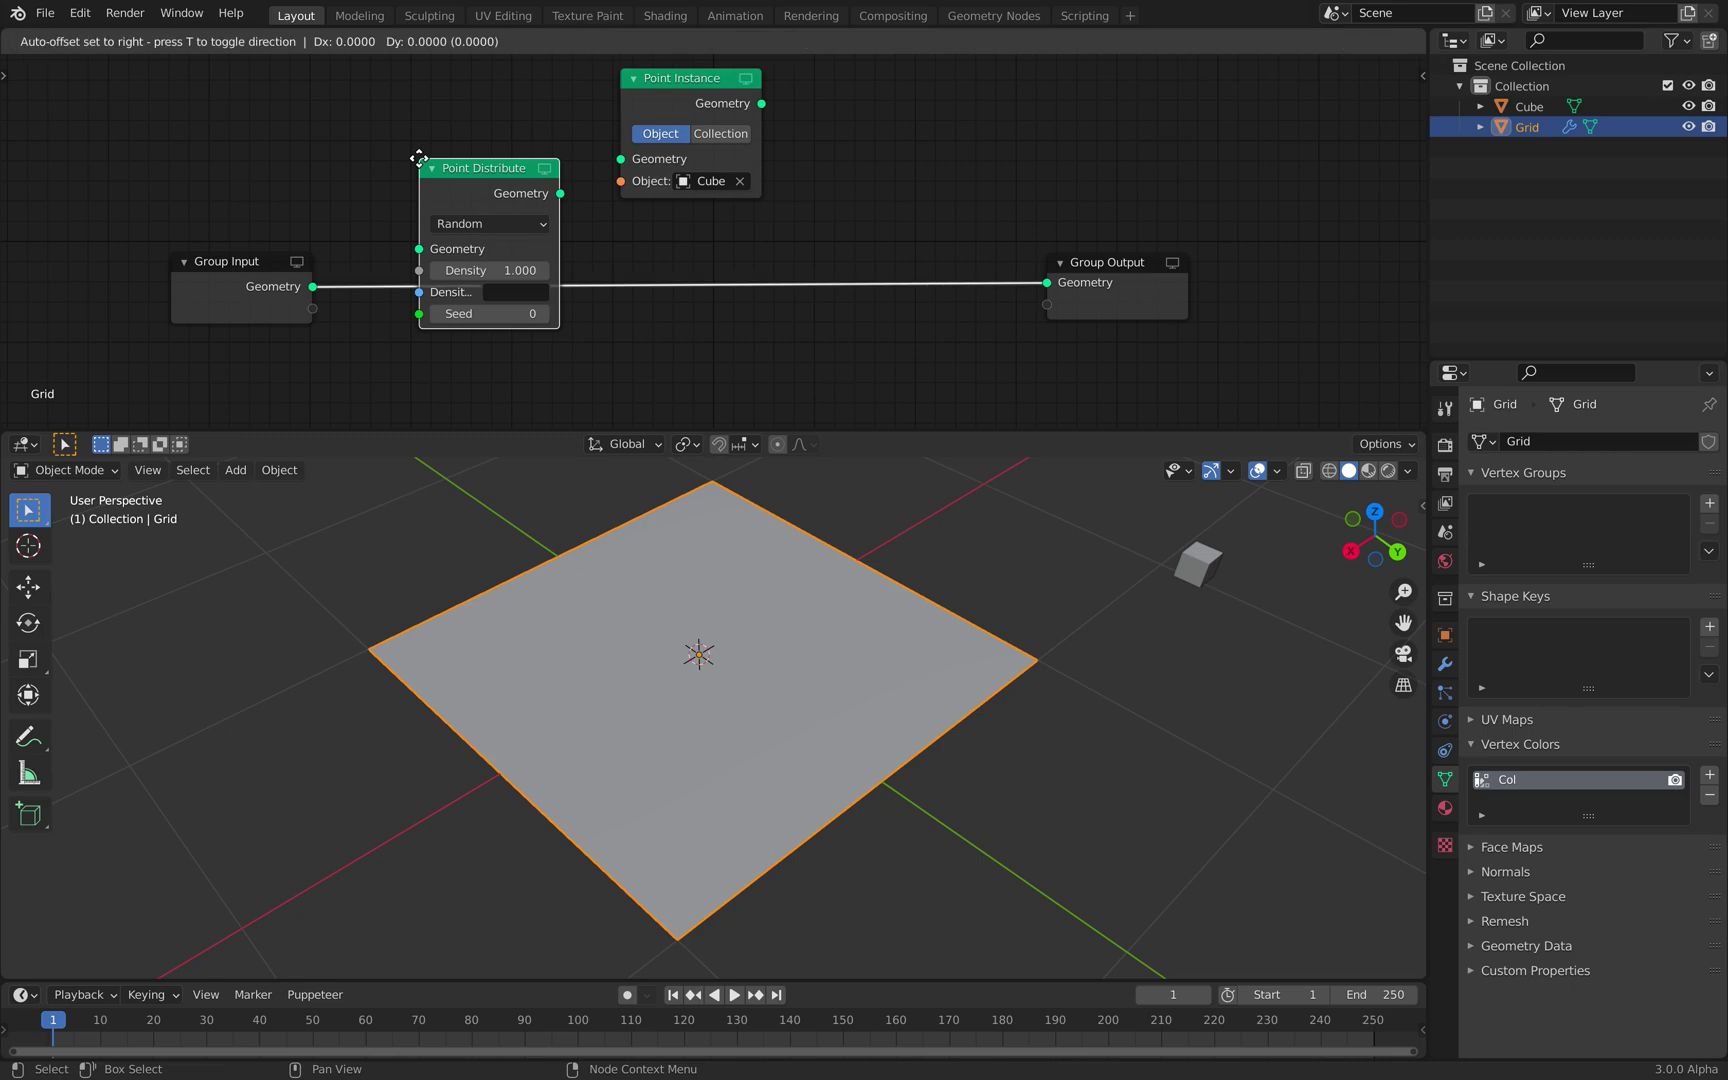
click(413, 101)
Link the geometry from Group Input through Point Distribute and Point Instance to Group Output
drag(313, 287, 360, 250)
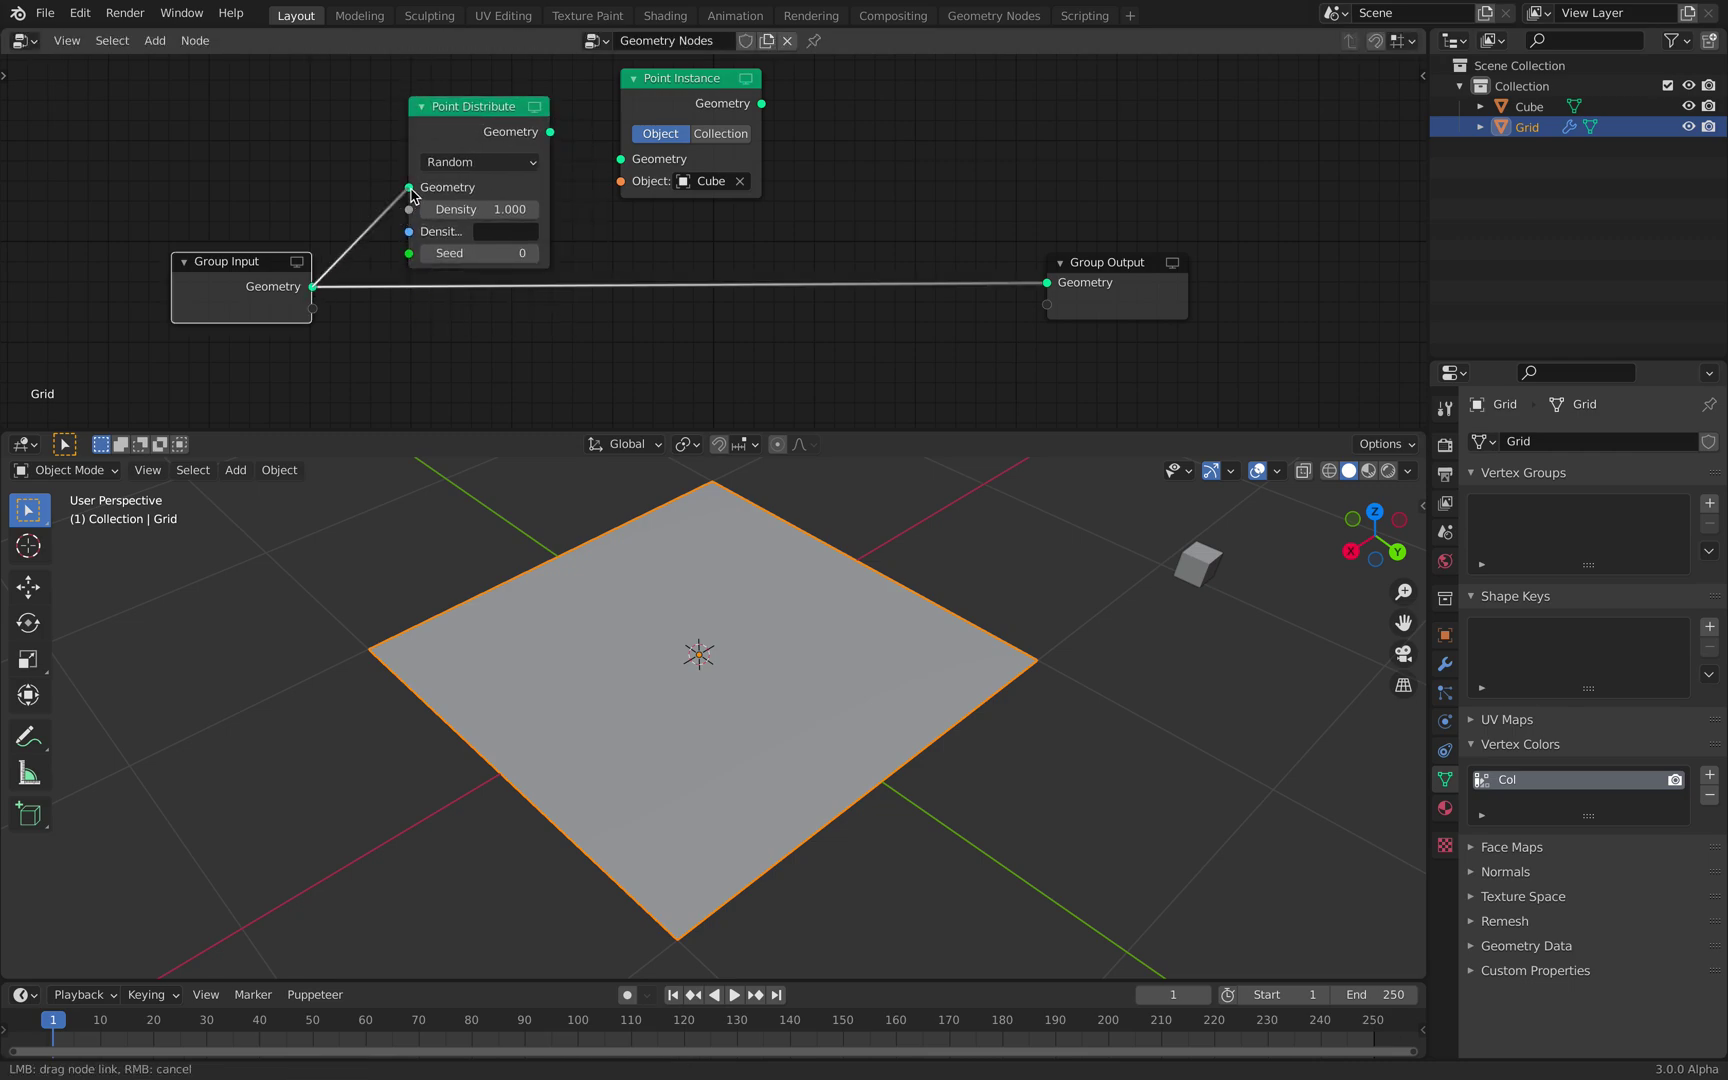
drag(411, 190, 409, 187)
drag(550, 132, 621, 159)
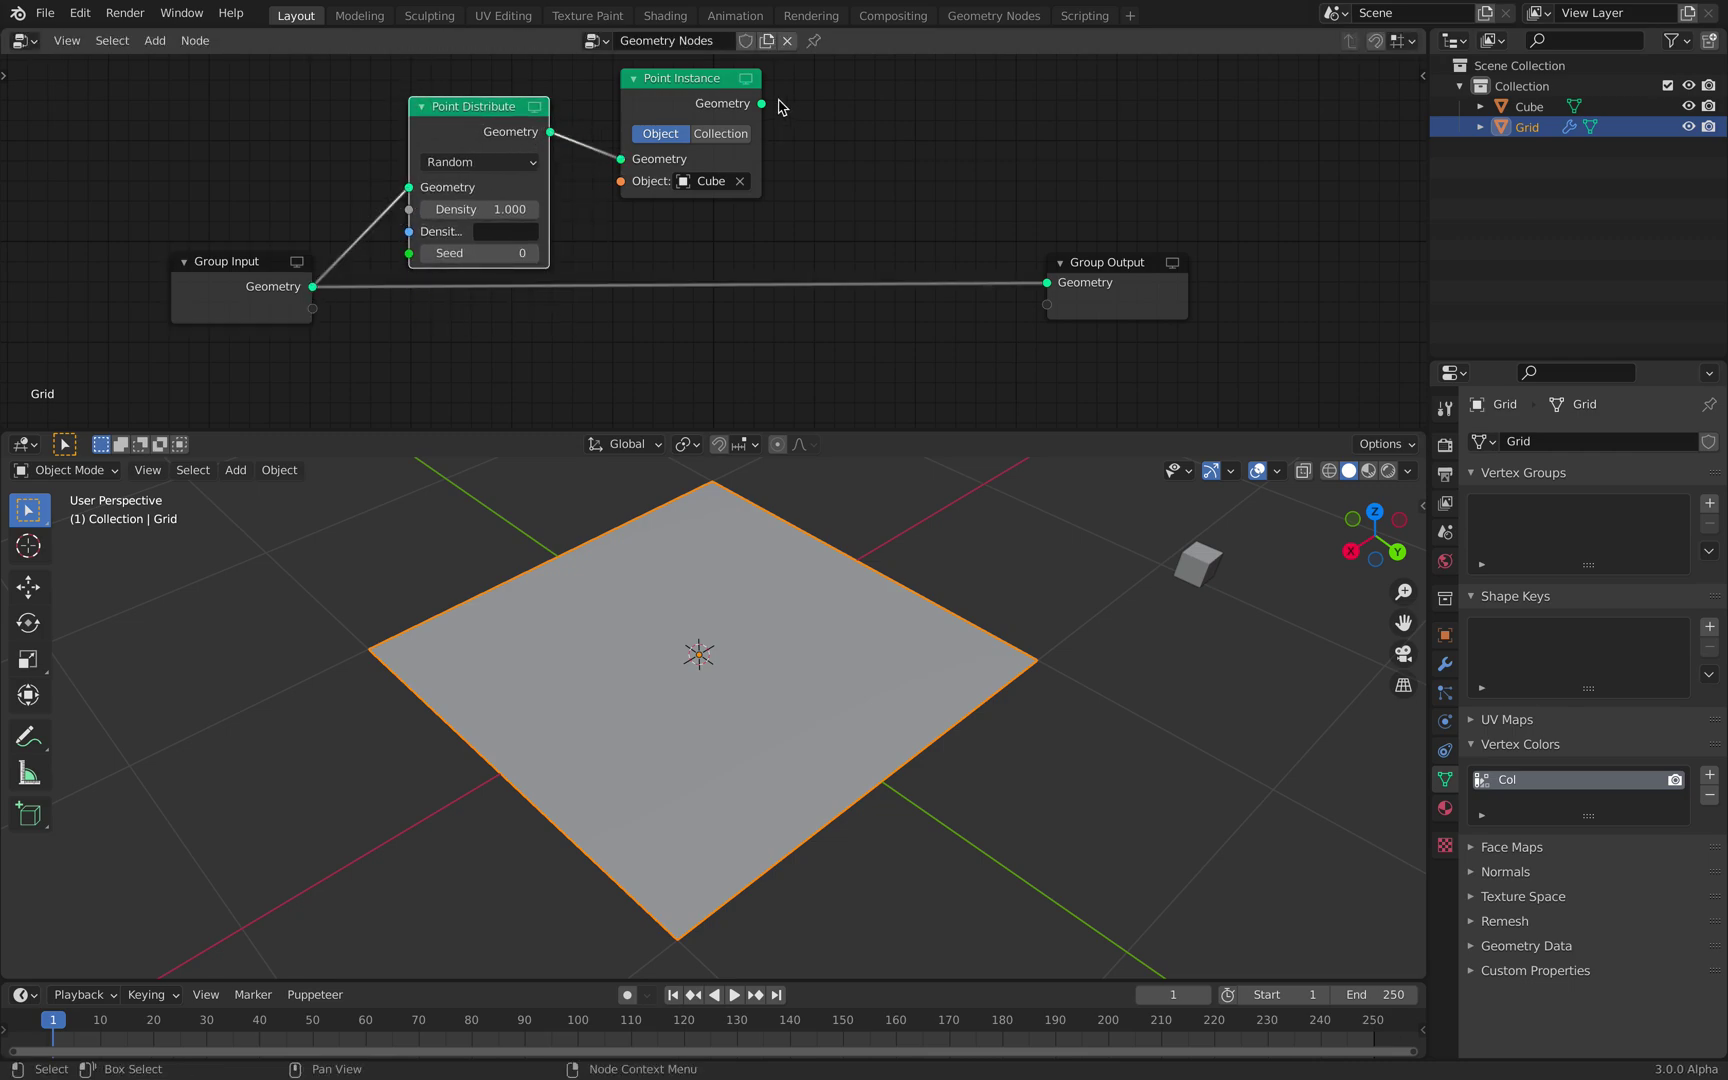
drag(762, 104, 1047, 284)
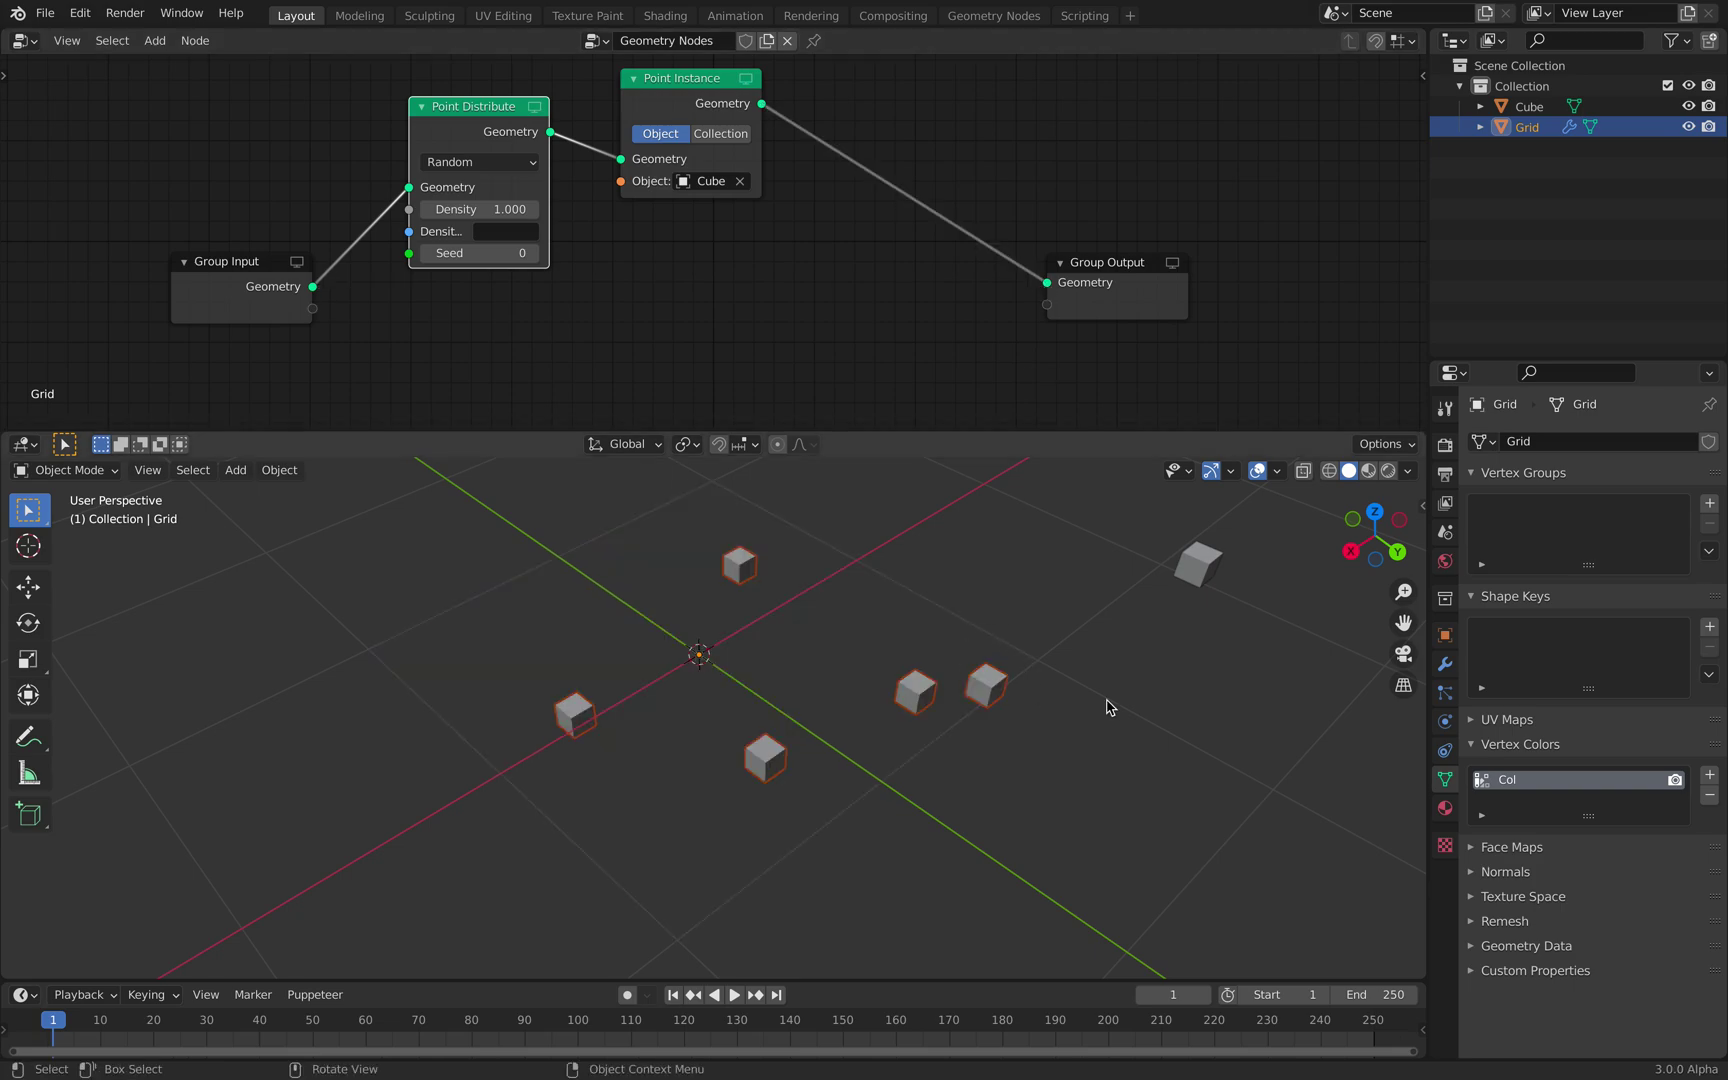
Set the Point Distribute density to 12 and seed to 52, with the distribution method on Random
drag(472, 216, 494, 289)
click(482, 162)
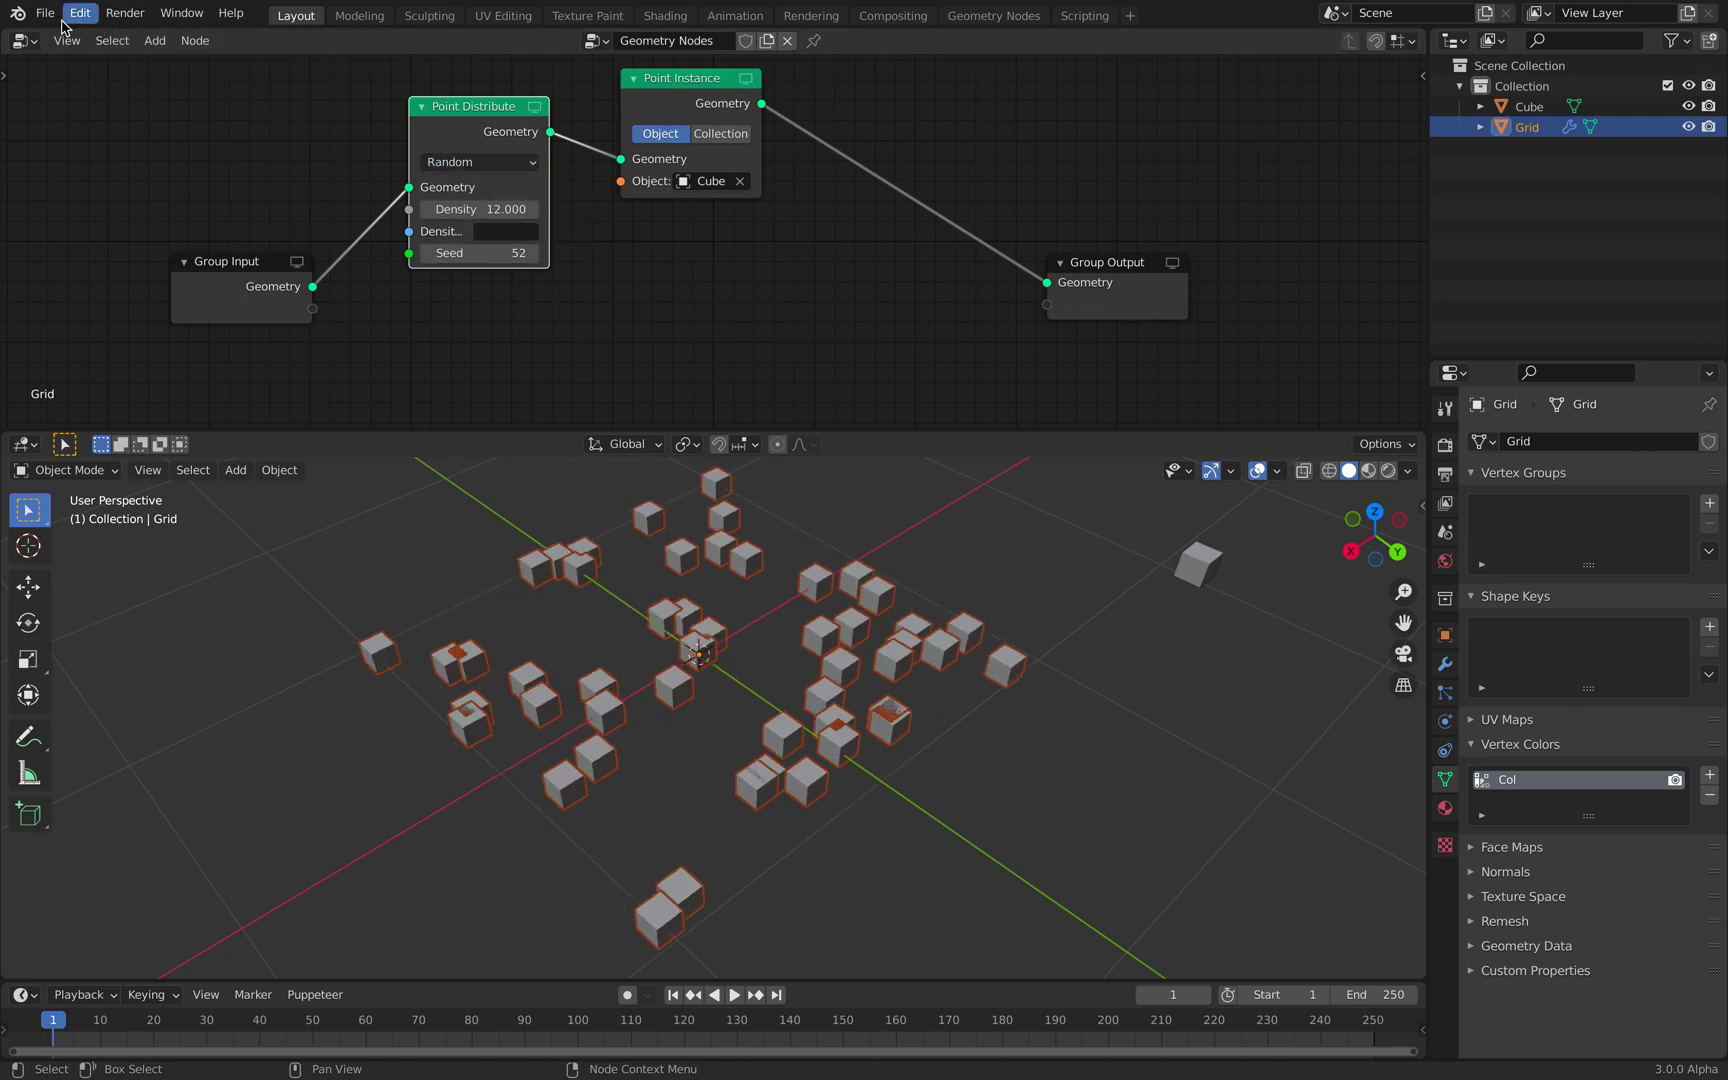
Save the file as attr_transfer_001.blend in the Desktop folder
click(45, 12)
click(88, 170)
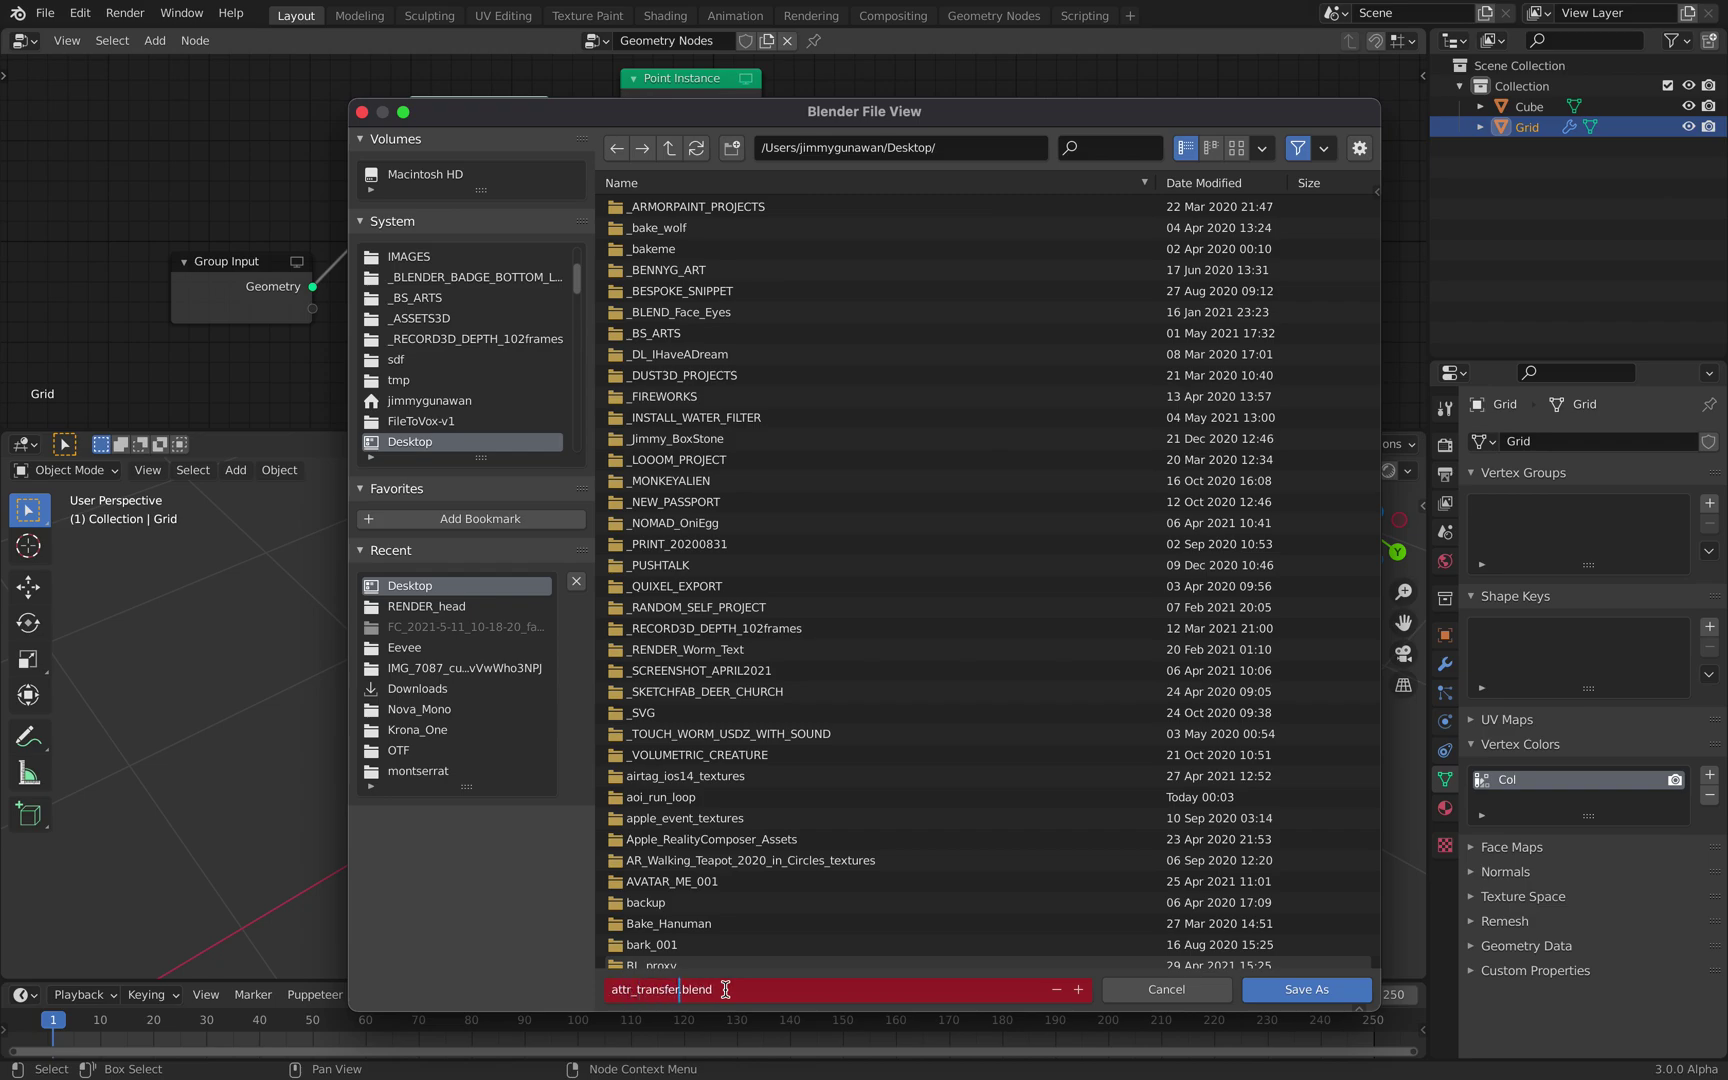
text(001)
key(Return)
click(1306, 989)
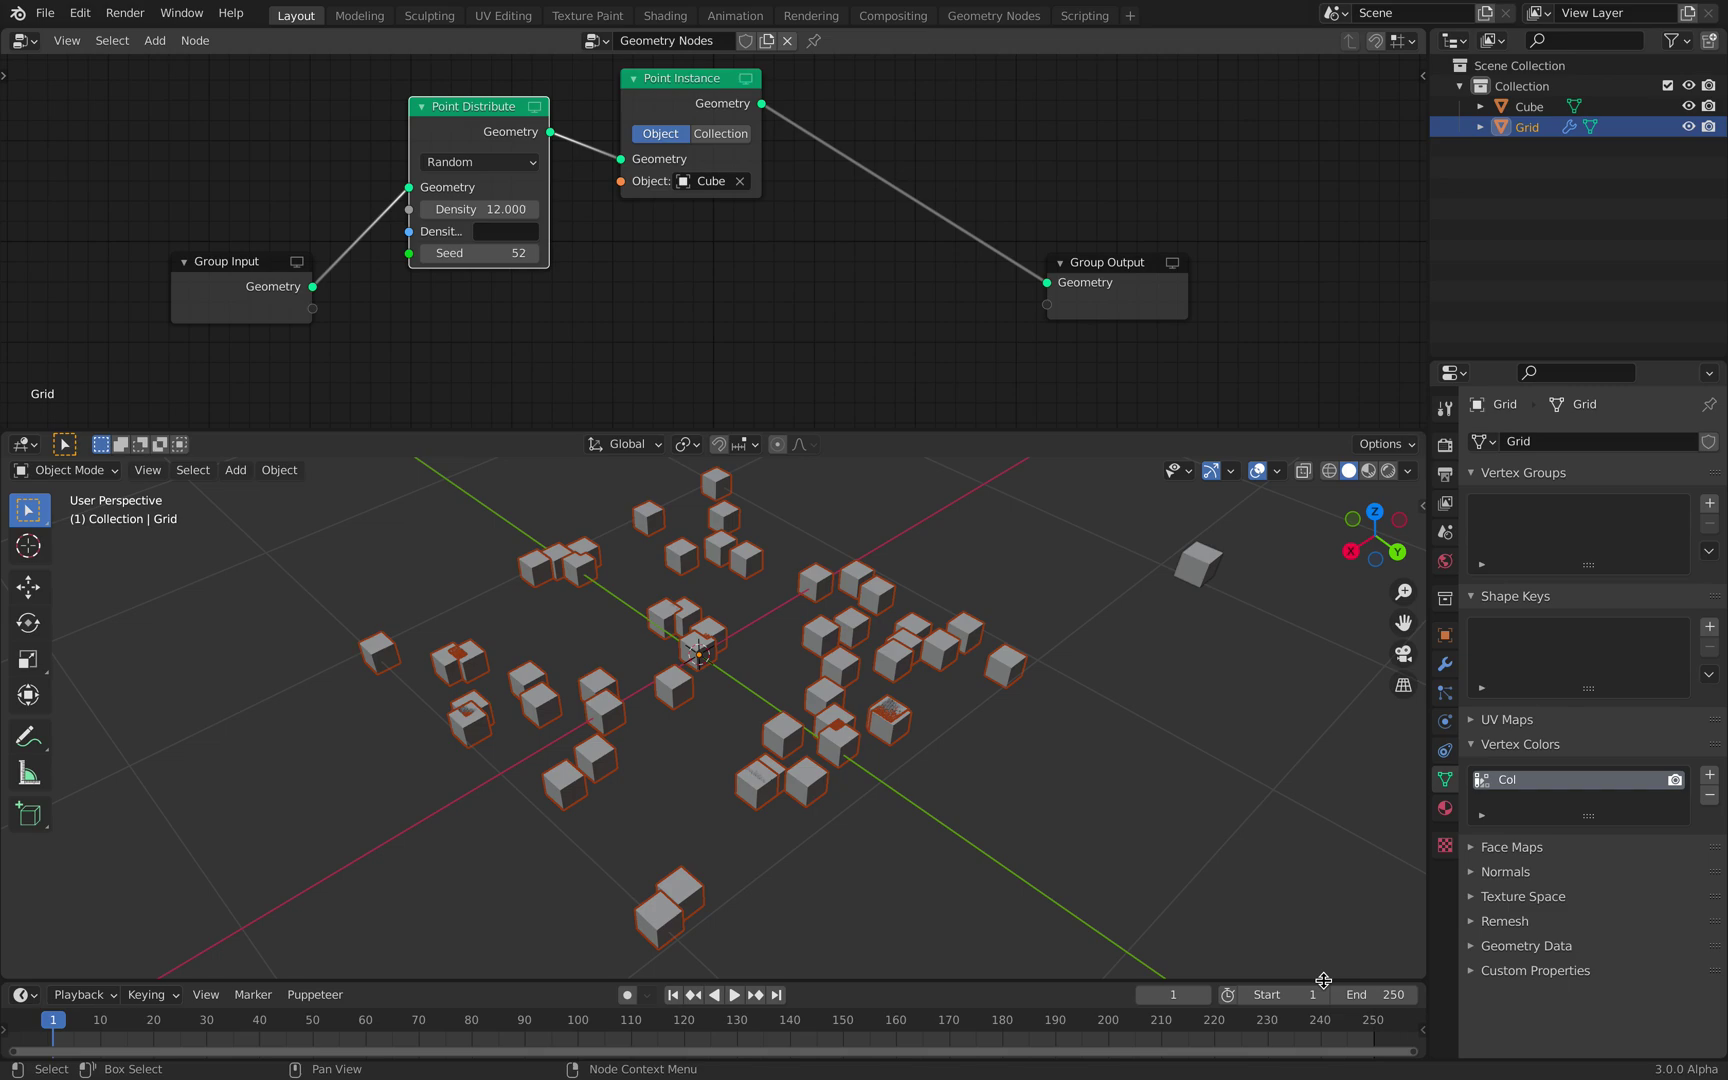
Add an Attribute Transfer node between the Point Instance and Group Output nodes, without linking it
middle_drag(934, 143, 880, 154)
key(shift+a)
text(s)
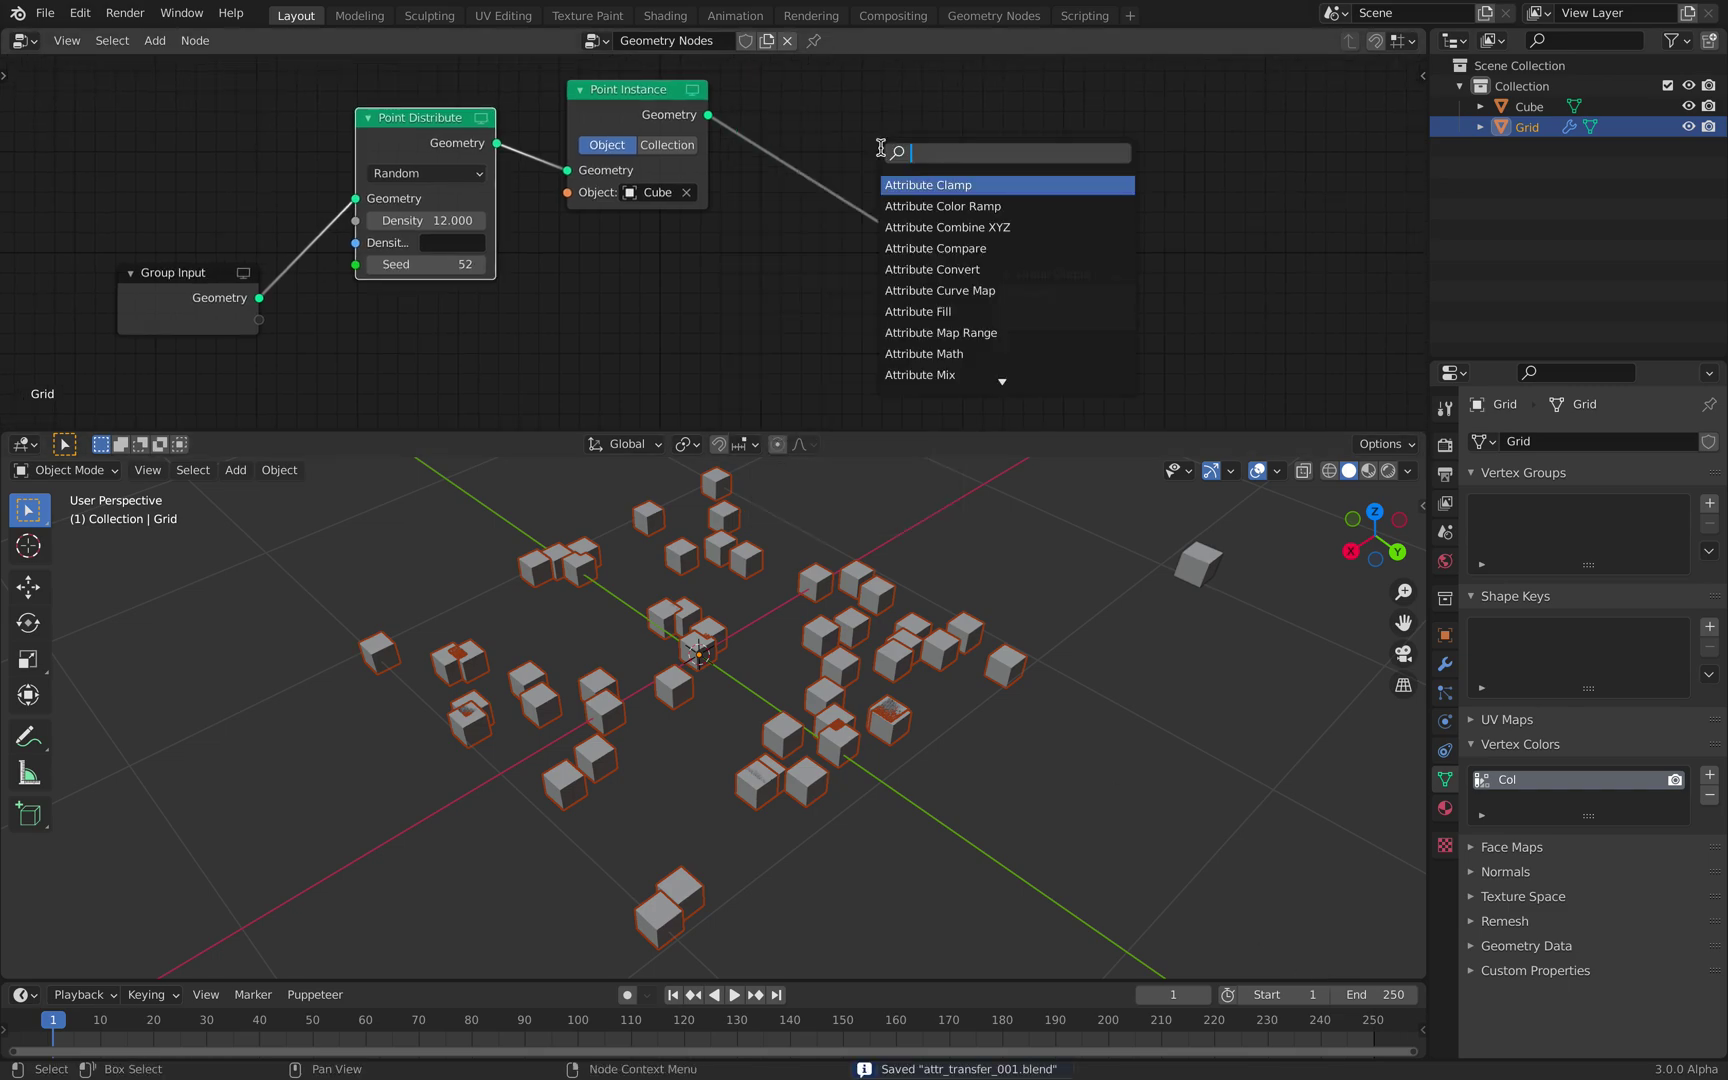
text(attribute tr)
key(Return)
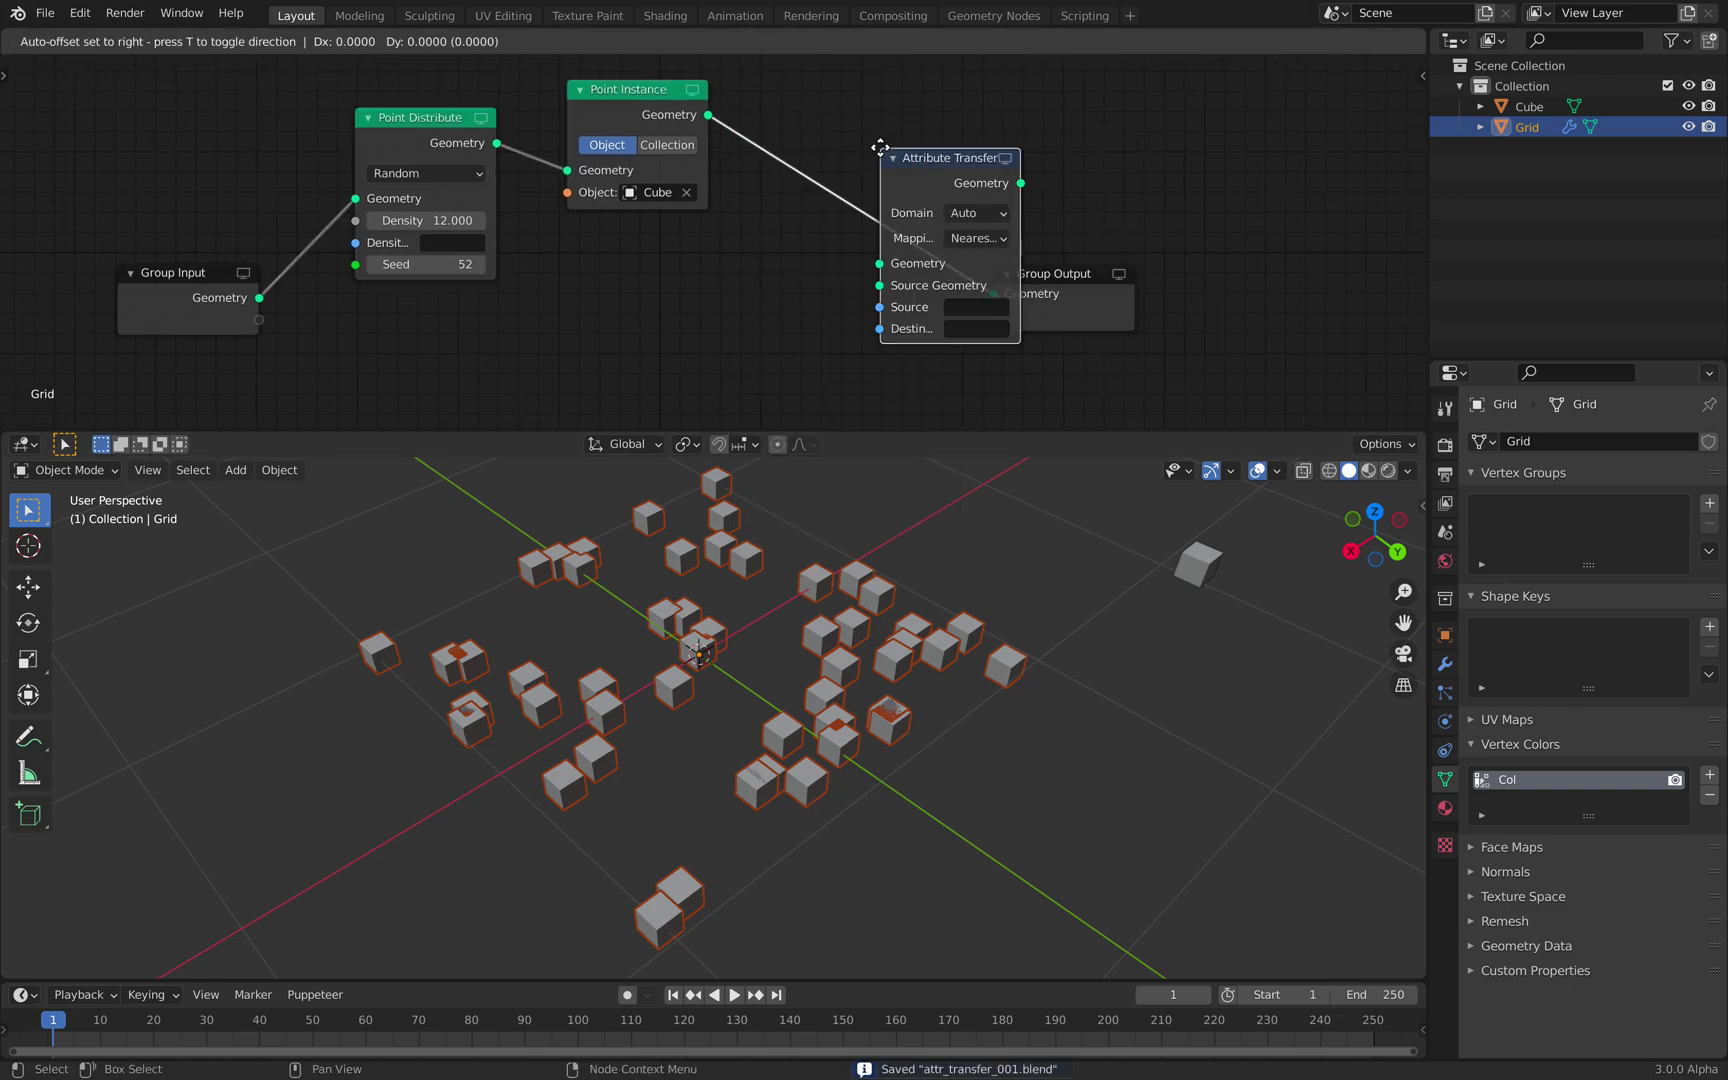
click(926, 382)
Move Group Output and Attribute Transfer farther from Point Instance so the nodes no longer overlap
drag(1108, 297, 1265, 333)
middle_drag(1250, 327, 1086, 397)
drag(903, 204, 969, 230)
scroll(1010, 290, down, 1)
middle_drag(1053, 365, 1053, 332)
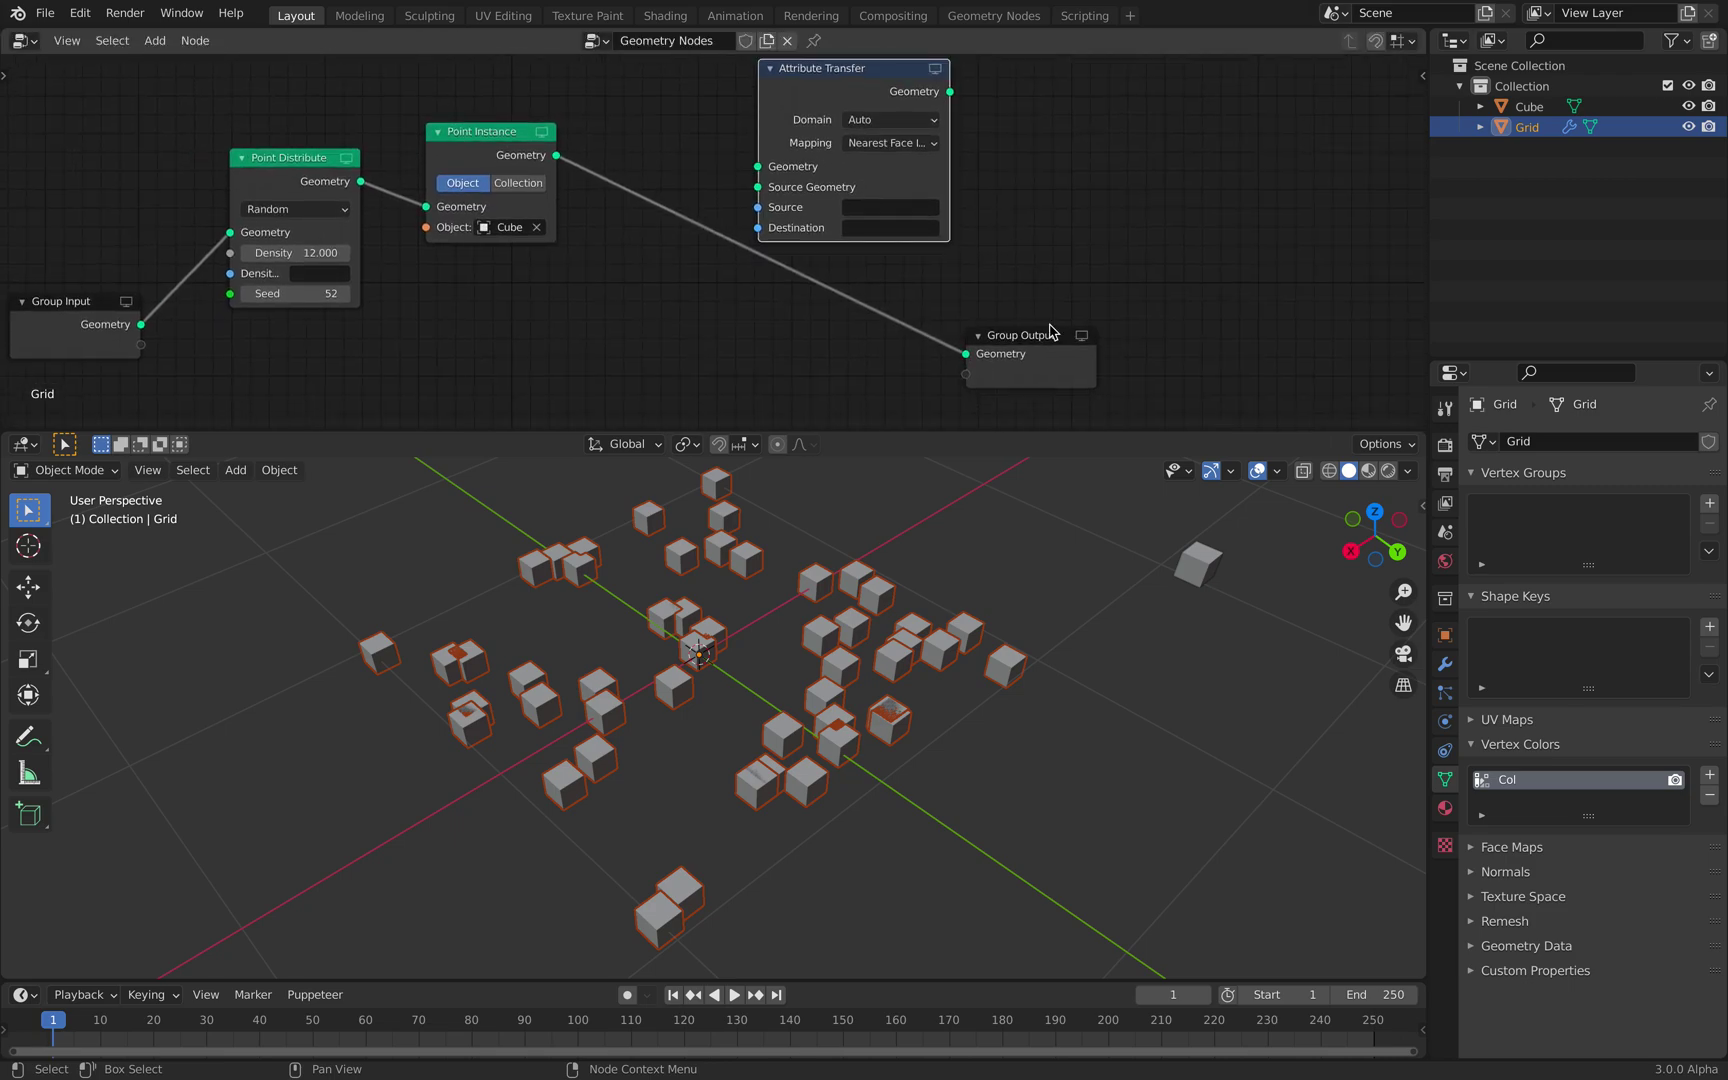
Split the 3D viewport vertically, turn the new area into a Spreadsheet, and make the viewport the wider of the two
drag(1419, 432, 783, 445)
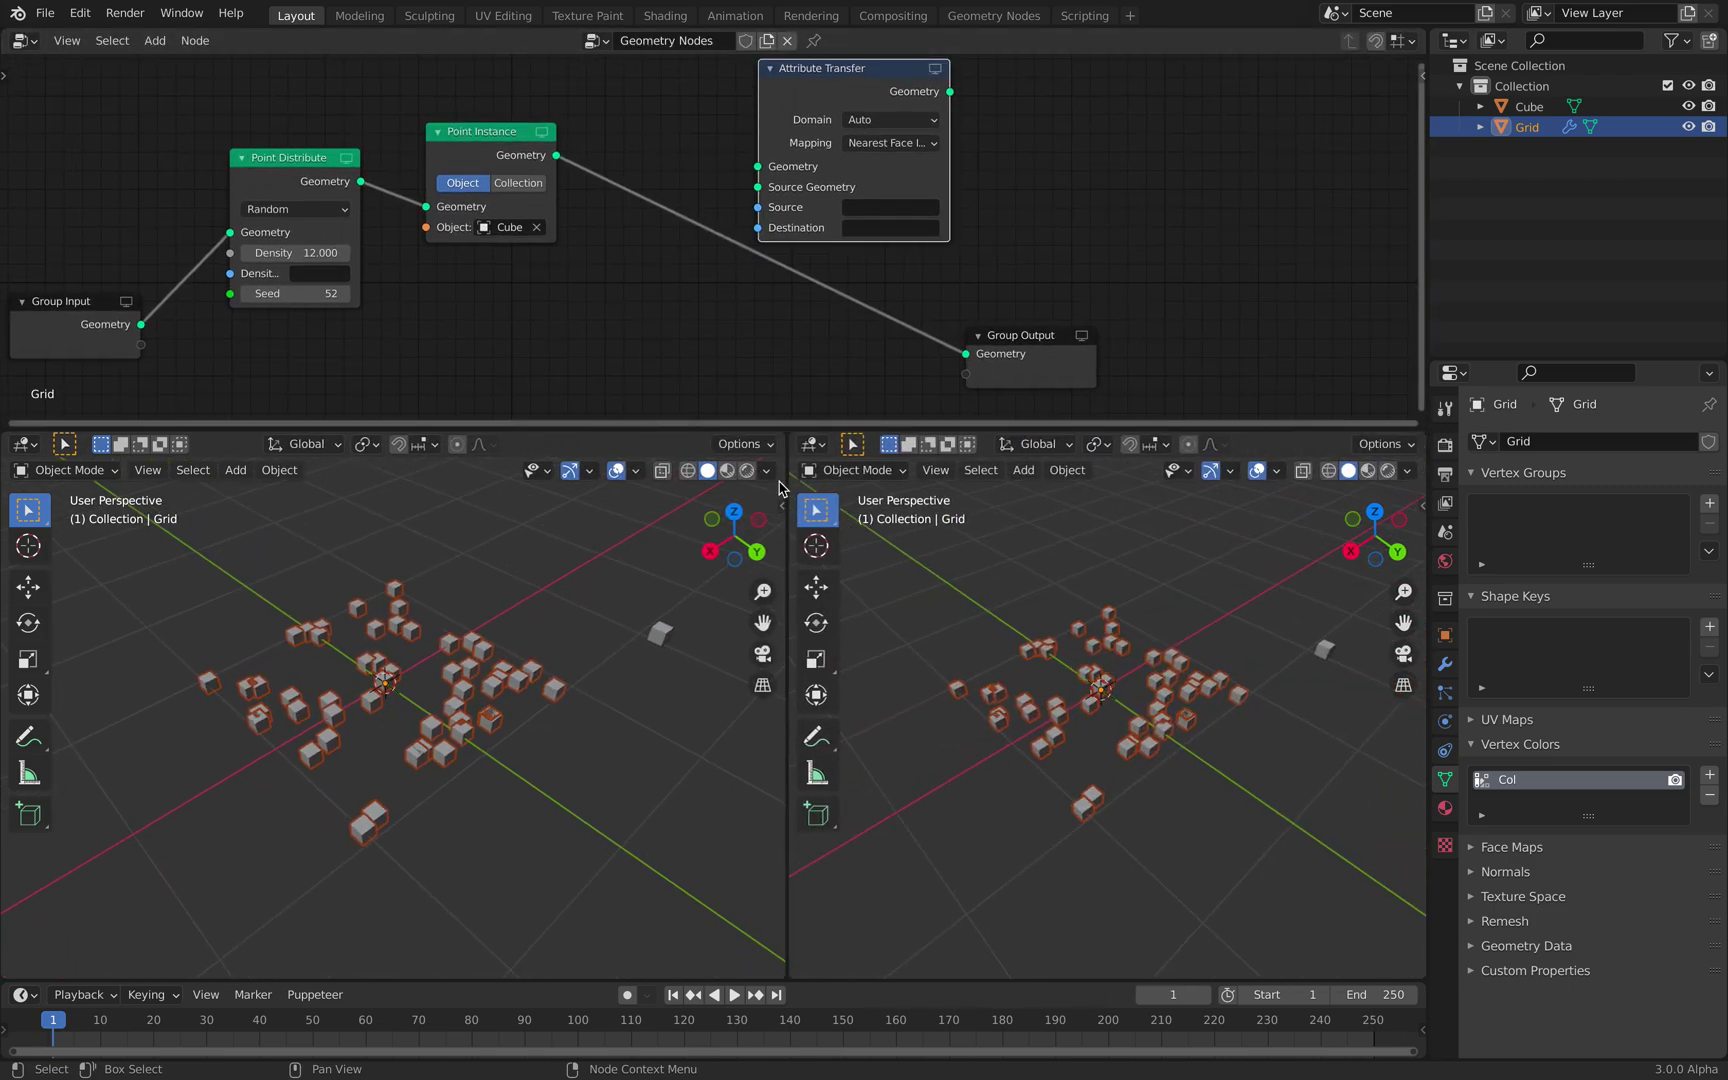
click(804, 443)
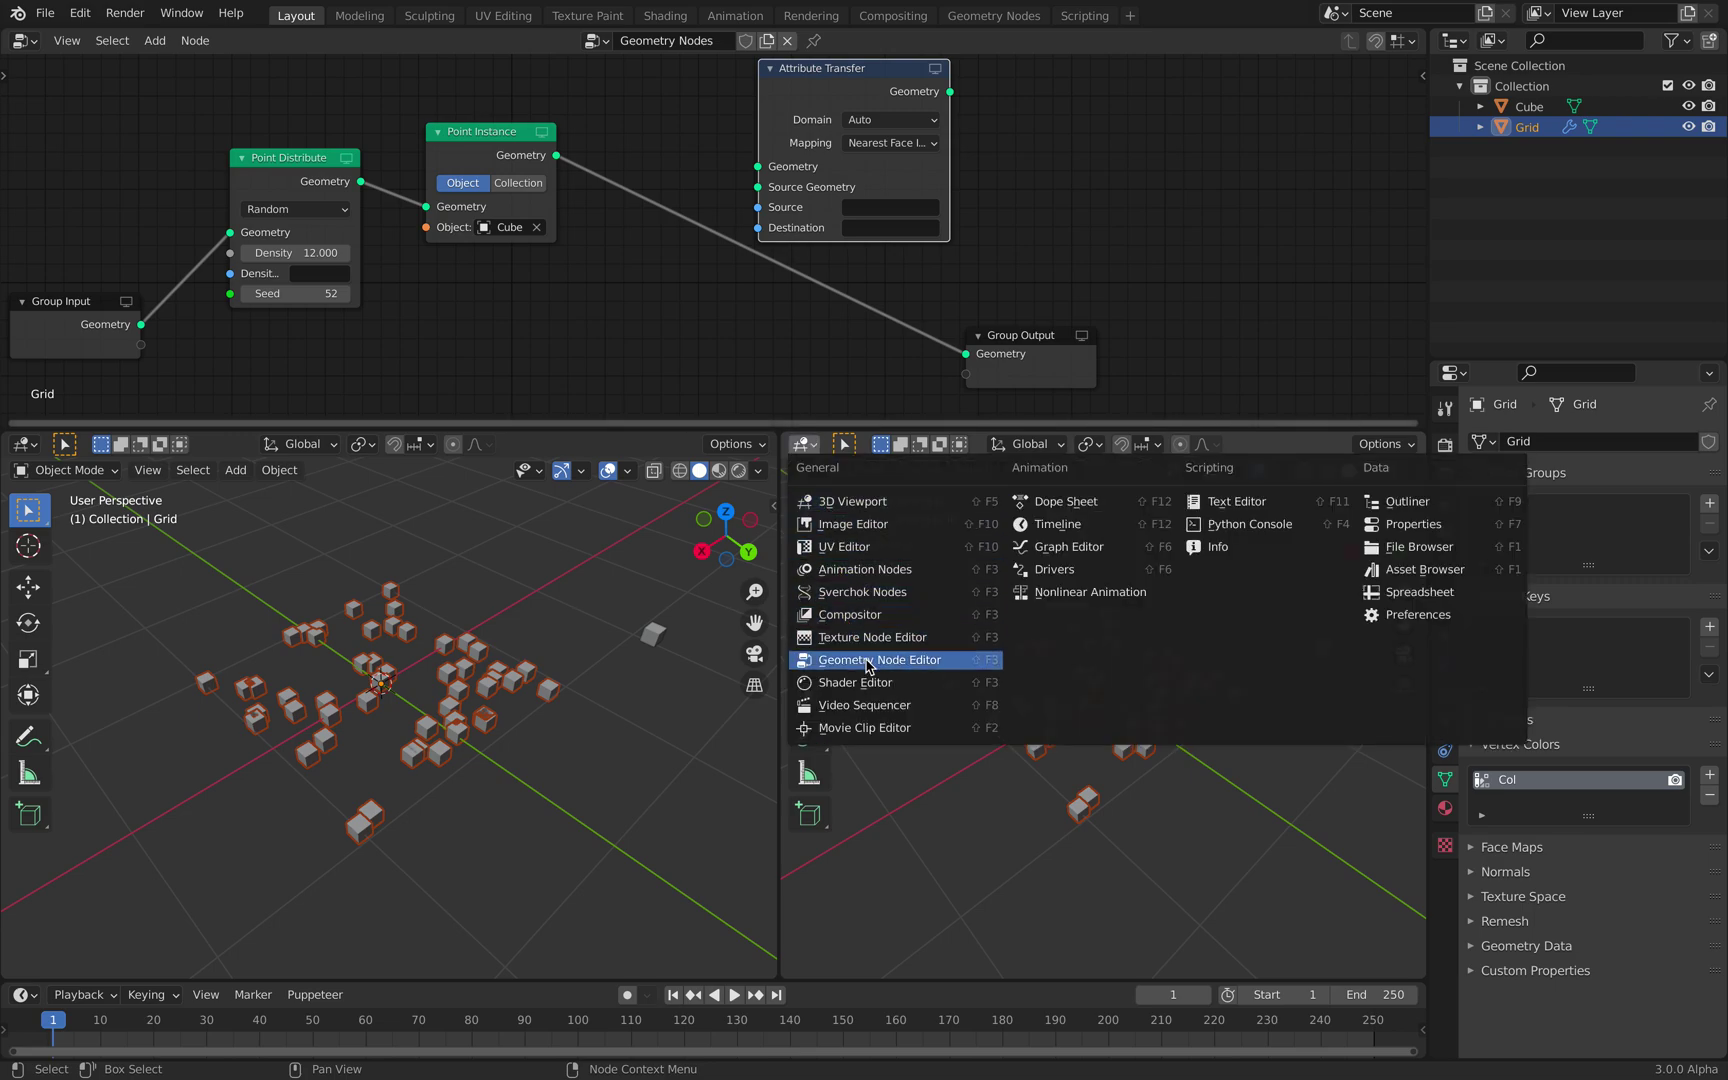
click(1388, 595)
drag(780, 553, 917, 550)
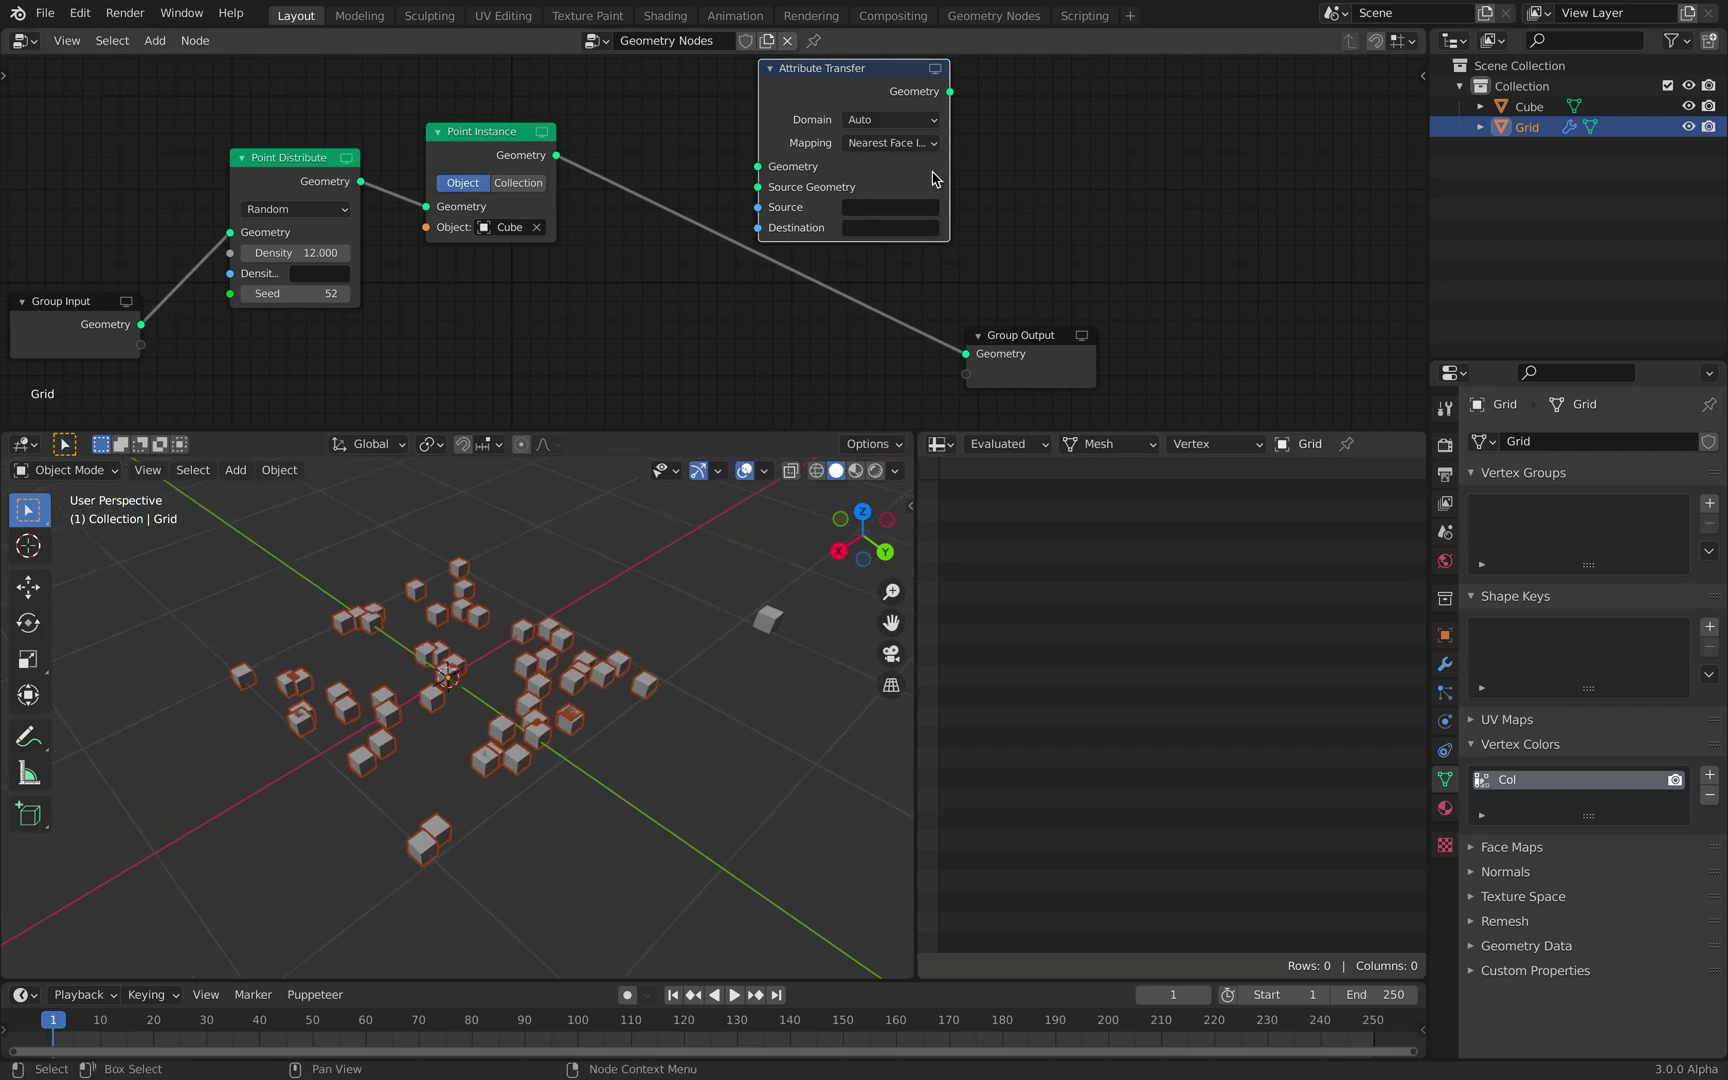
Move Point Instance and Point Distribute lower in the node layout to clear room for a link above them
middle_drag(662, 178, 746, 190)
drag(572, 153, 560, 236)
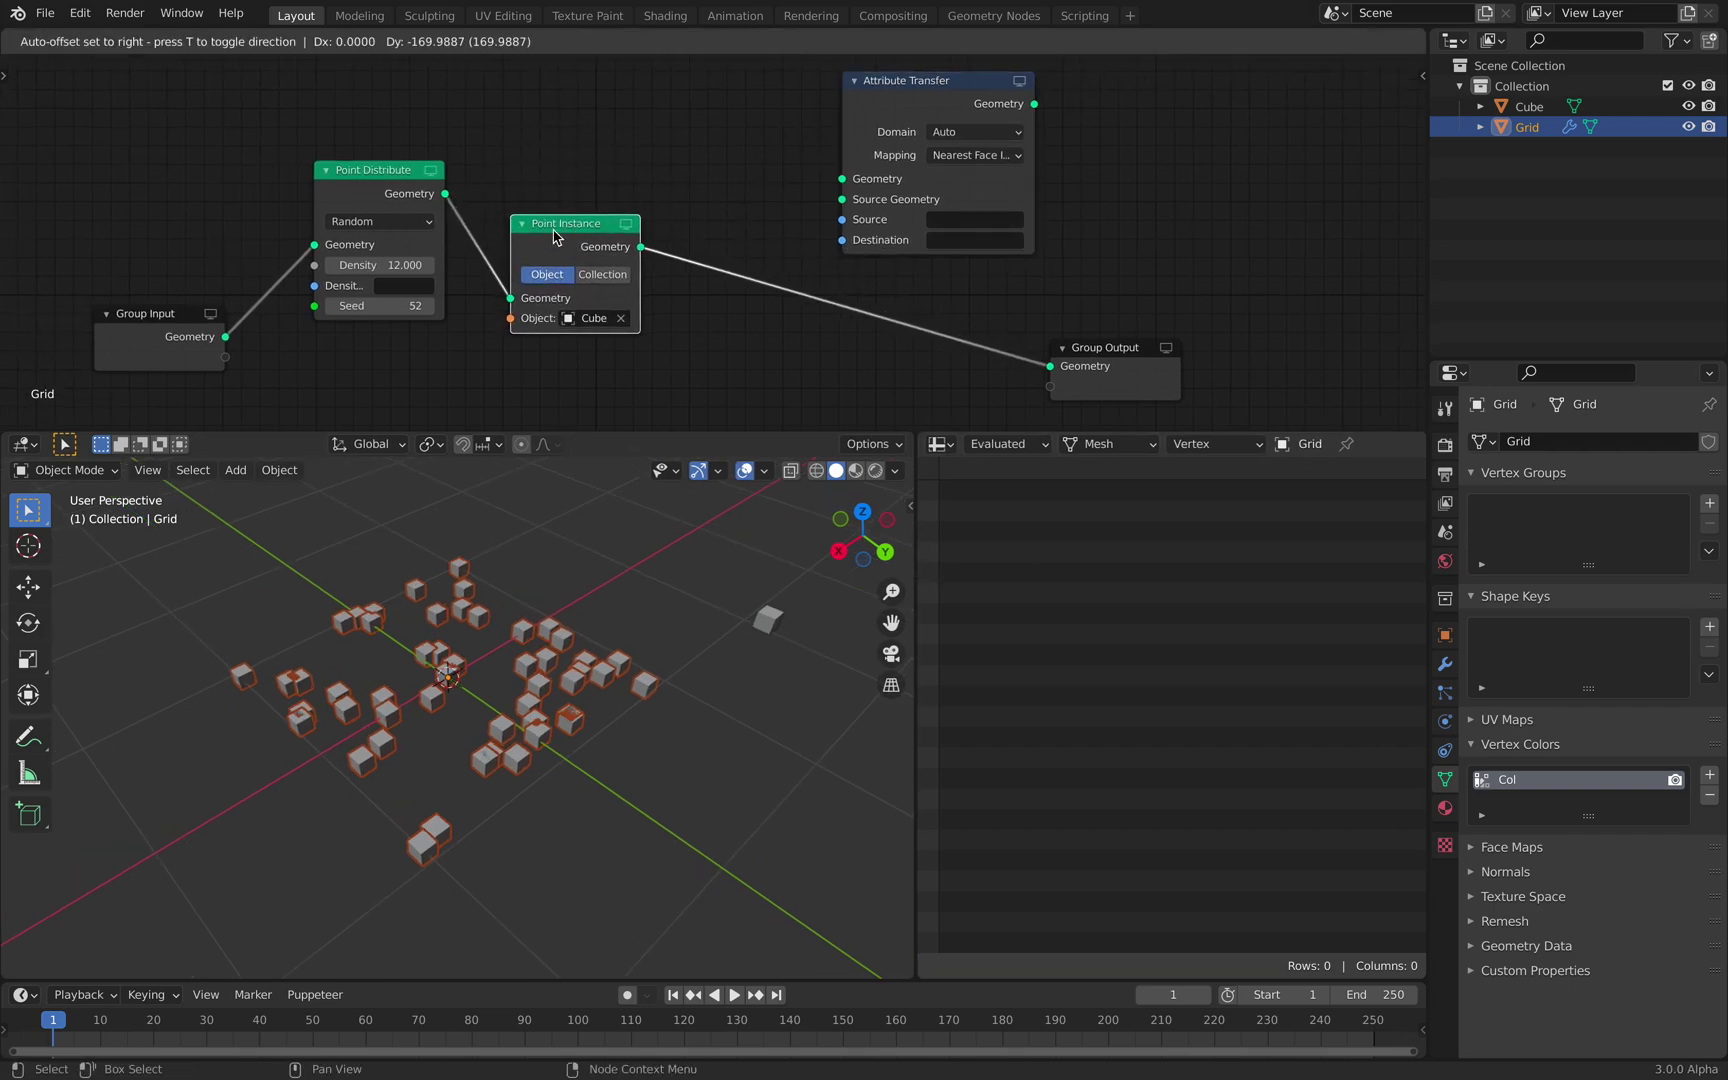
drag(394, 181, 390, 228)
Link Group Input to Source Geometry and Point Instance to Geometry on Attribute Transfer, and its output to Group Output
drag(177, 332, 842, 200)
drag(640, 247, 842, 179)
drag(1035, 105, 1207, 224)
drag(941, 104, 933, 103)
scroll(980, 343, up, 1)
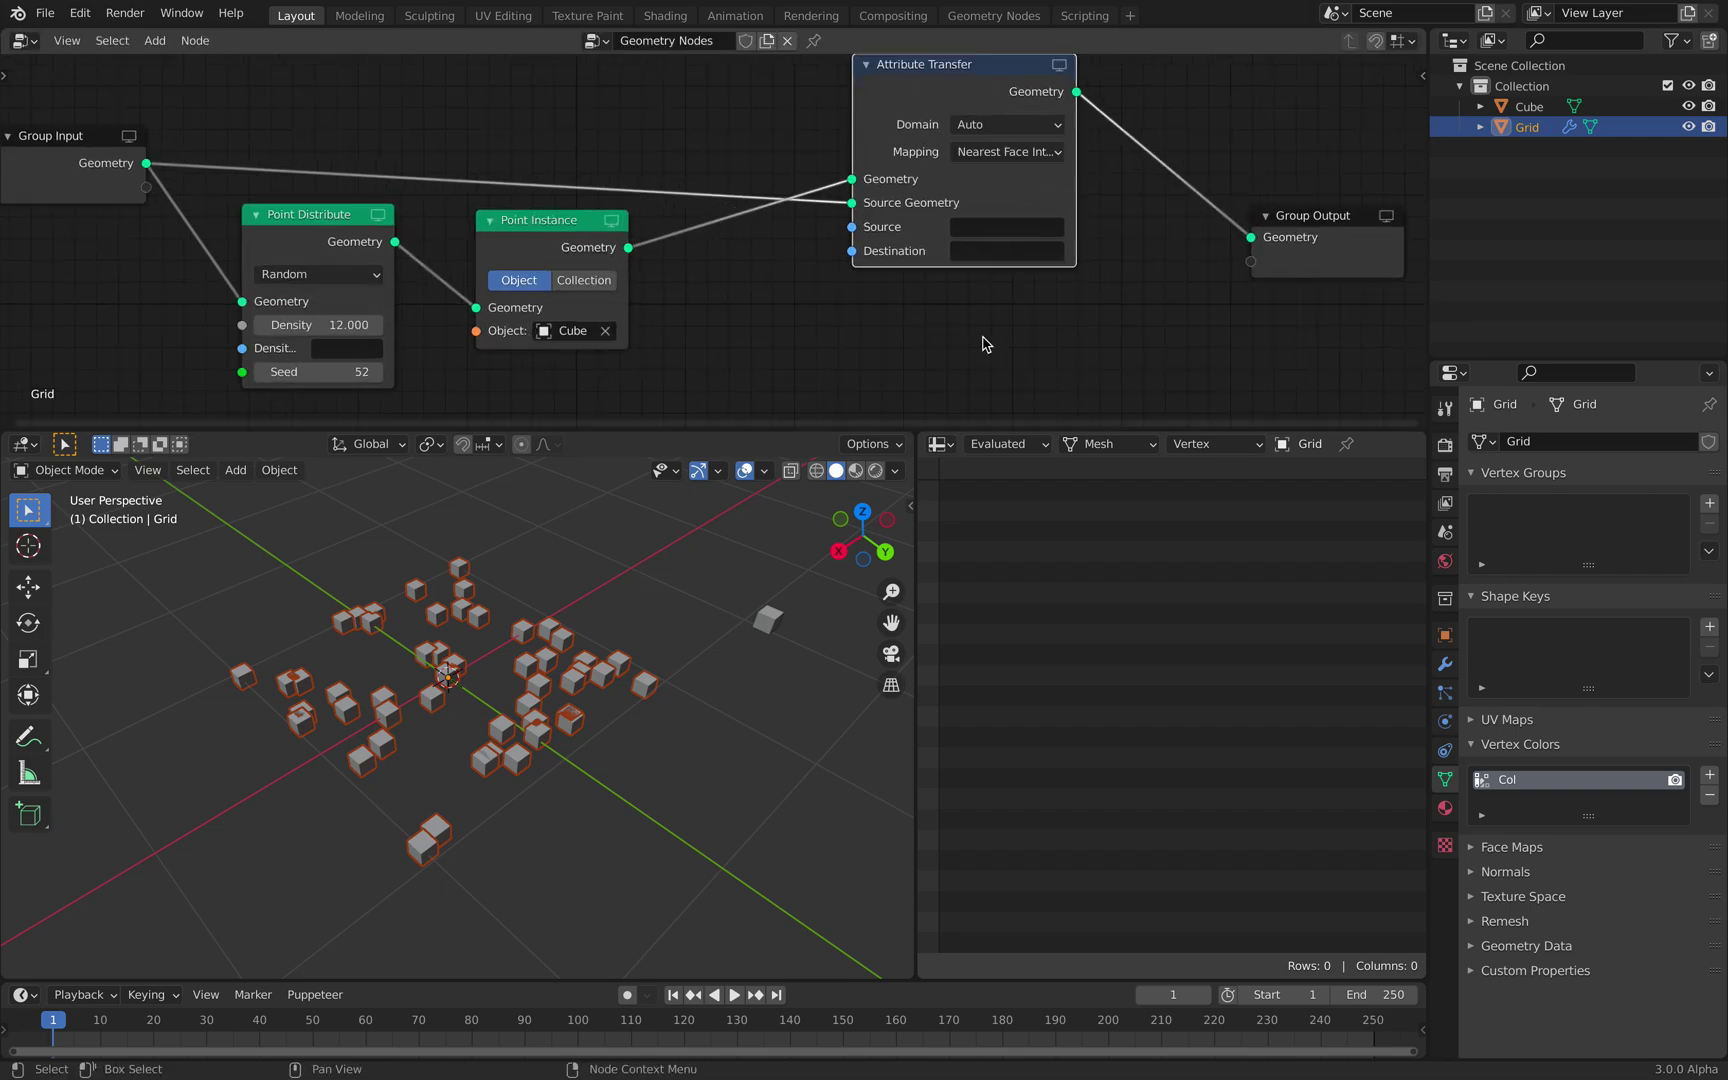
Set the Attribute Transfer source to Col and destination to blah, and save the file
click(990, 228)
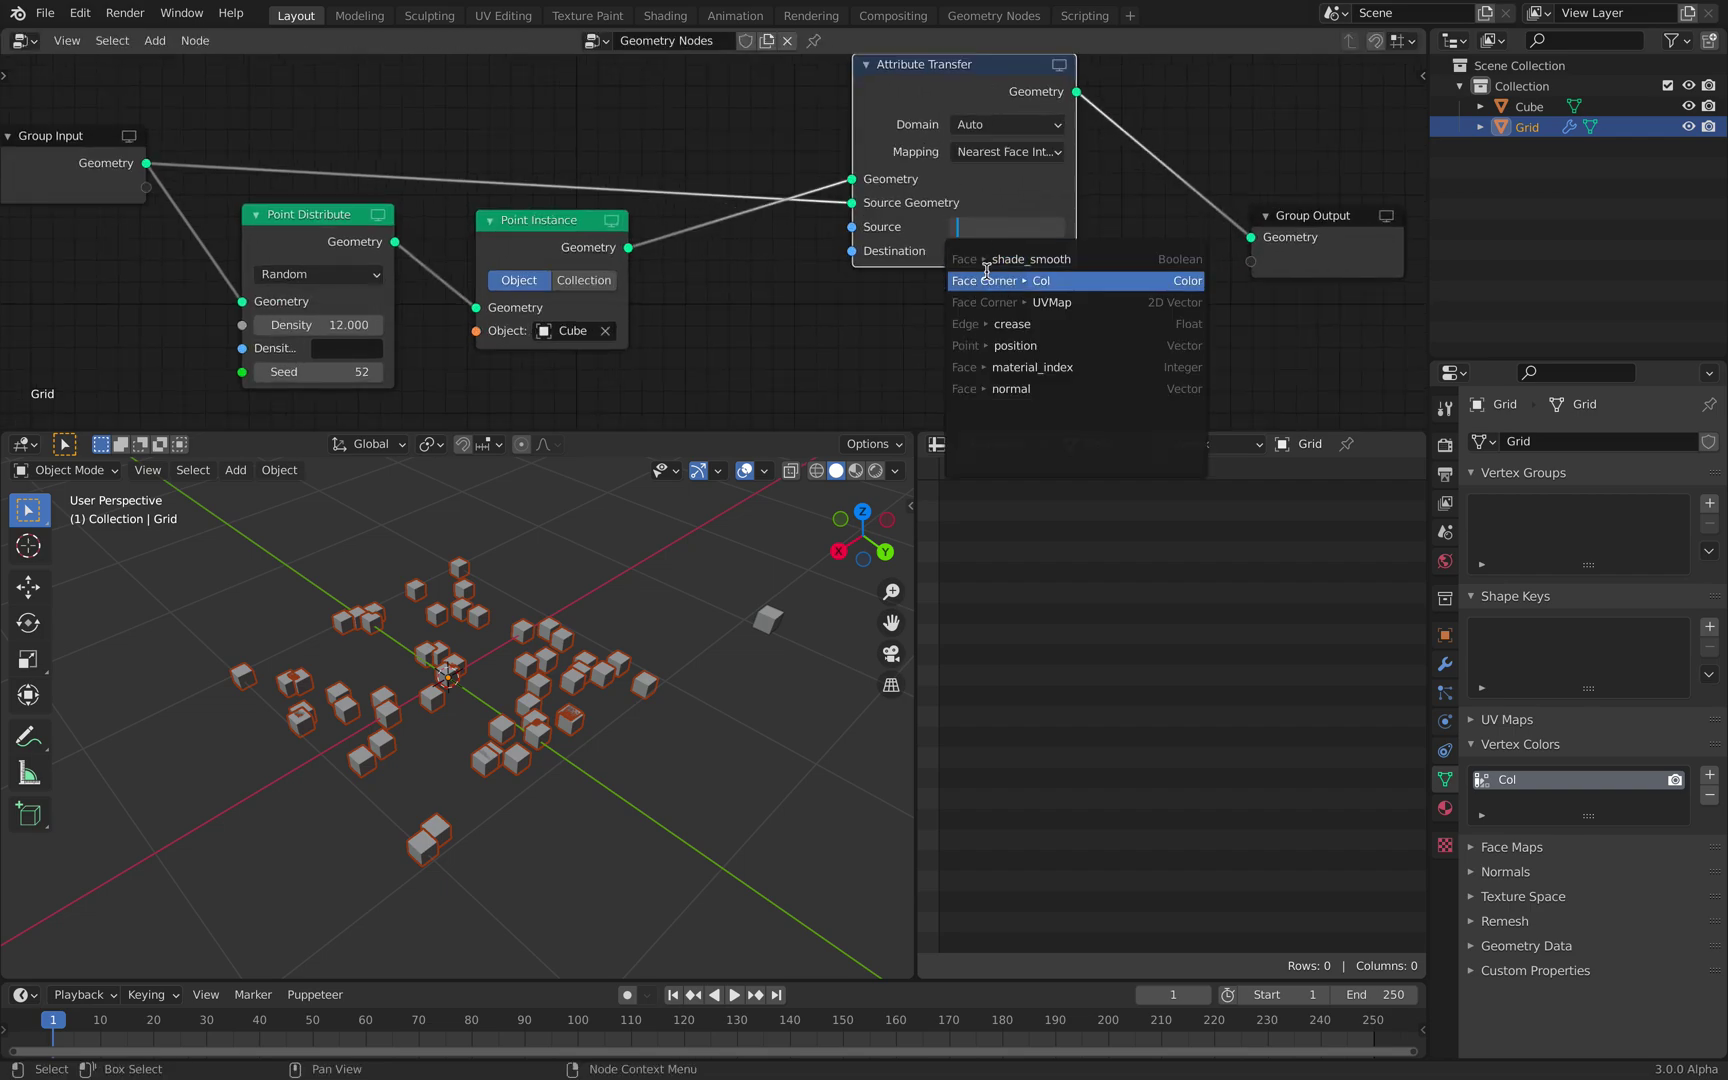
click(1024, 283)
click(1005, 252)
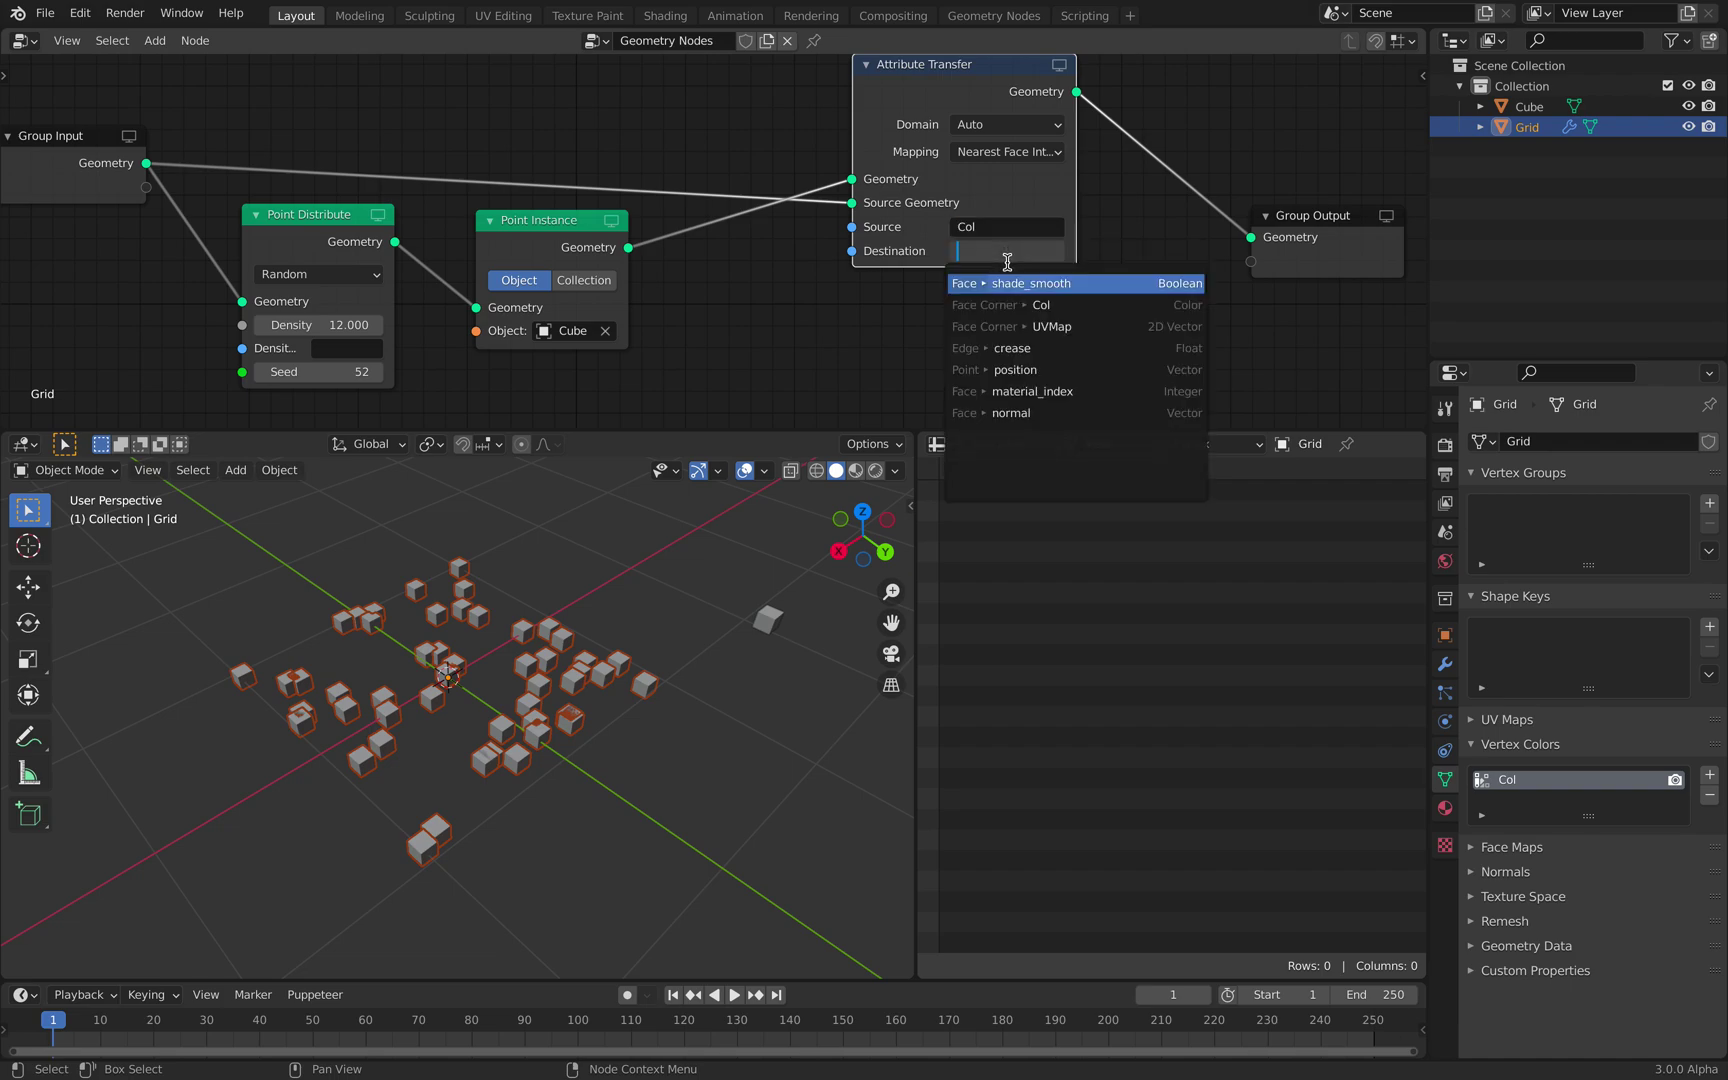
text(blah)
key(Return)
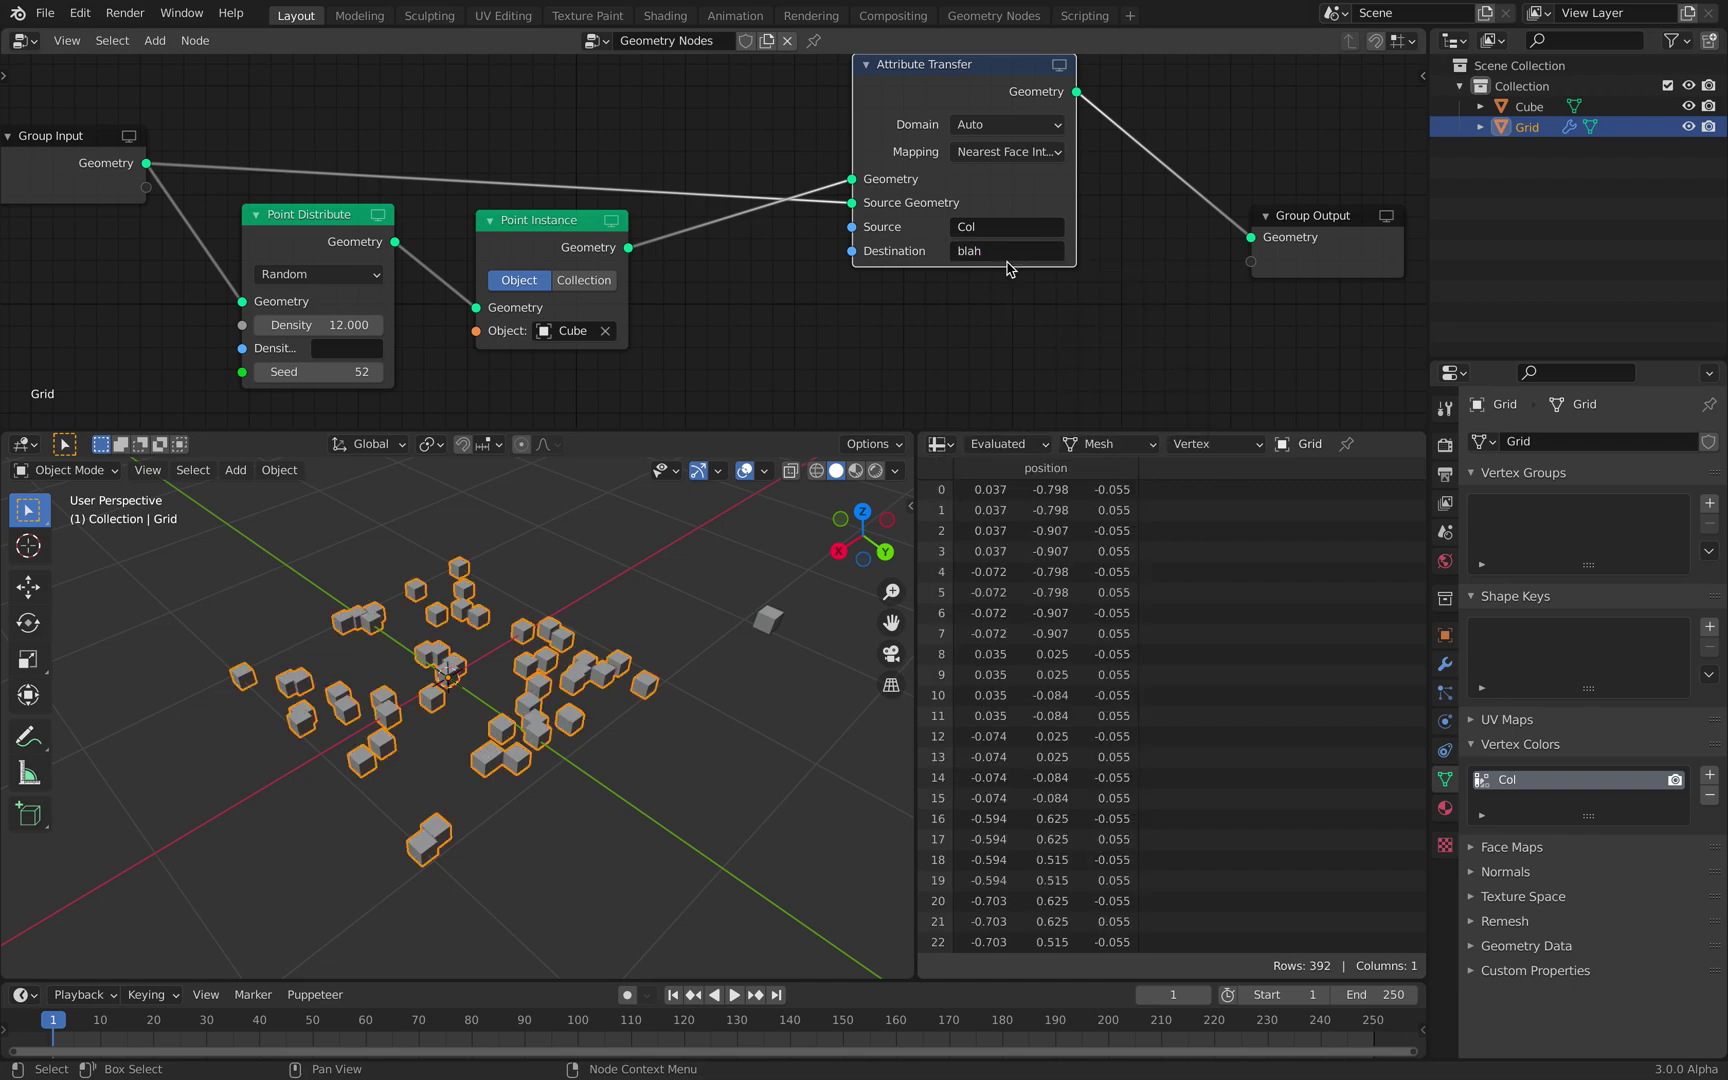
middle_drag(600, 570, 645, 590)
key(ctrl+s)
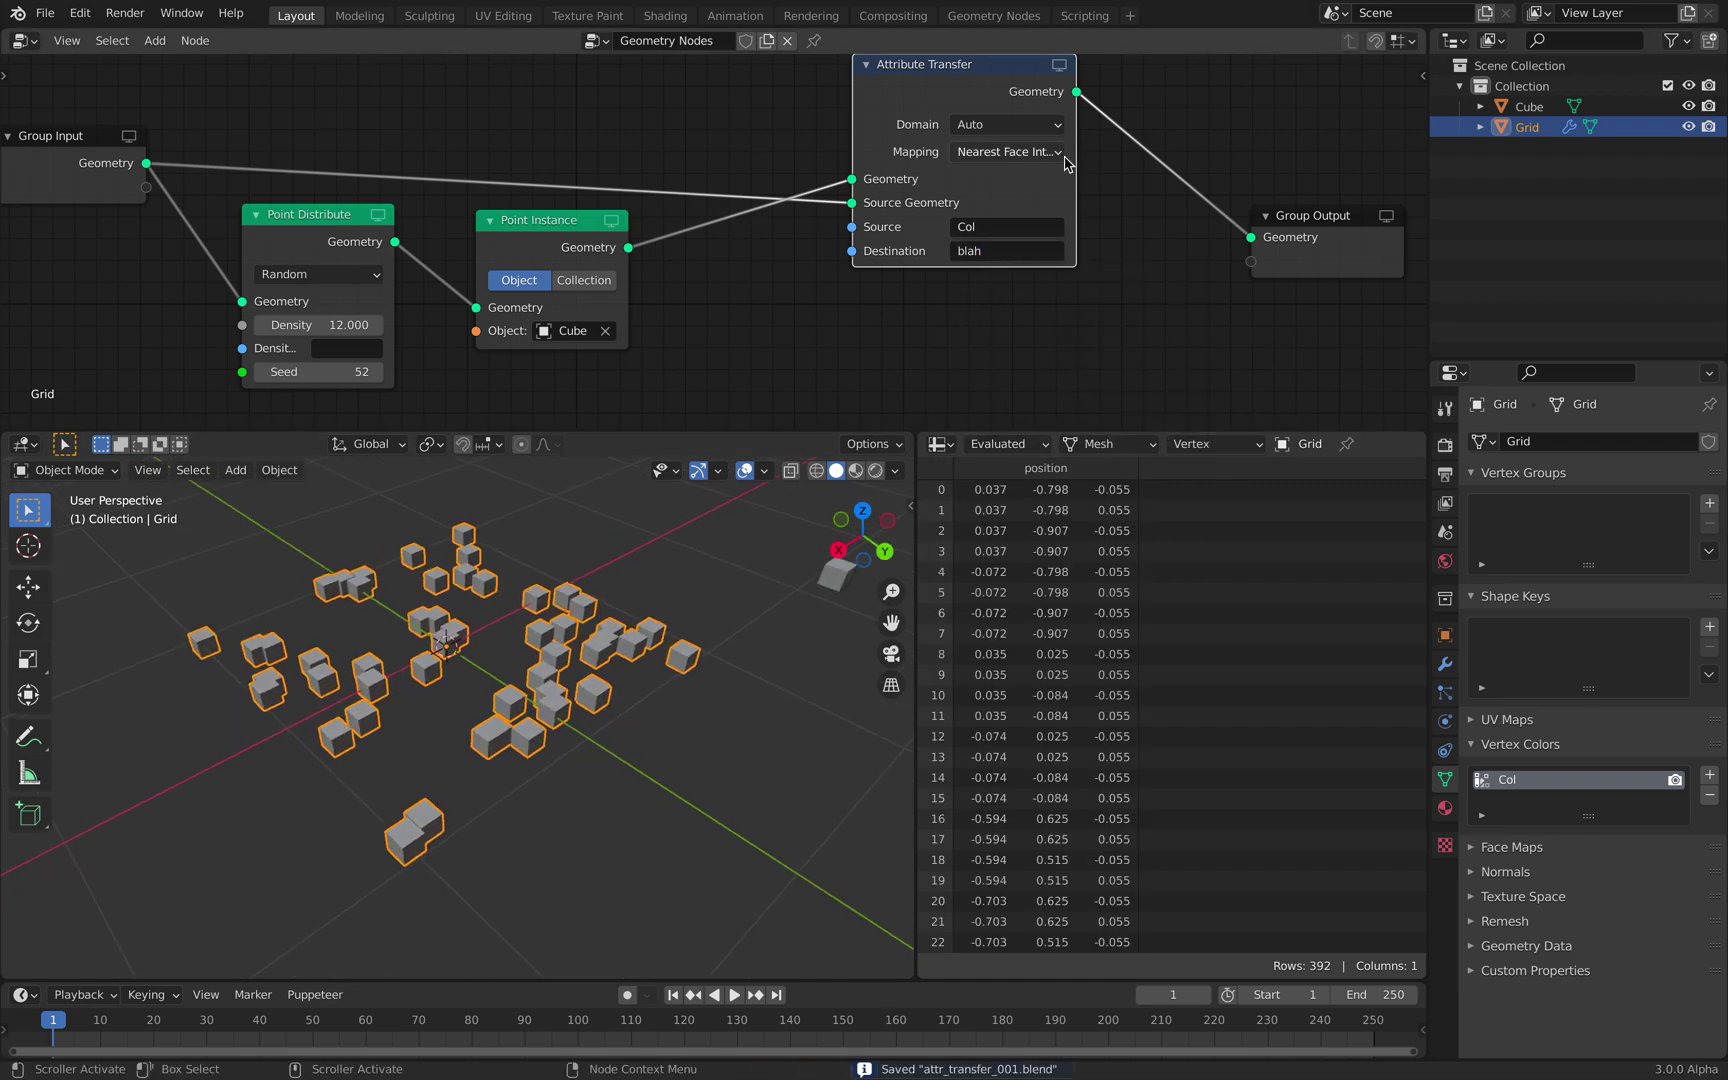
Widen the Attribute Transfer node and shift Group Output slightly to suit
drag(1077, 166, 1140, 166)
drag(1350, 214, 1320, 229)
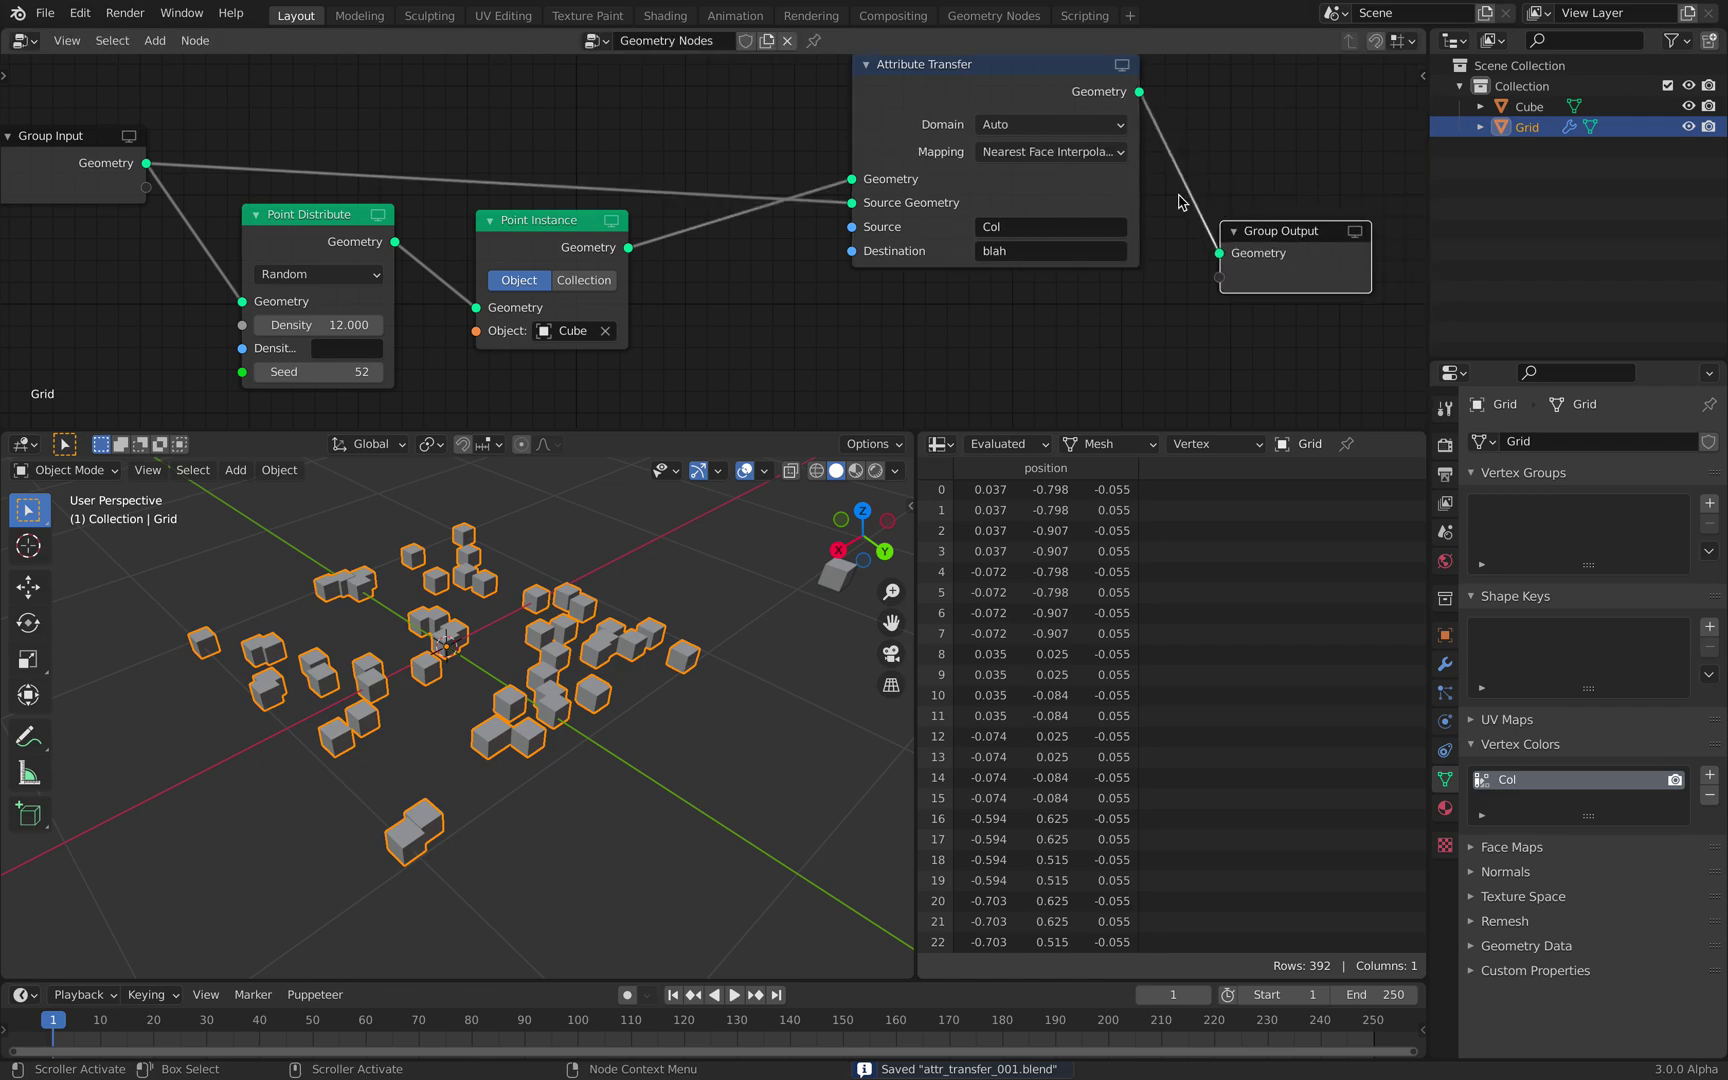
click(1066, 126)
click(1068, 128)
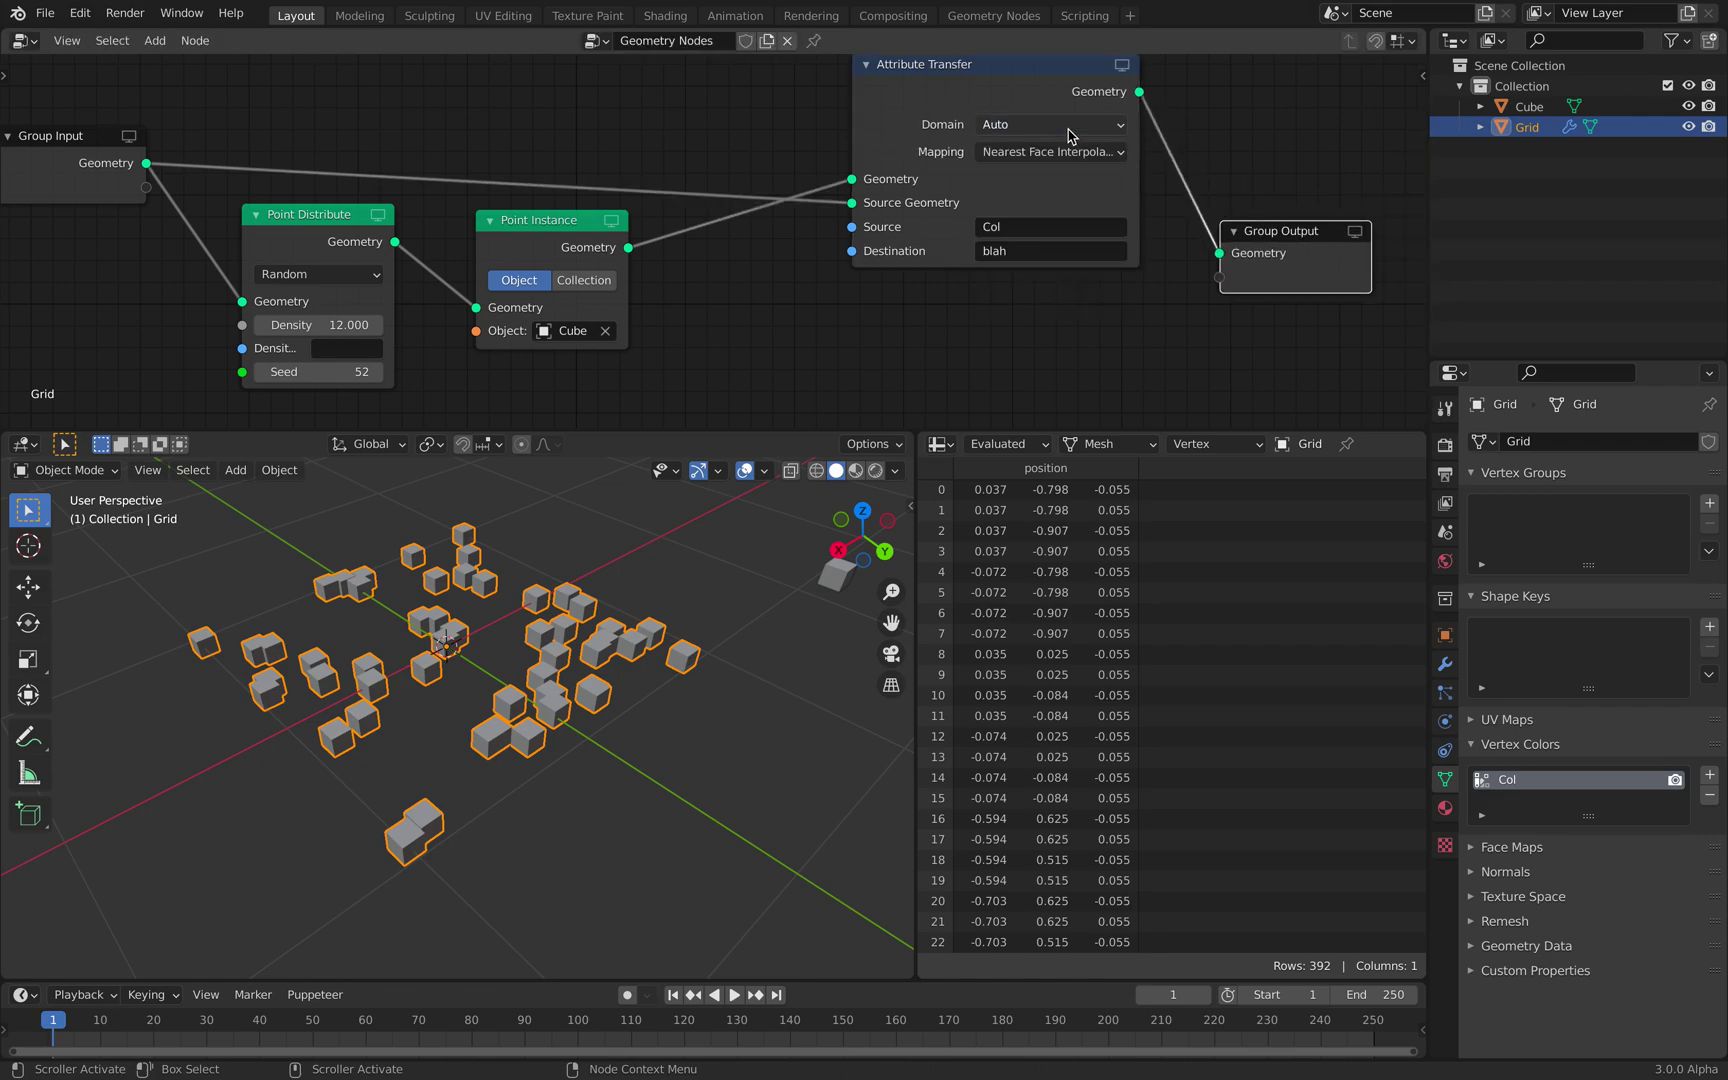
Set the Point Distribute seed to 218
click(640, 590)
click(586, 603)
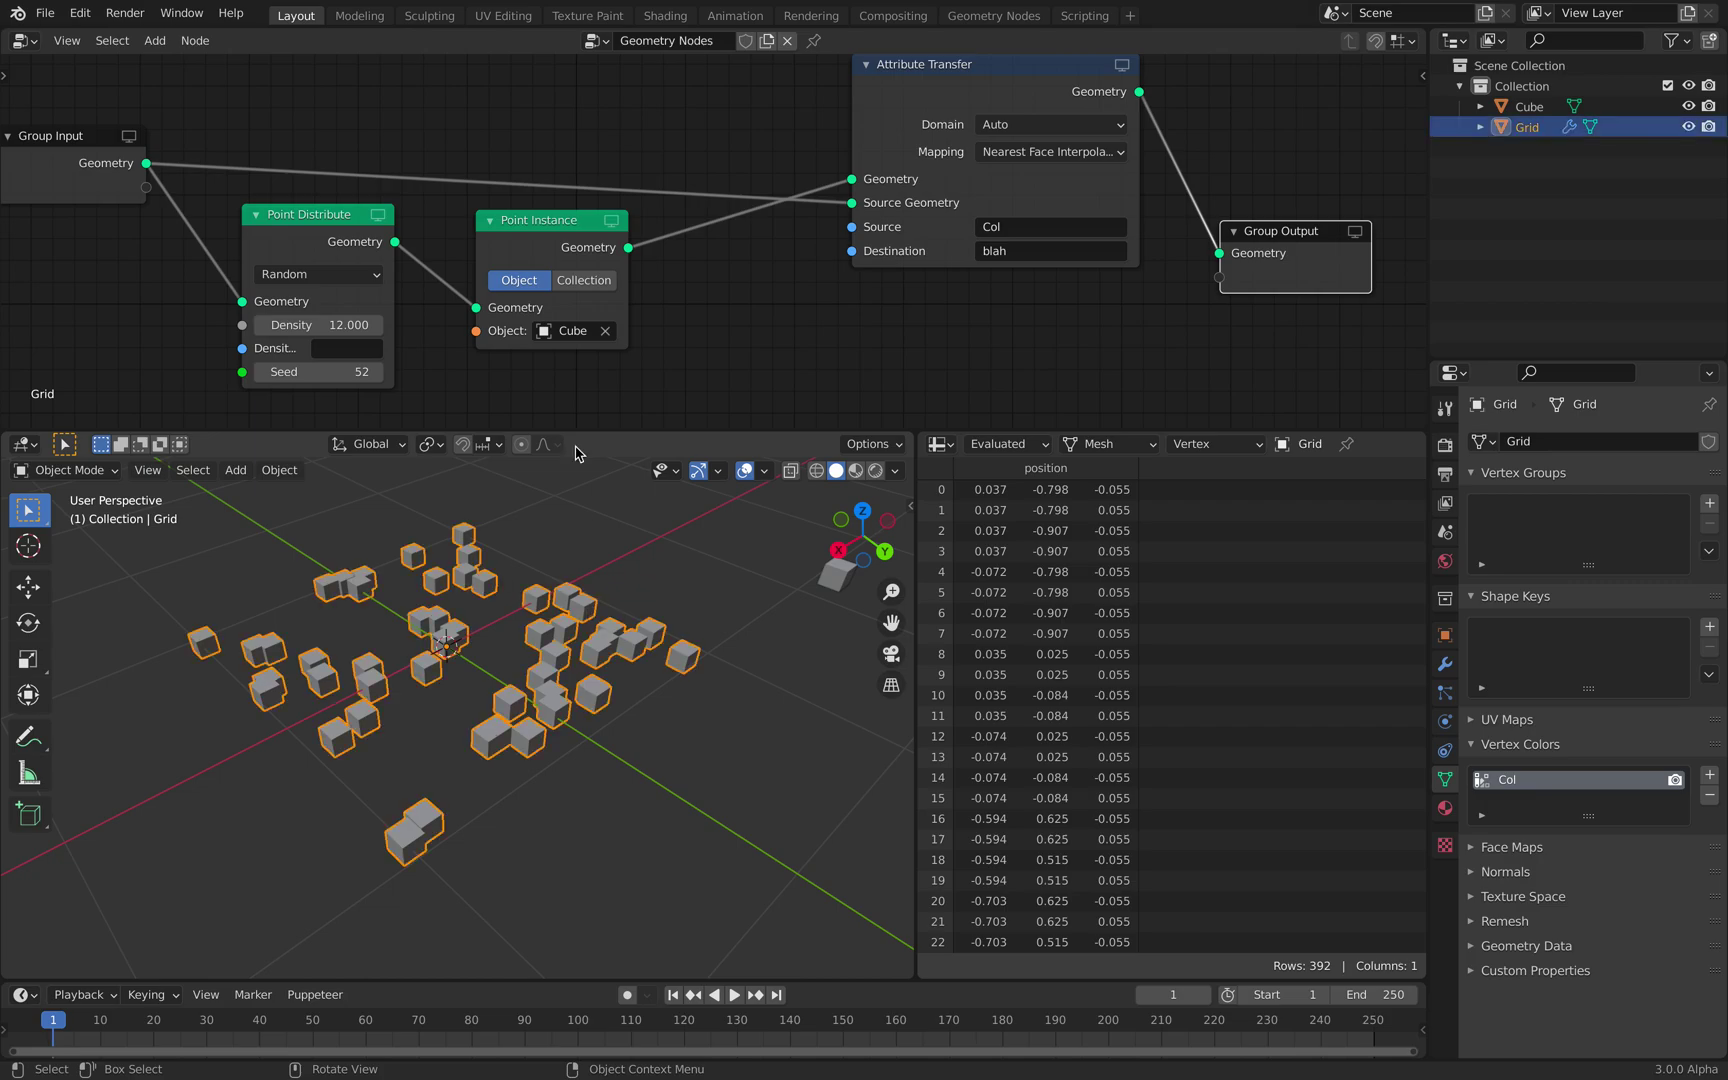
scroll(585, 278, down, 1)
drag(360, 362, 478, 362)
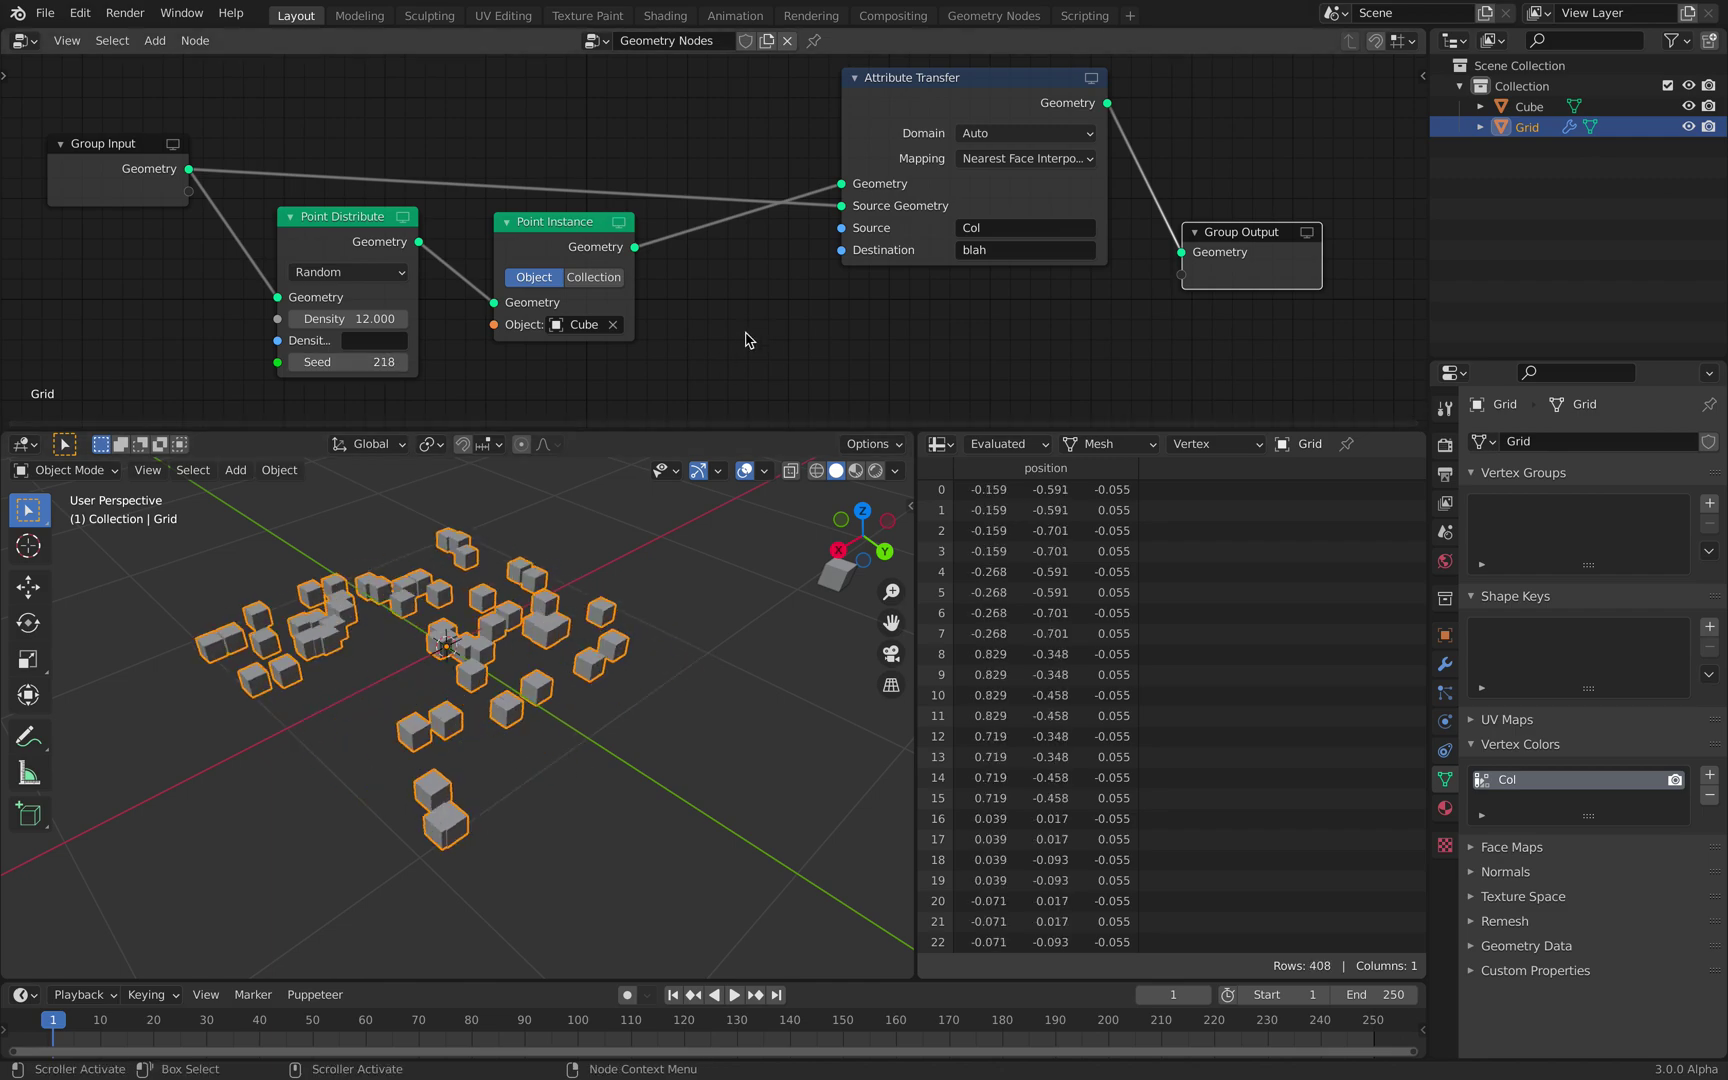
click(1040, 172)
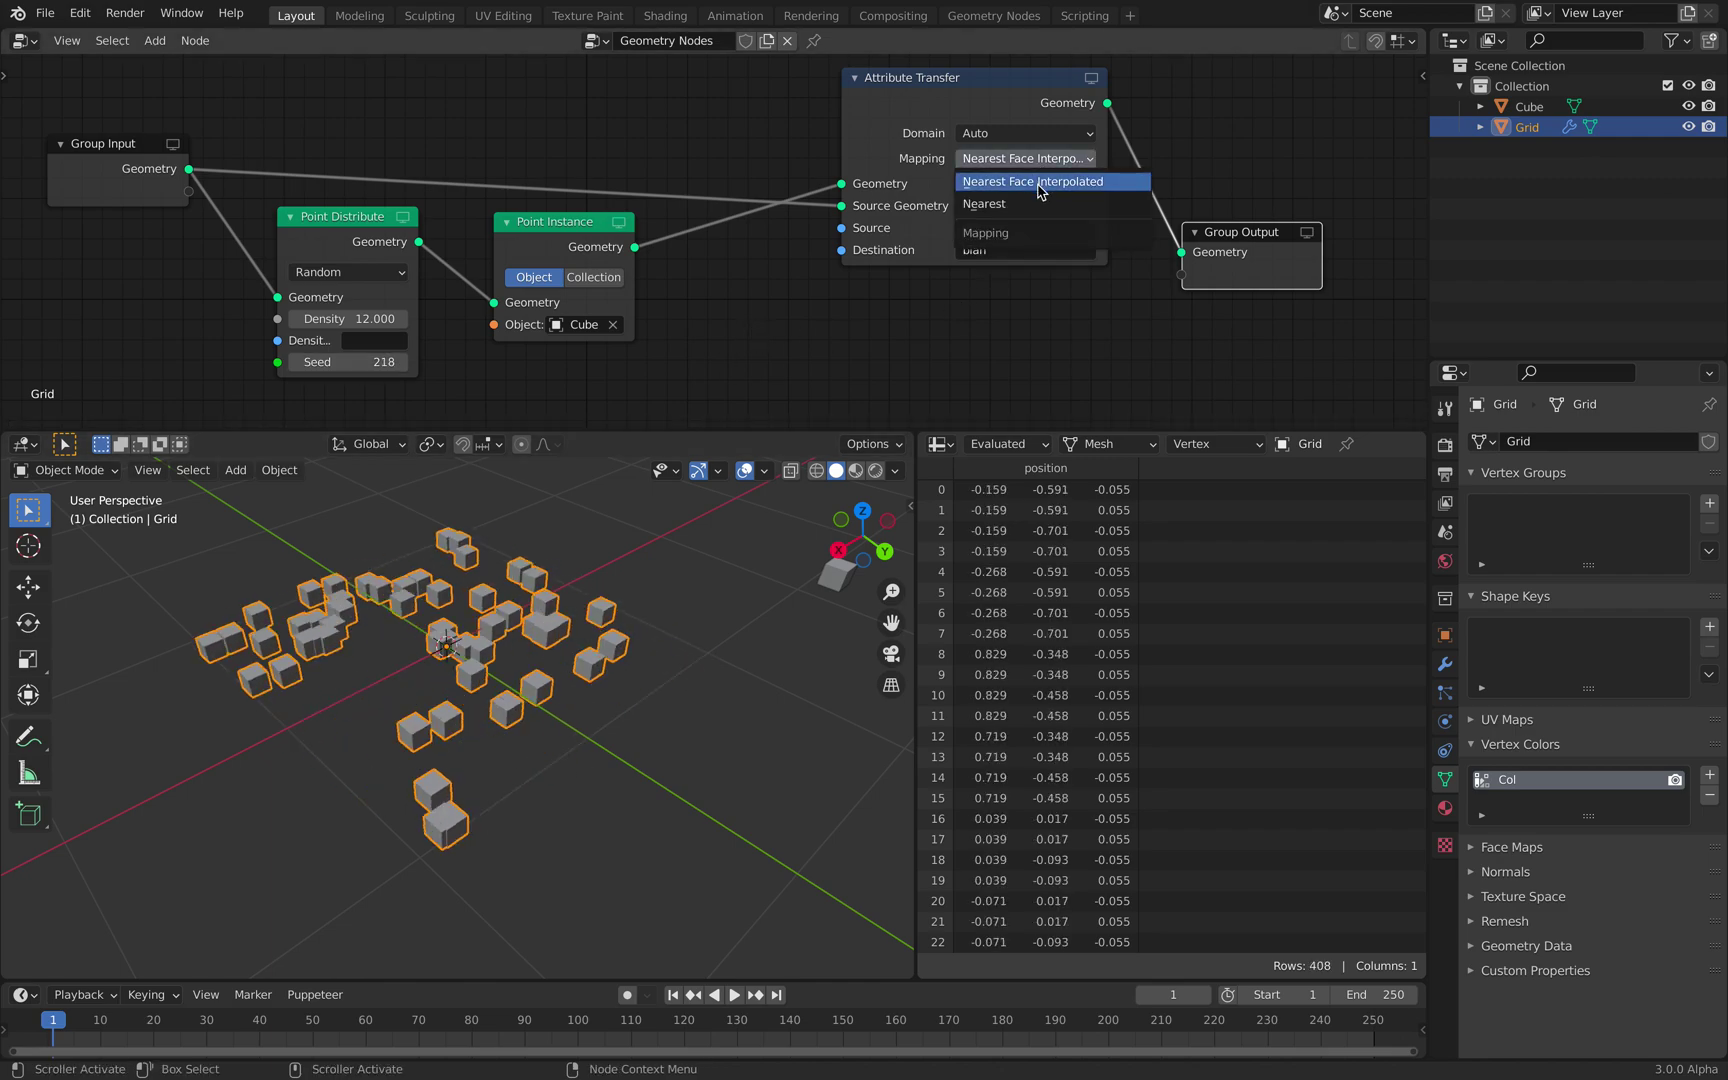
click(1040, 180)
click(1035, 158)
click(1030, 178)
click(1029, 136)
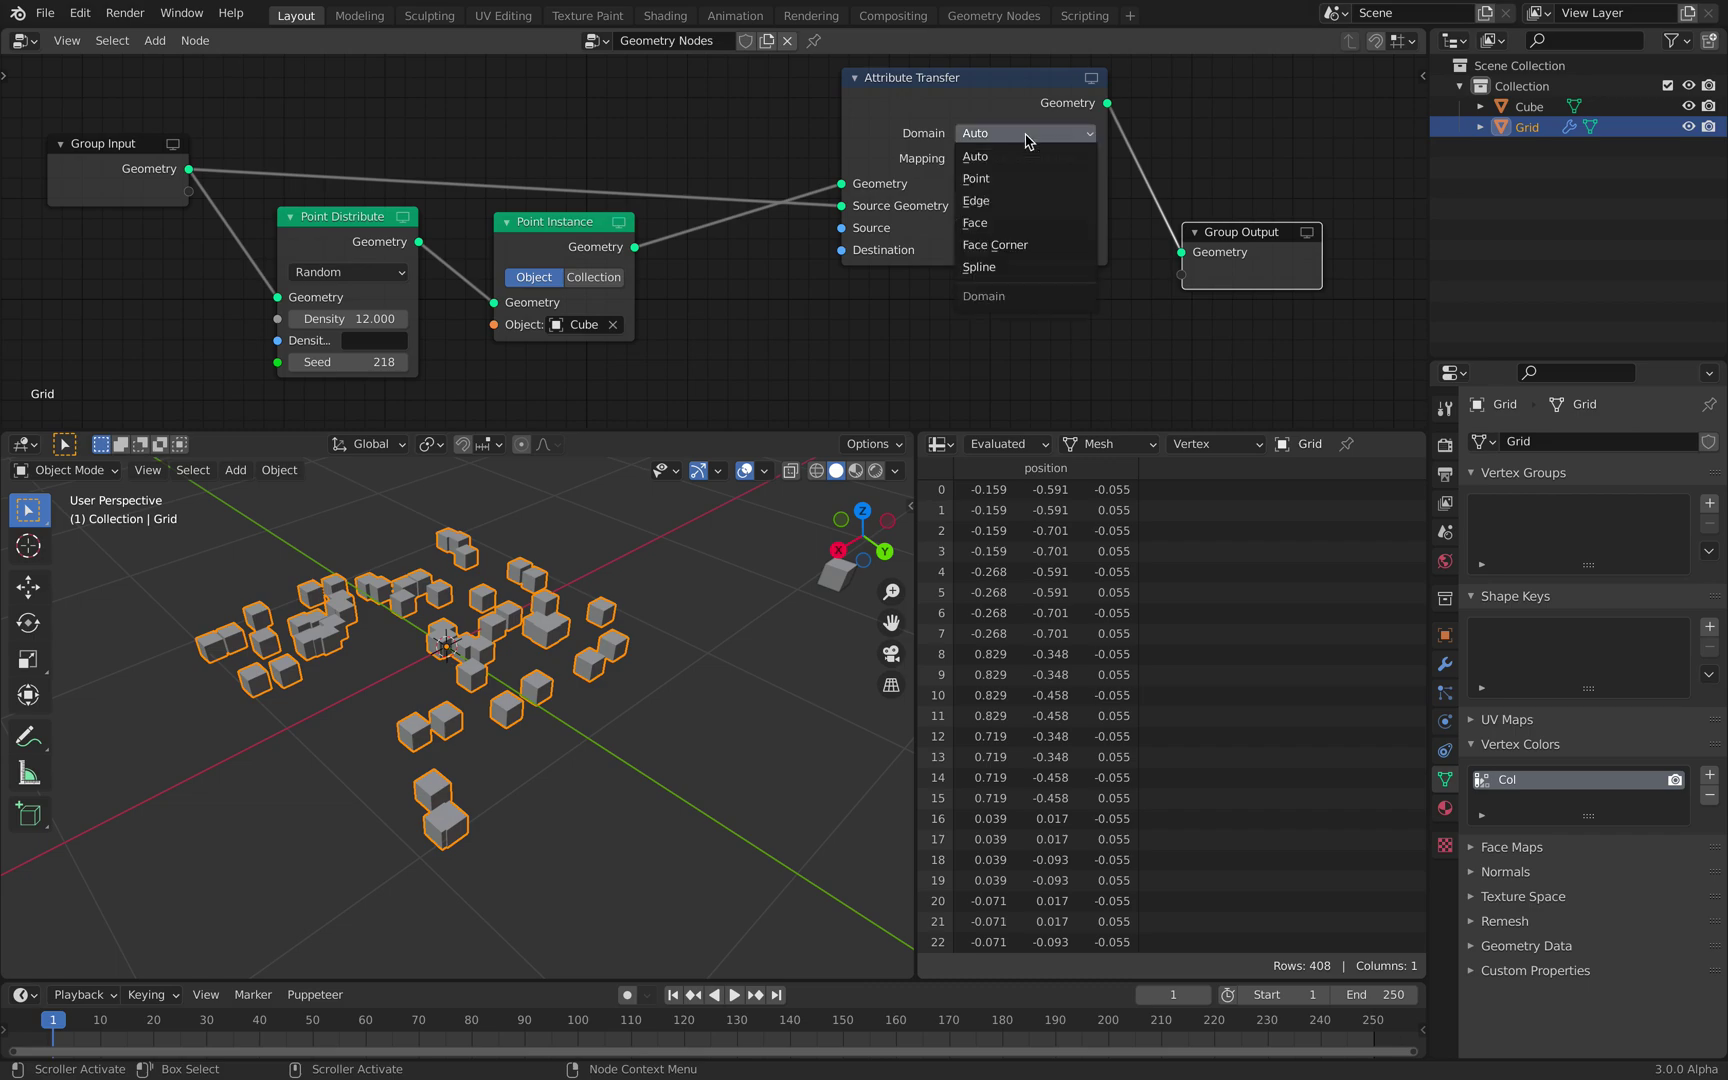
click(1027, 150)
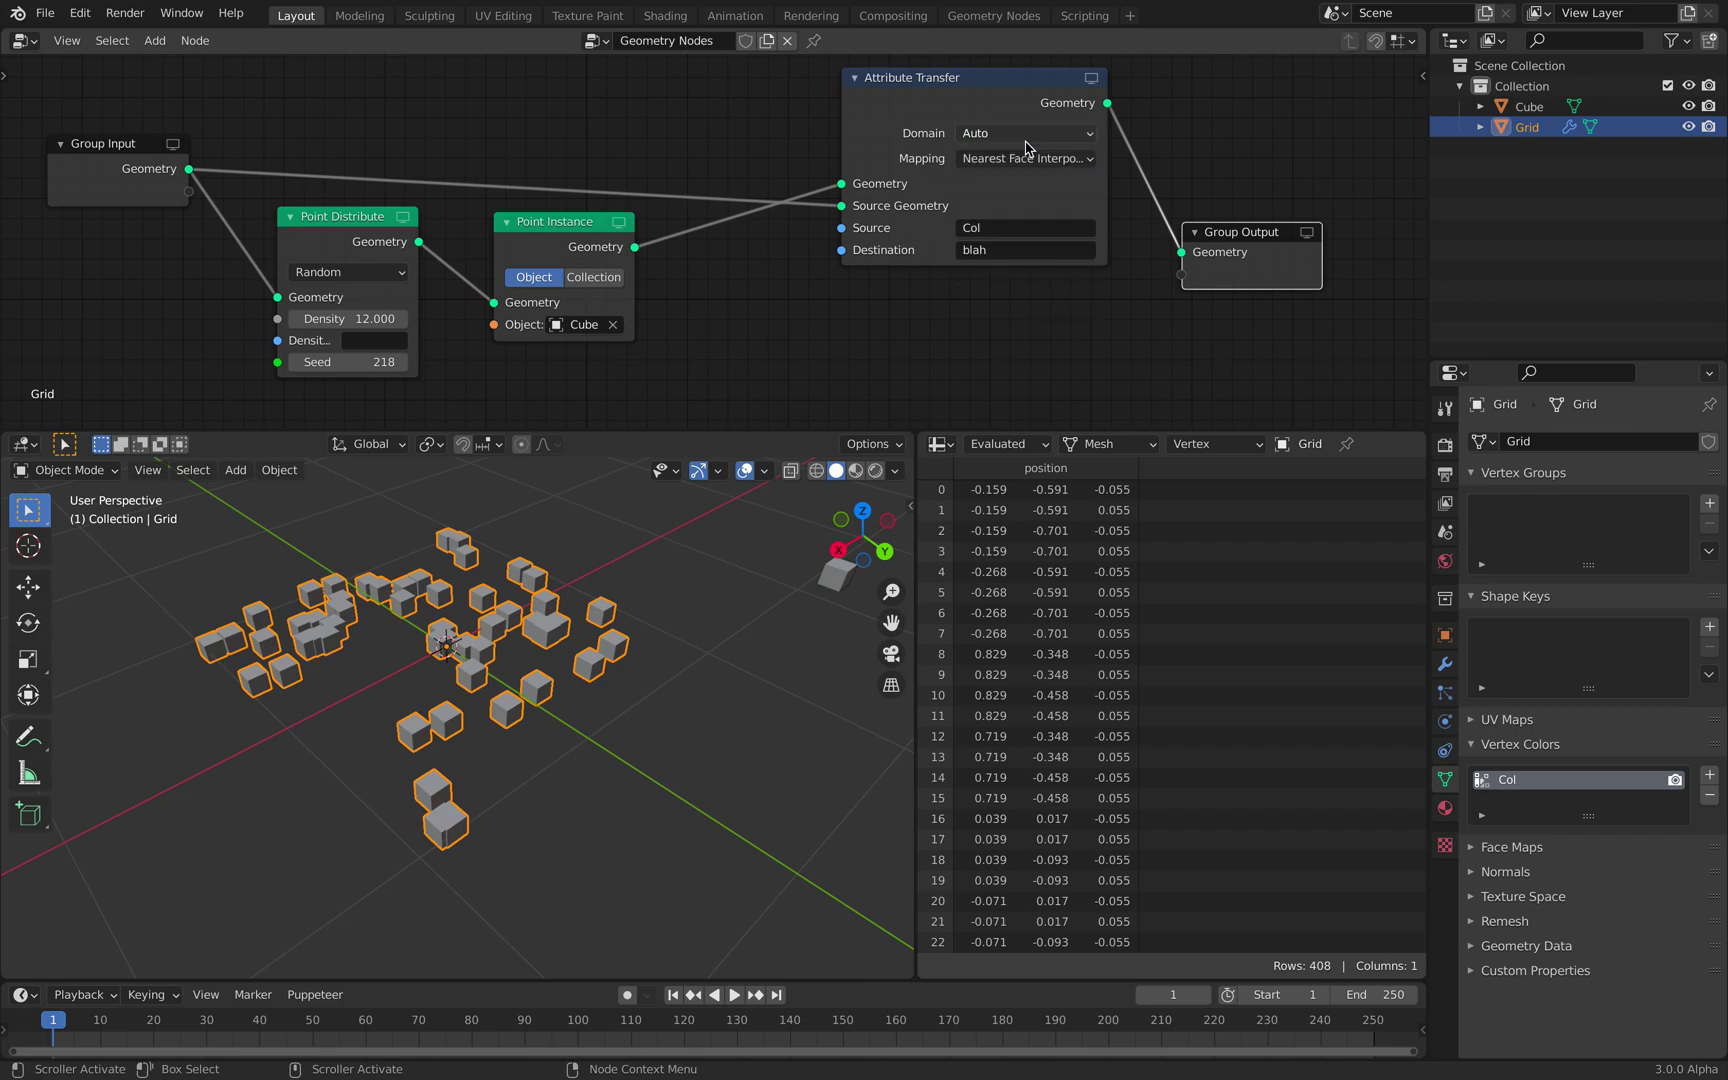
Compare the Auto and Point domains on Attribute Transfer, leave the domain on Point, and save the file
ctrl+scroll(1027, 140, down, 1)
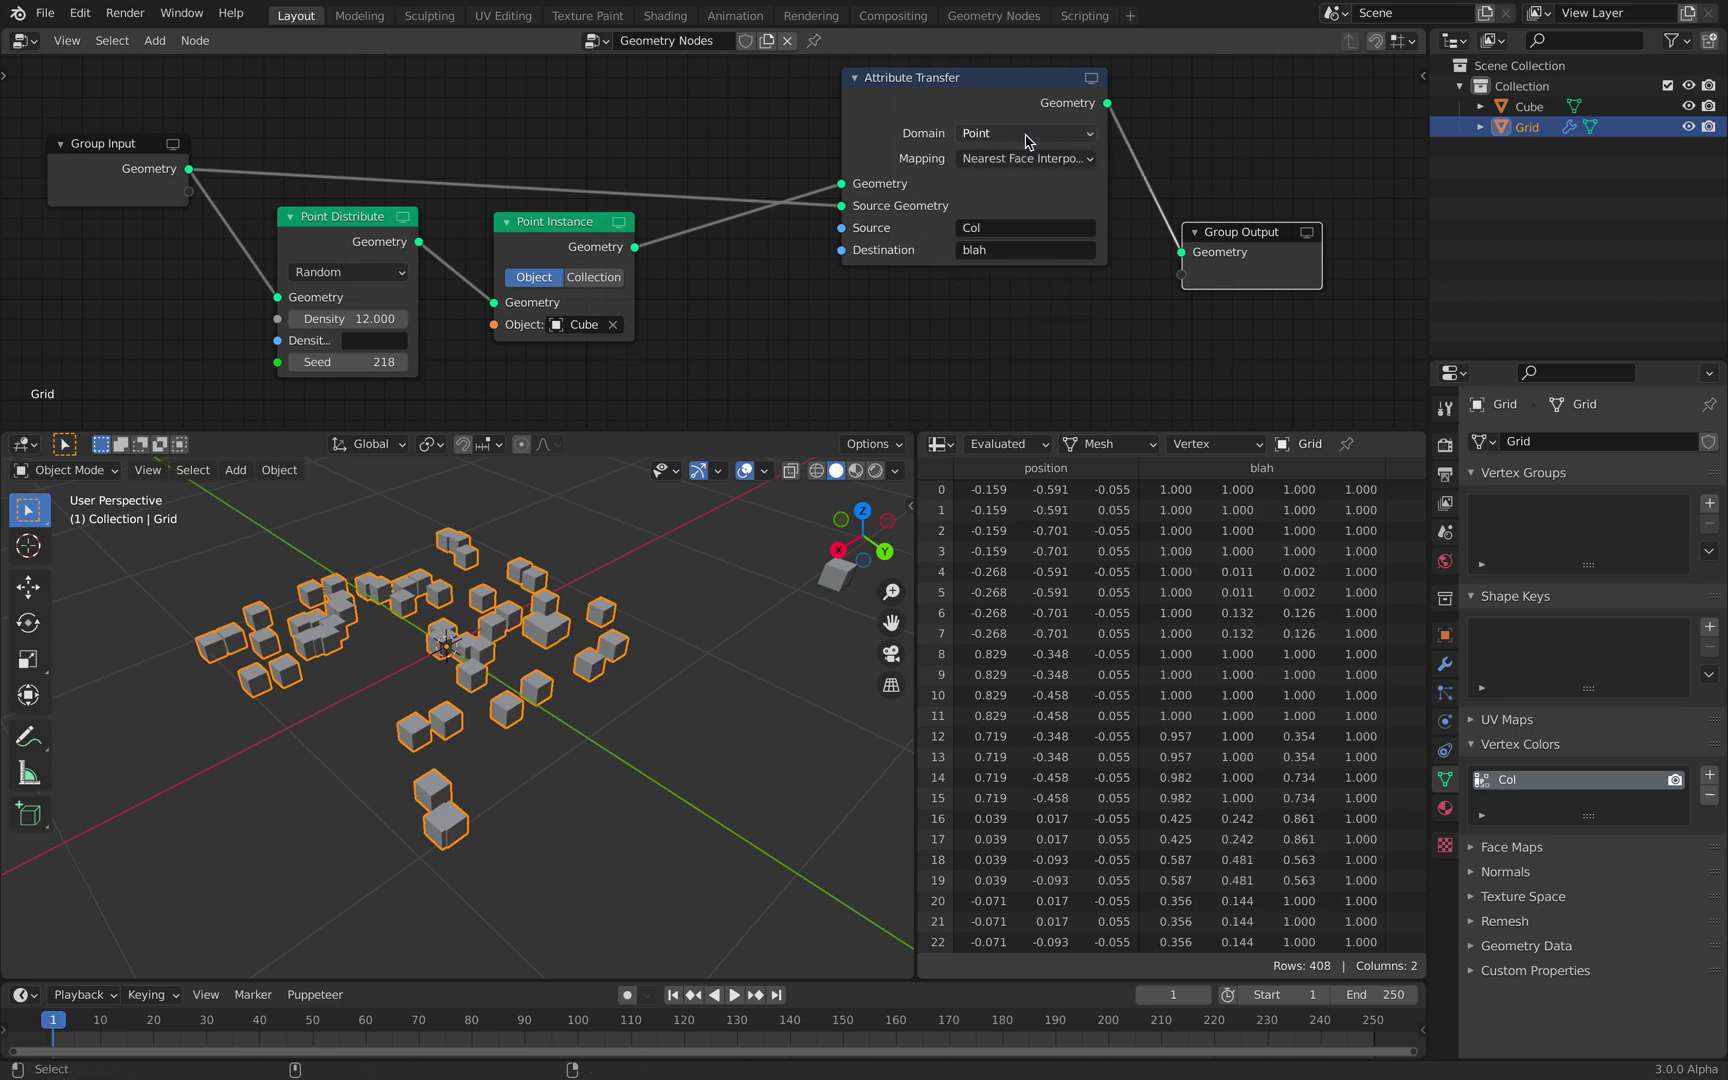
ctrl+scroll(1025, 135, up, 1)
ctrl+scroll(1025, 135, down, 1)
ctrl+scroll(1027, 140, up, 1)
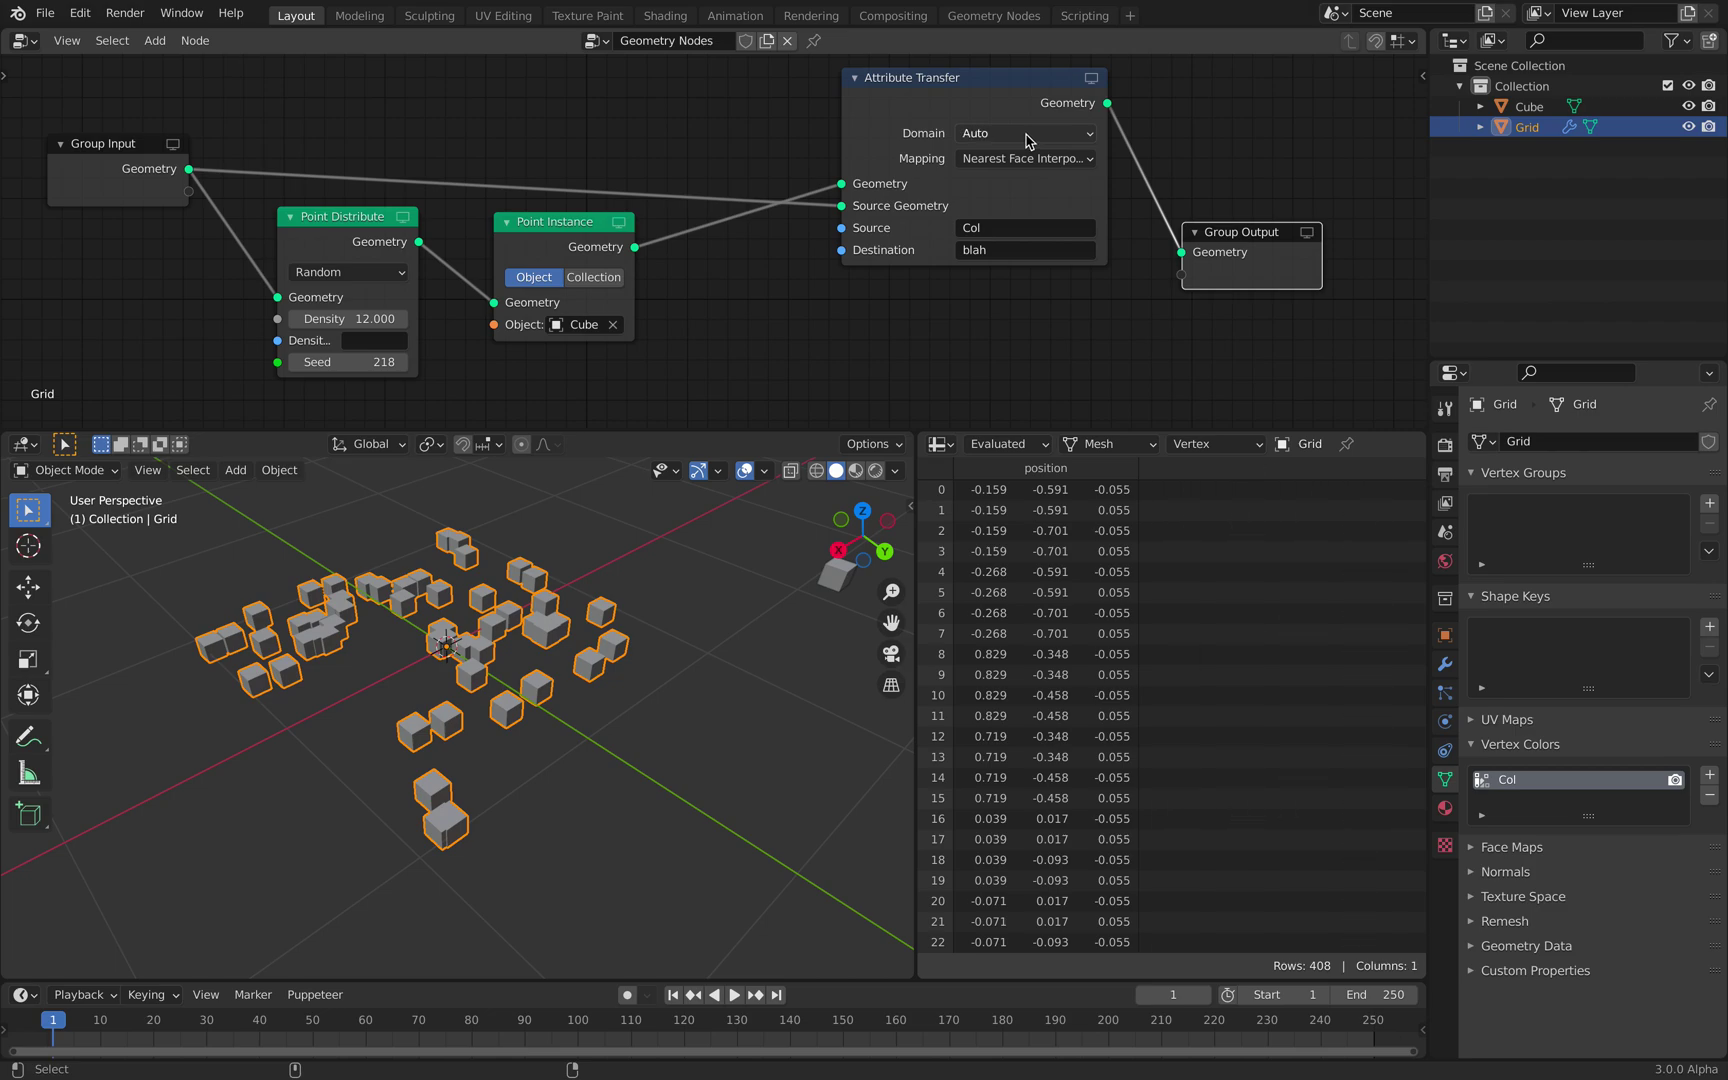
ctrl+scroll(1027, 140, down, 1)
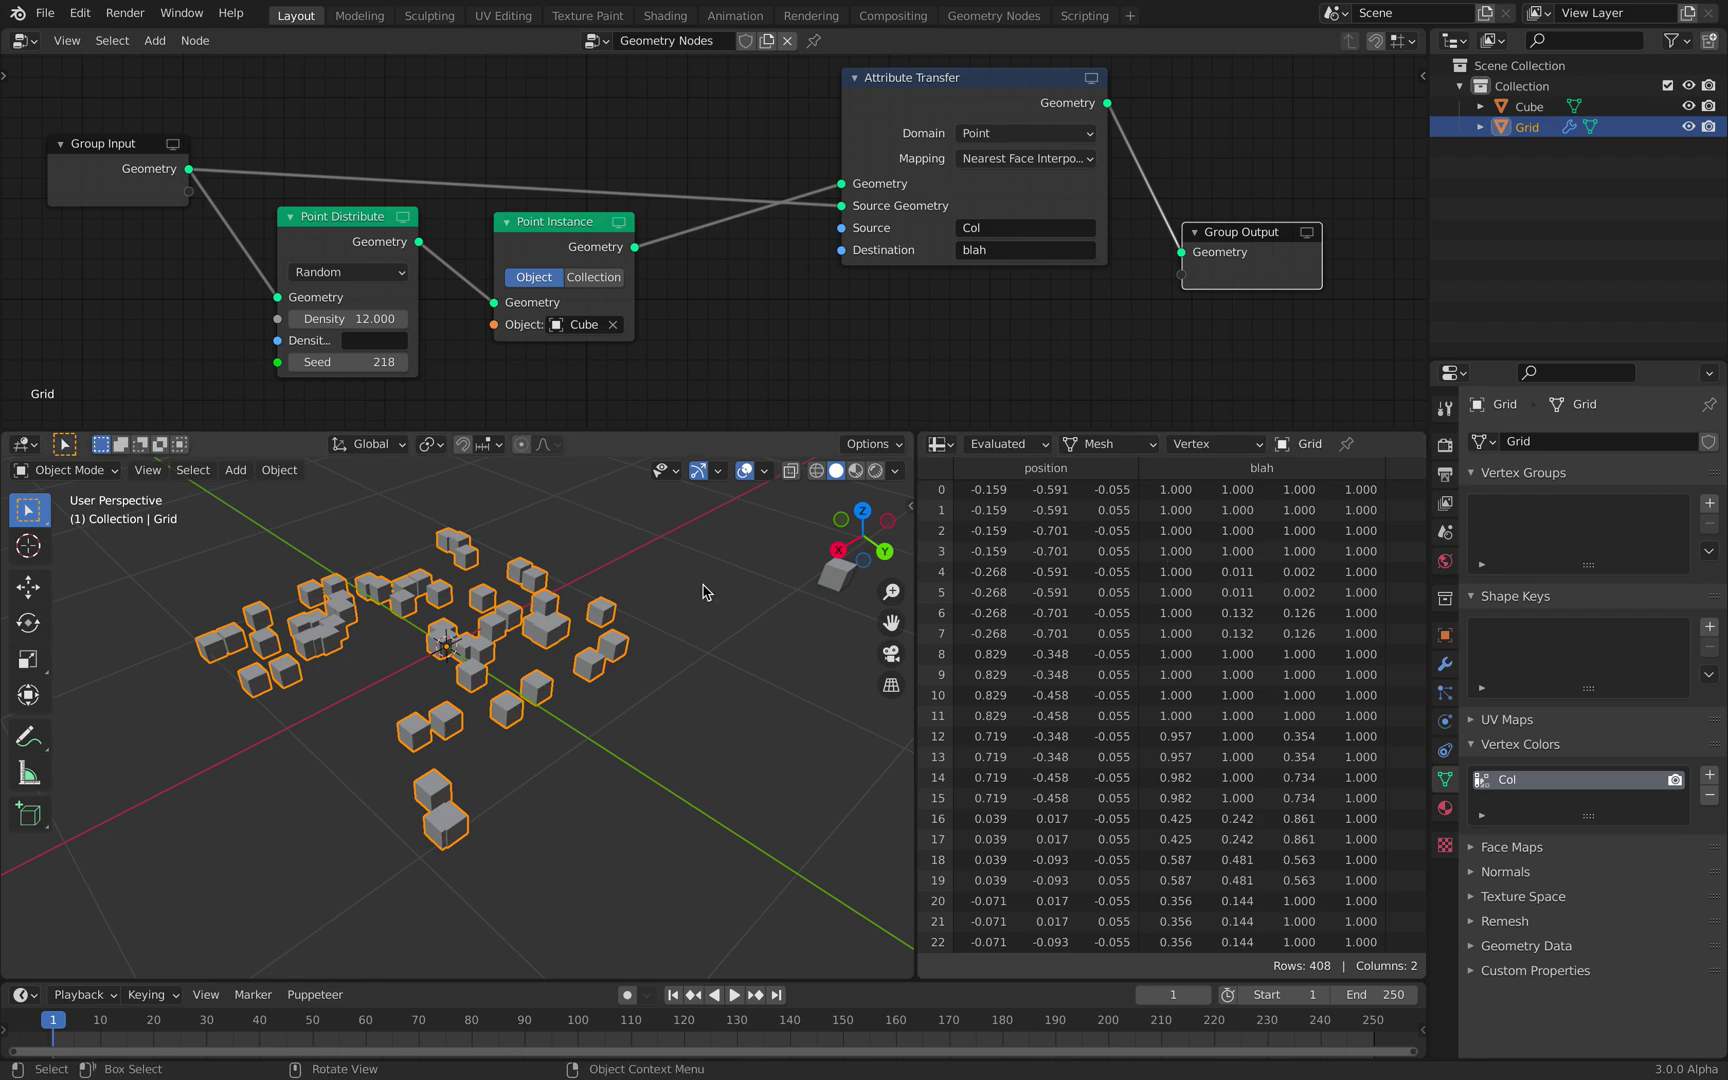
middle_drag(706, 590, 596, 624)
key(ctrl+s)
middle_drag(472, 532, 604, 545)
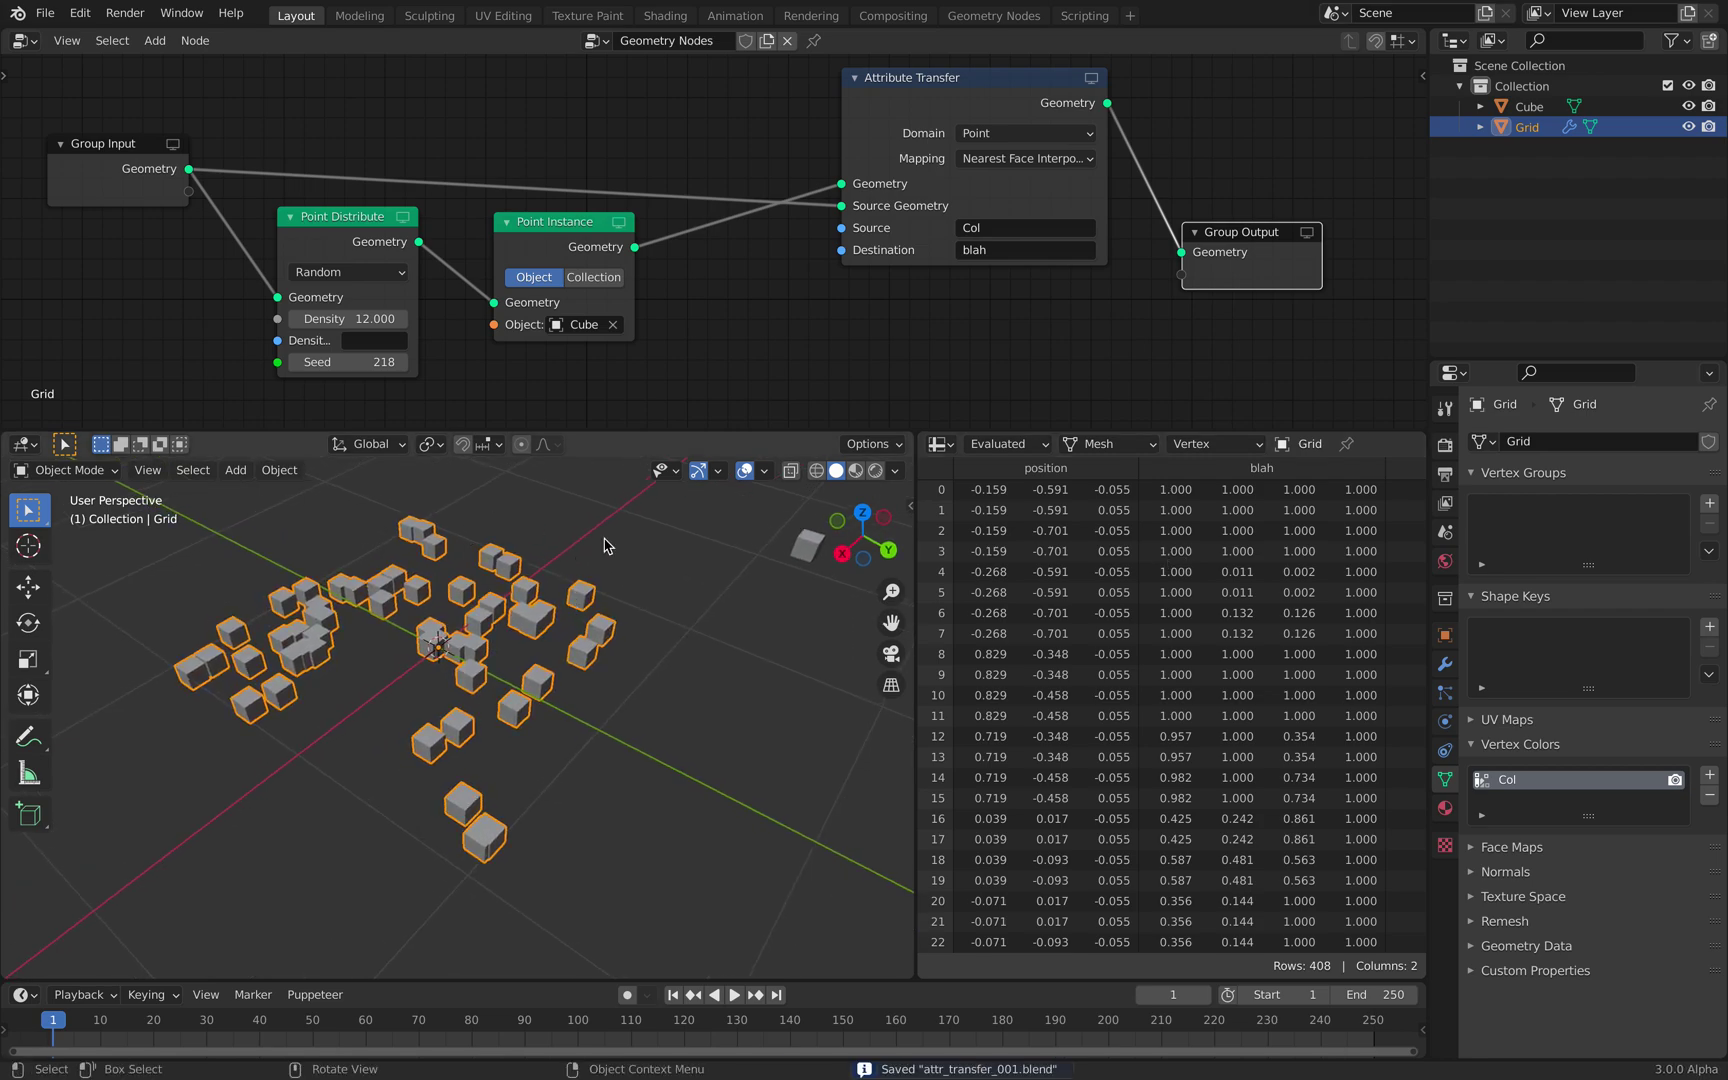
Create a new material on the grid, set the slot's link to Object, and assign Material.001 to it
click(1445, 808)
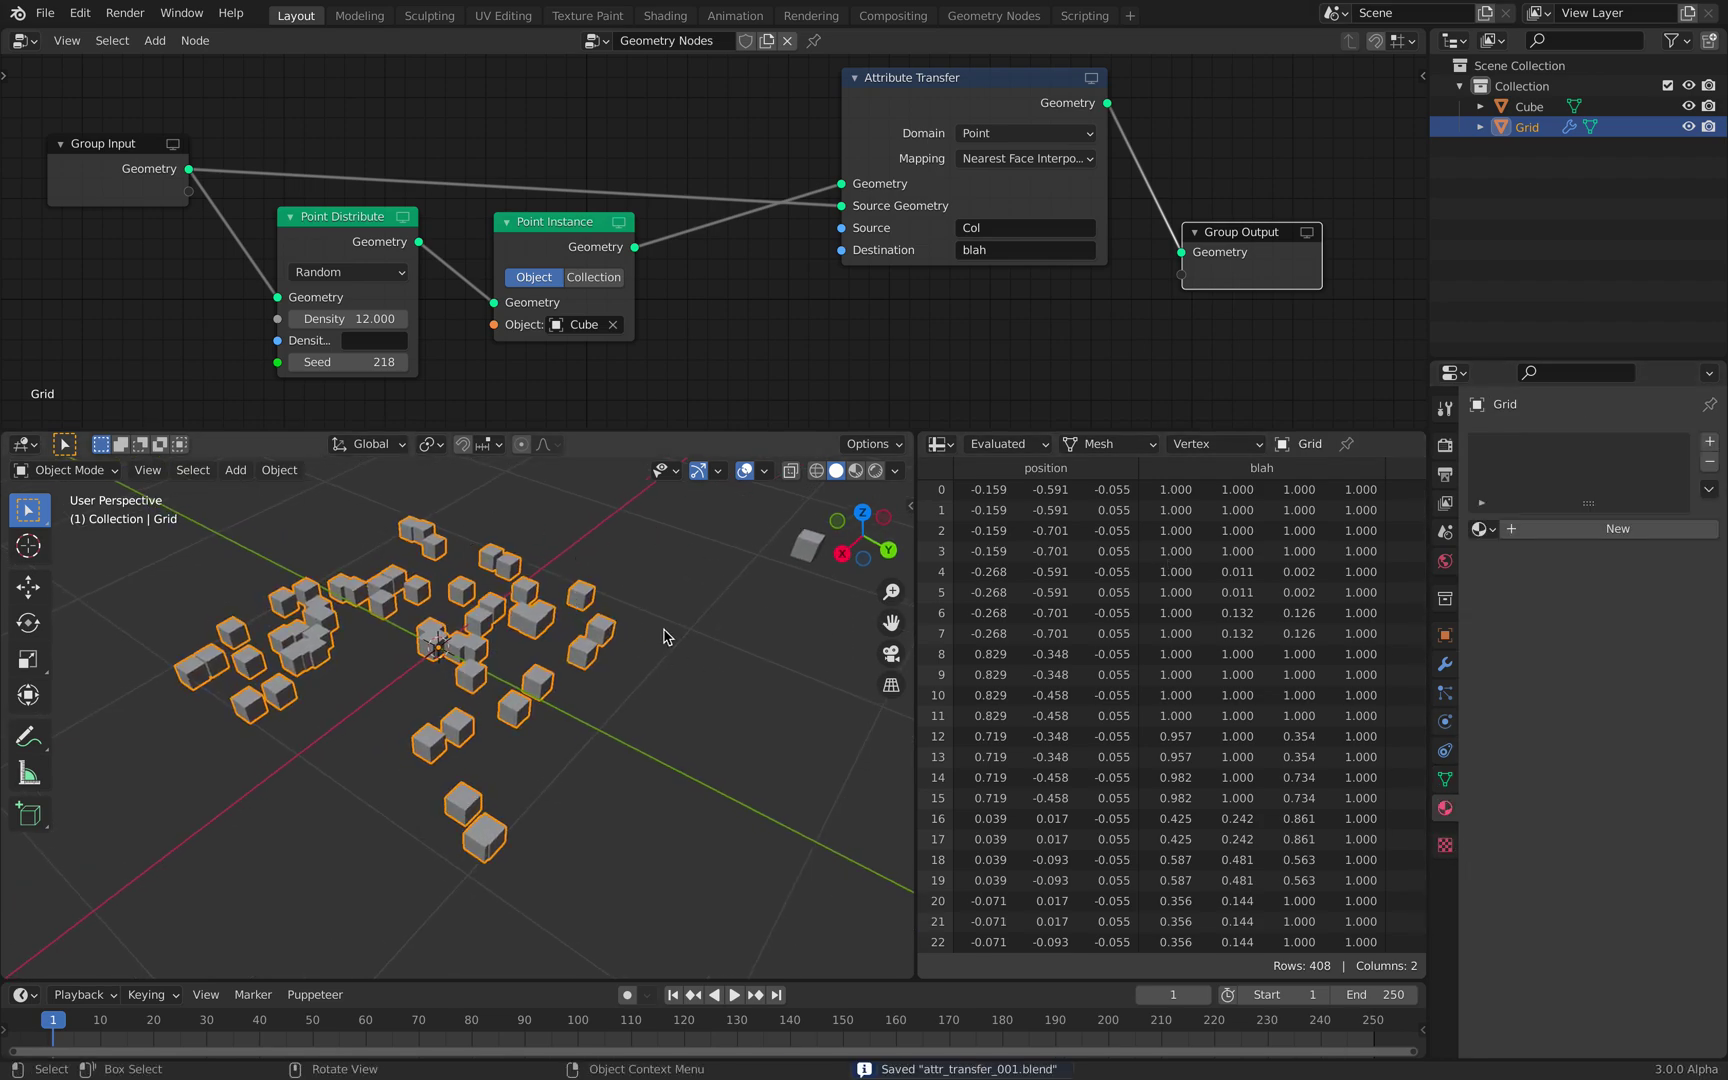
click(1594, 536)
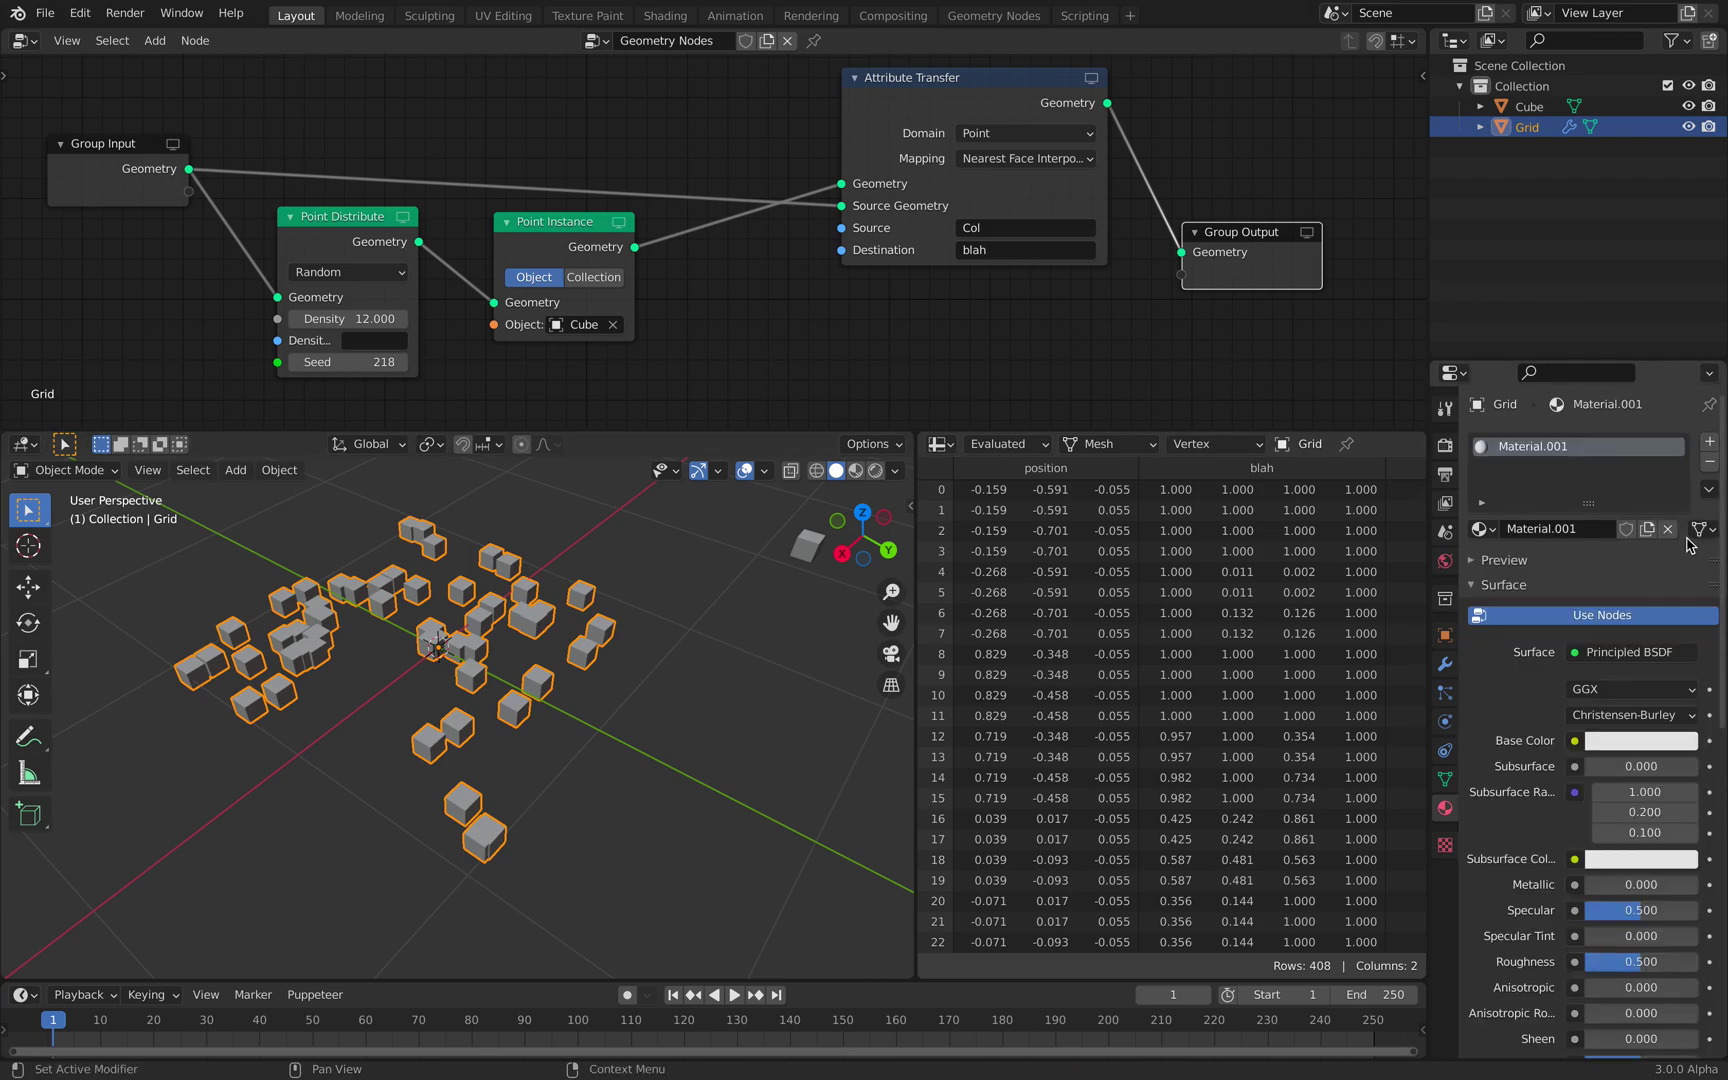
click(1703, 533)
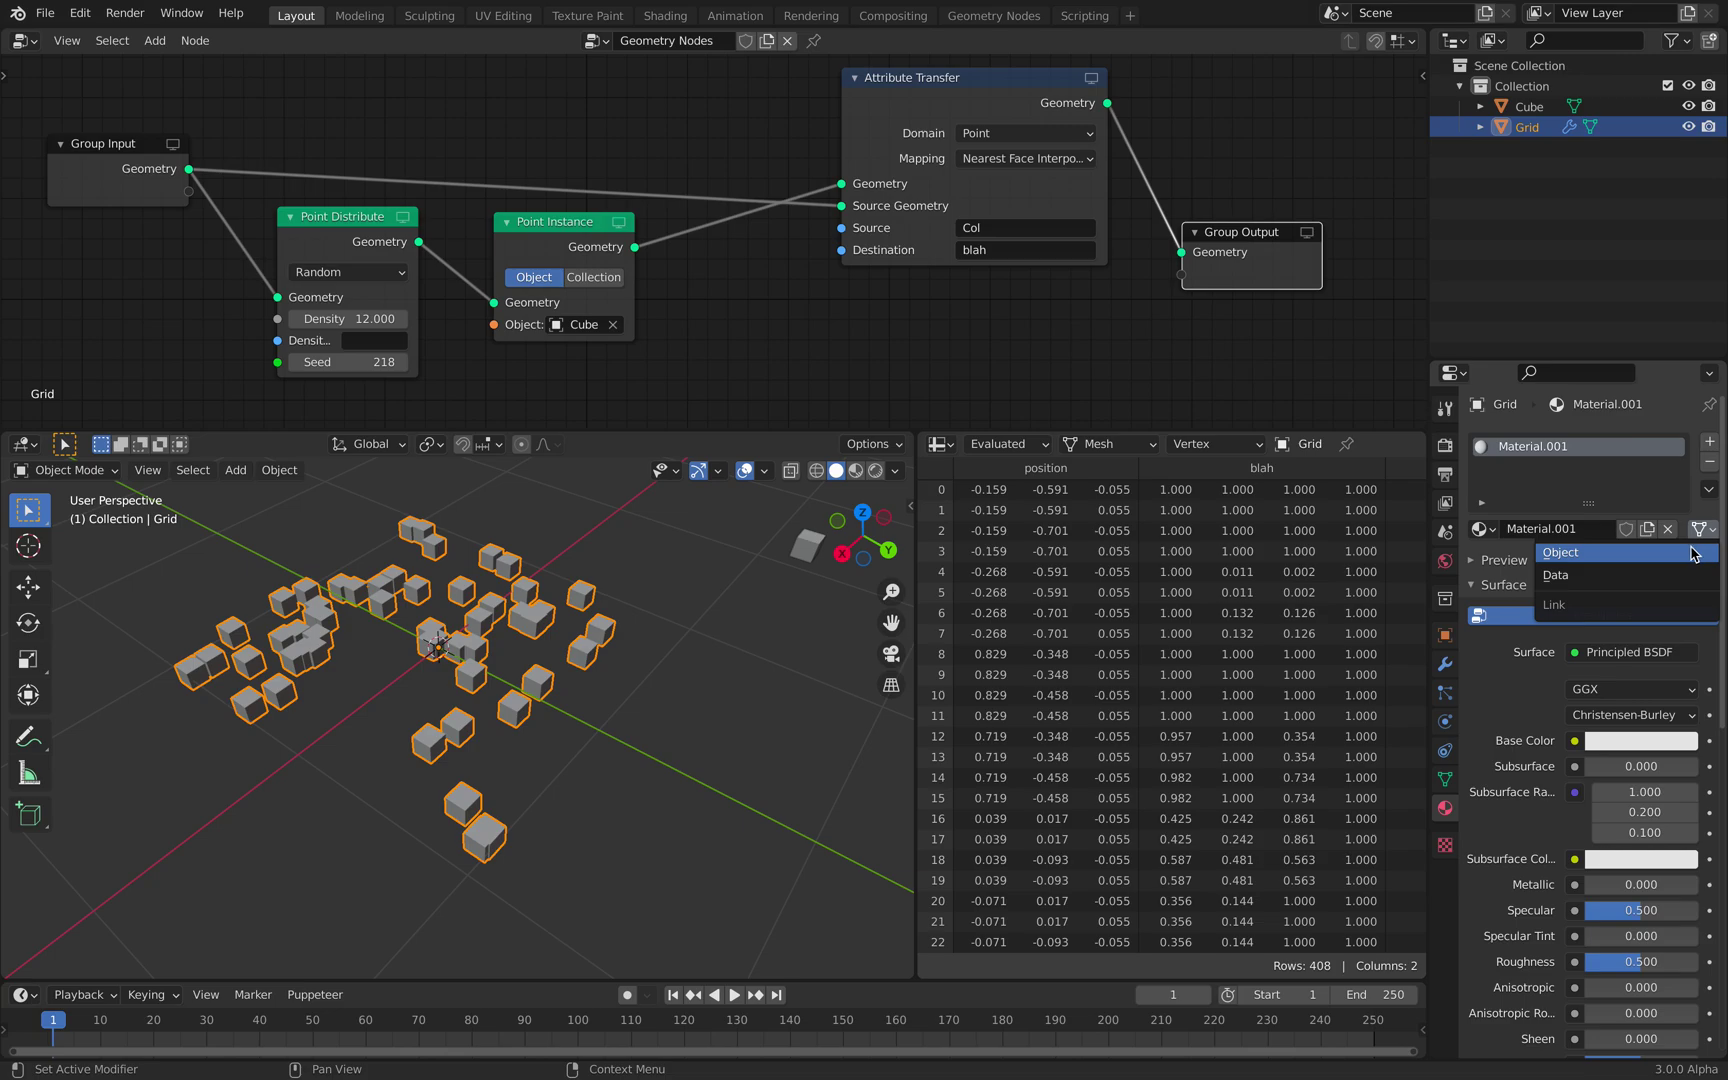
click(1697, 552)
click(1479, 530)
click(1310, 578)
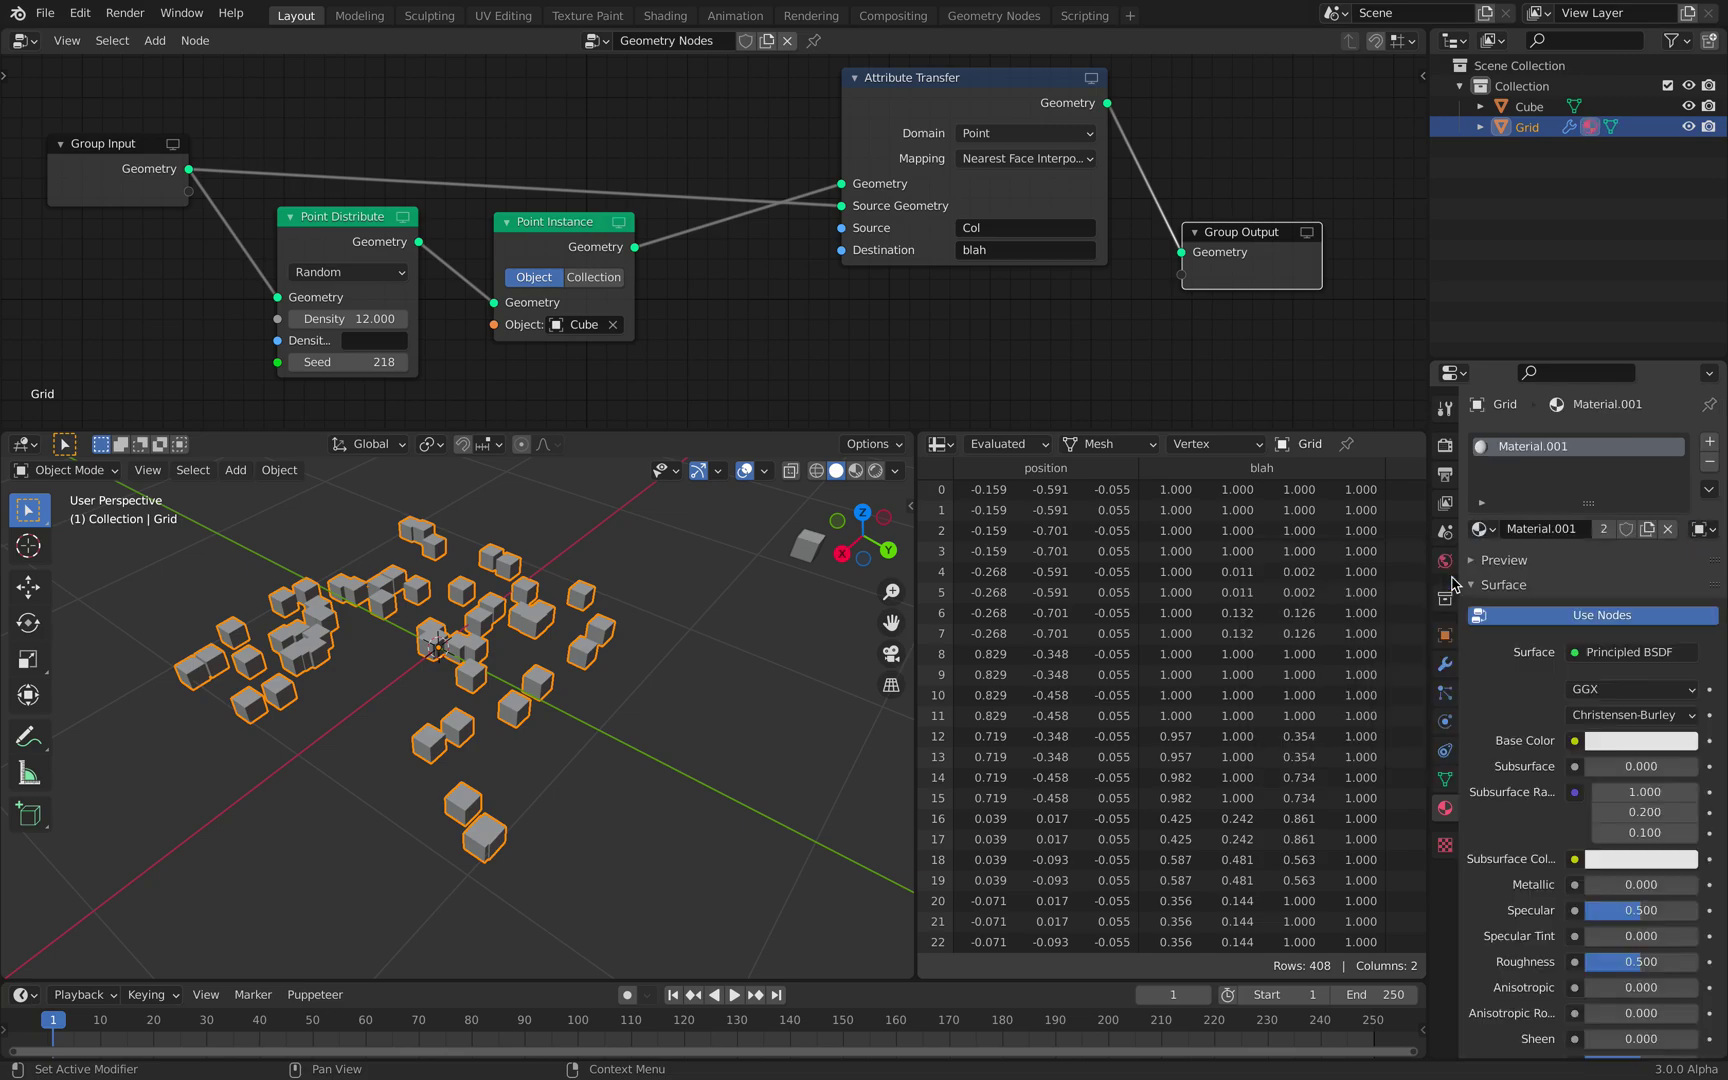
Split the geometry node editor vertically and turn the new area into a Shader Editor
scroll(1028, 258, down, 4)
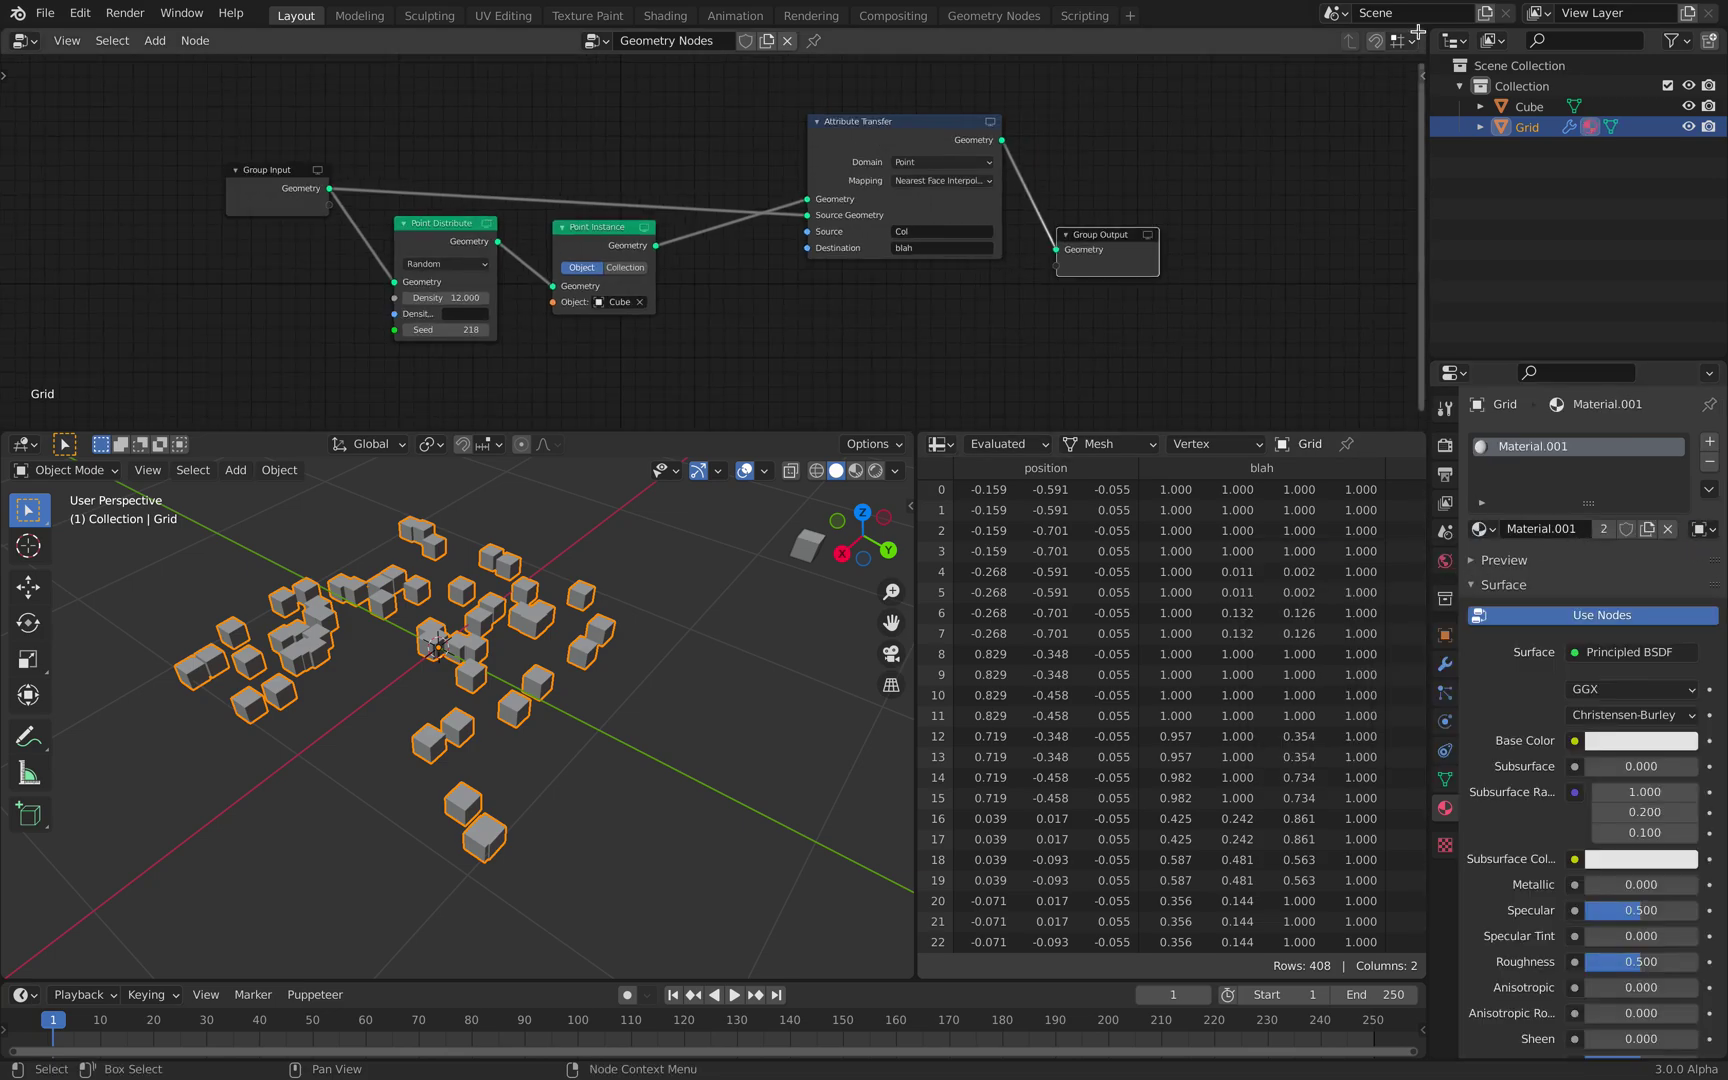
drag(1418, 38, 665, 46)
click(697, 40)
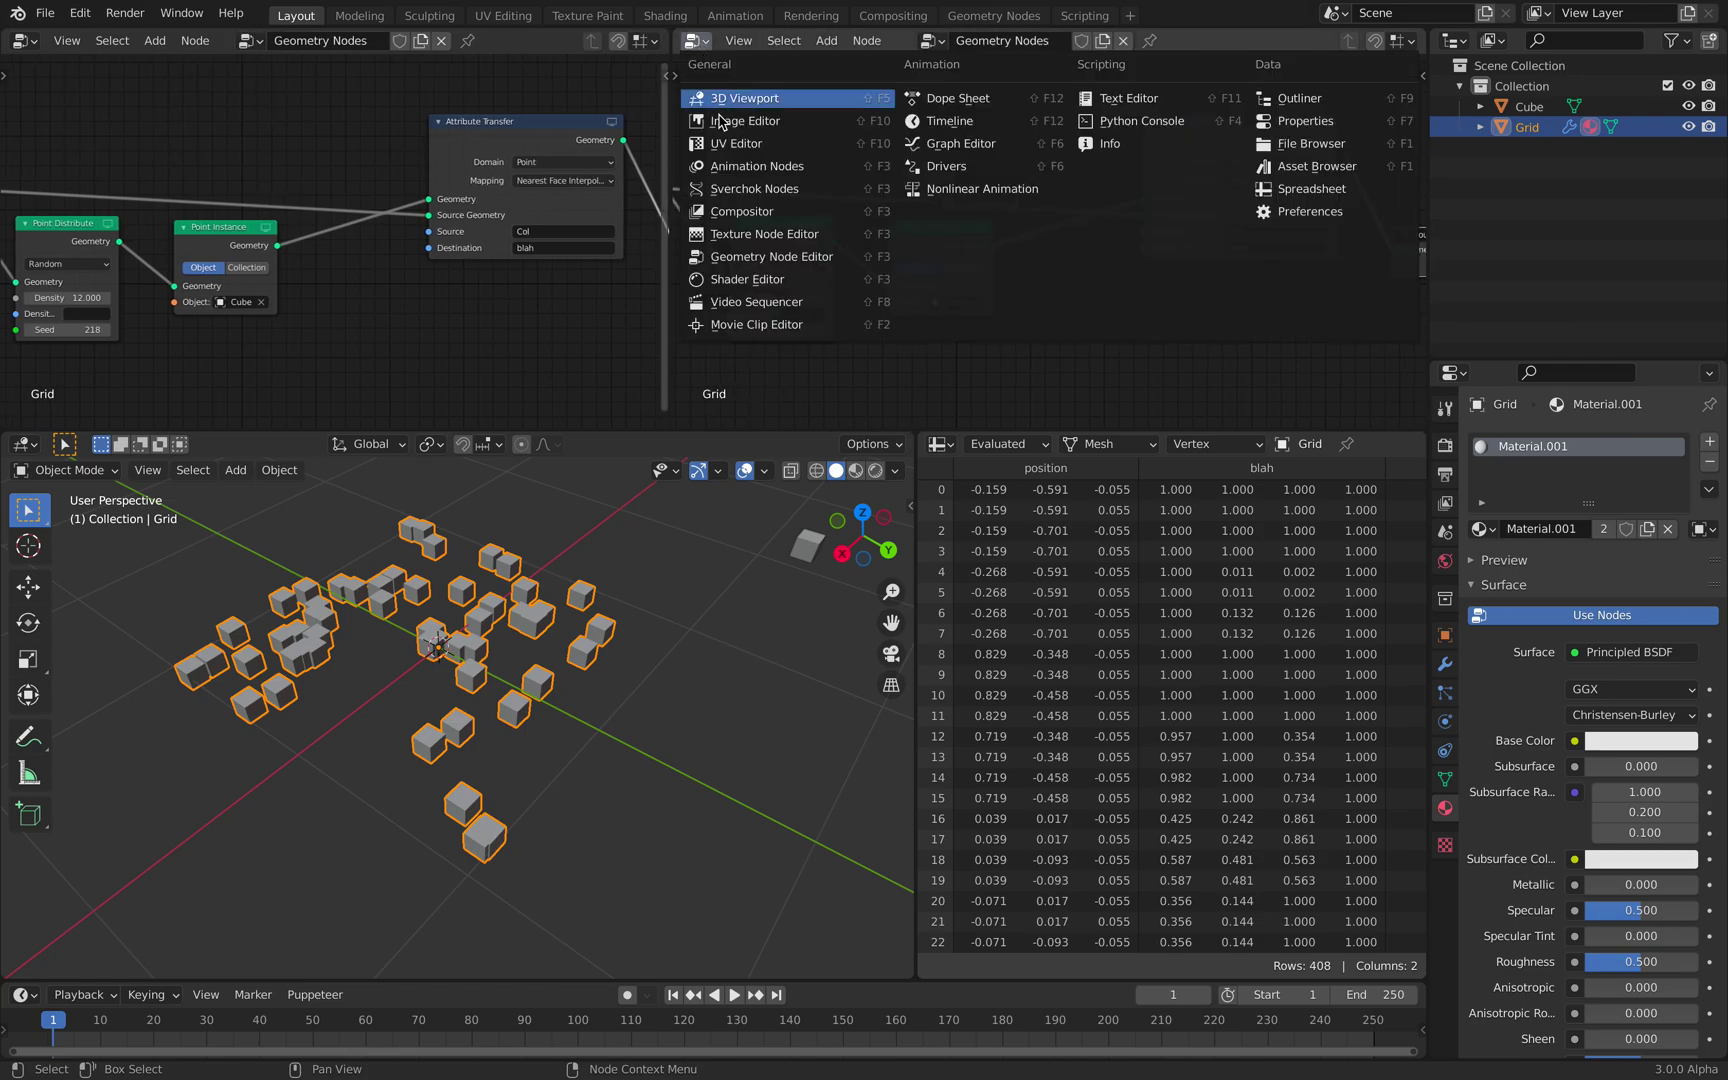
click(740, 279)
Add an Attribute node named blah to Material.001 and link its Color to the Principled BSDF Base Color
key(shift+a)
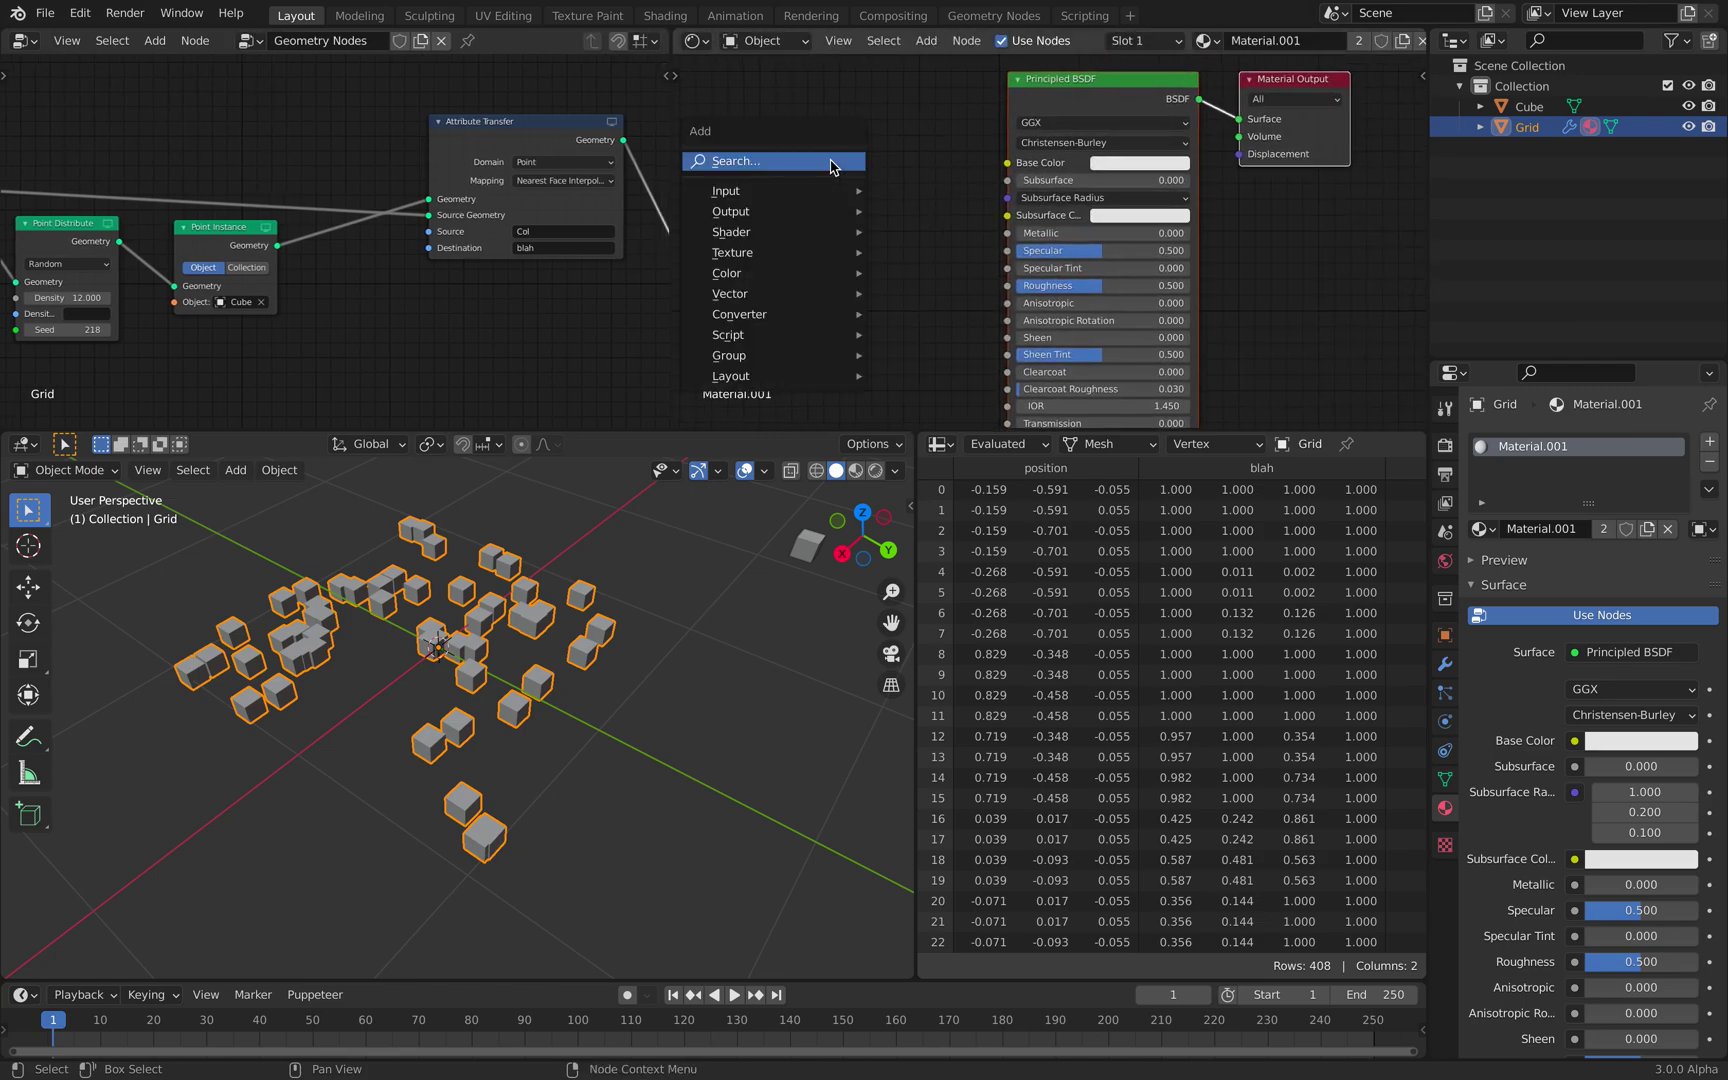
text(att)
key(Return)
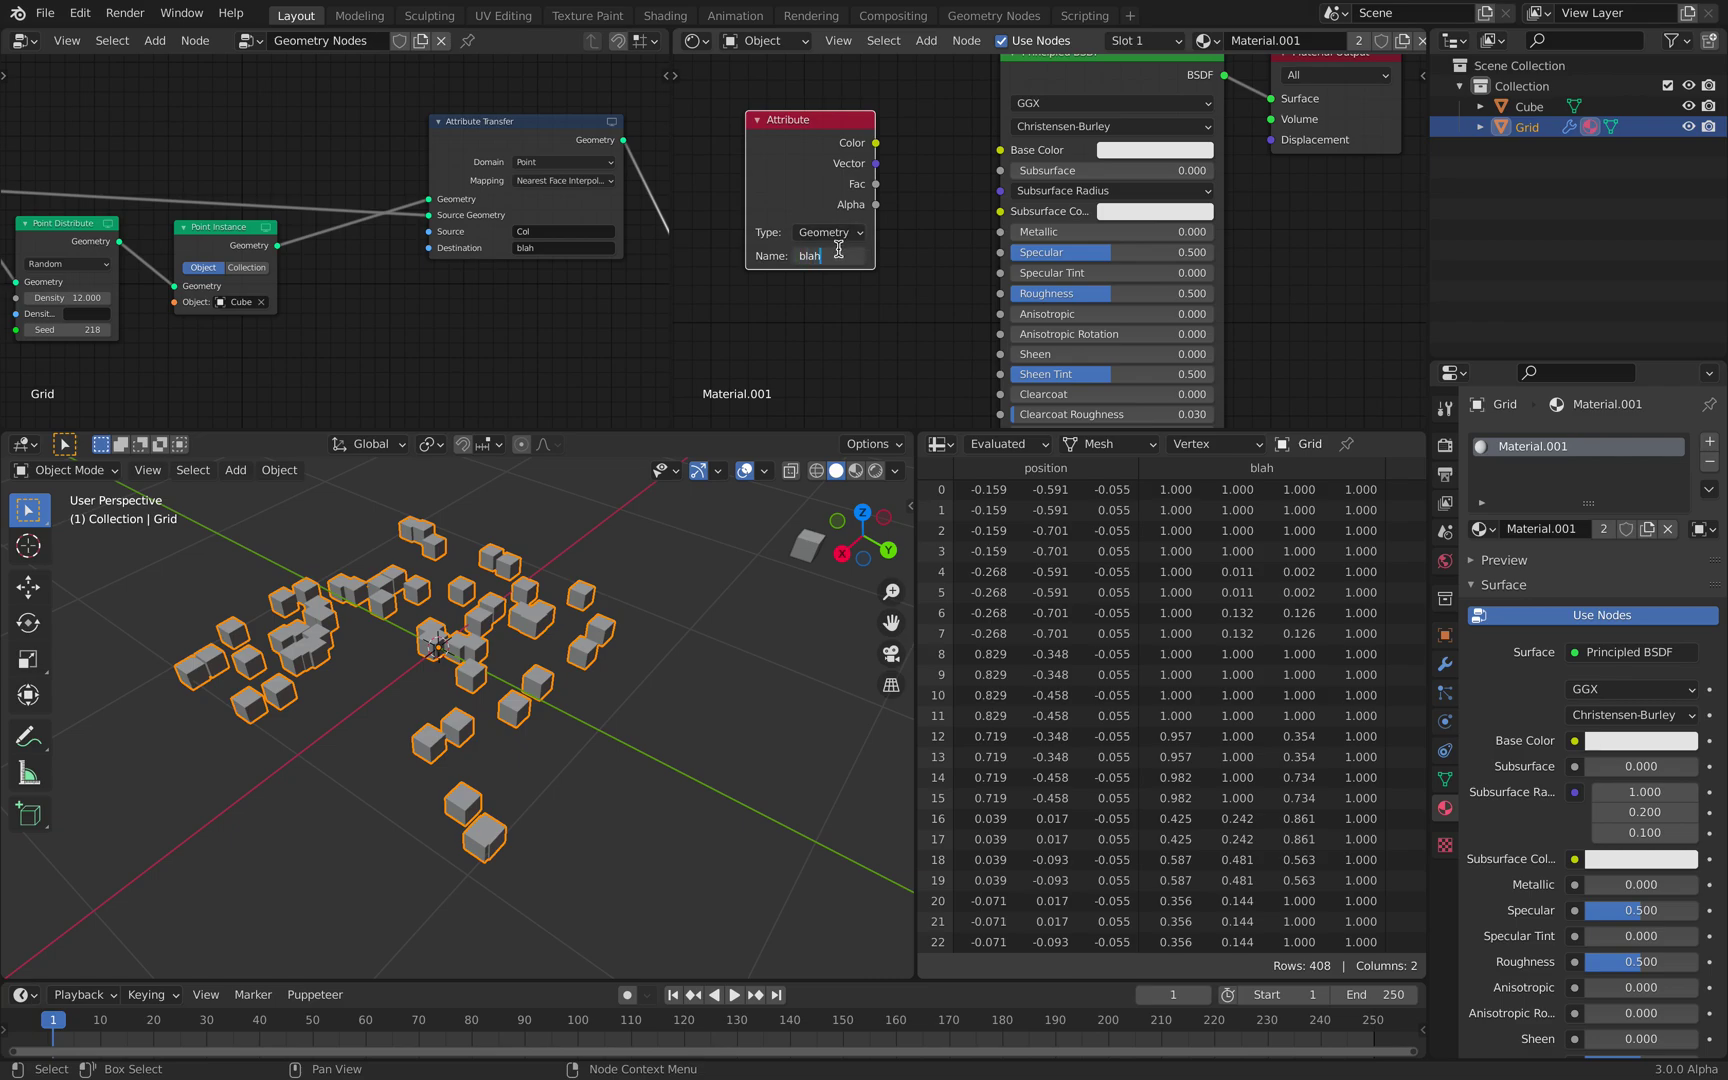
drag(872, 146, 1000, 150)
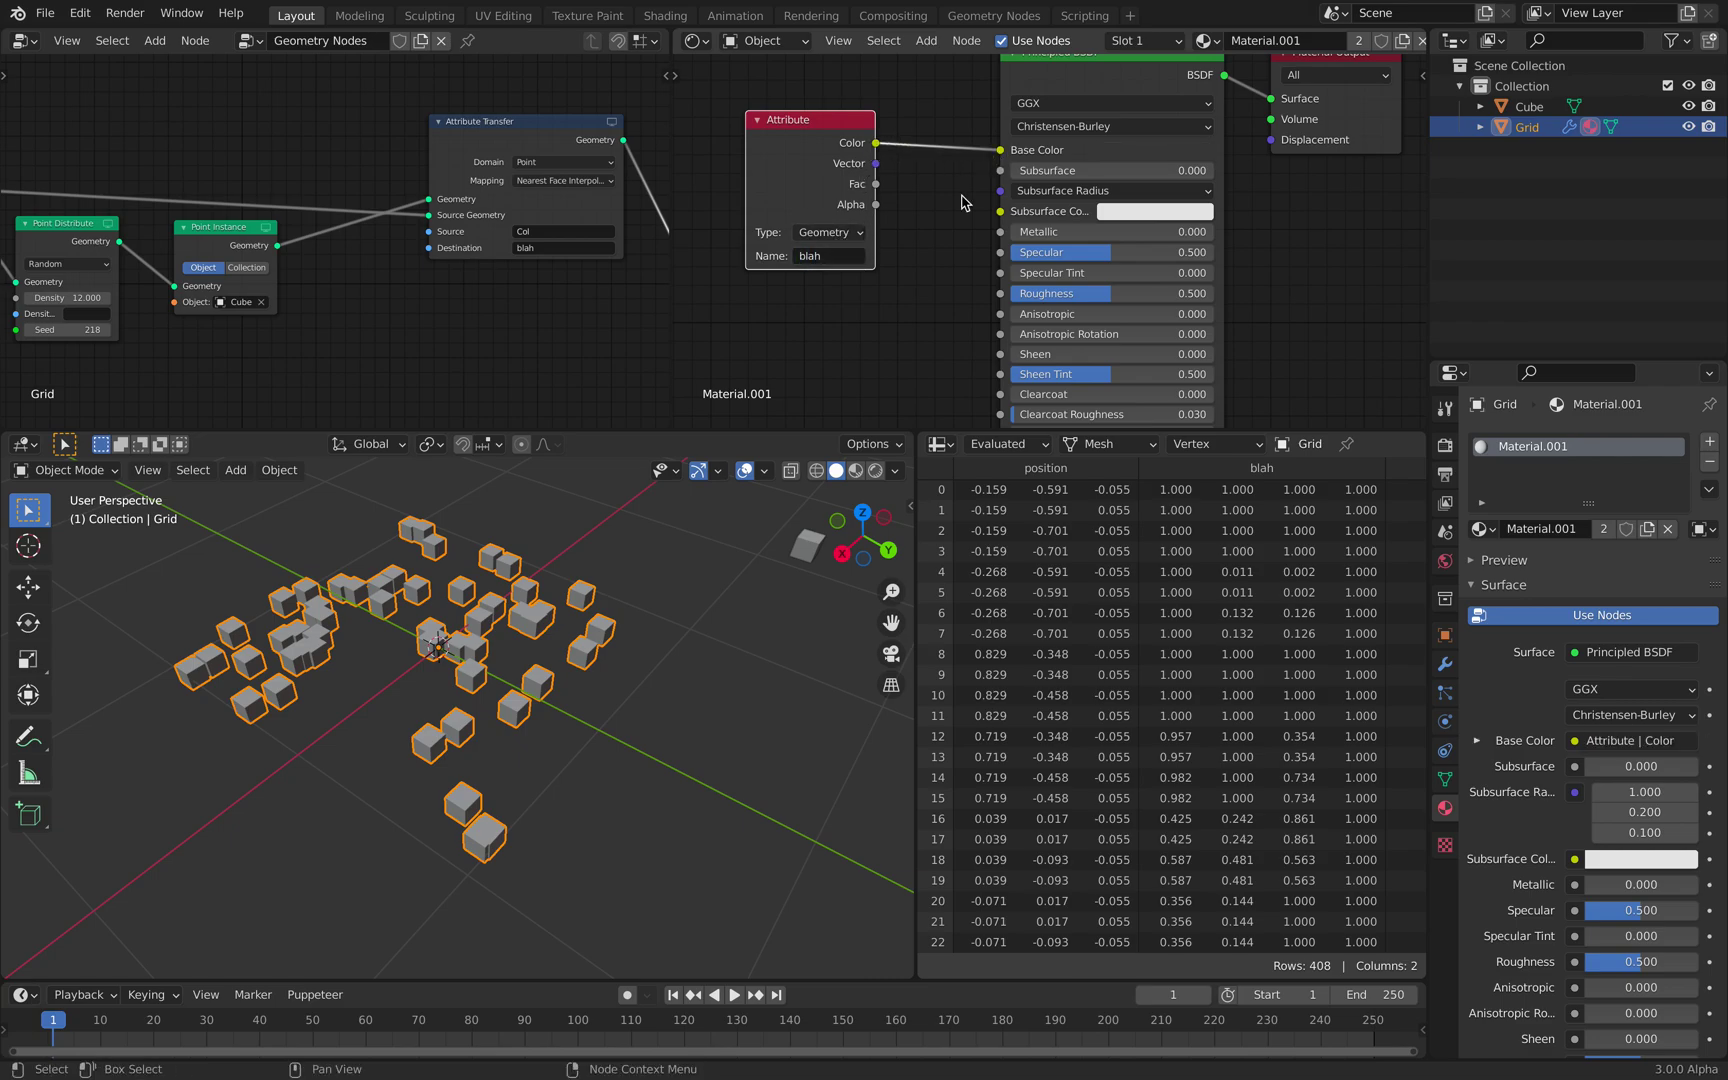
Save the file and switch the 3D viewport to rendered shading
scroll(763, 550, up, 3)
key(ctrl+s)
click(875, 470)
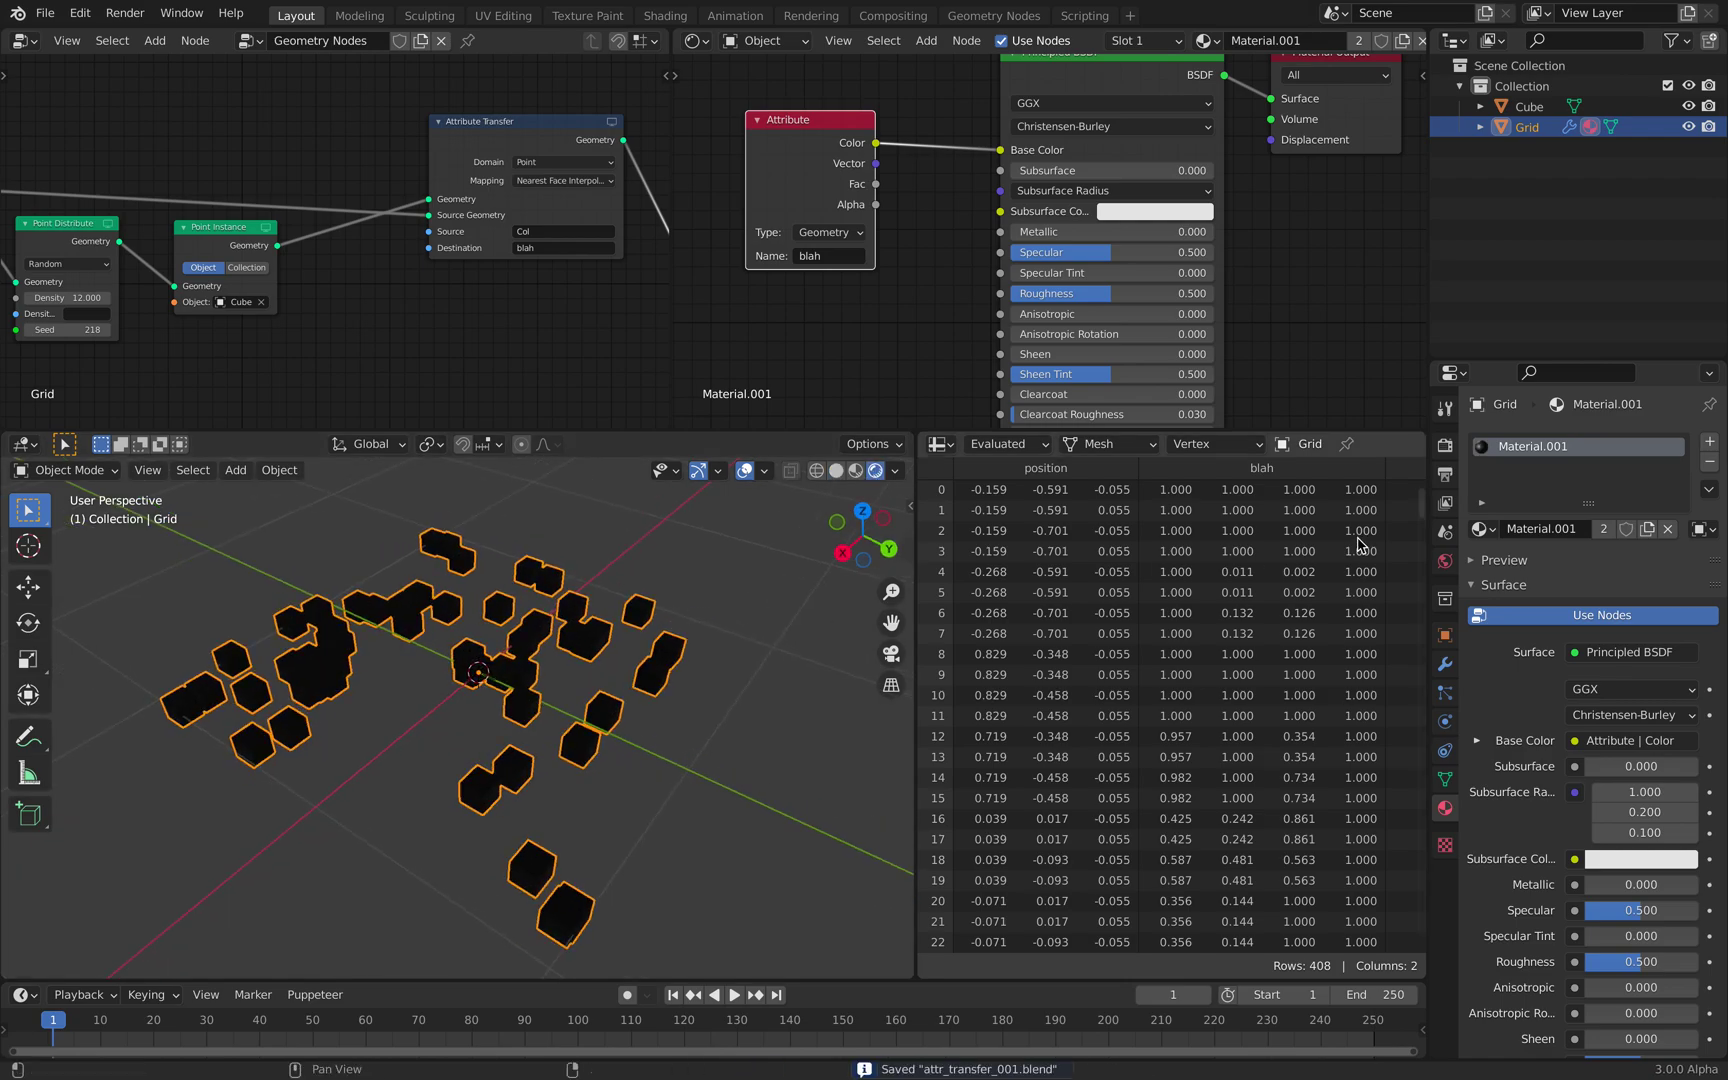
Set the scene's render engine to Cycles, deselect the grid and save the file
click(1444, 444)
click(1612, 443)
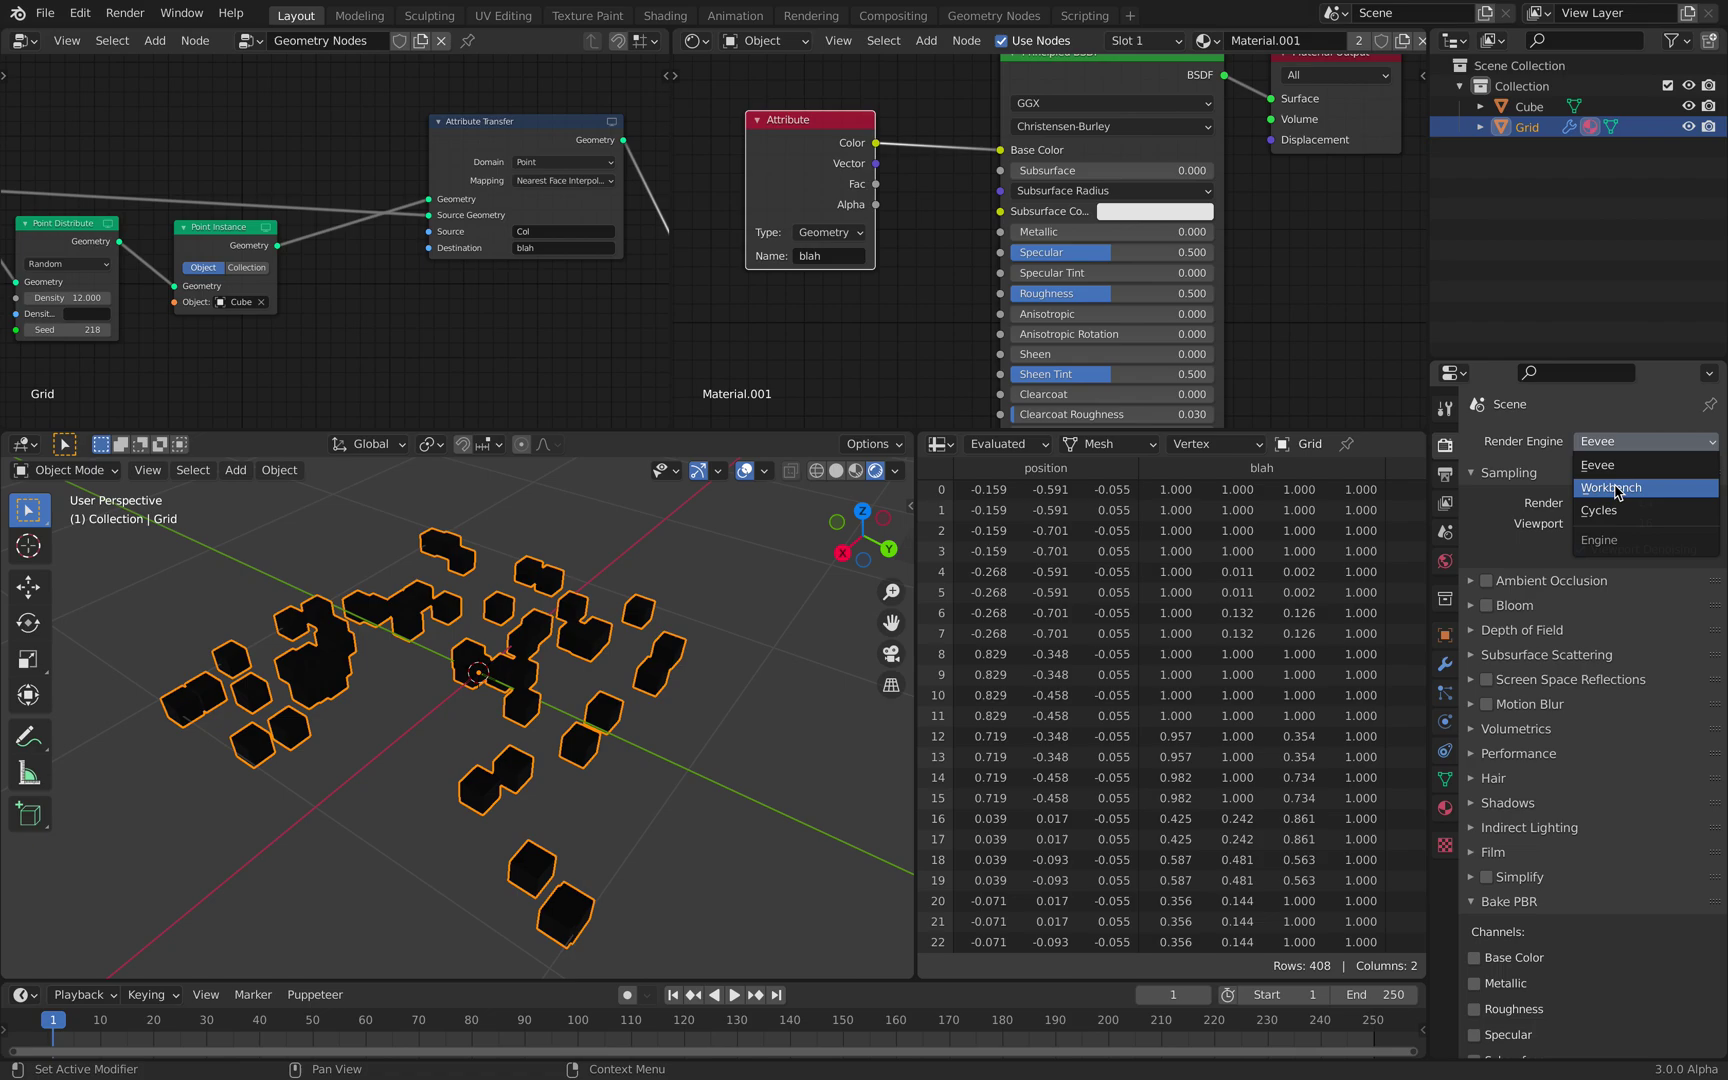
click(1618, 512)
click(750, 584)
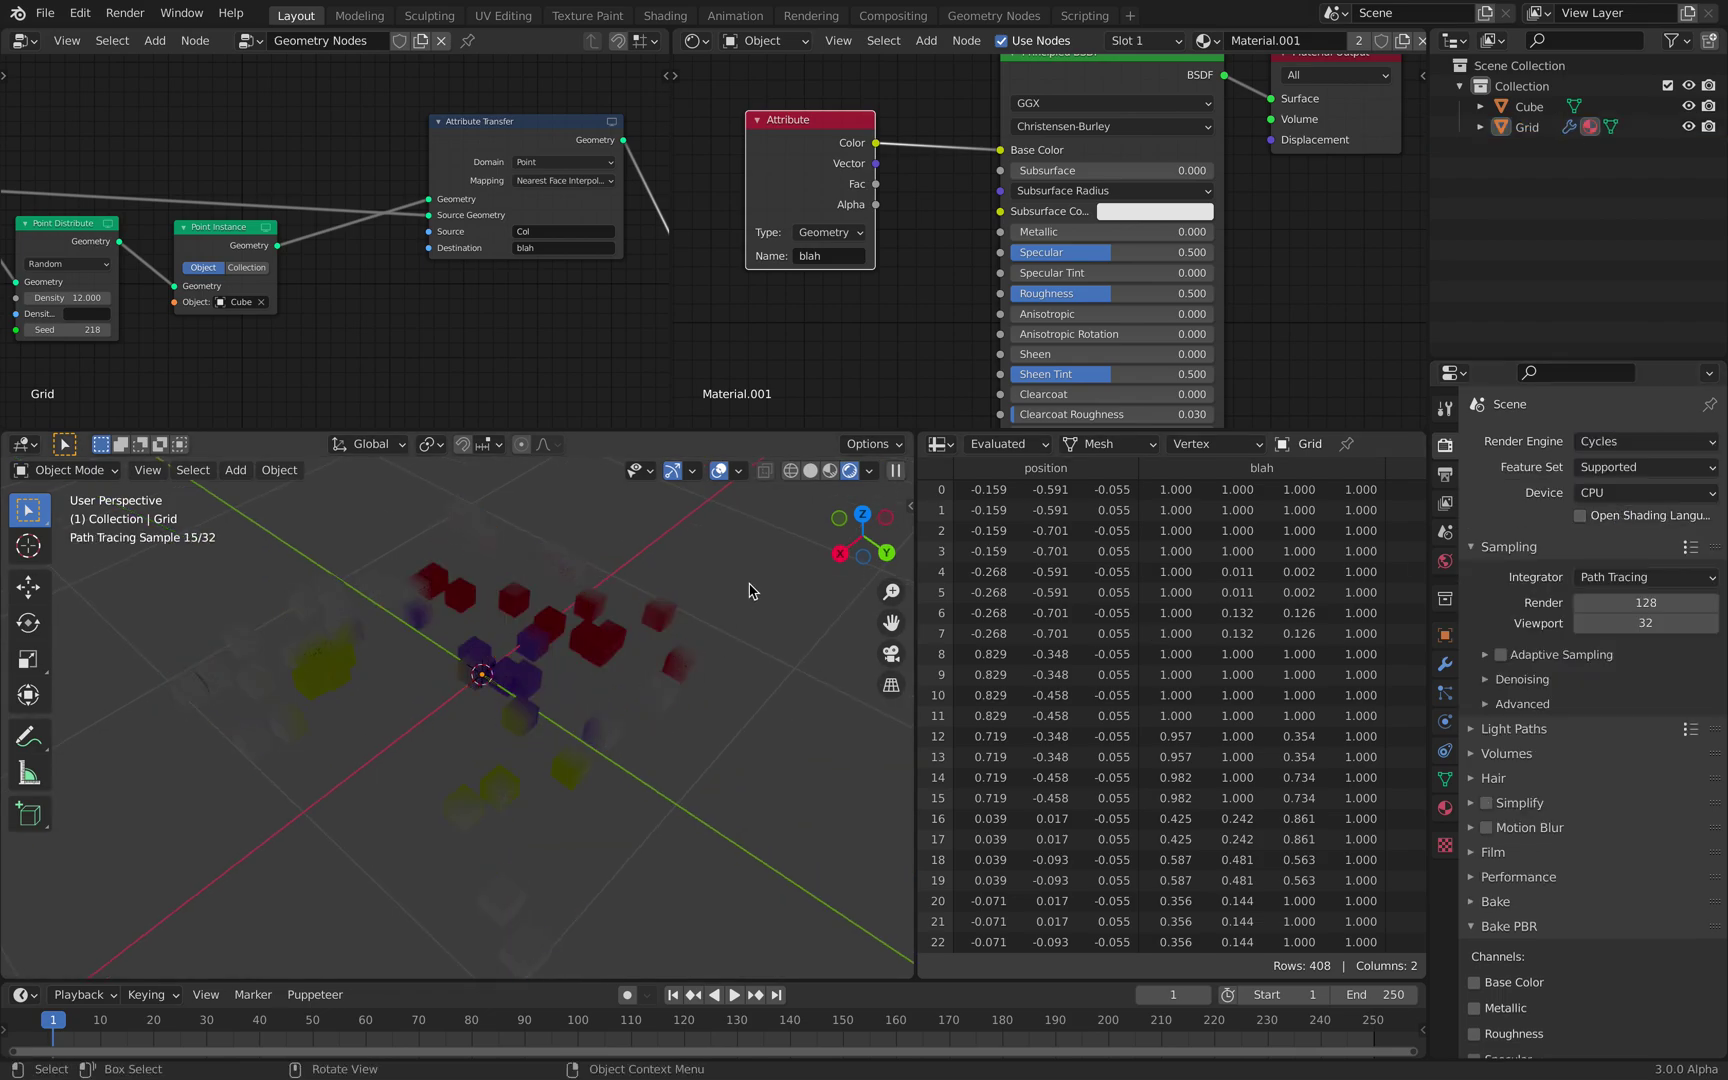
key(ctrl+s)
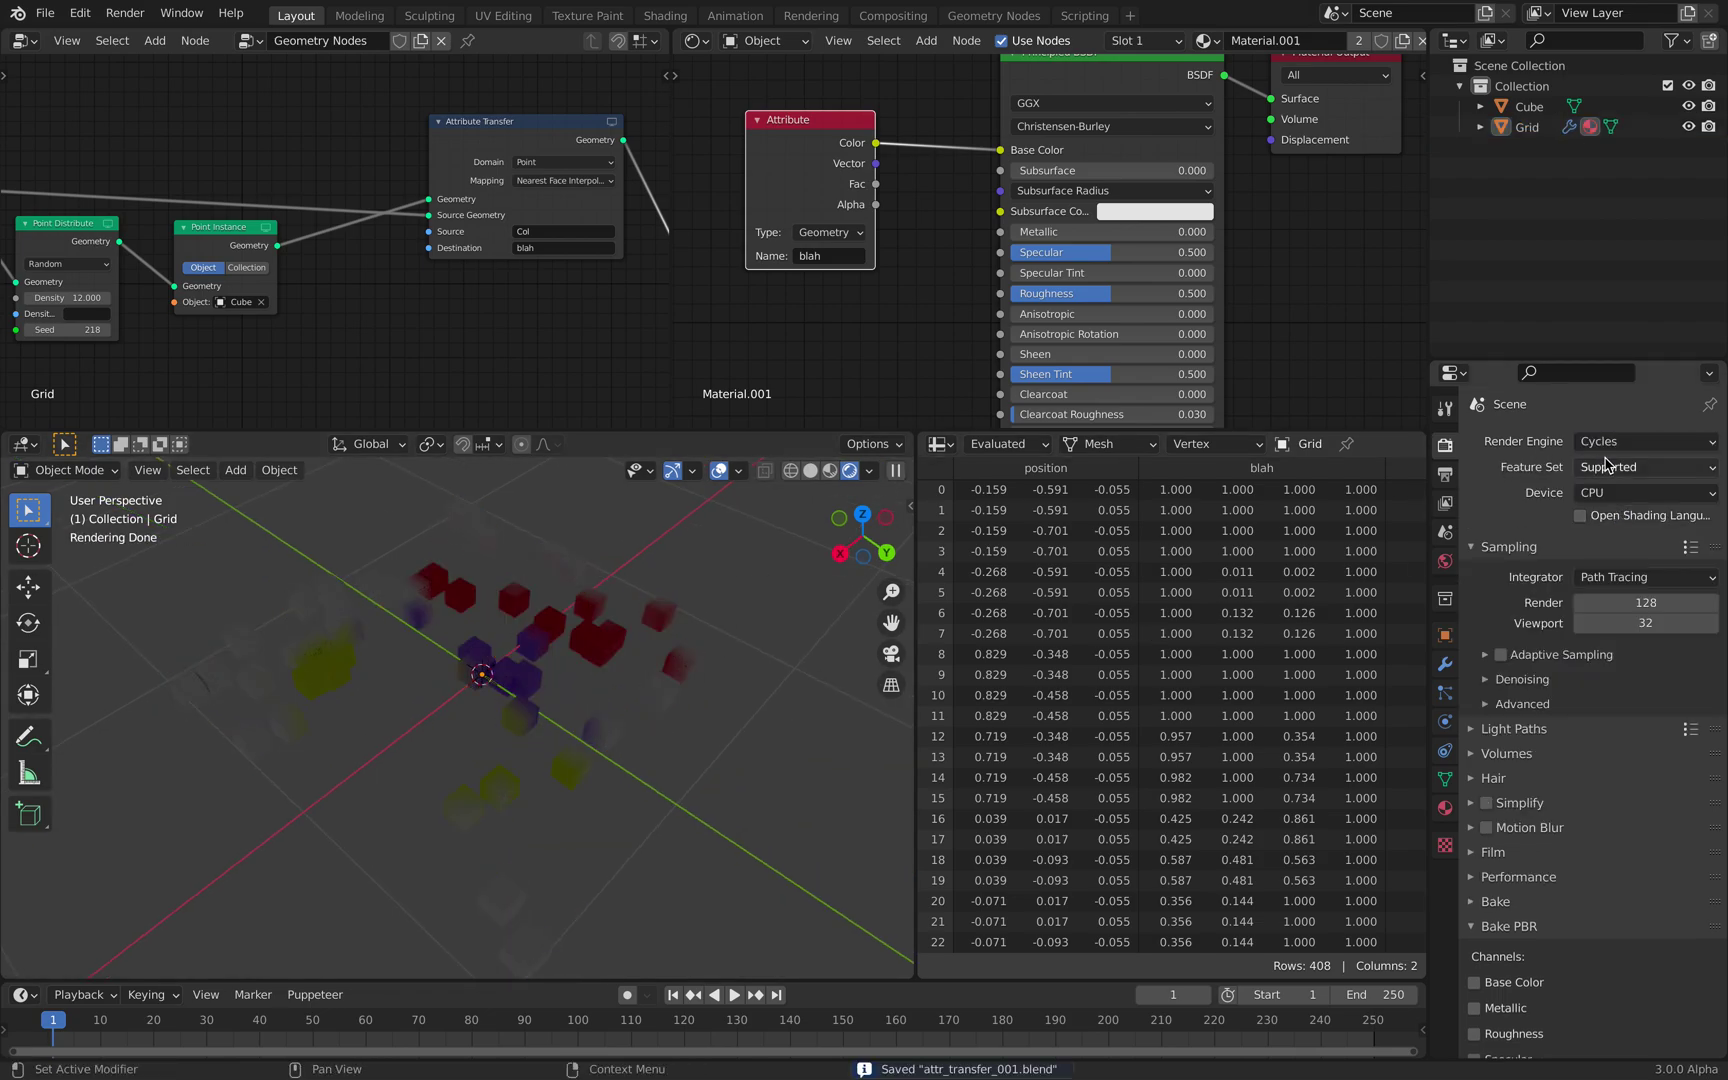
Widen the geometry node editor enough to bring the Group Output node into view, and save the file
scroll(744, 554, down, 2)
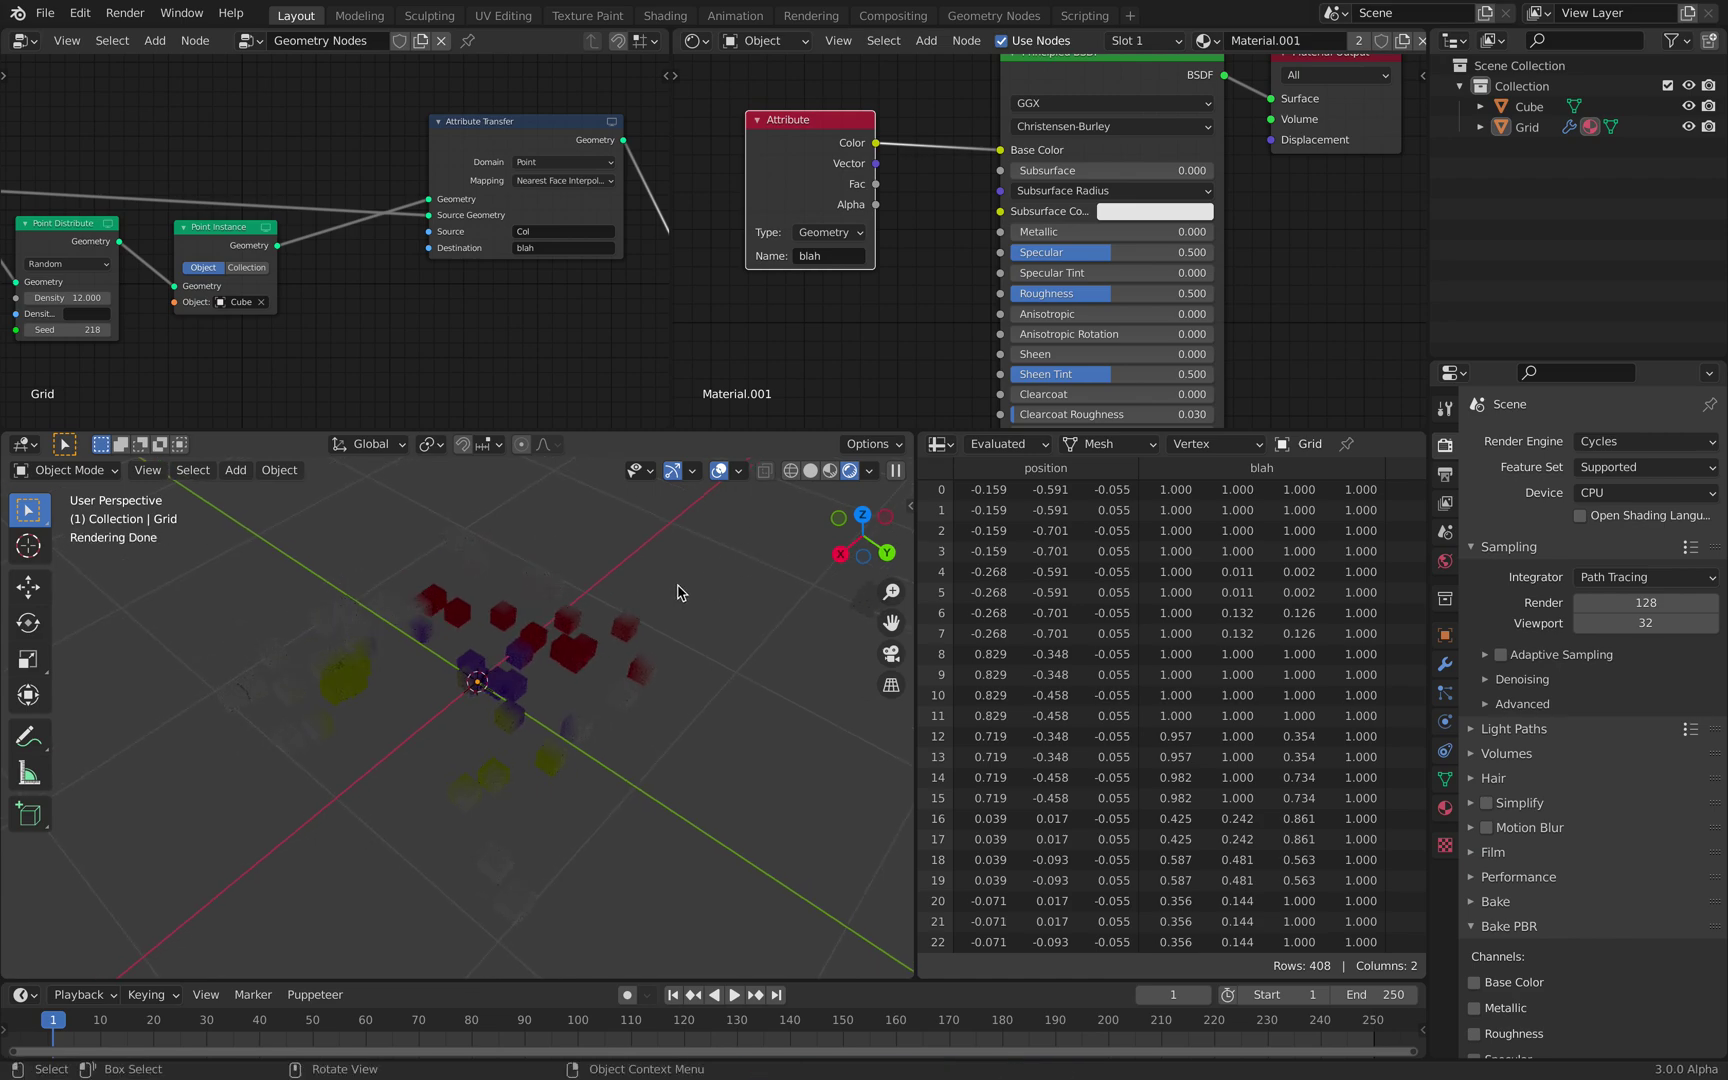
mouse_move(677, 592)
middle_down()
mouse_move(621, 634)
mouse_move(458, 584)
middle_up()
middle_drag(676, 582, 748, 529)
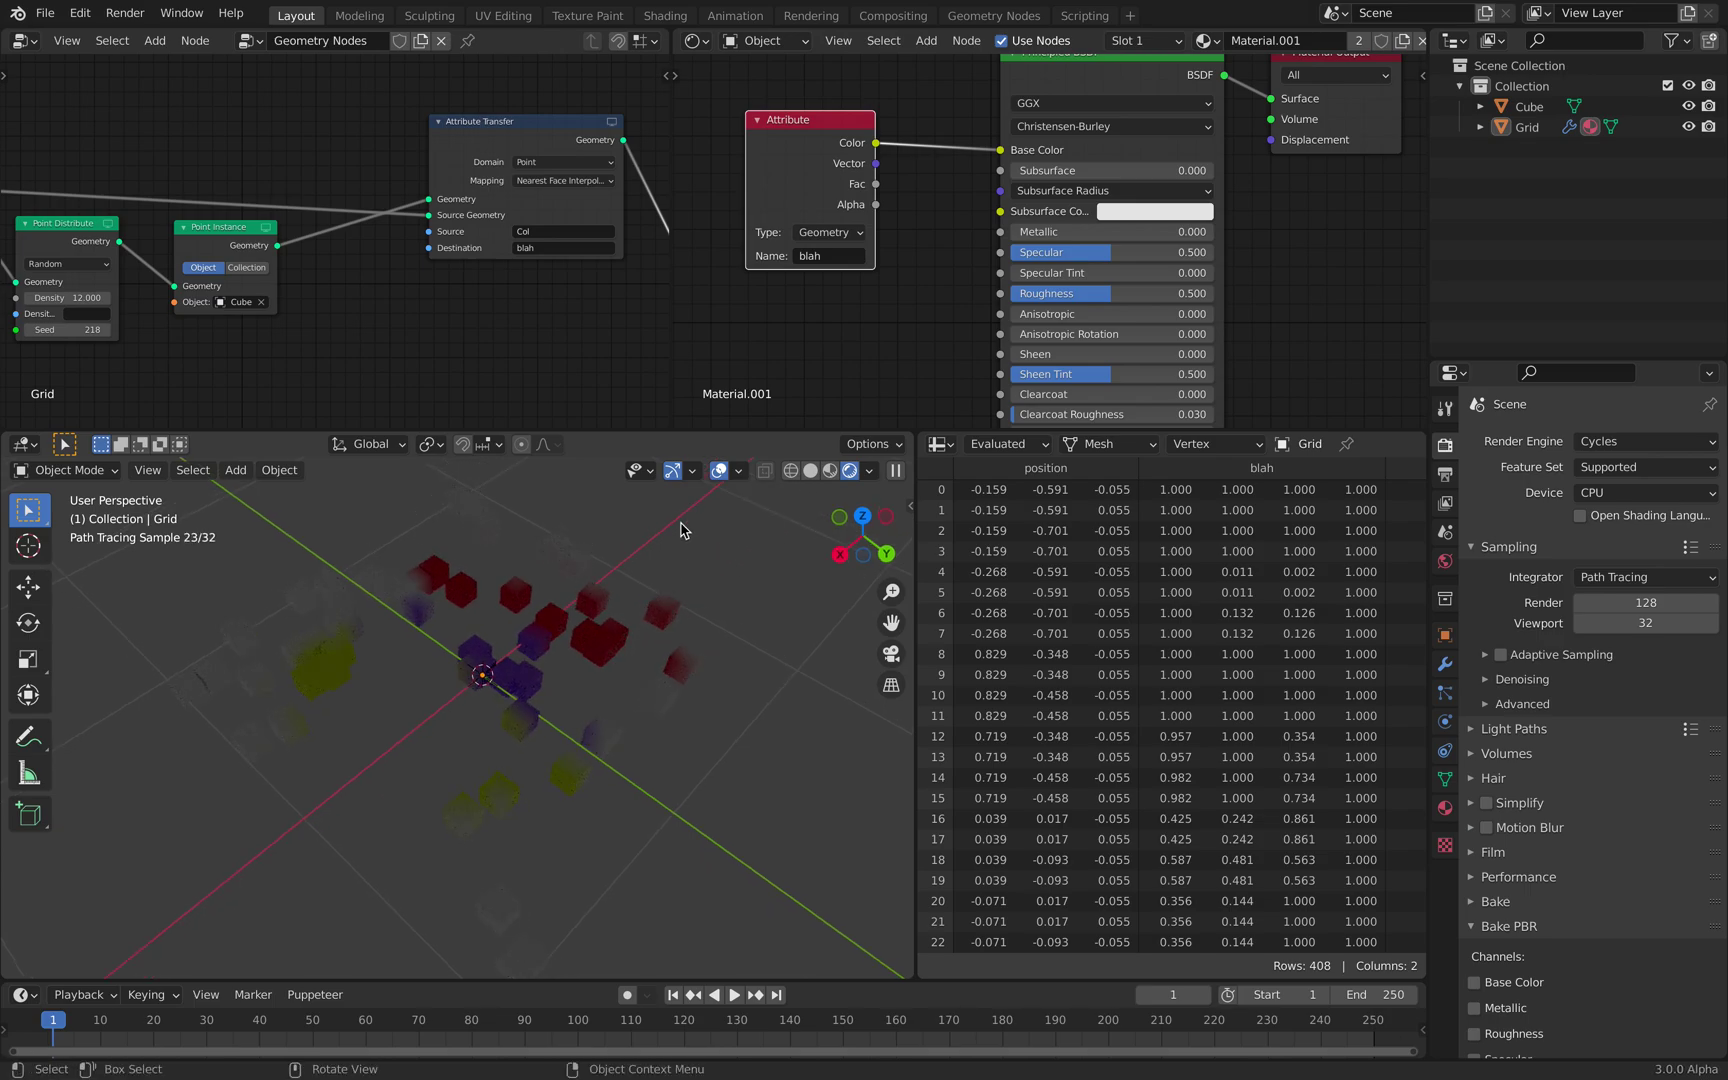
middle_drag(514, 332, 522, 348)
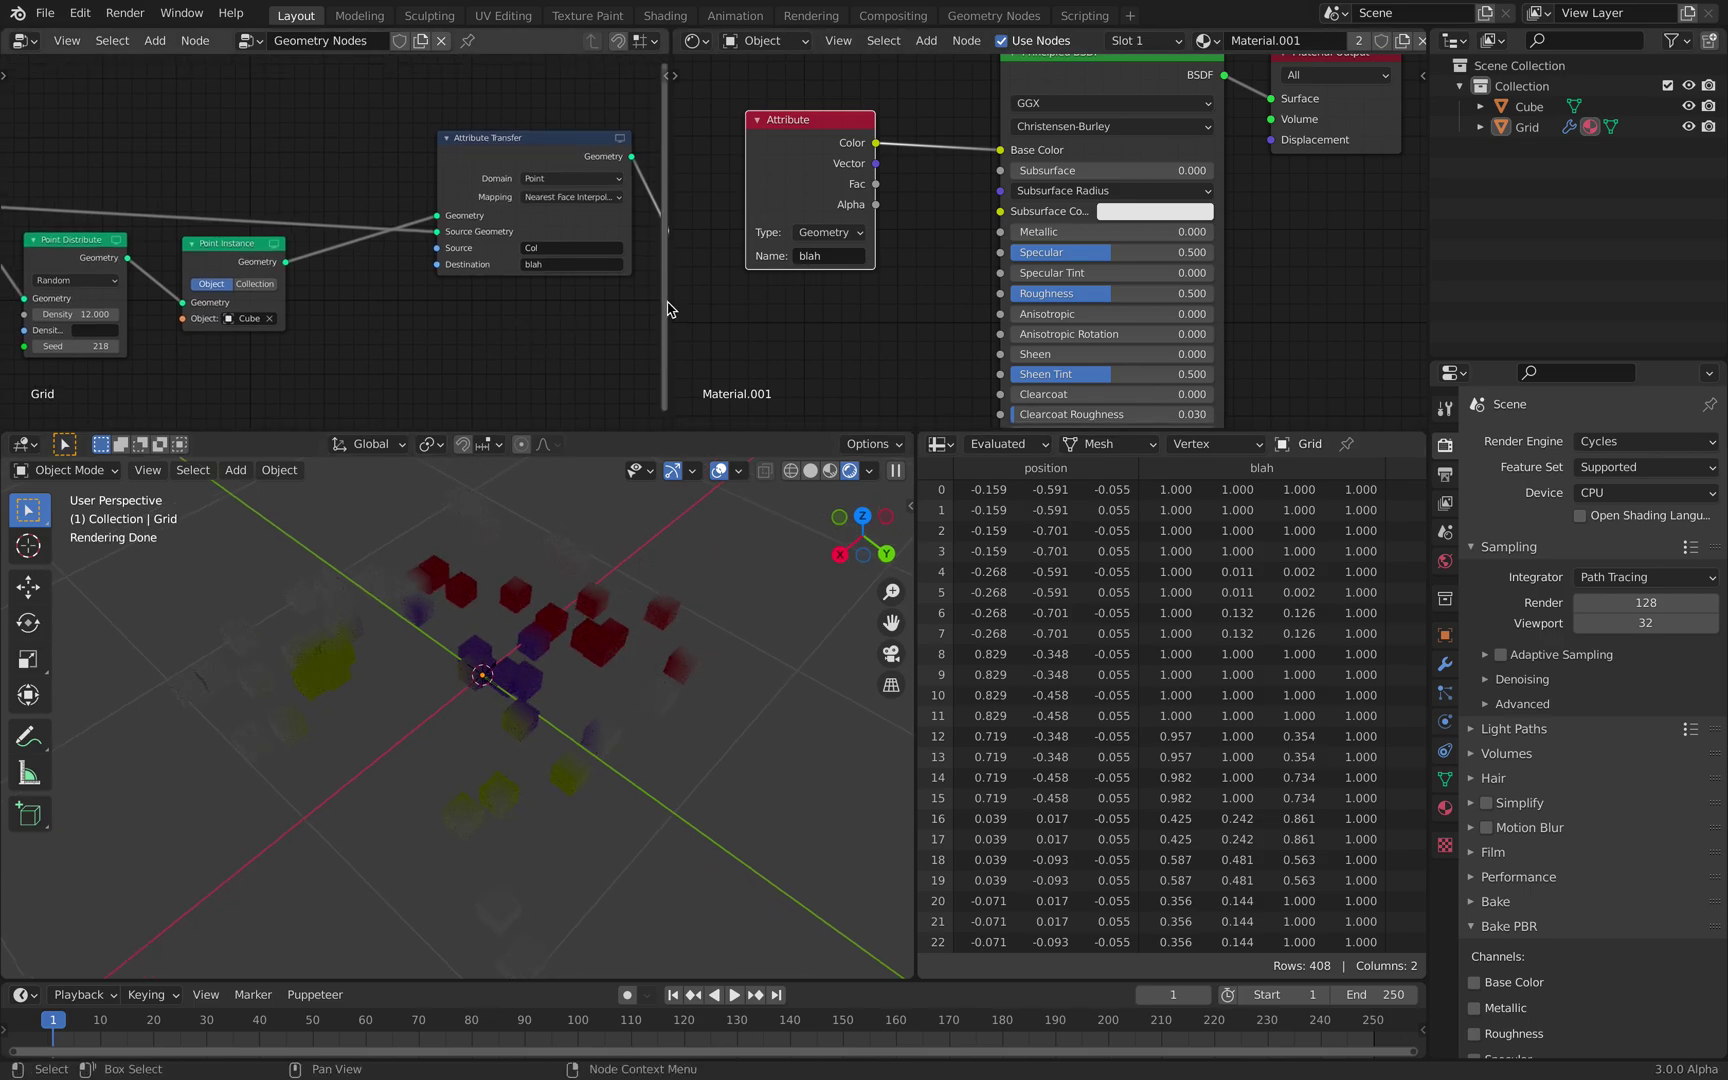
drag(668, 303, 806, 303)
middle_drag(664, 536, 671, 548)
scroll(671, 548, down, 1)
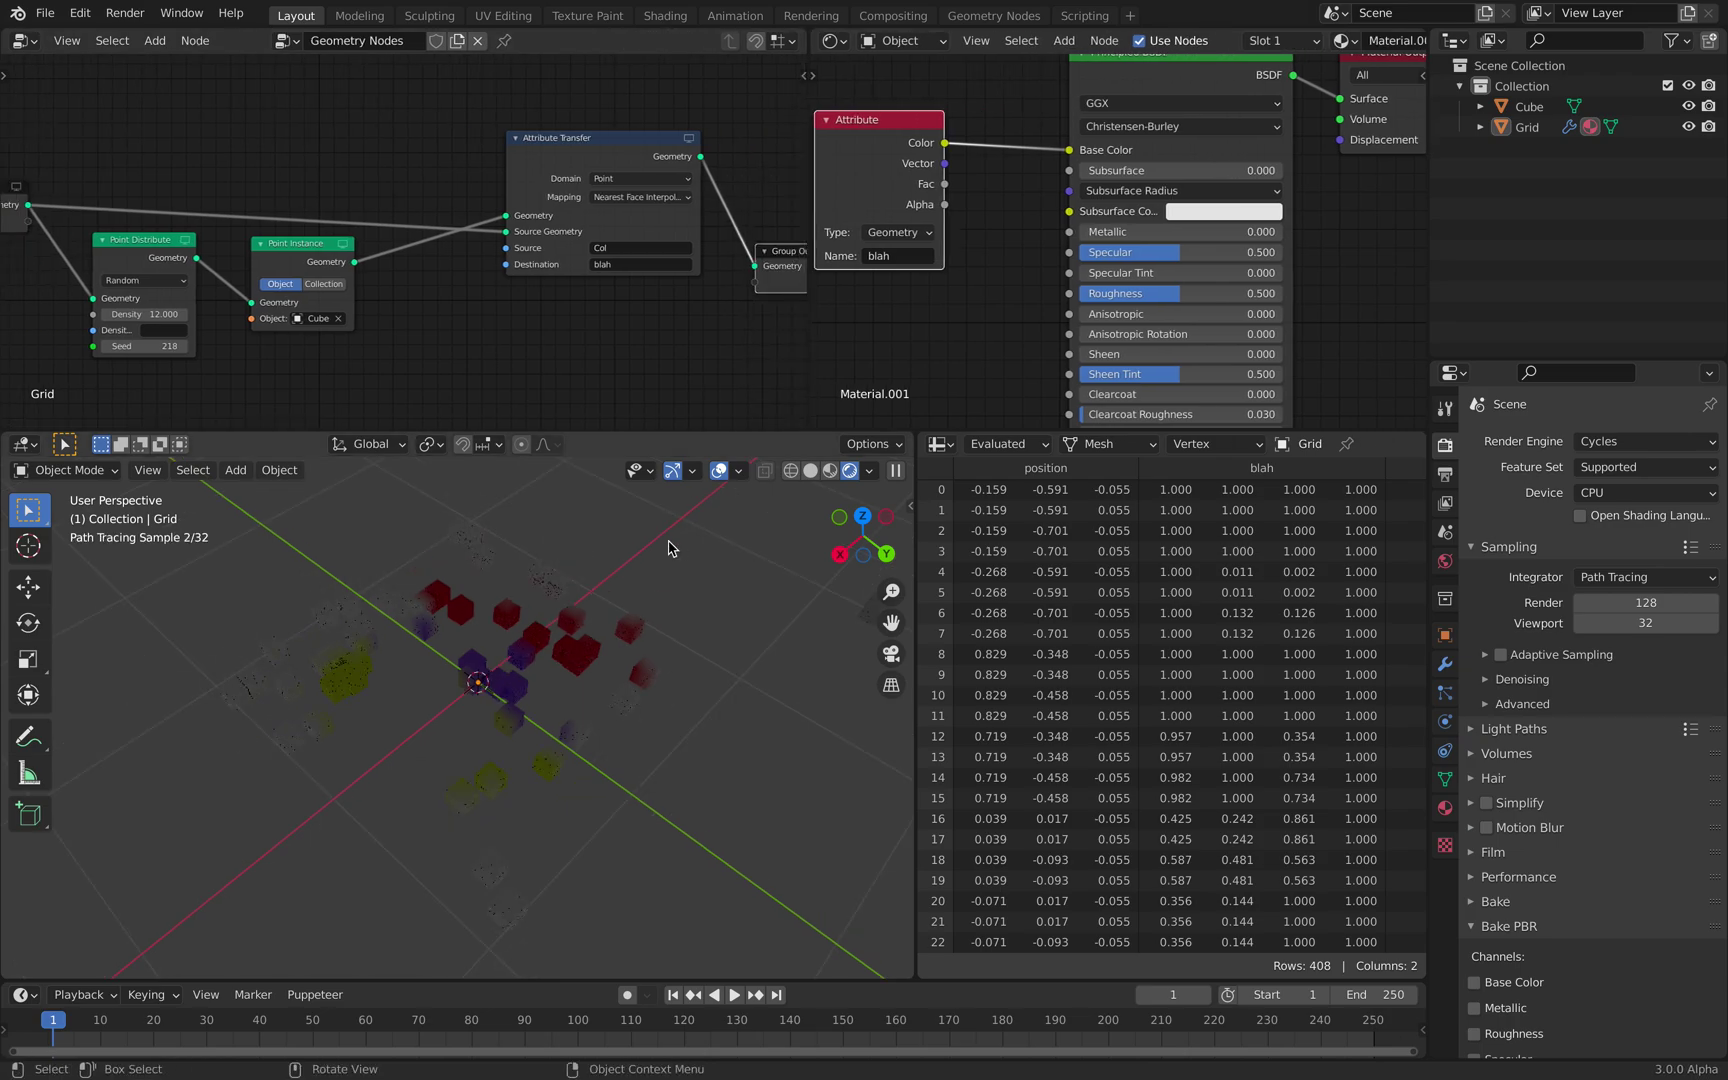
key(ctrl+s)
scroll(626, 559, down, 1)
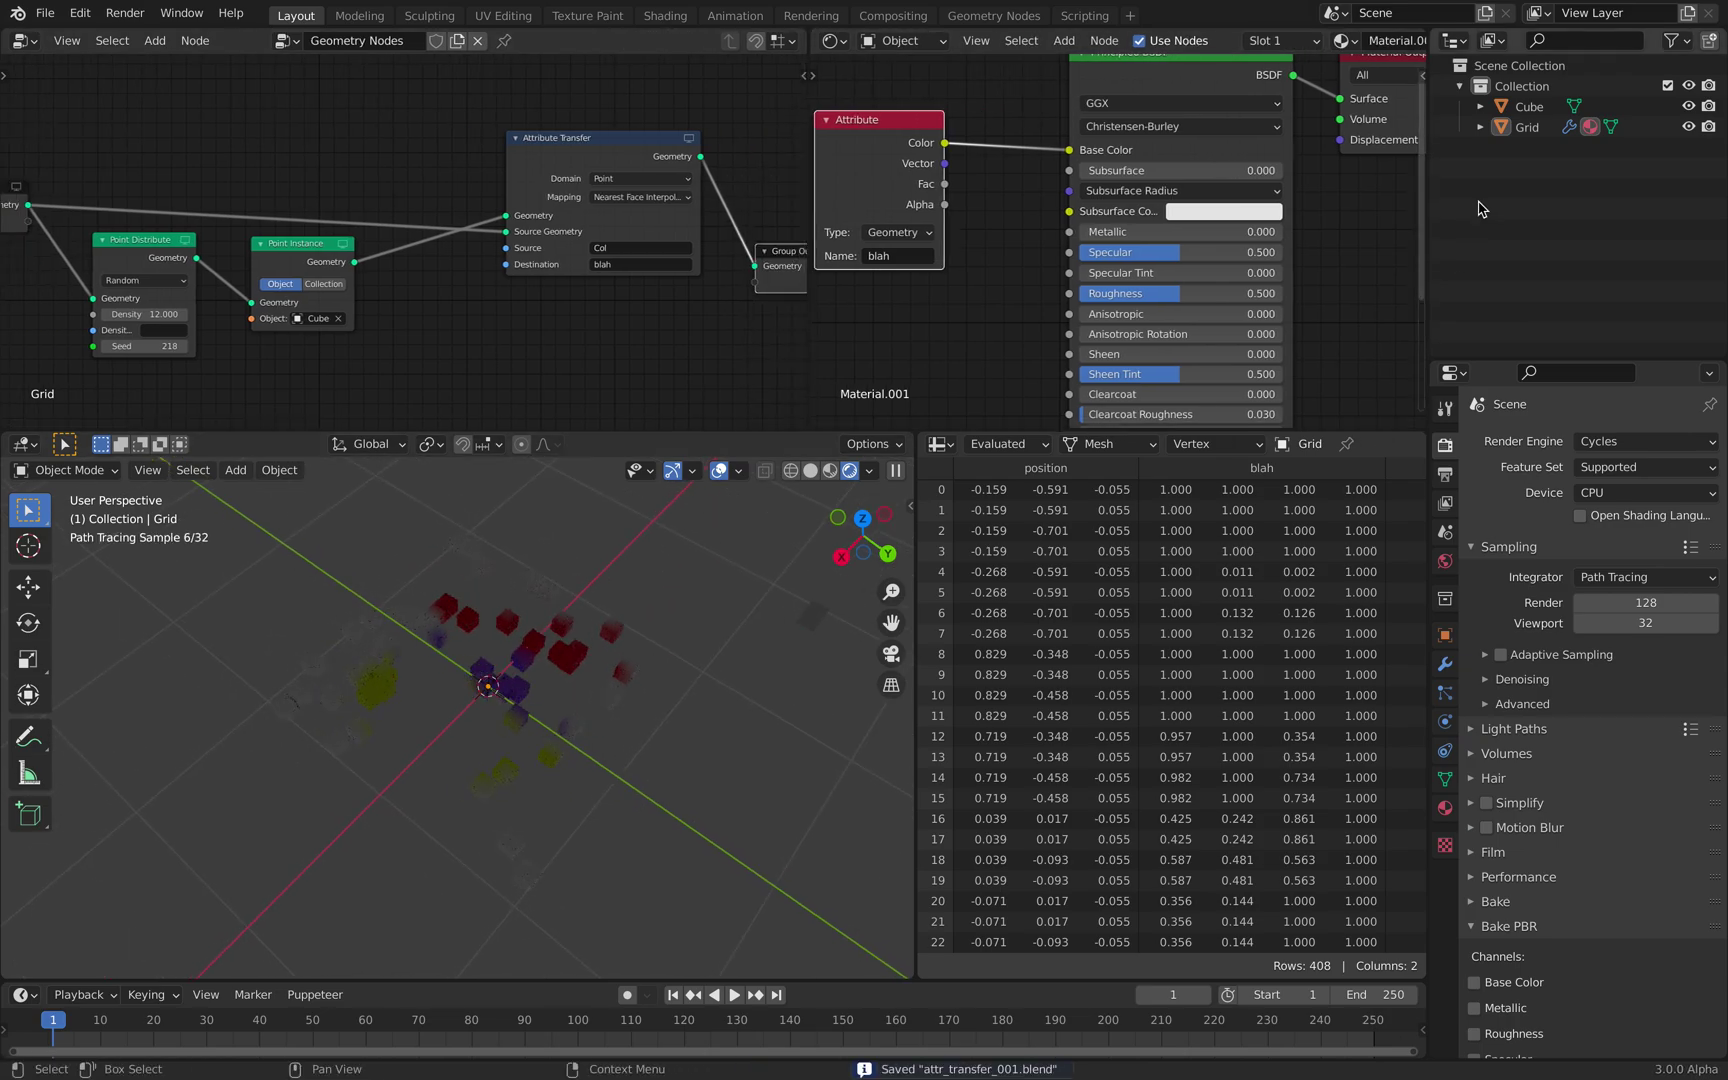
Select the Grid object and turn off the viewport display of its GeometryNodes modifier
click(1527, 128)
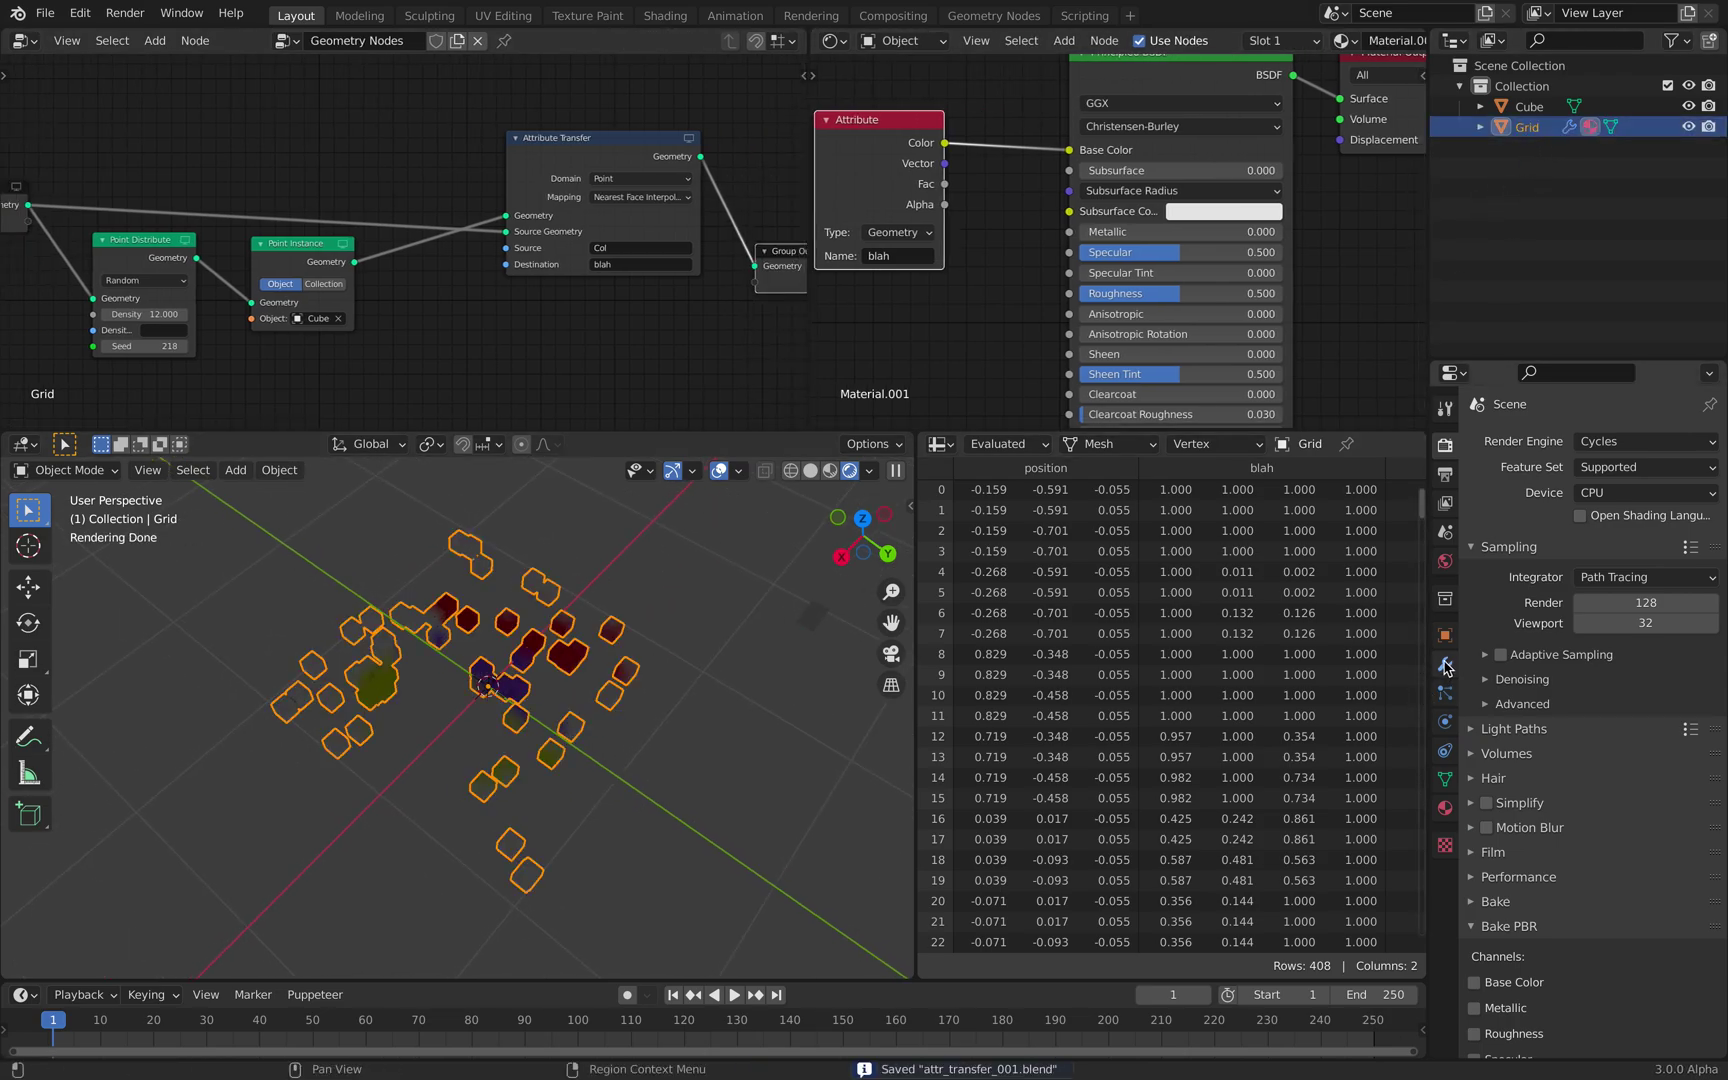
click(1445, 664)
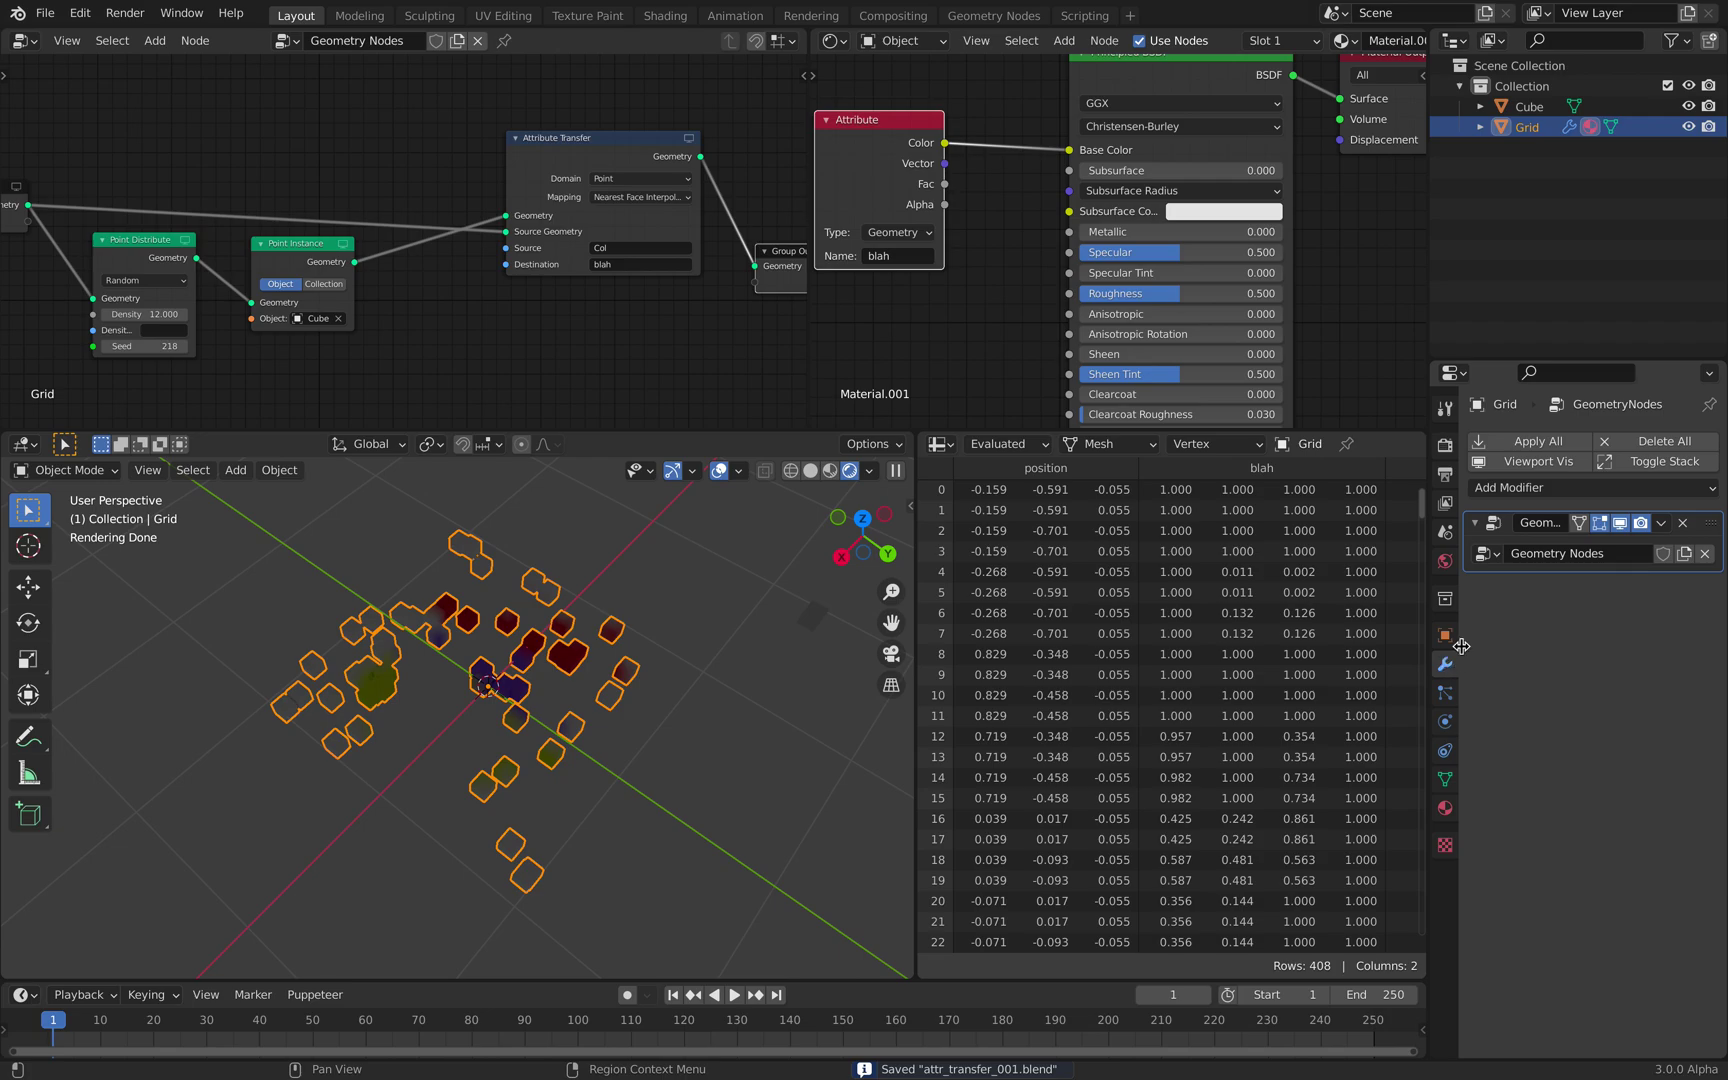
click(1599, 524)
click(1620, 523)
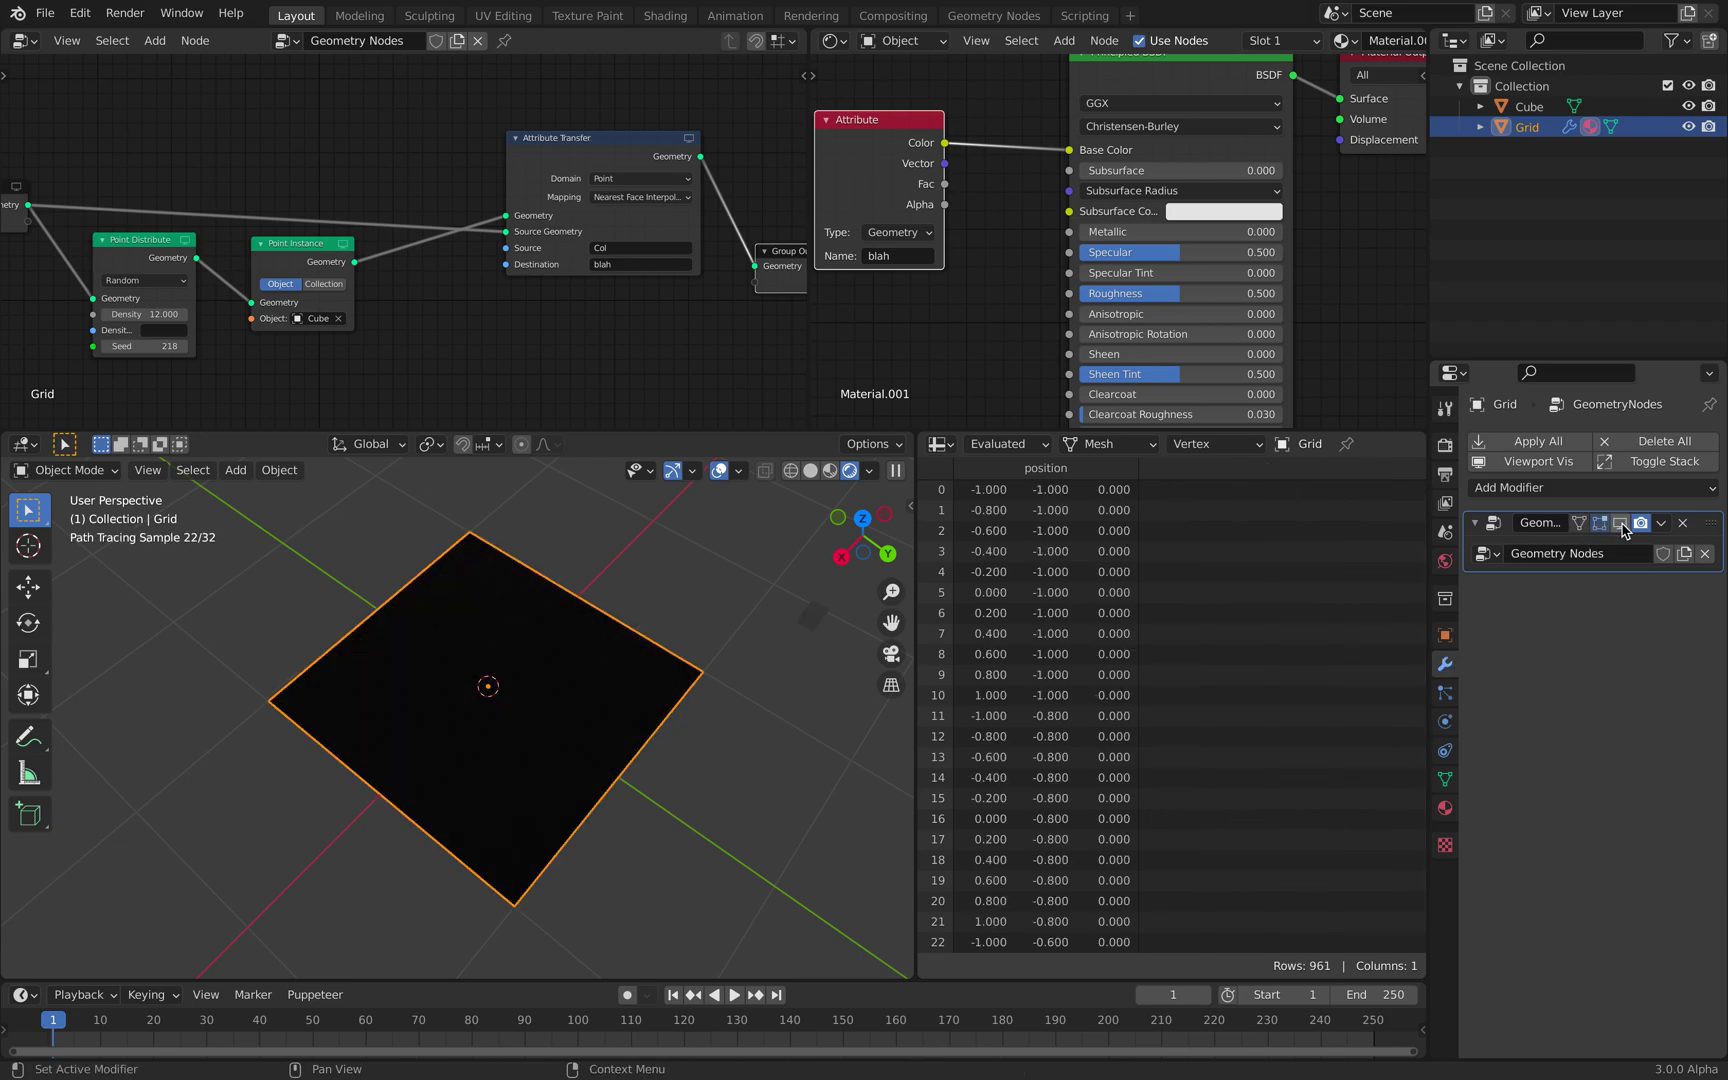
Put the grid into Vertex Paint mode and show it in solid shading from the top view
click(62, 470)
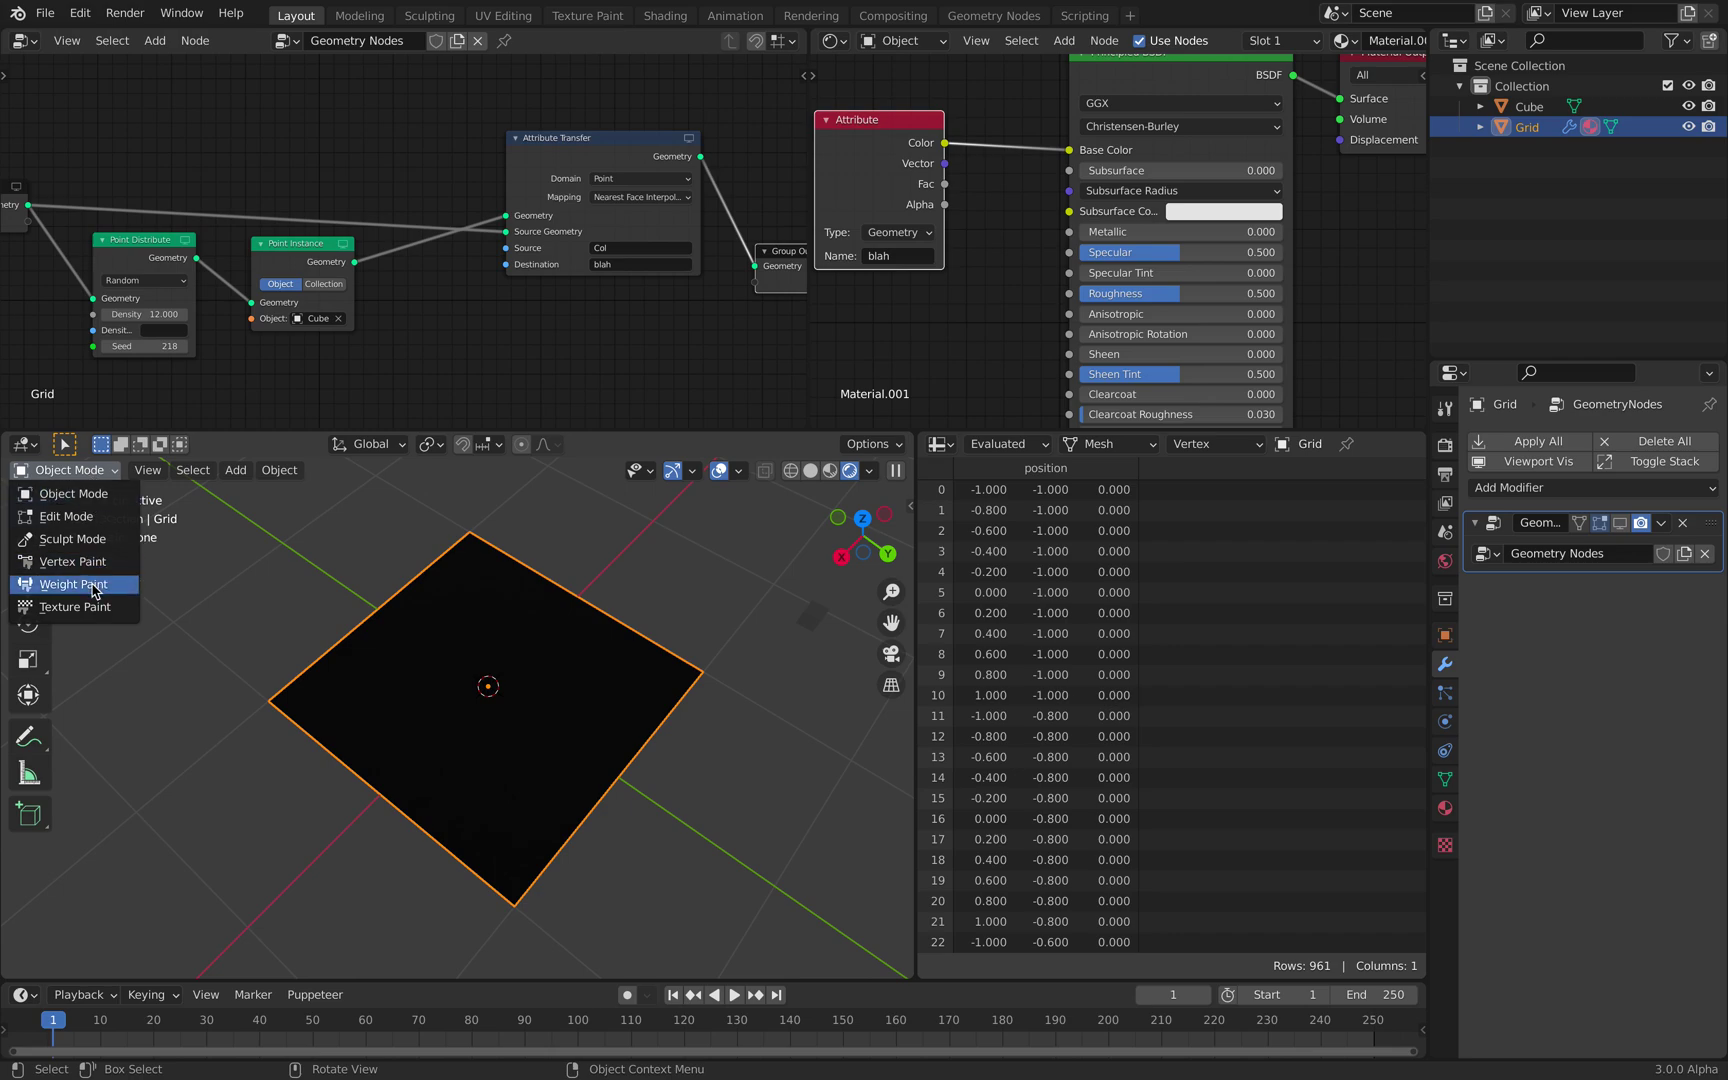
click(72, 561)
middle_drag(470, 690, 418, 632)
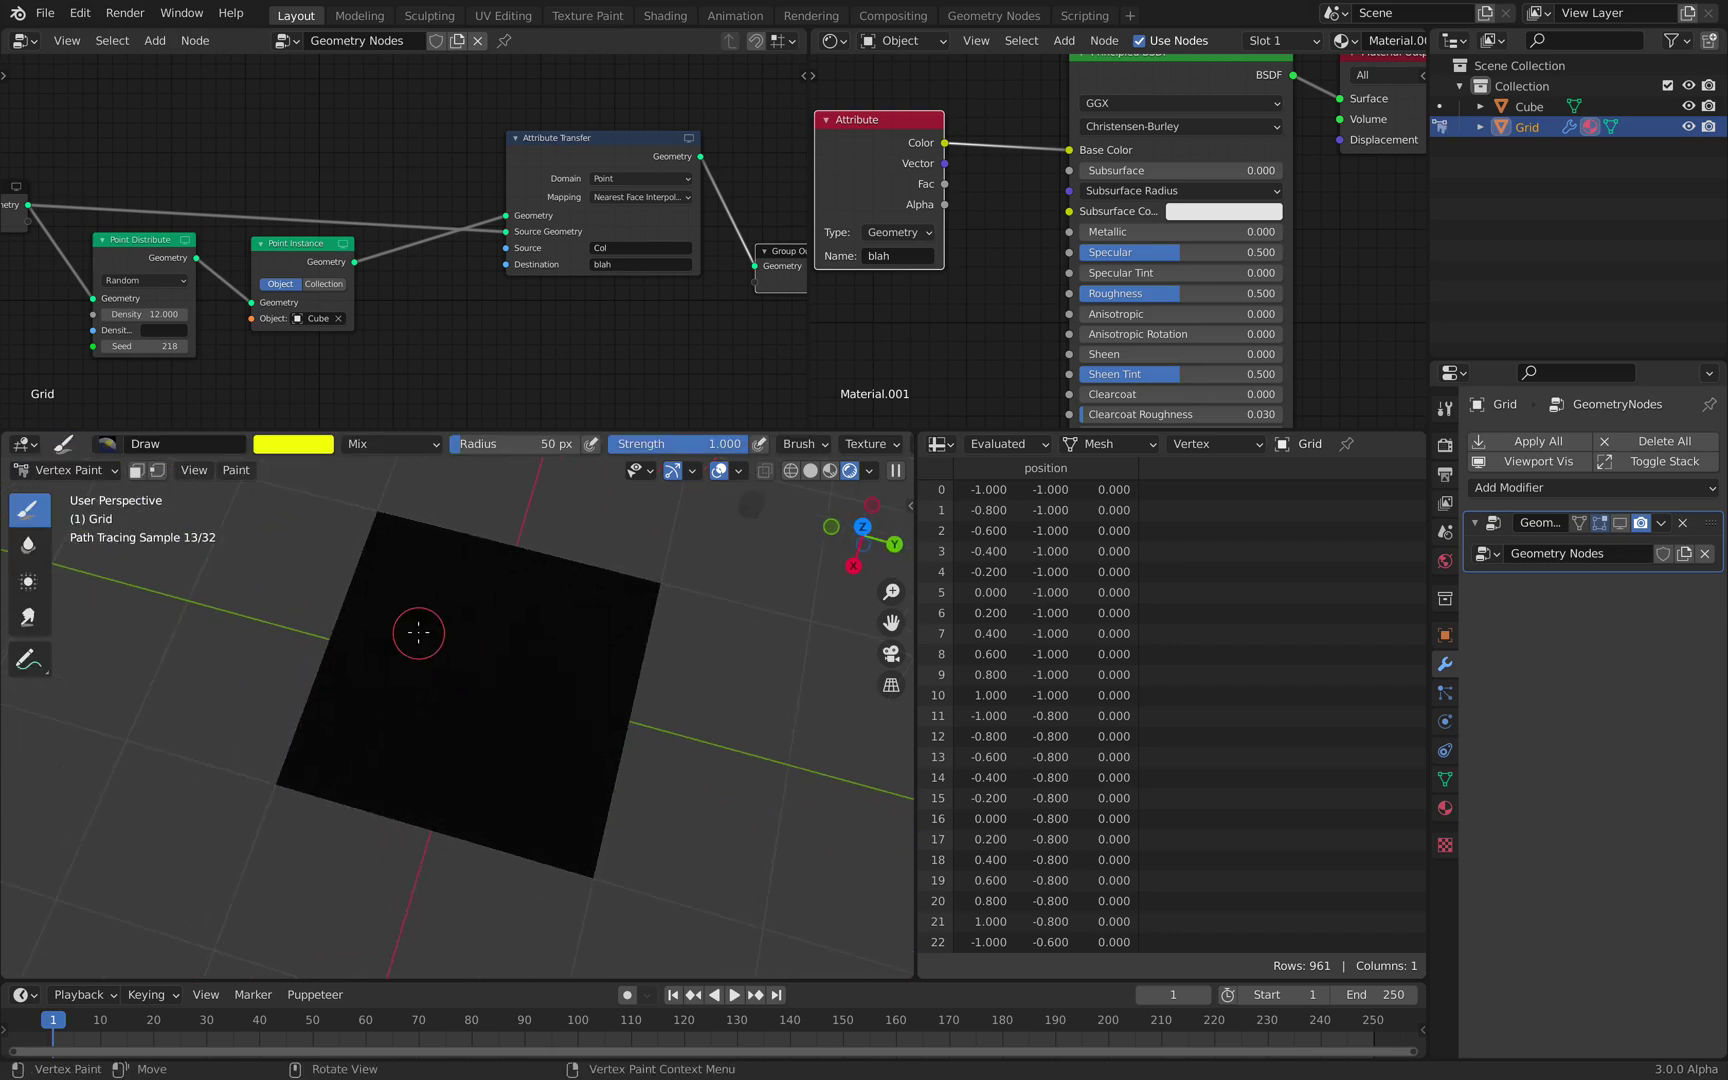
click(826, 475)
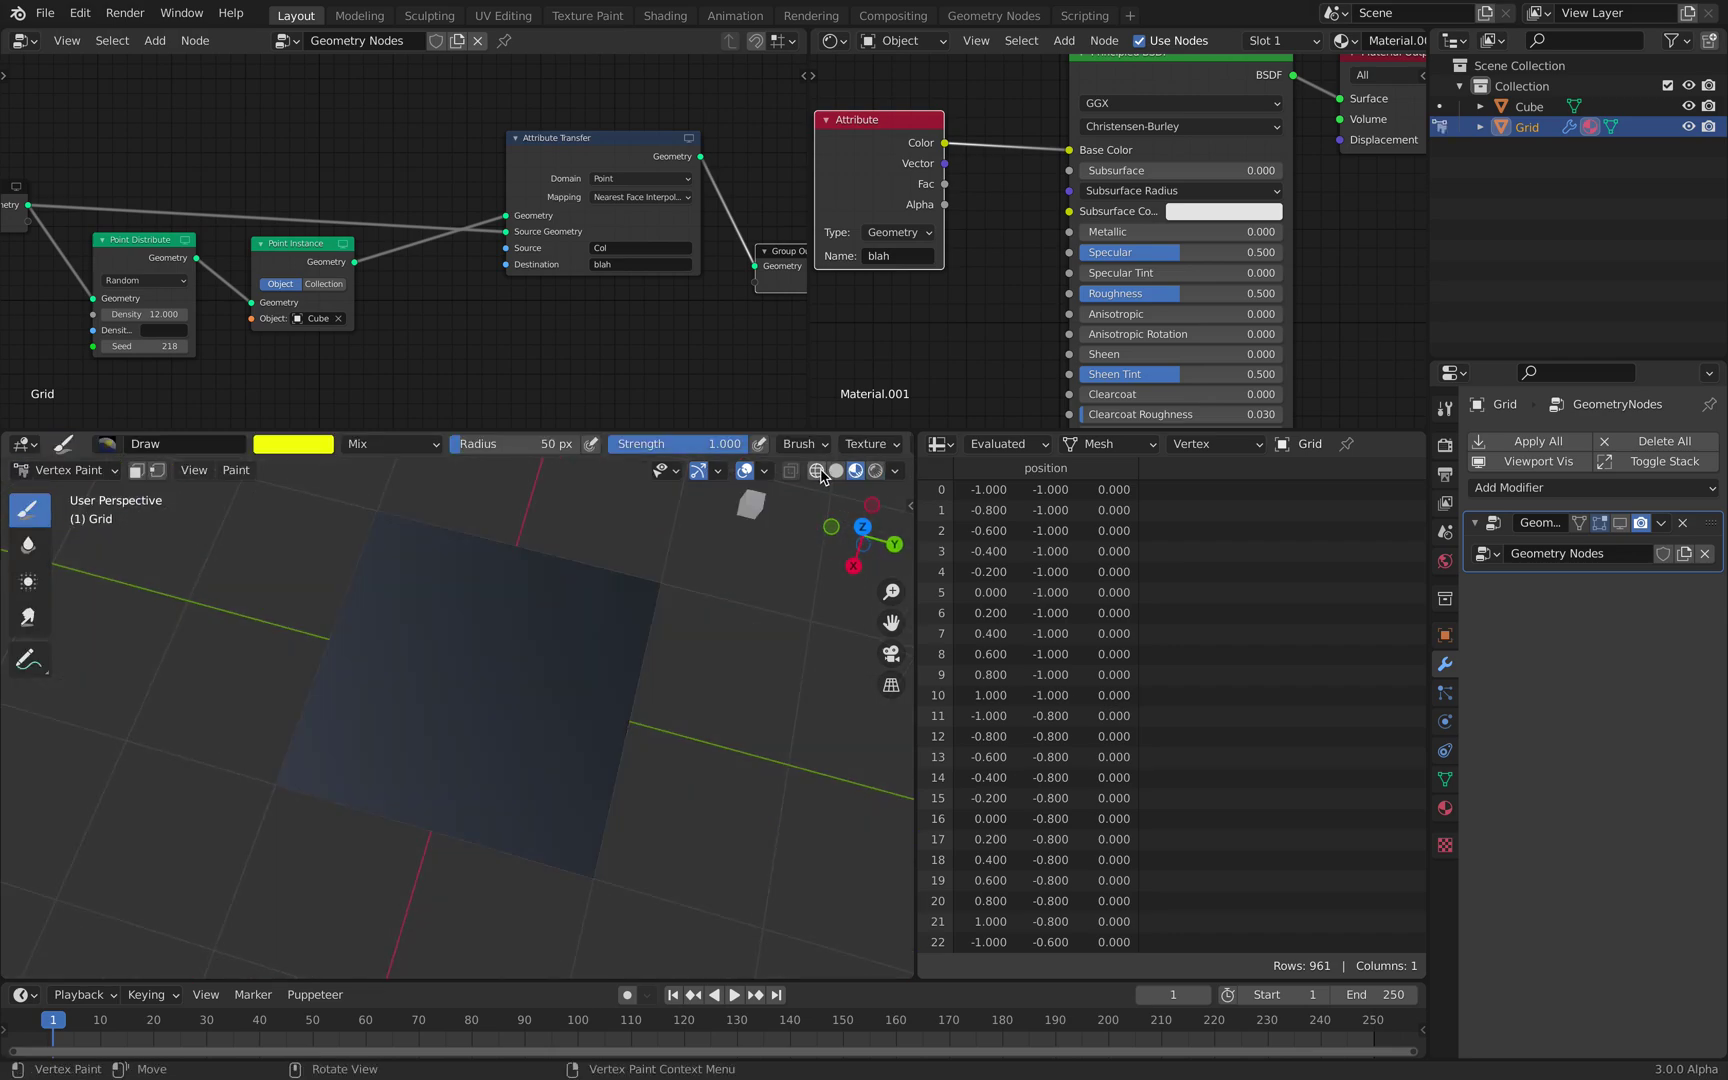
click(840, 478)
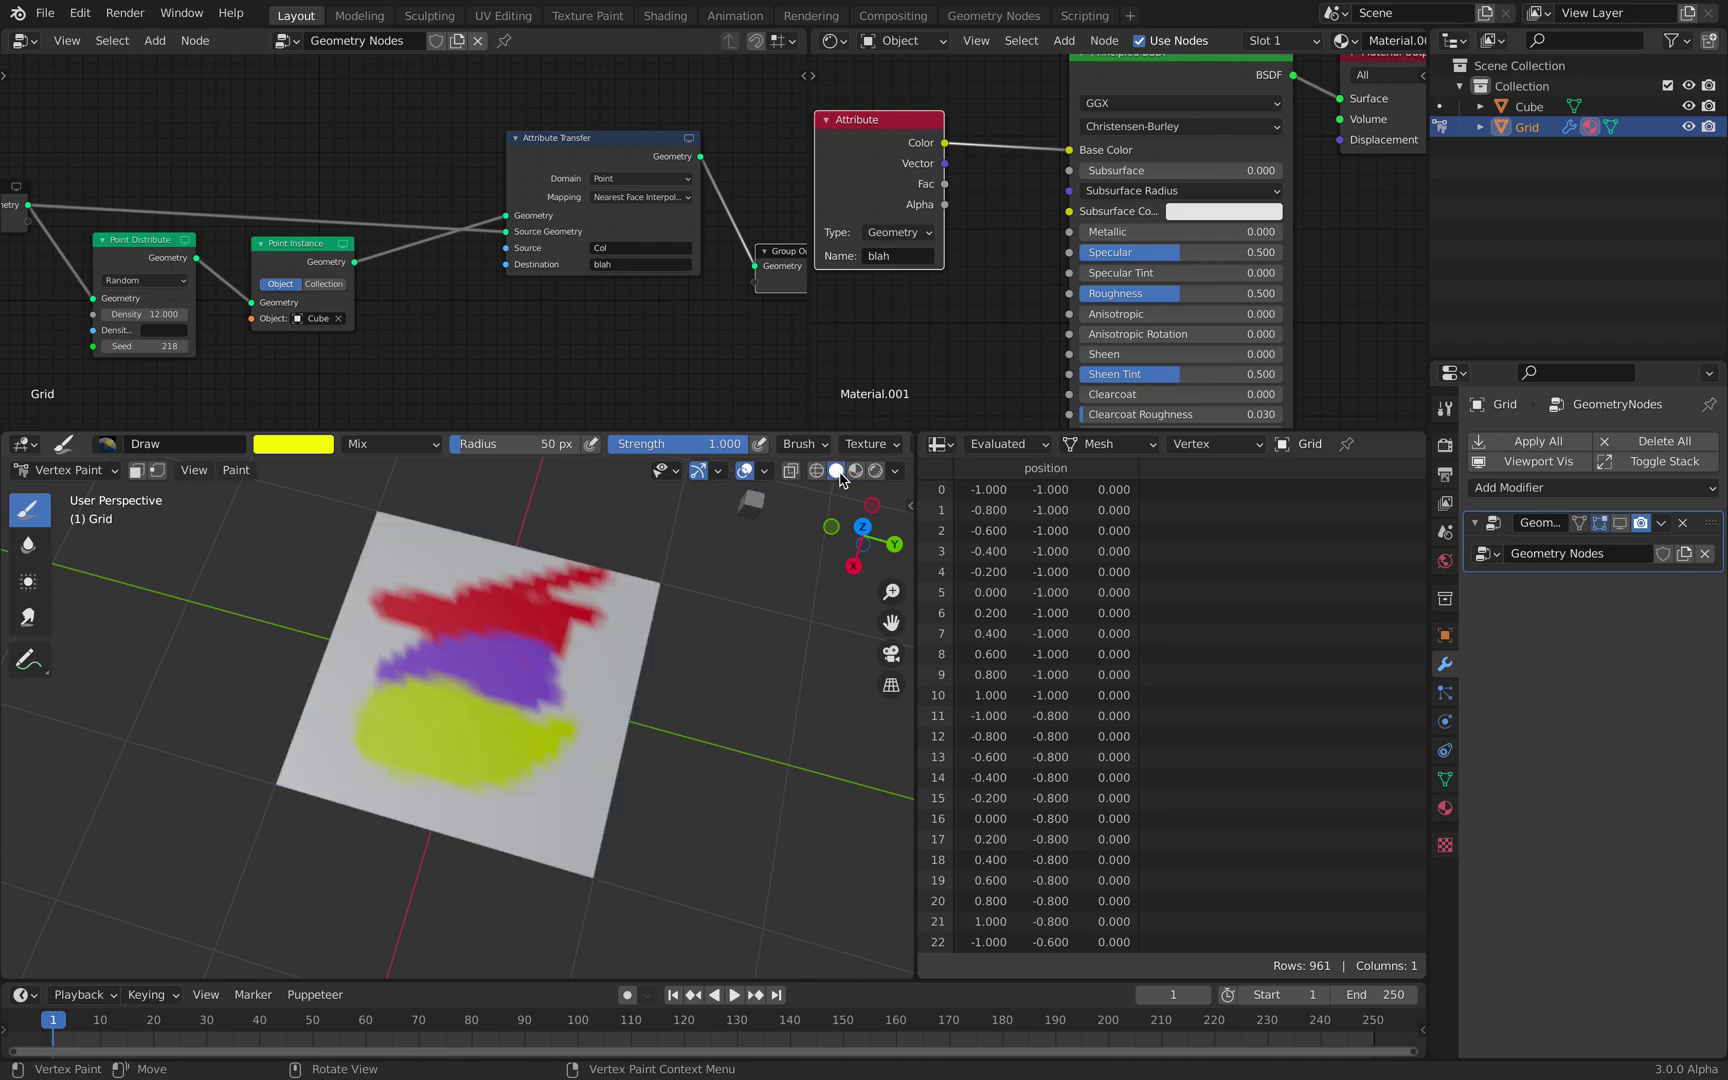
click(862, 527)
scroll(562, 576, down, 1)
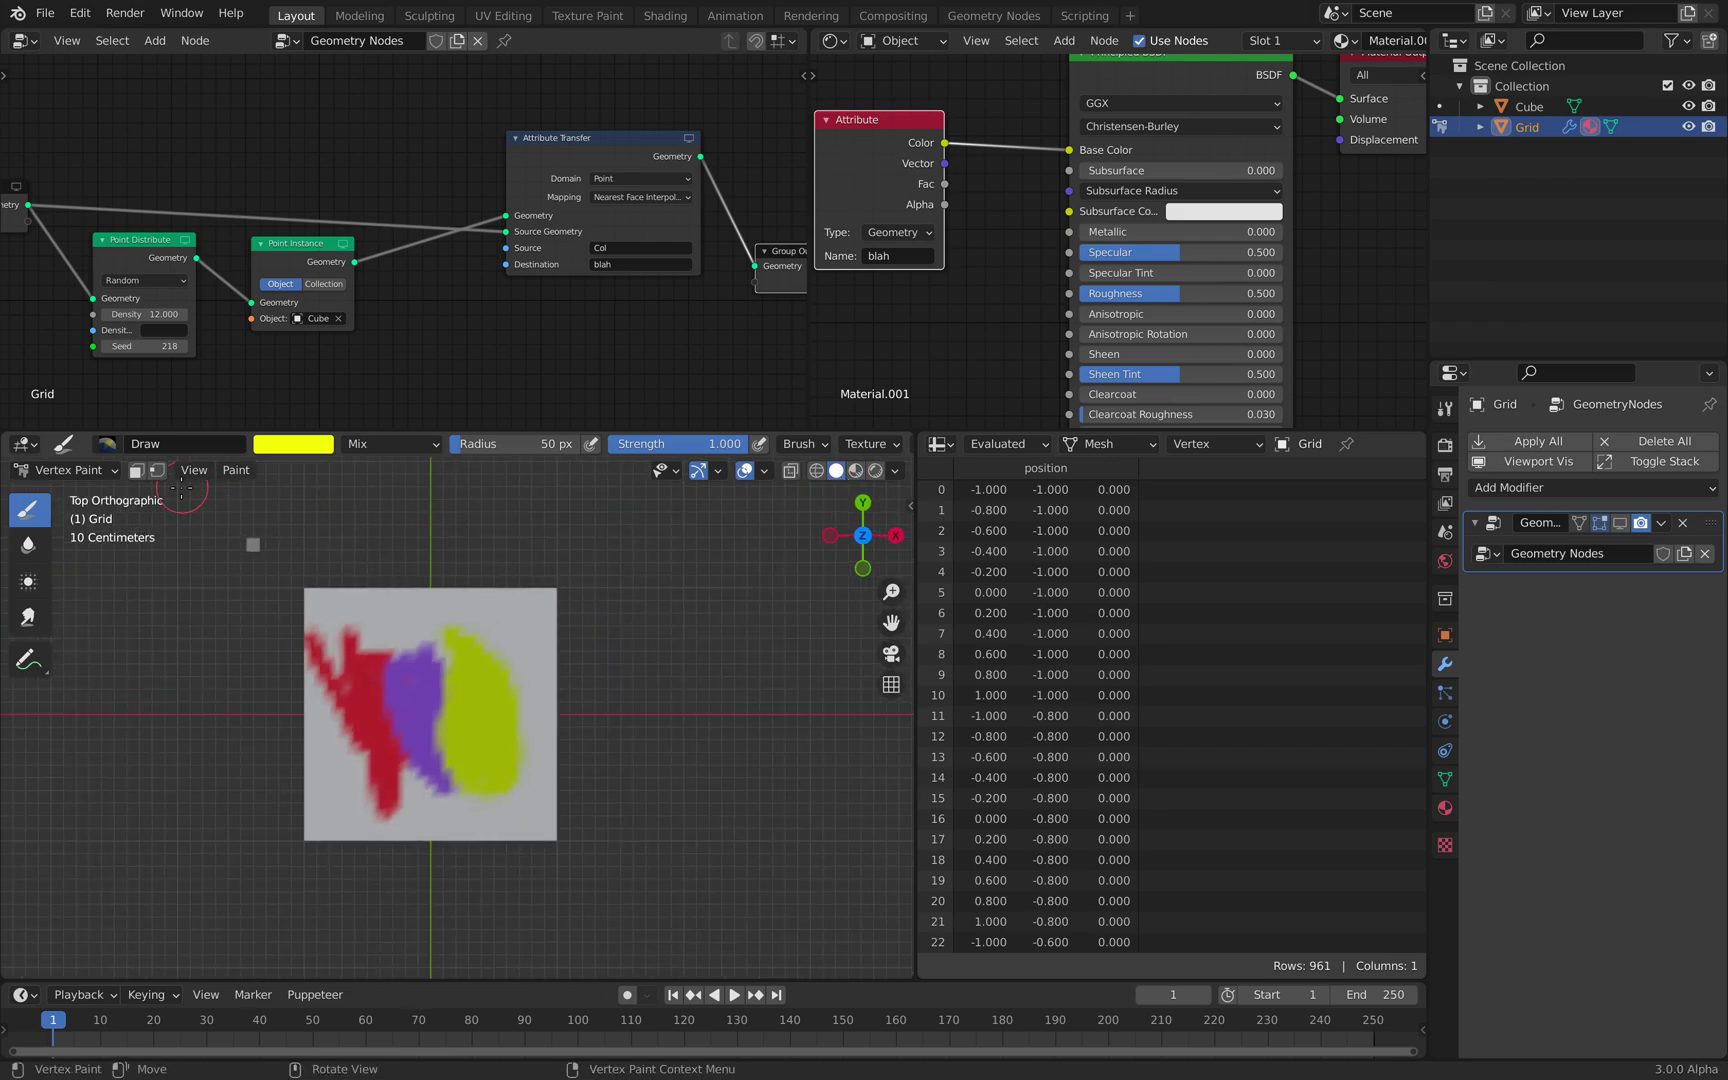
Fill the whole grid with the yellow vertex color and paint a red smiling mouth across its lower half
click(236, 470)
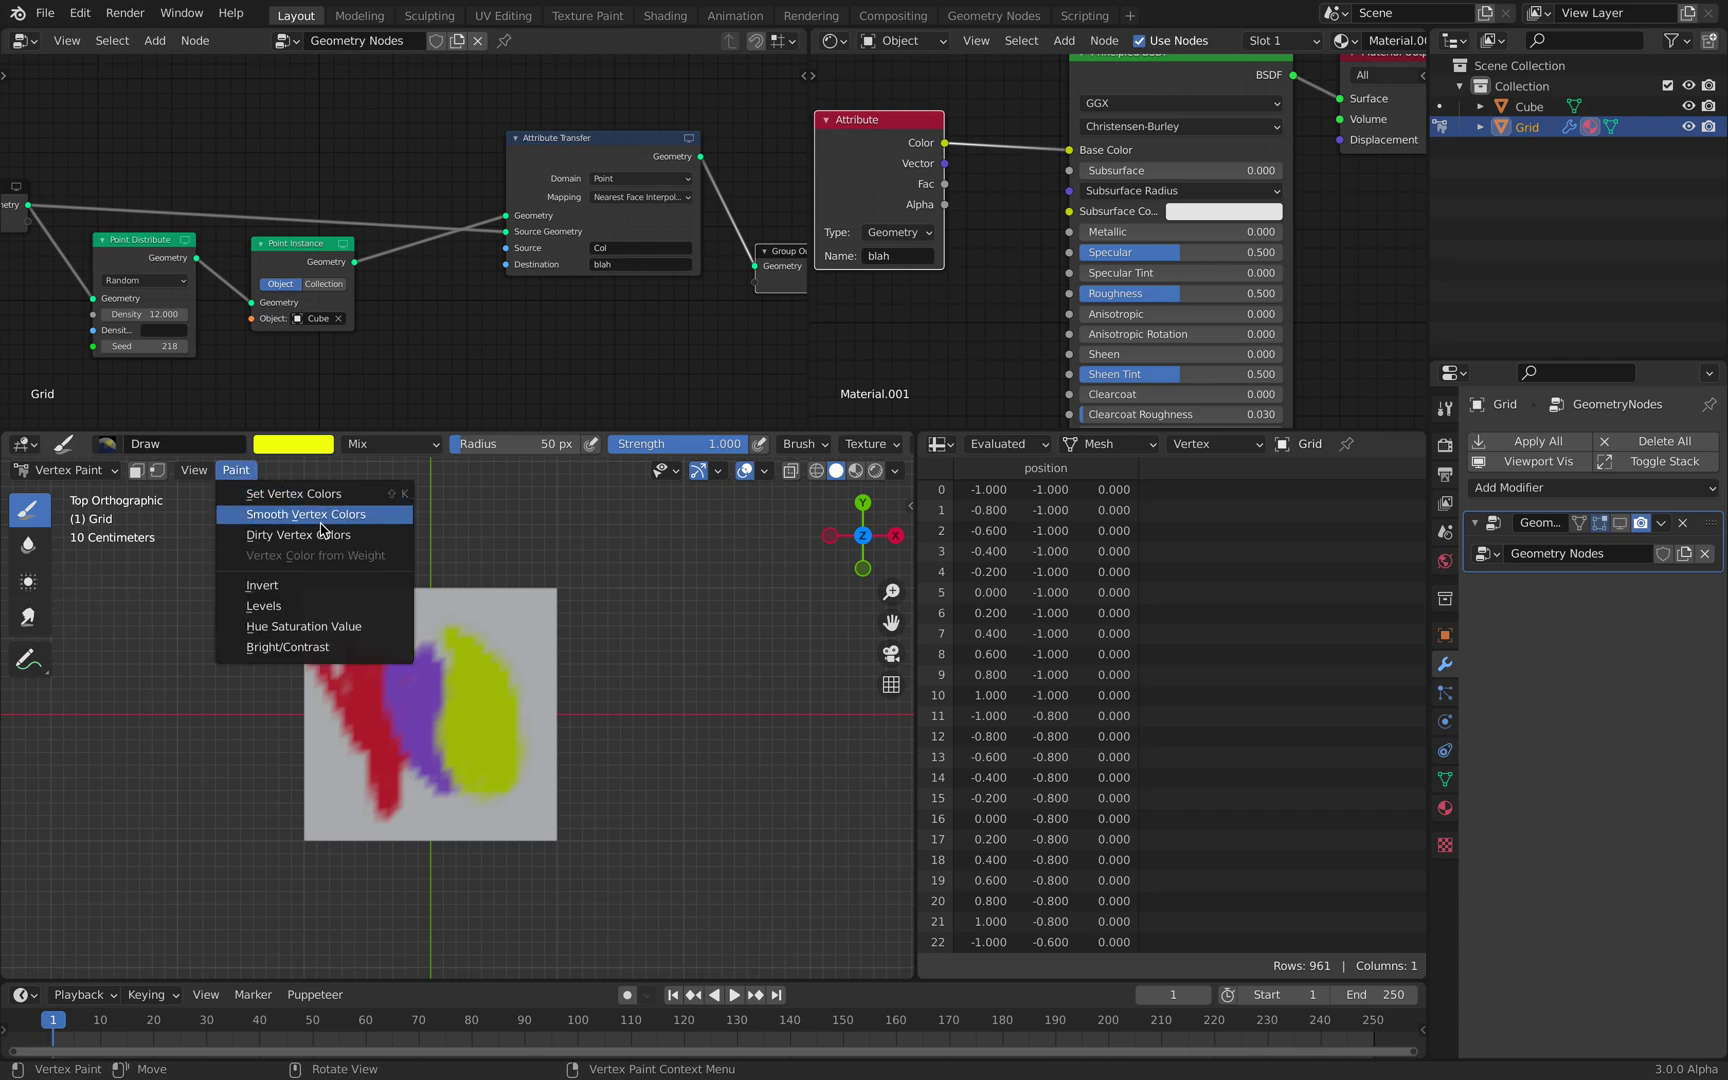
click(333, 494)
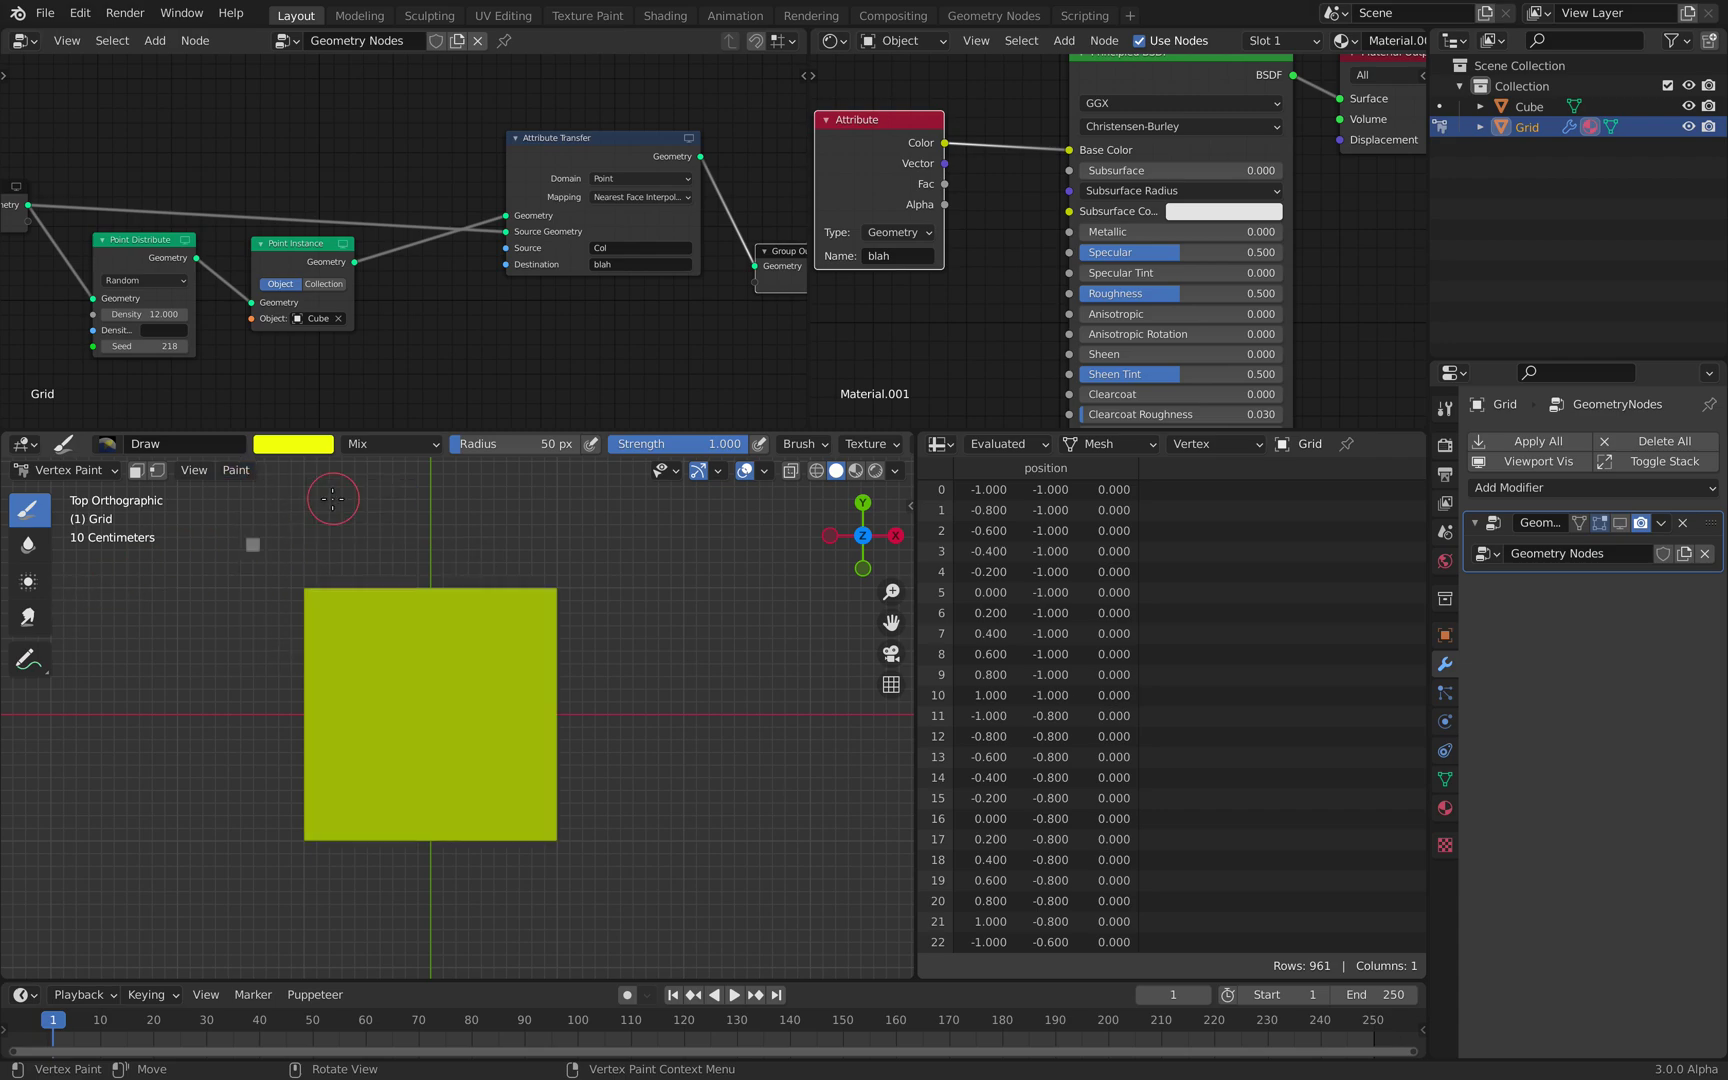
click(310, 444)
click(339, 287)
mouse_move(353, 737)
mouse_down()
mouse_move(525, 735)
mouse_move(337, 729)
mouse_up()
Paint a green left eye, a blue right eye and a blue nose above the mouth on the grid
click(295, 452)
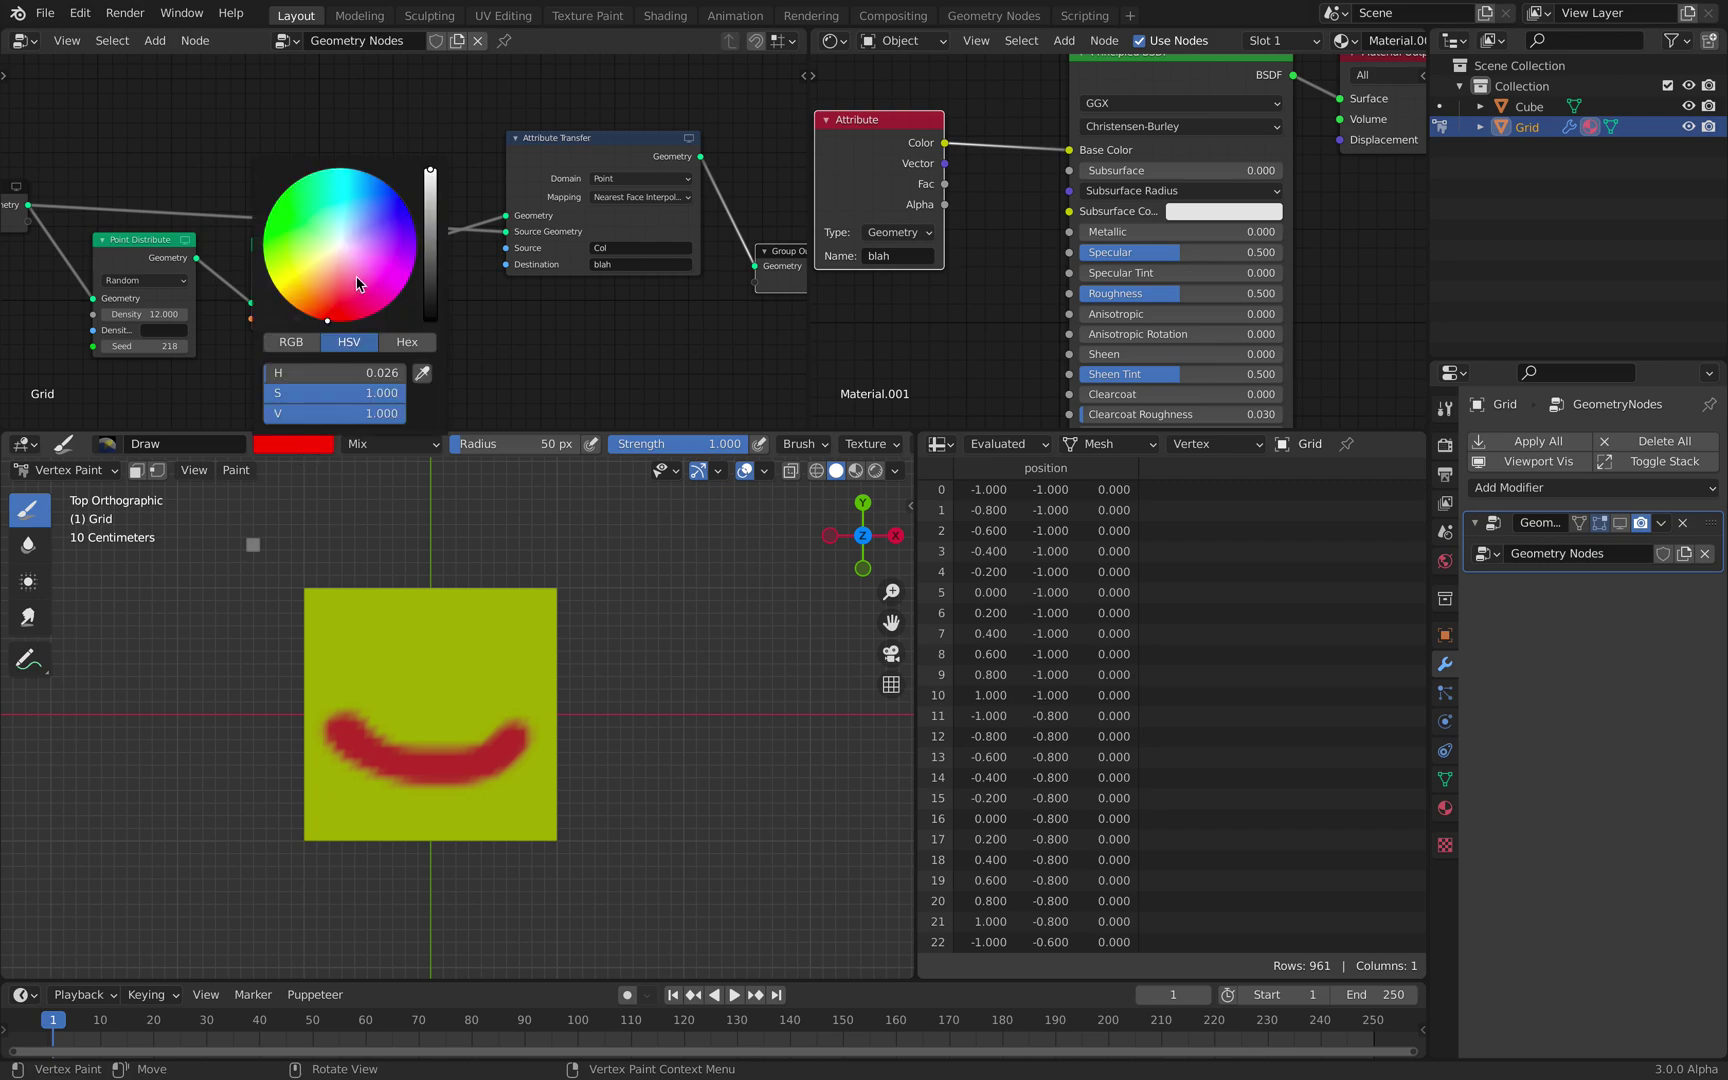
click(361, 285)
click(365, 640)
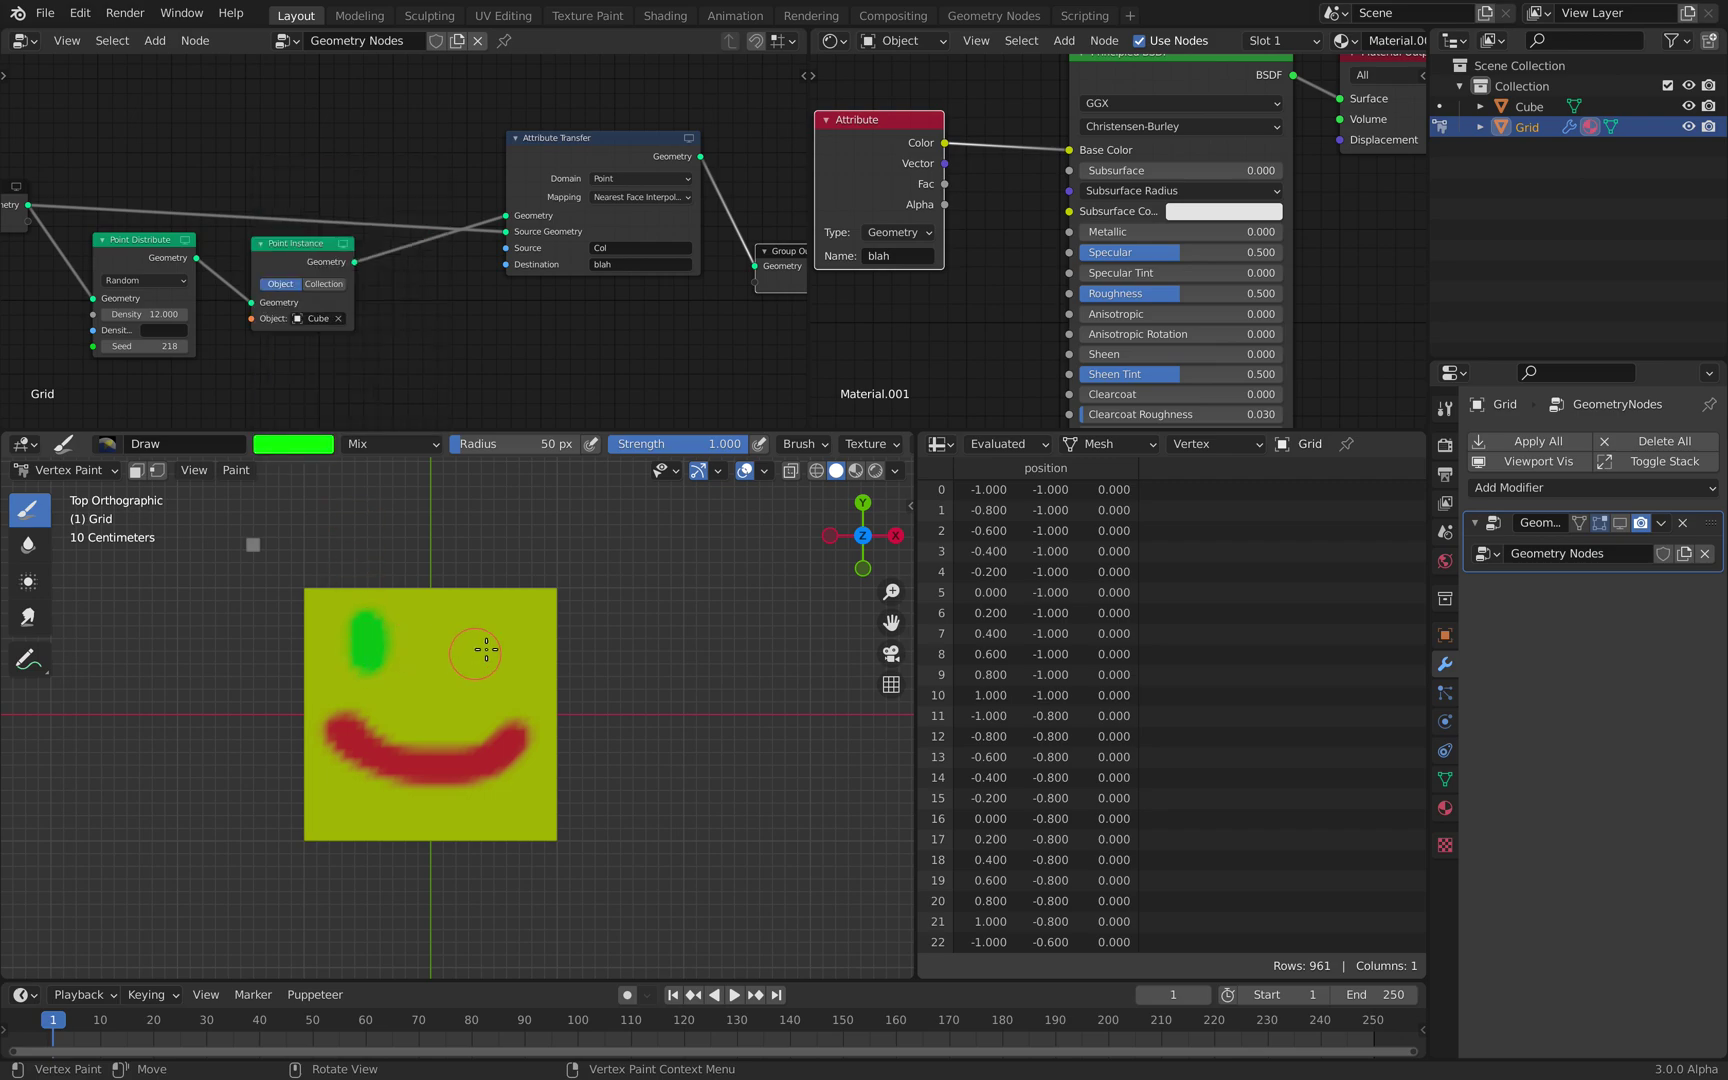
click(301, 448)
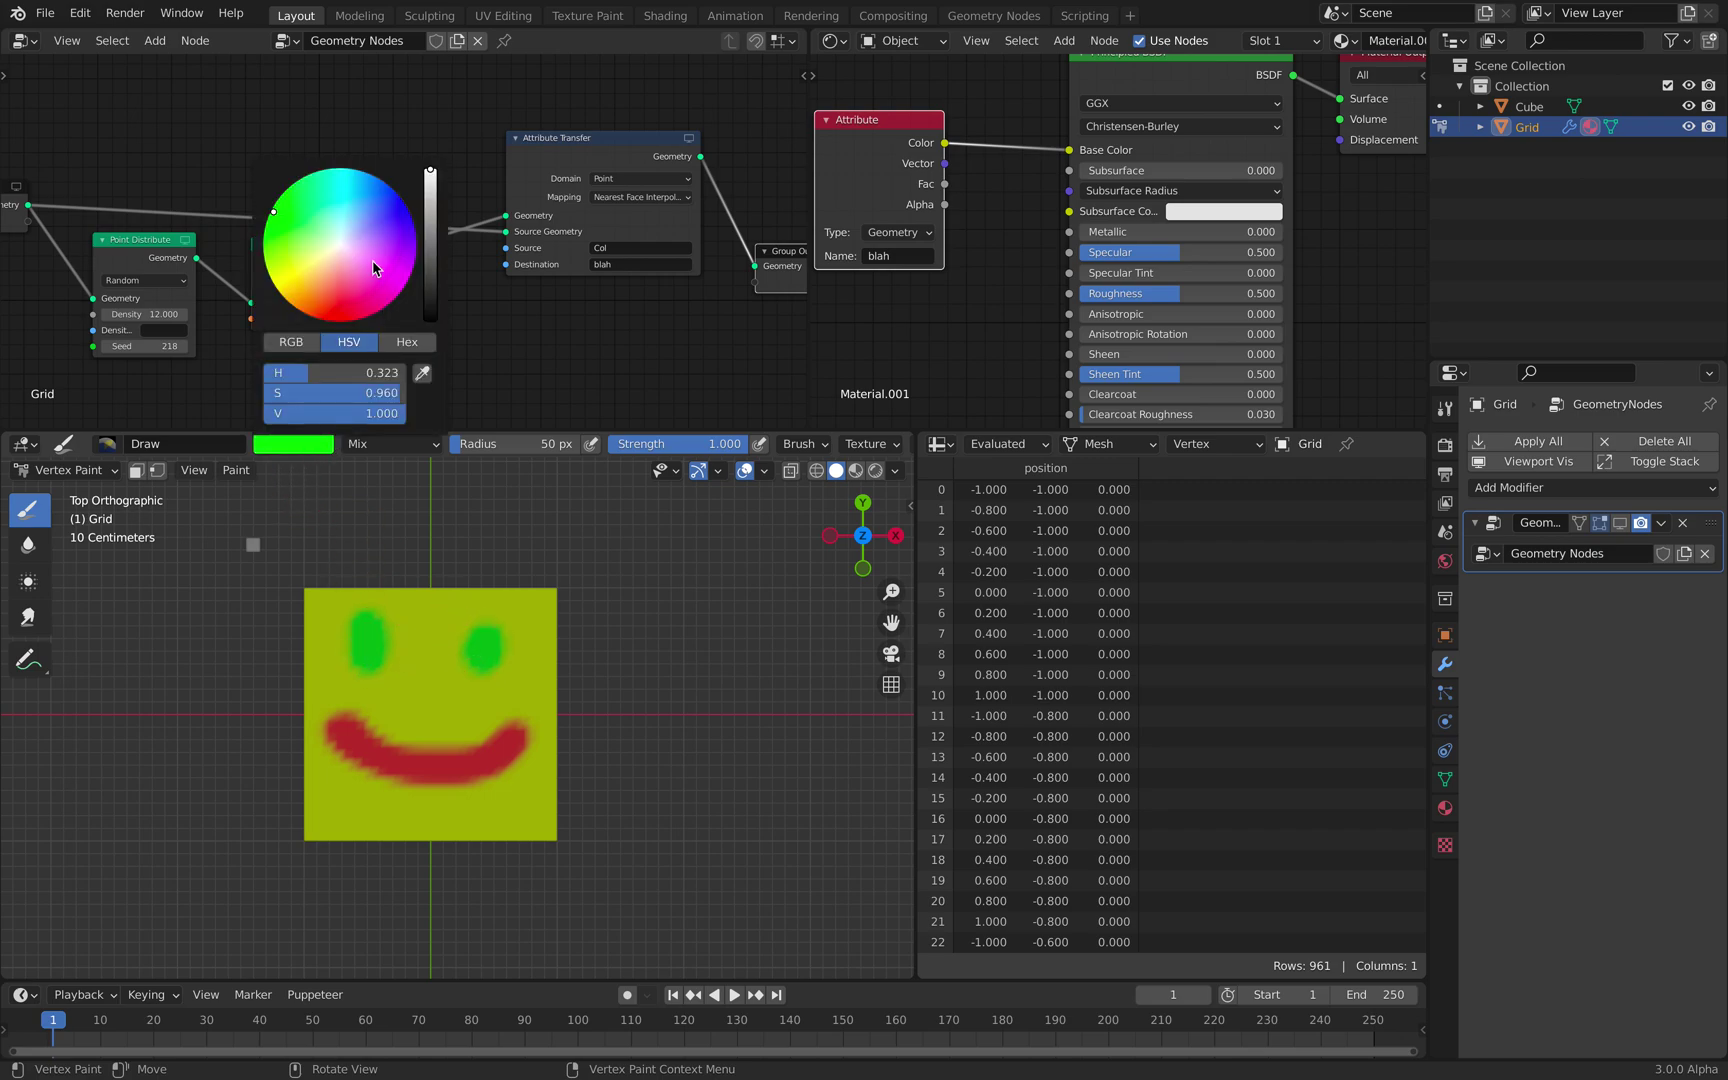
click(373, 261)
drag(475, 637, 481, 662)
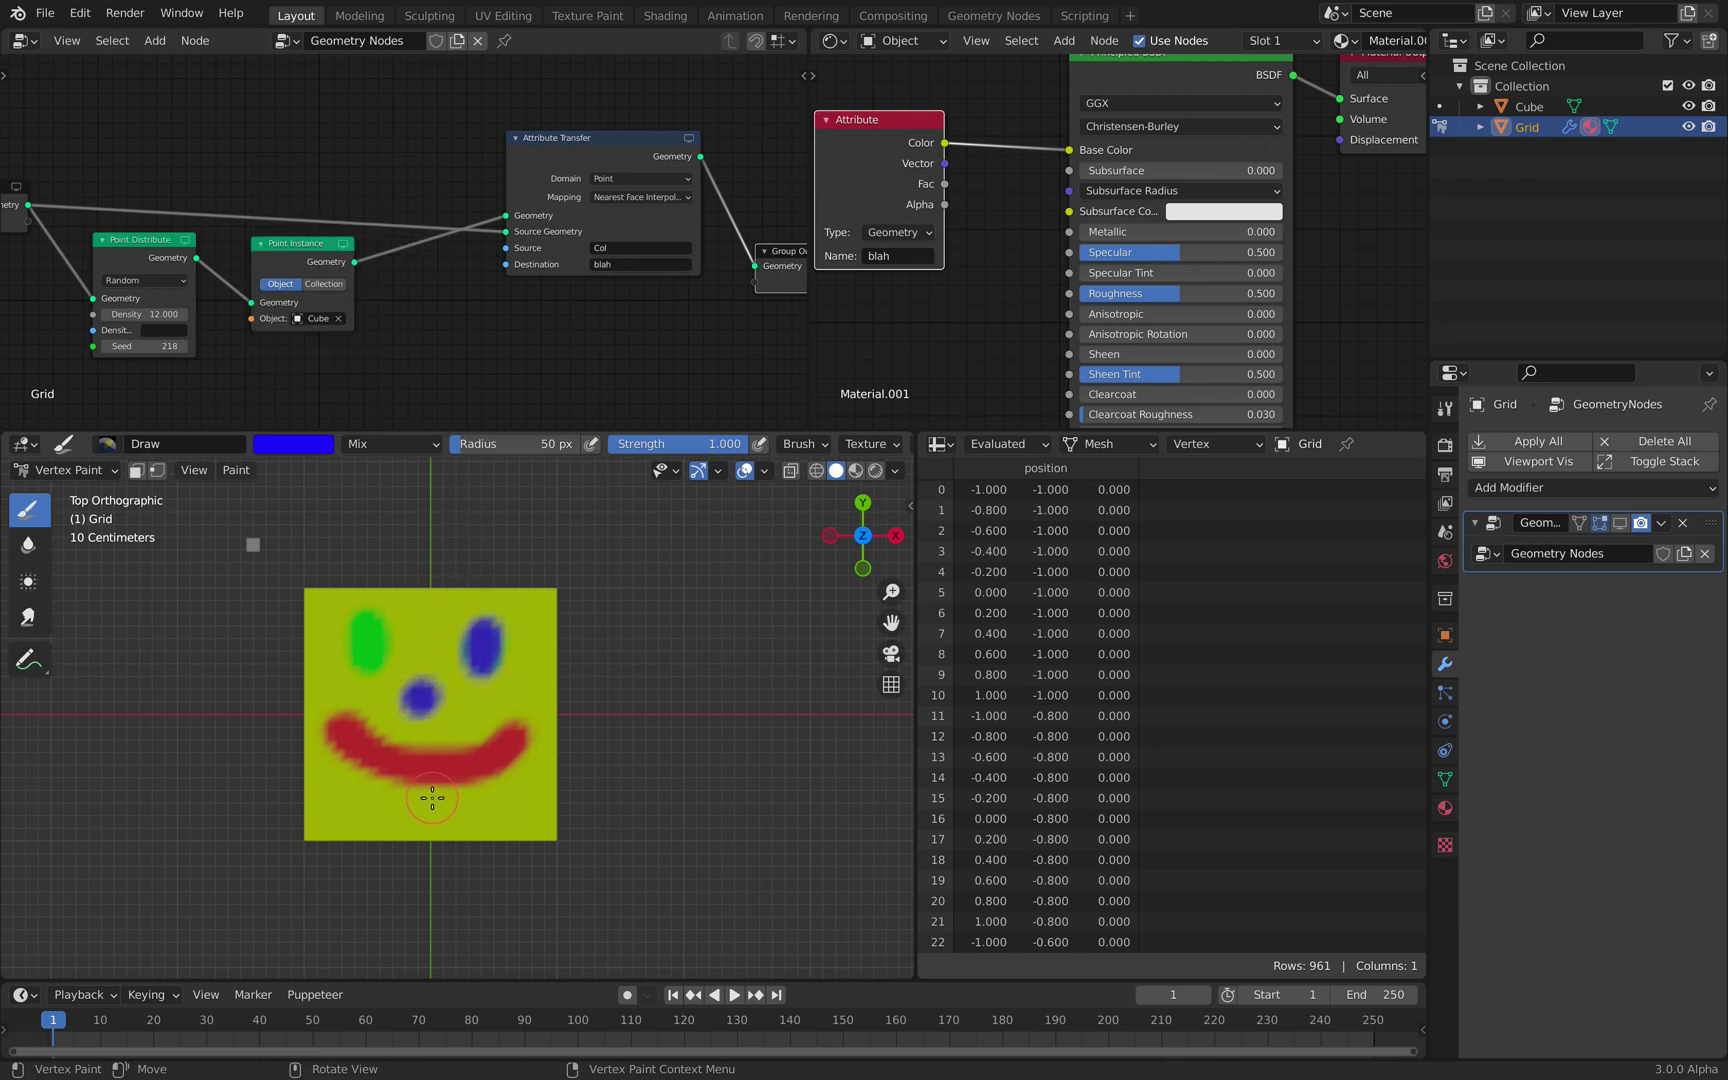
Change the brush color to red and paint over the nose between the two eyes
click(45, 481)
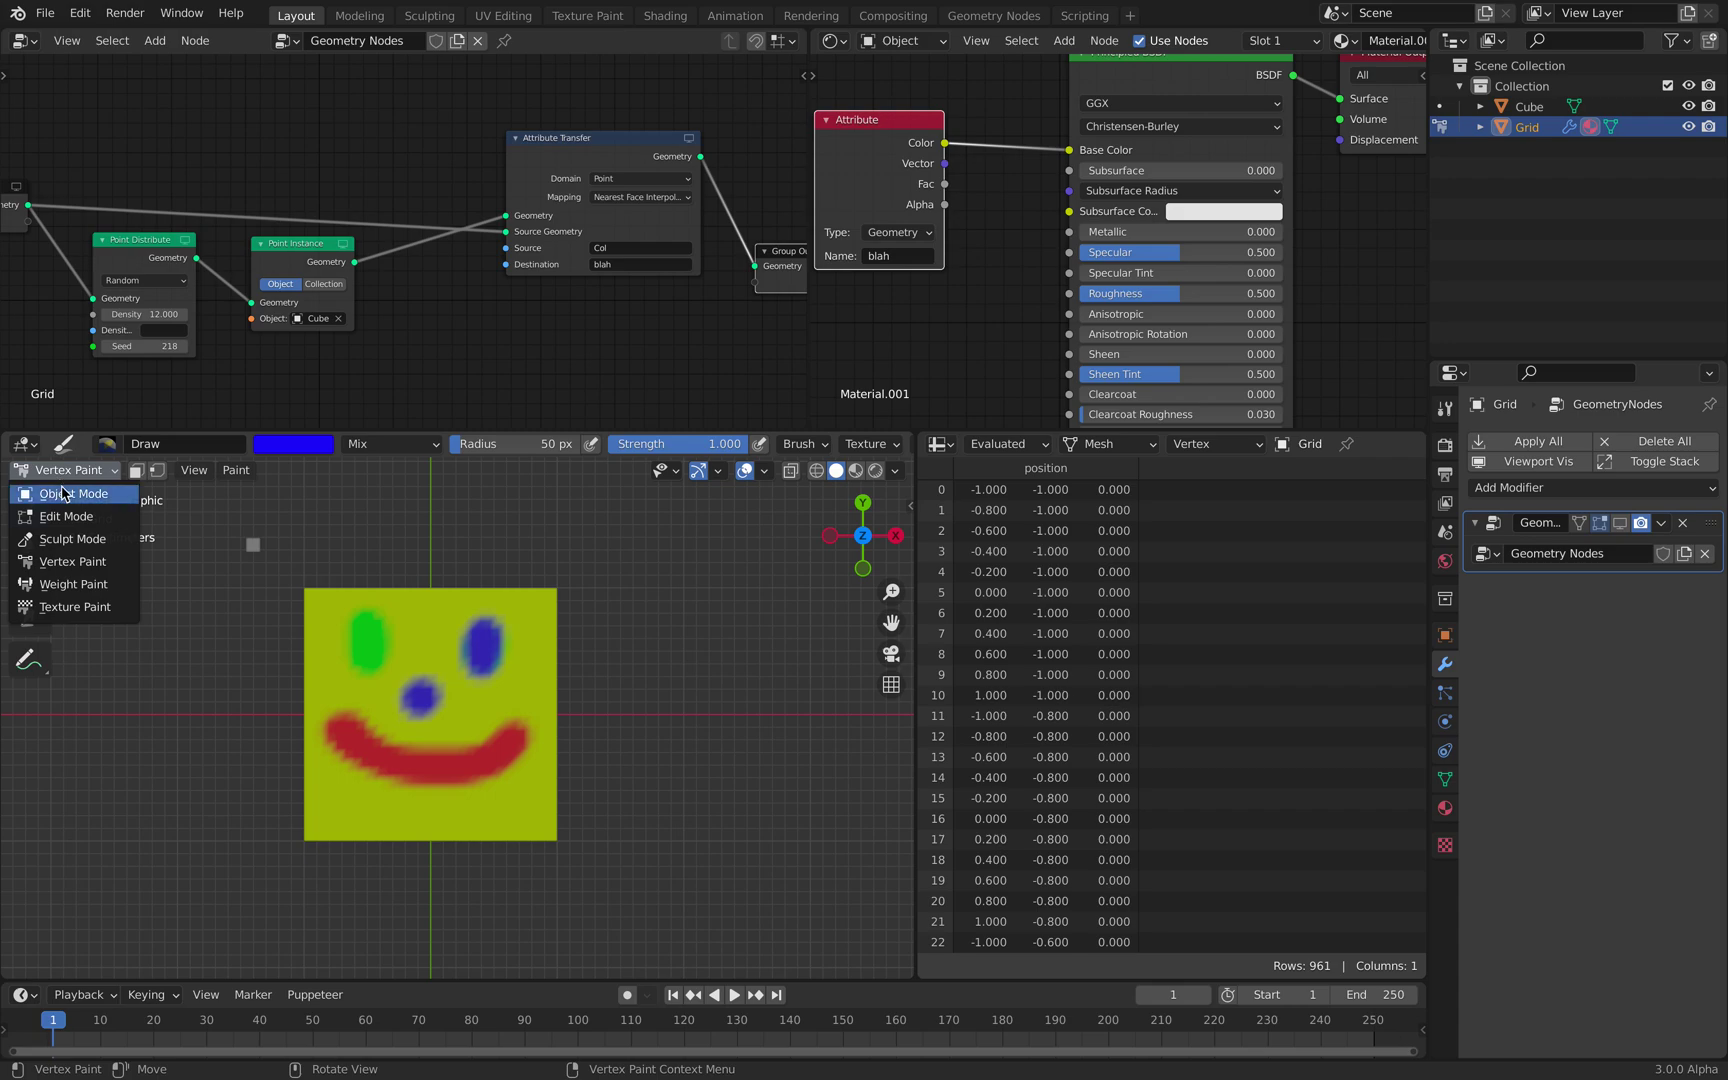
click(283, 452)
drag(406, 205, 340, 321)
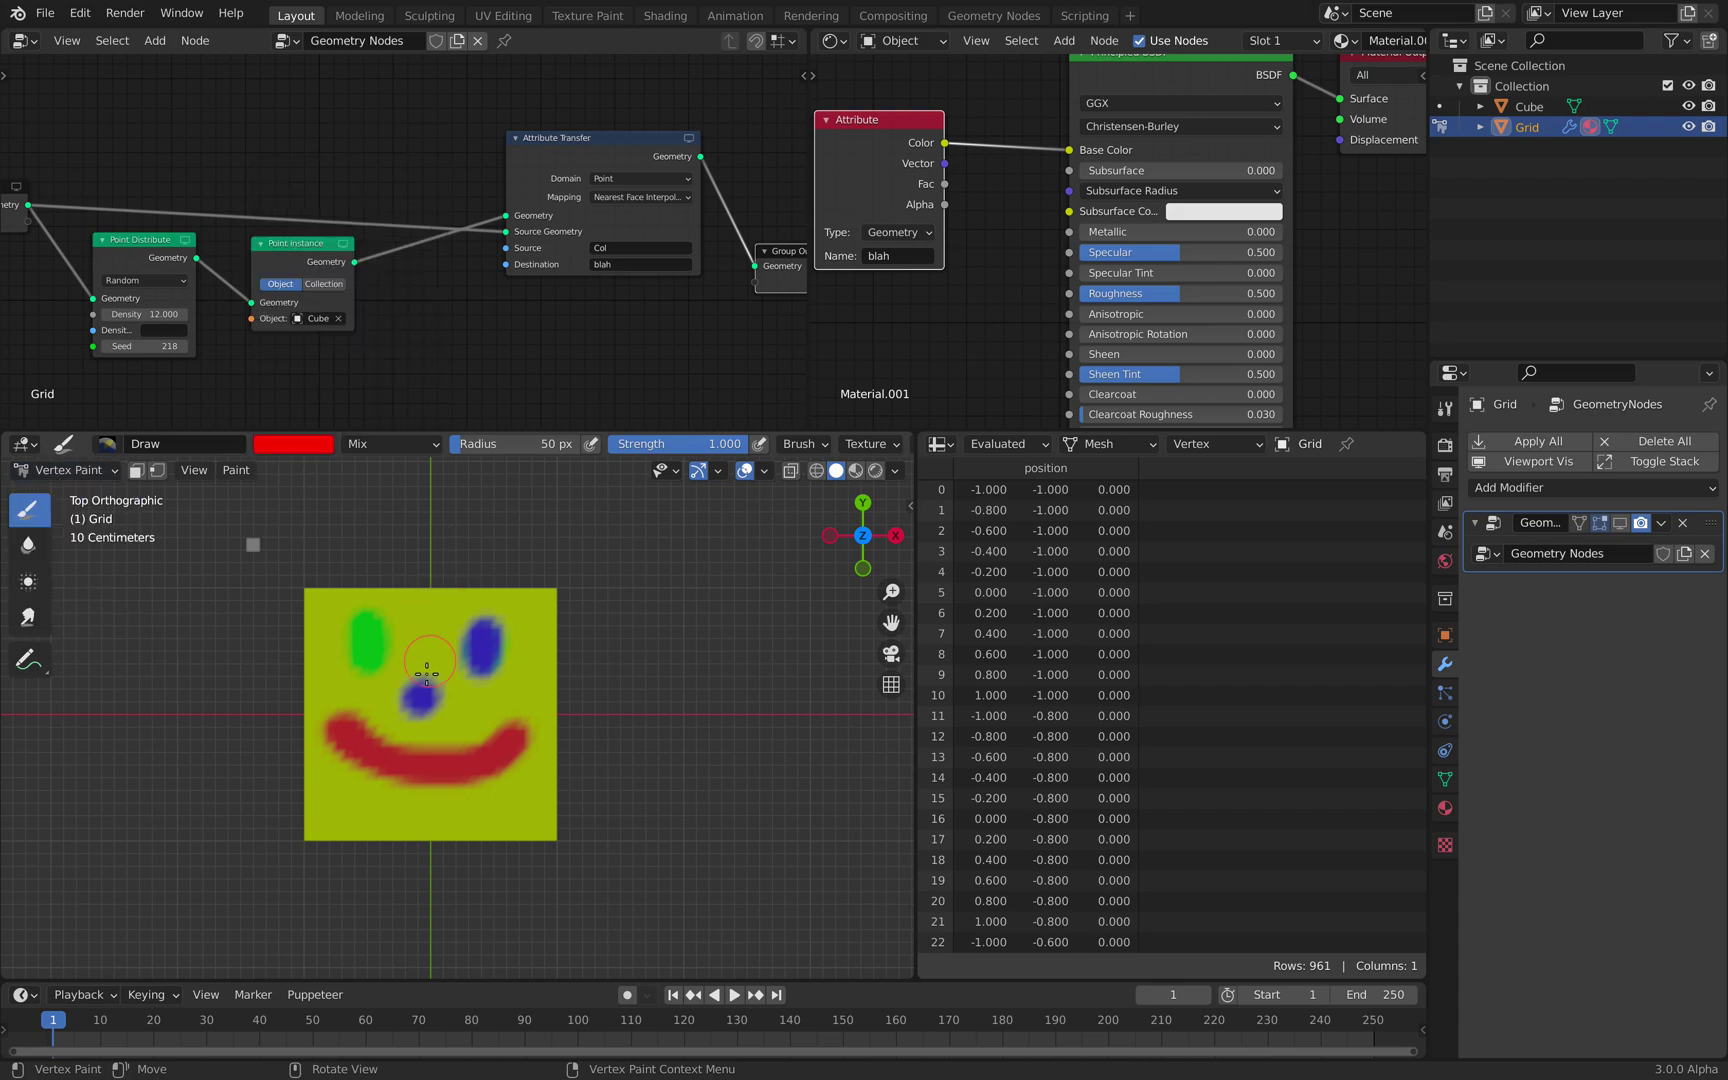
Return the grid to Object Mode and turn the GeometryNodes modifier's viewport display back on
click(65, 470)
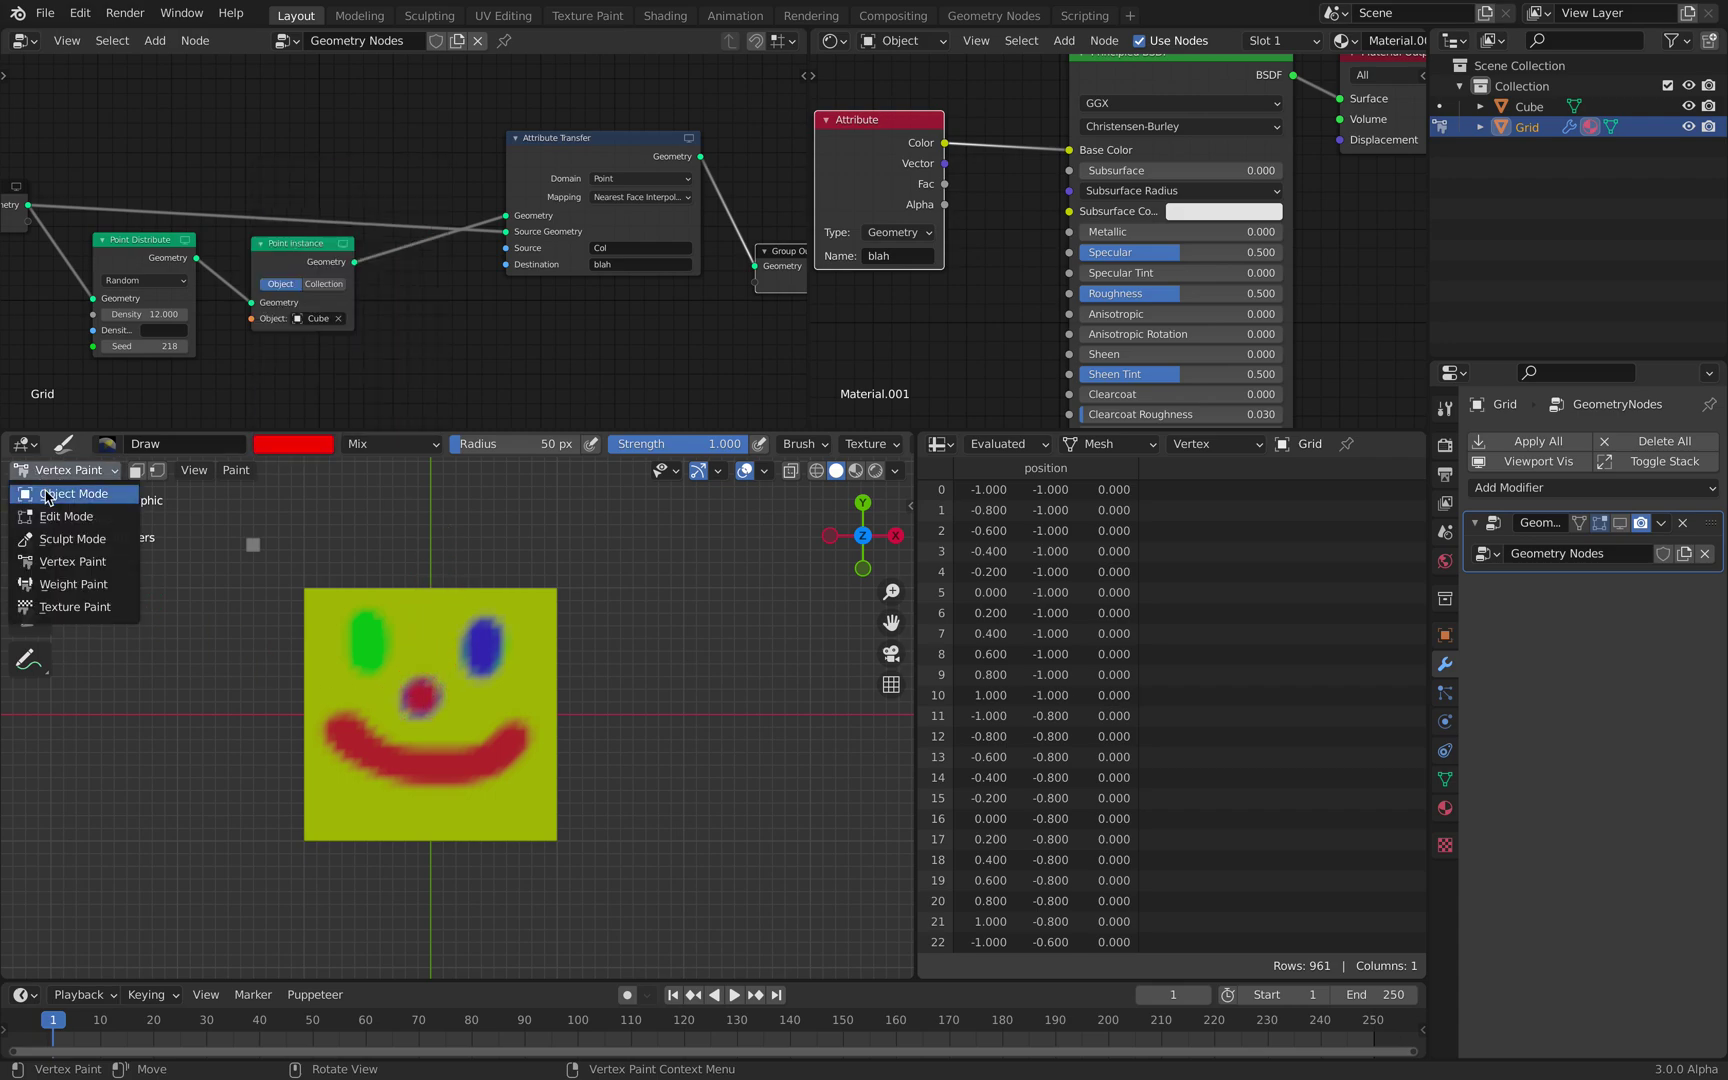
click(62, 490)
middle_drag(430, 690, 559, 567)
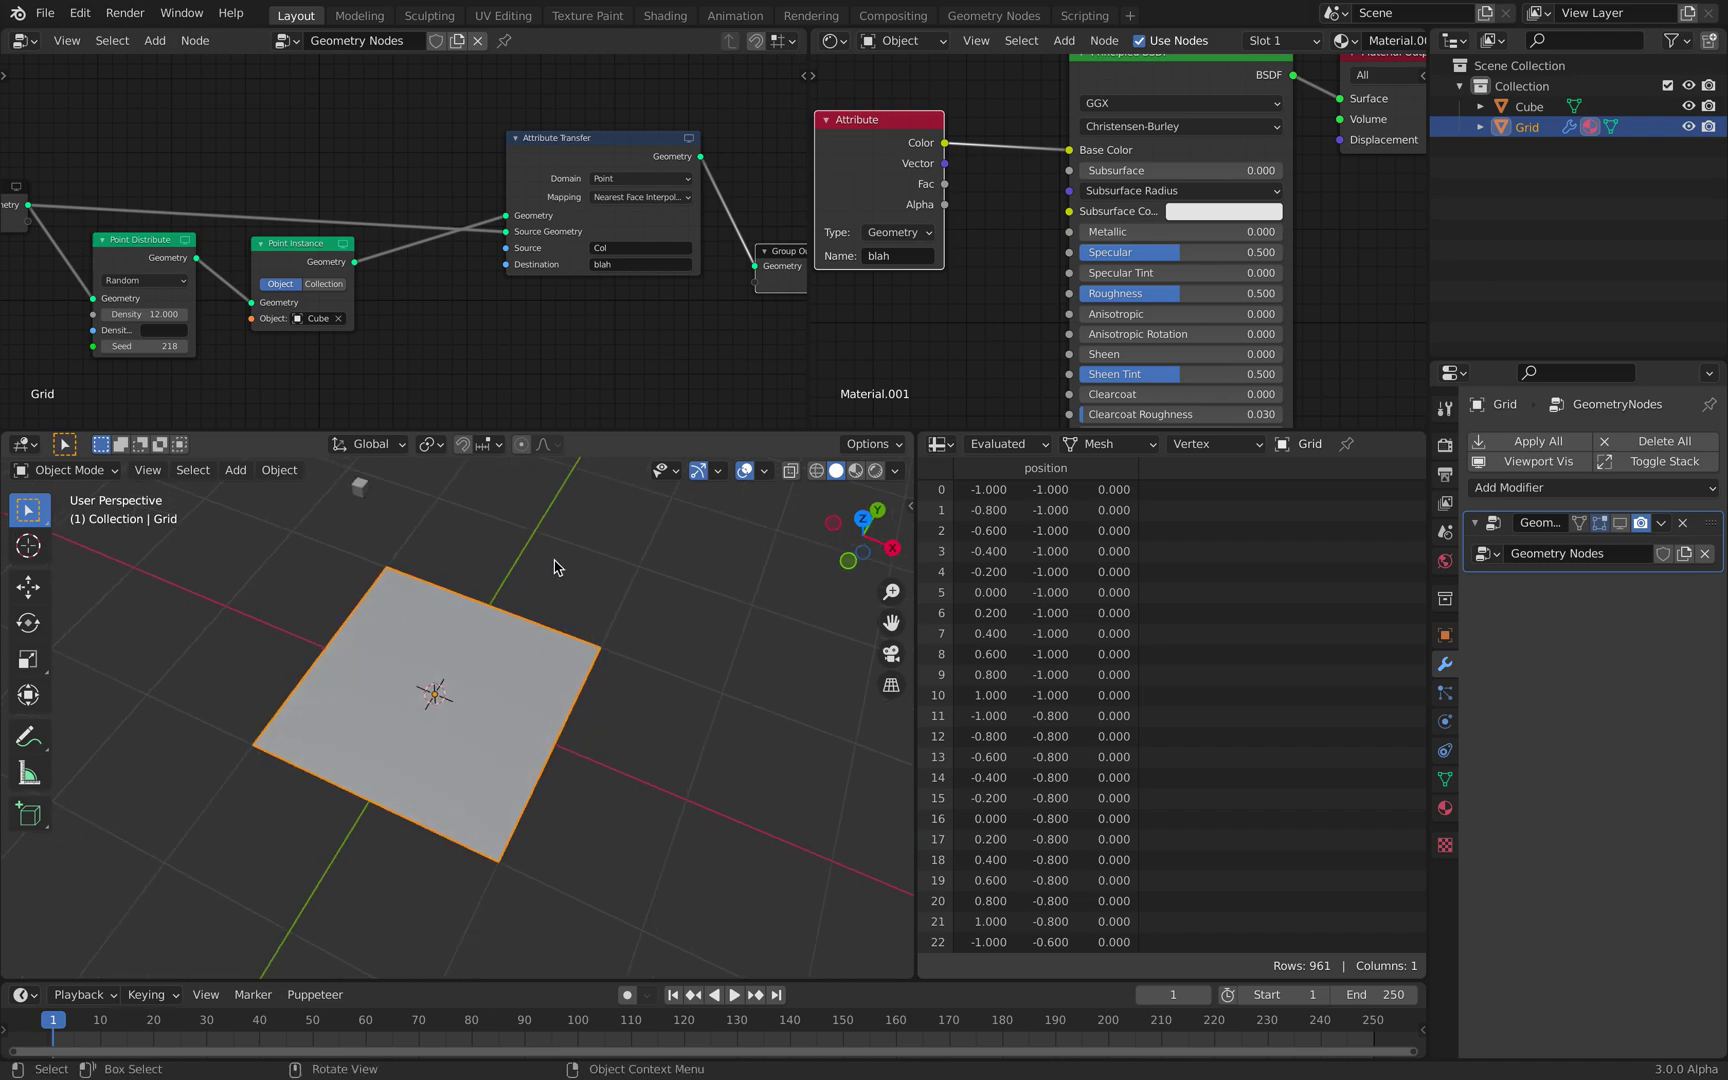
click(1620, 524)
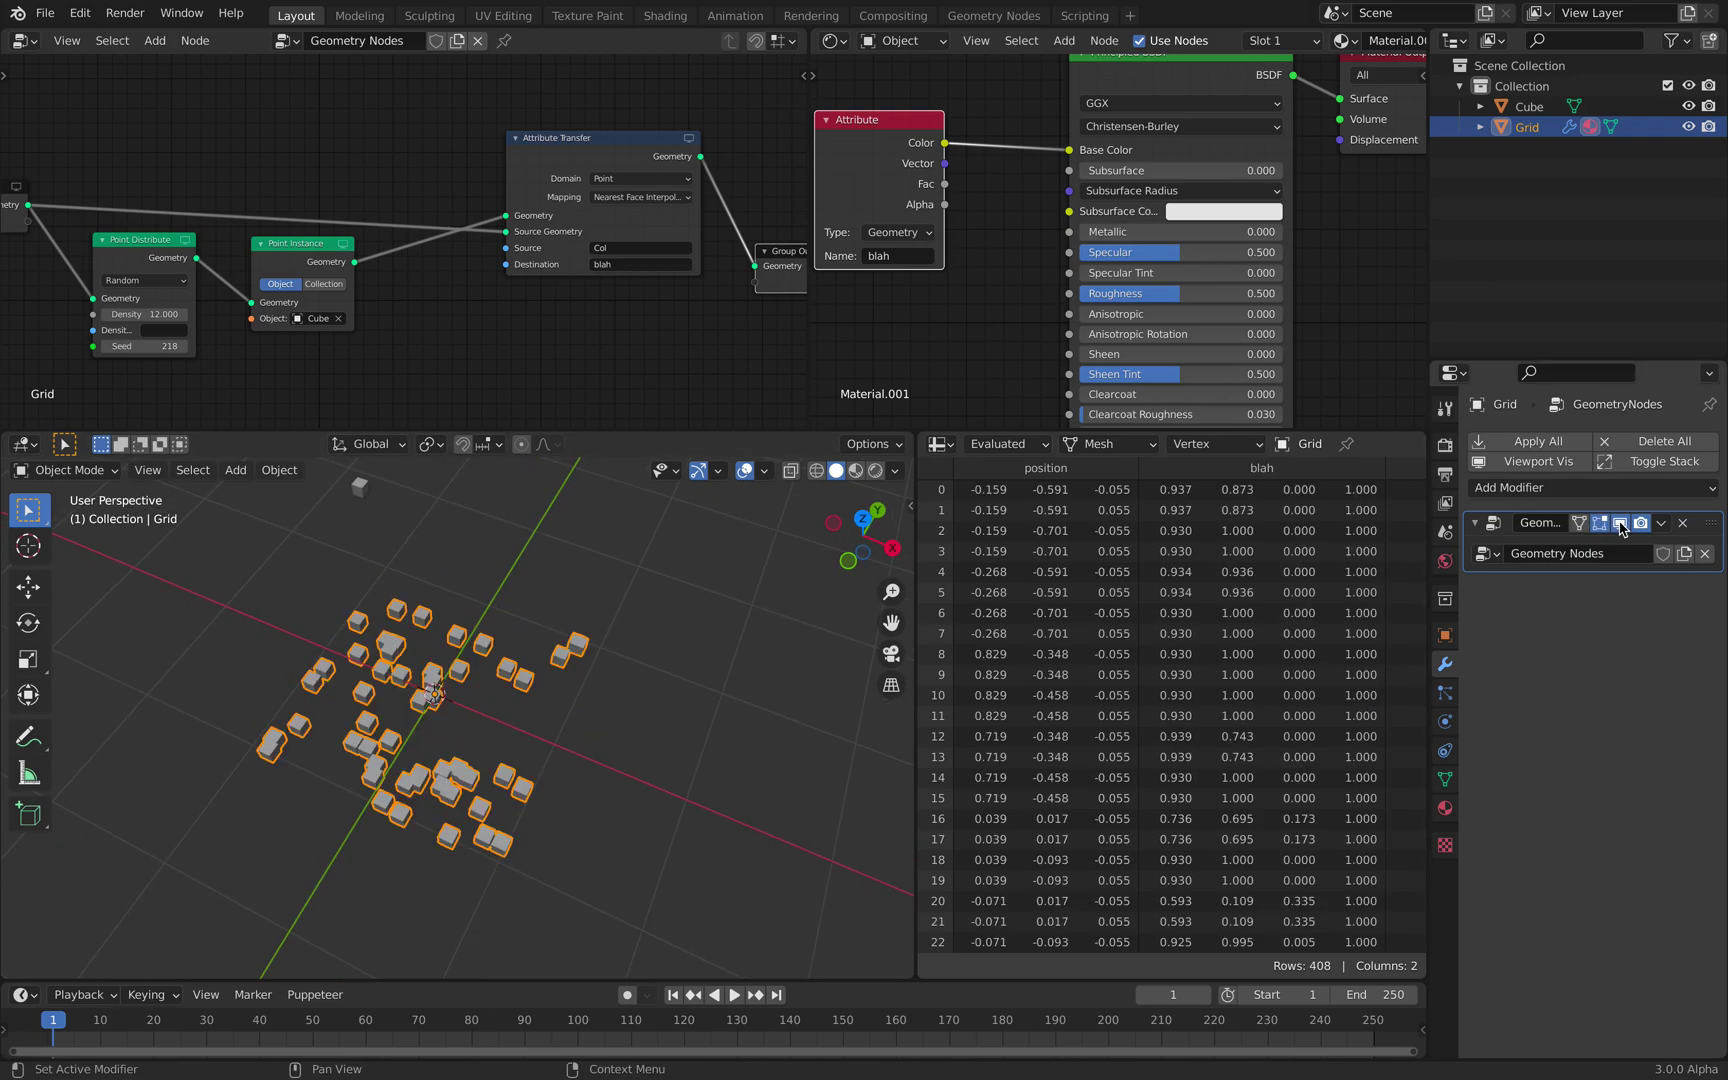
Switch the 3D viewport to rendered shading, deselect the grid and save the file
mouse_move(545, 600)
middle_down()
mouse_move(572, 589)
mouse_move(600, 625)
mouse_move(478, 679)
middle_up()
click(876, 470)
click(528, 625)
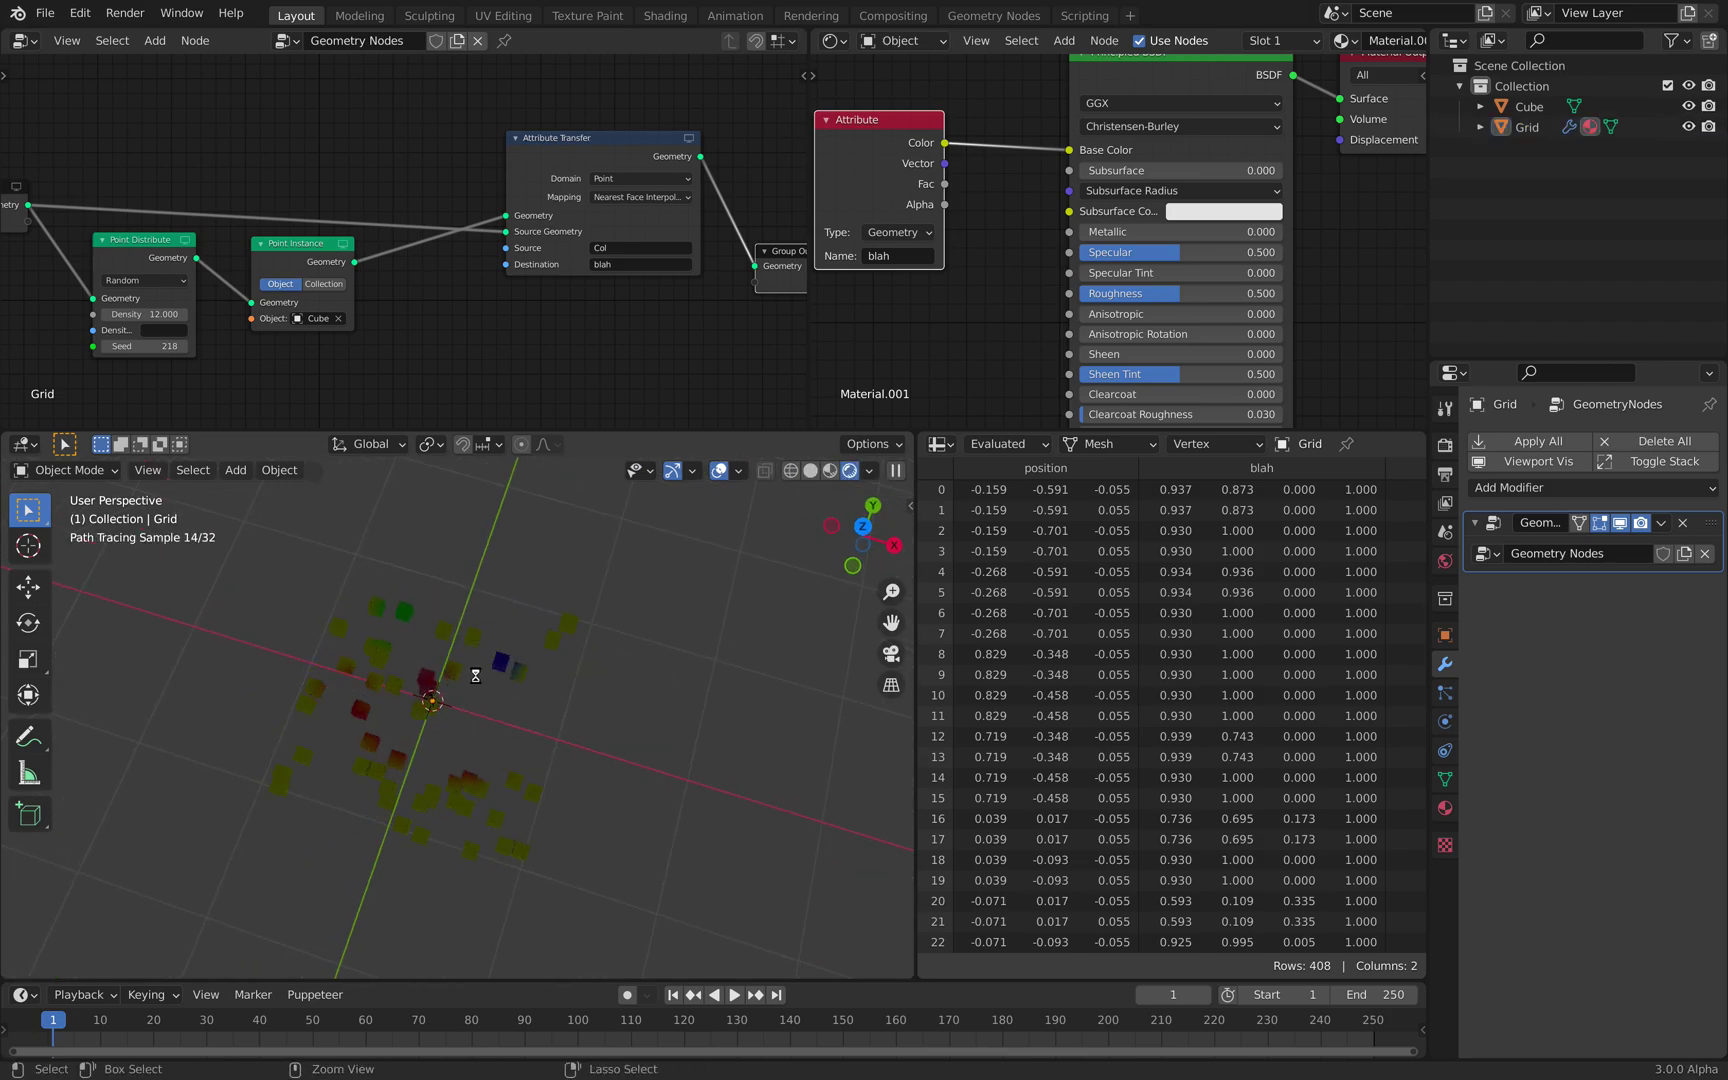
key(ctrl+s)
Raise the Point Distribute node's Density to 140.8 to cover the grid densely with cubes
middle_drag(541, 287, 704, 281)
scroll(447, 343, up, 2)
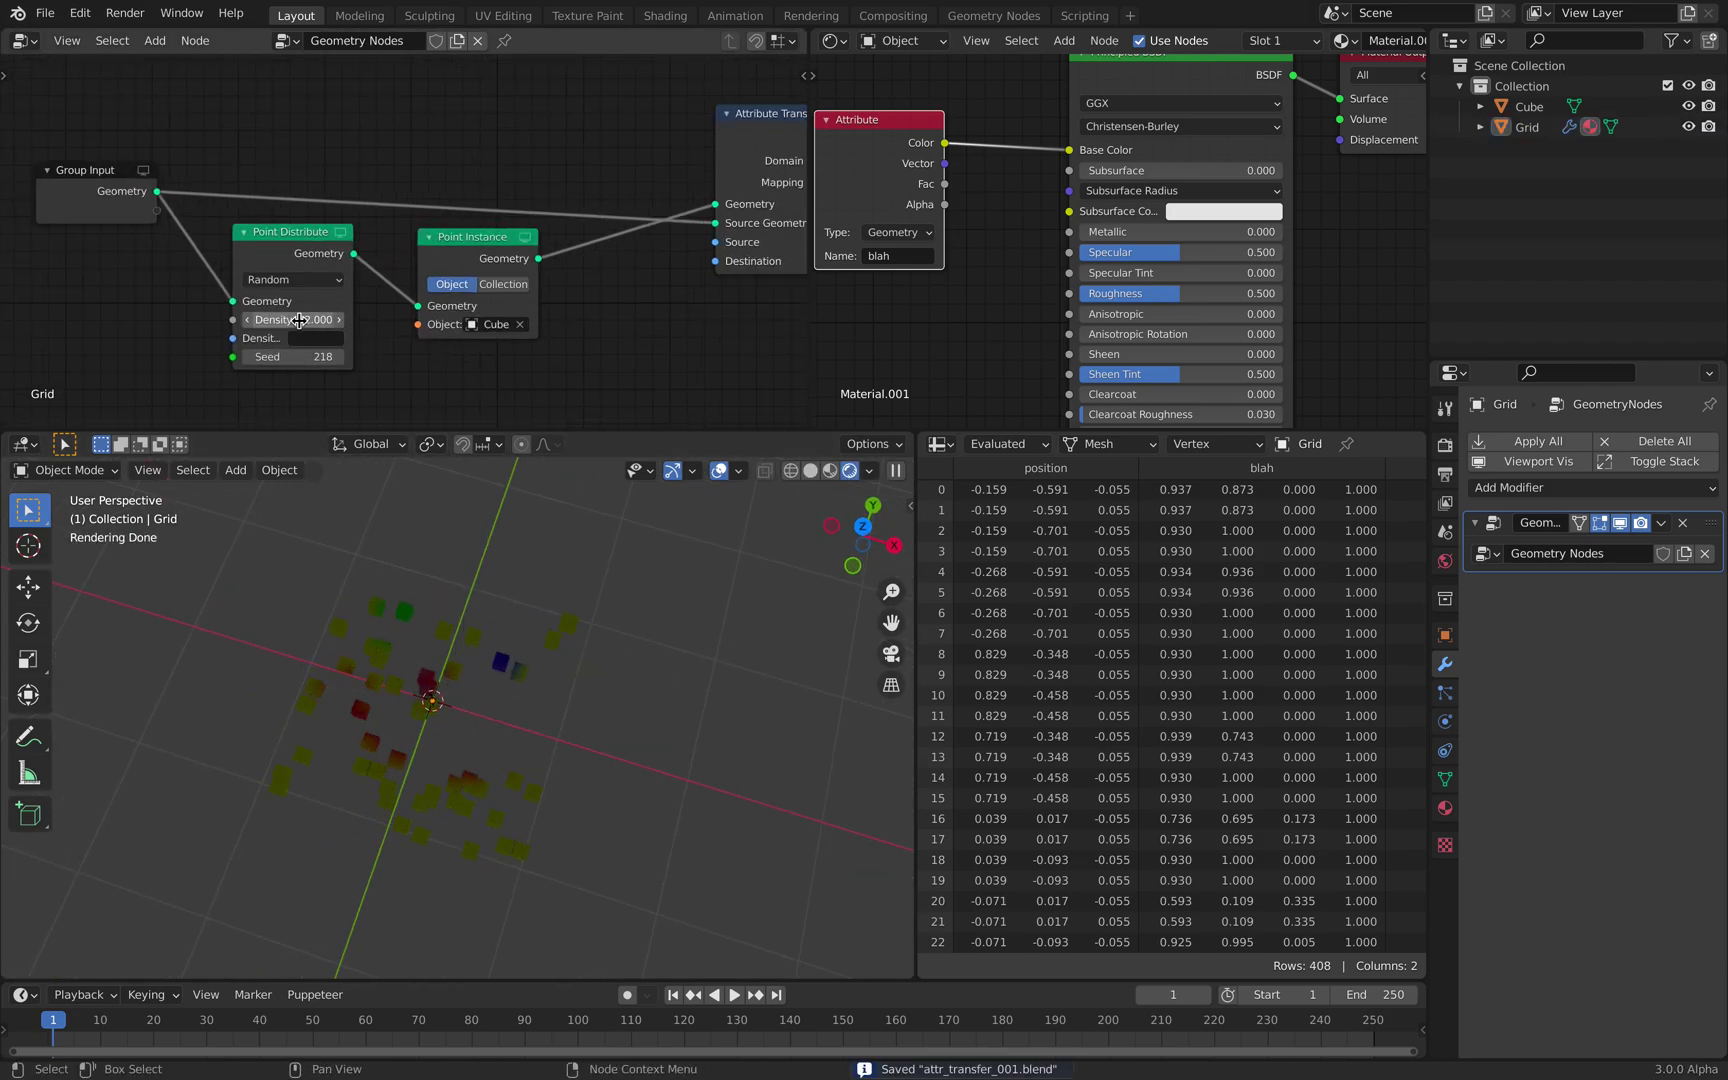
drag(293, 319, 419, 319)
scroll(562, 698, up, 3)
middle_drag(485, 737, 465, 680)
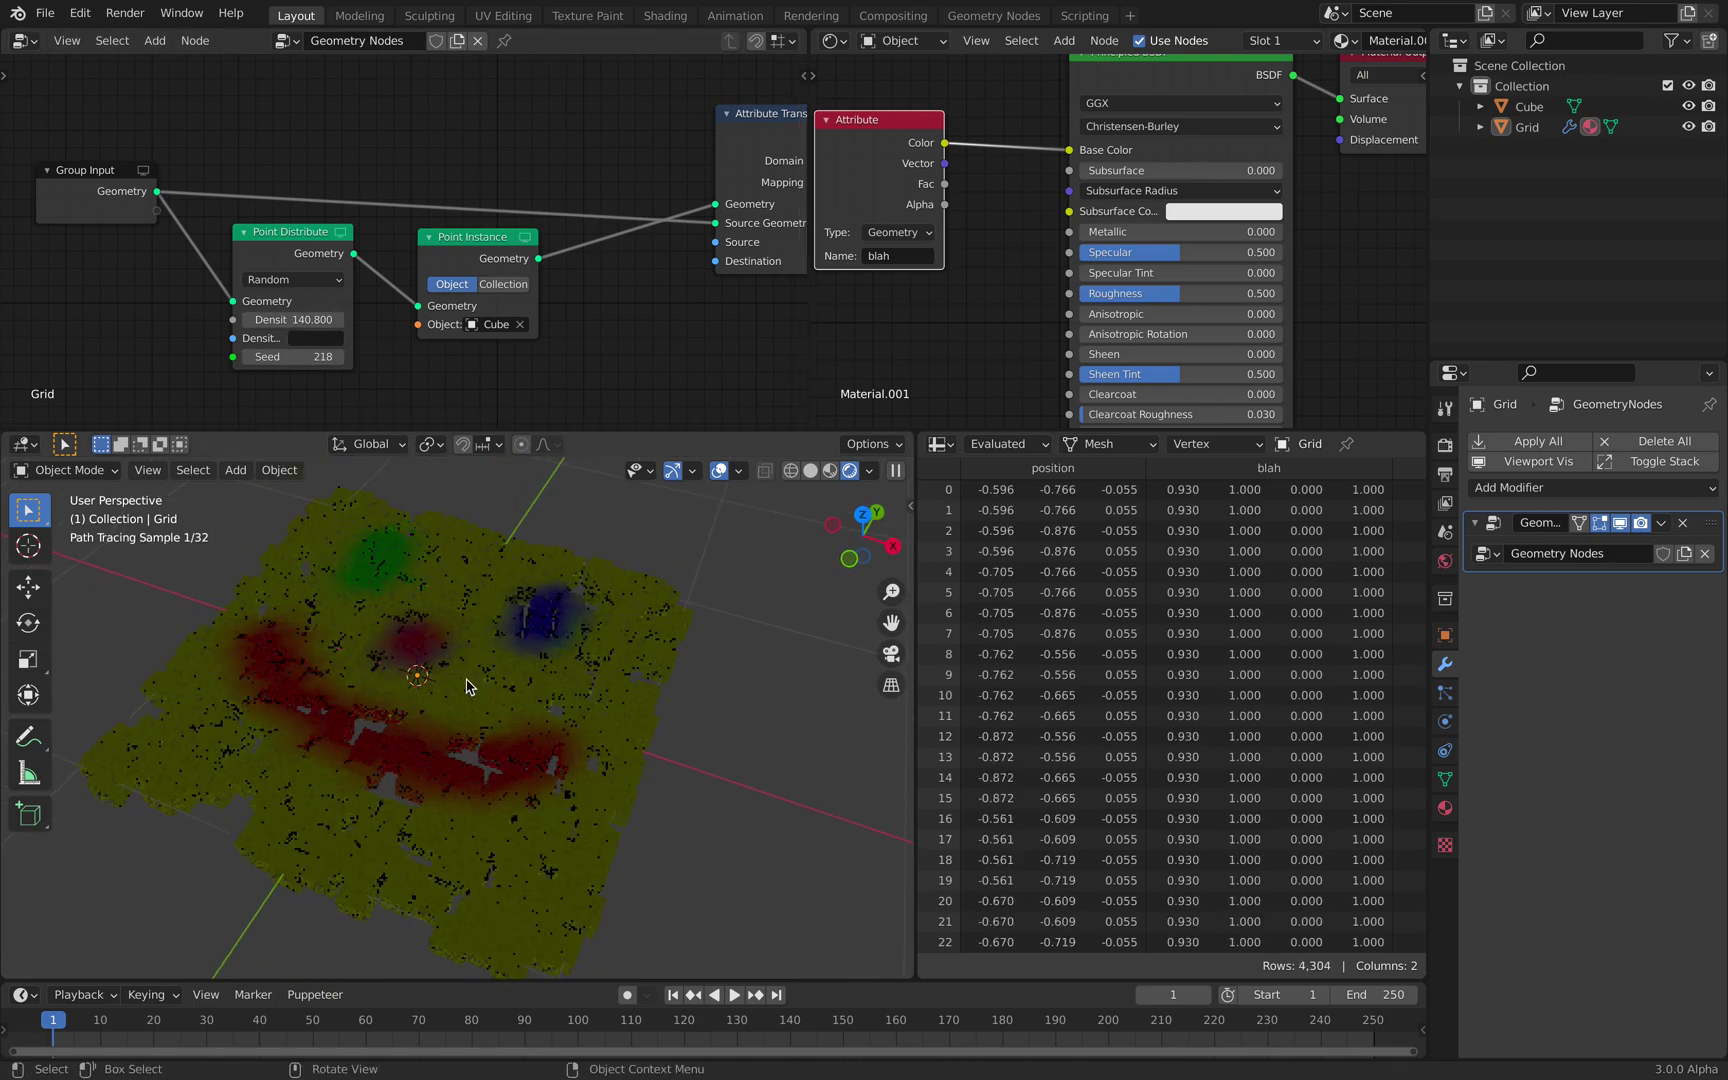
Examine the rendered face made of cube instances and the Attribute Transfer node that passes Col to blah
middle_drag(612, 771, 617, 783)
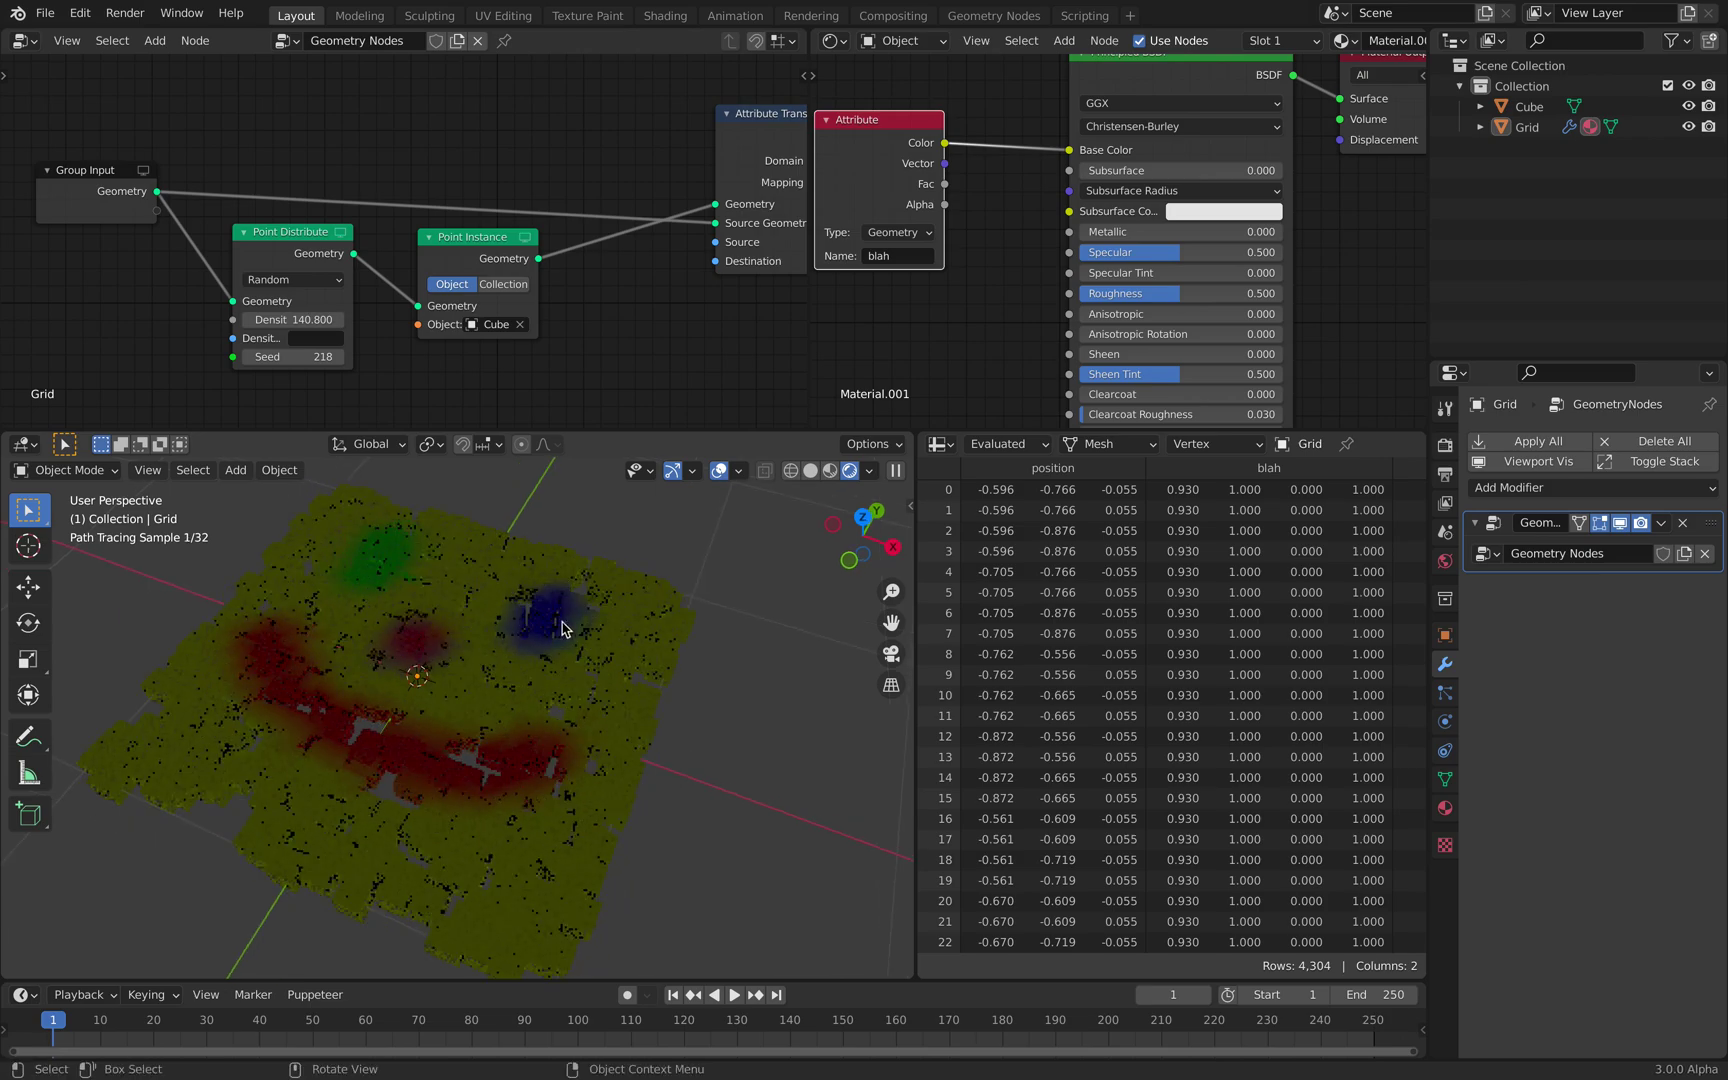
scroll(443, 658, down, 3)
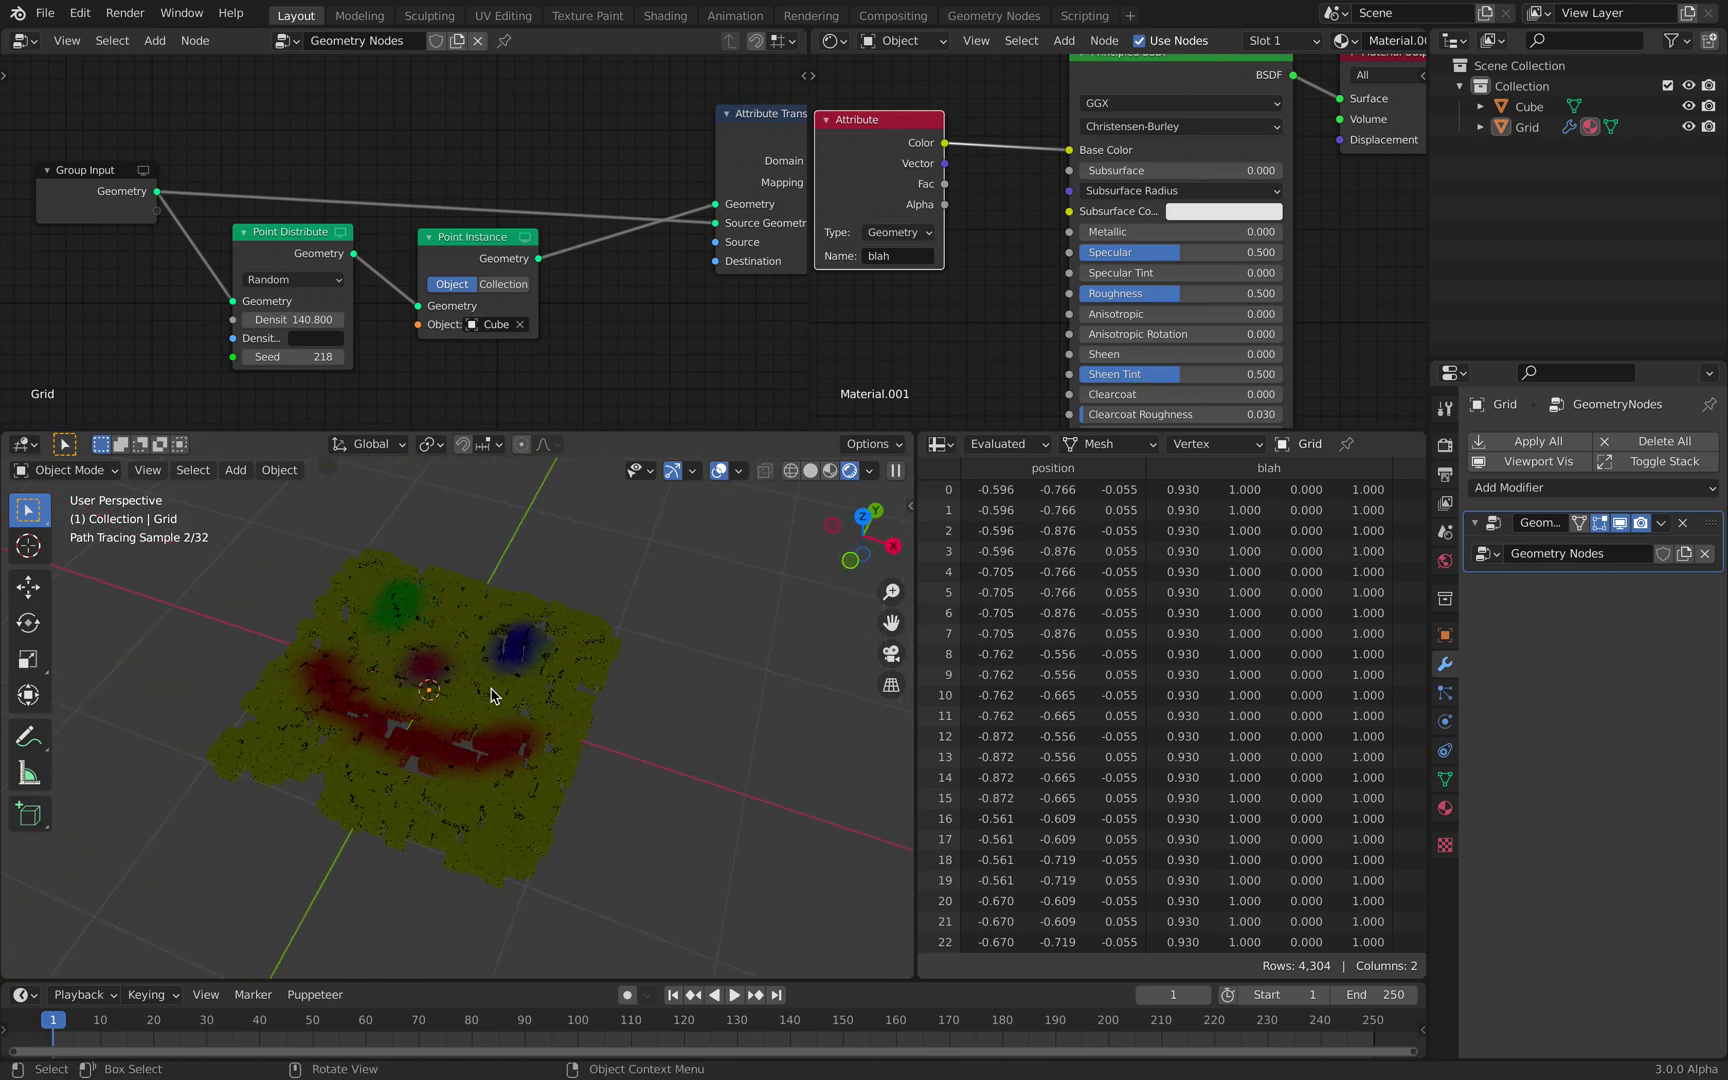
mouse_move(491, 695)
middle_down()
mouse_move(505, 640)
mouse_move(530, 657)
mouse_move(494, 667)
middle_up()
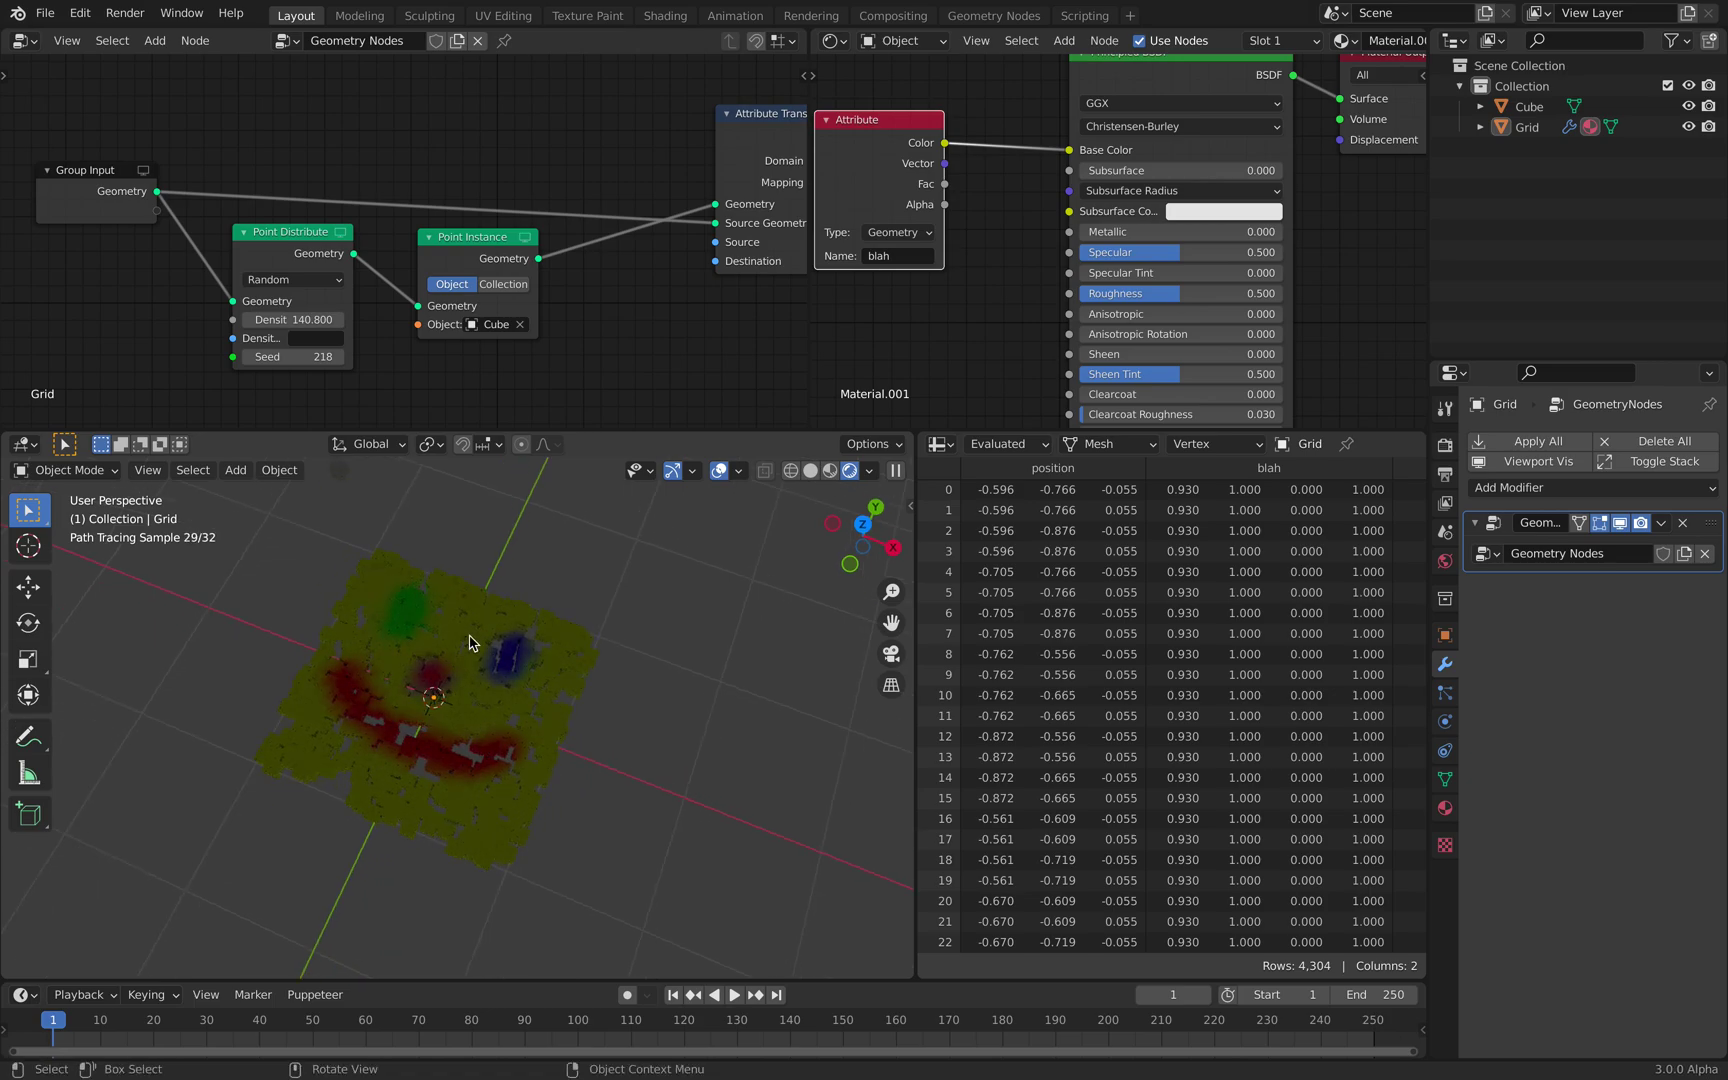
scroll(461, 636, up, 1)
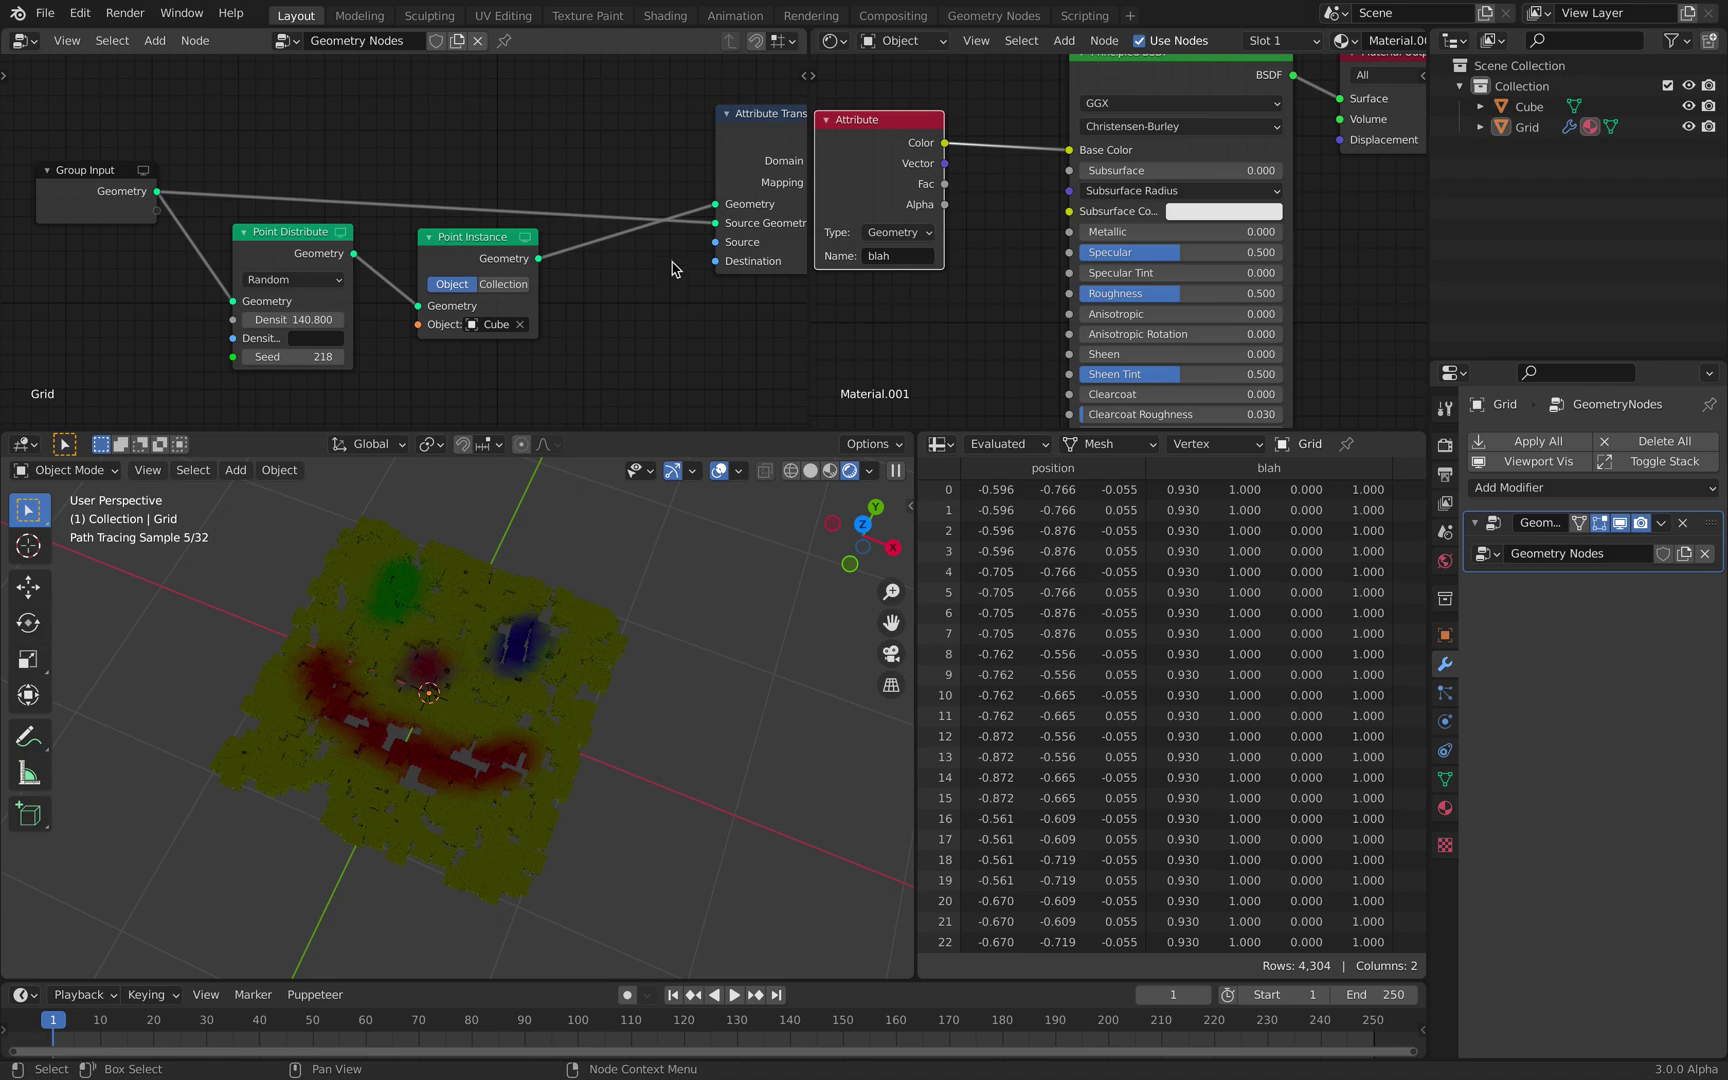
mouse_move(679, 270)
middle_down()
mouse_move(528, 289)
mouse_move(467, 274)
mouse_move(478, 259)
mouse_move(398, 253)
middle_up()
scroll(540, 225, up, 1)
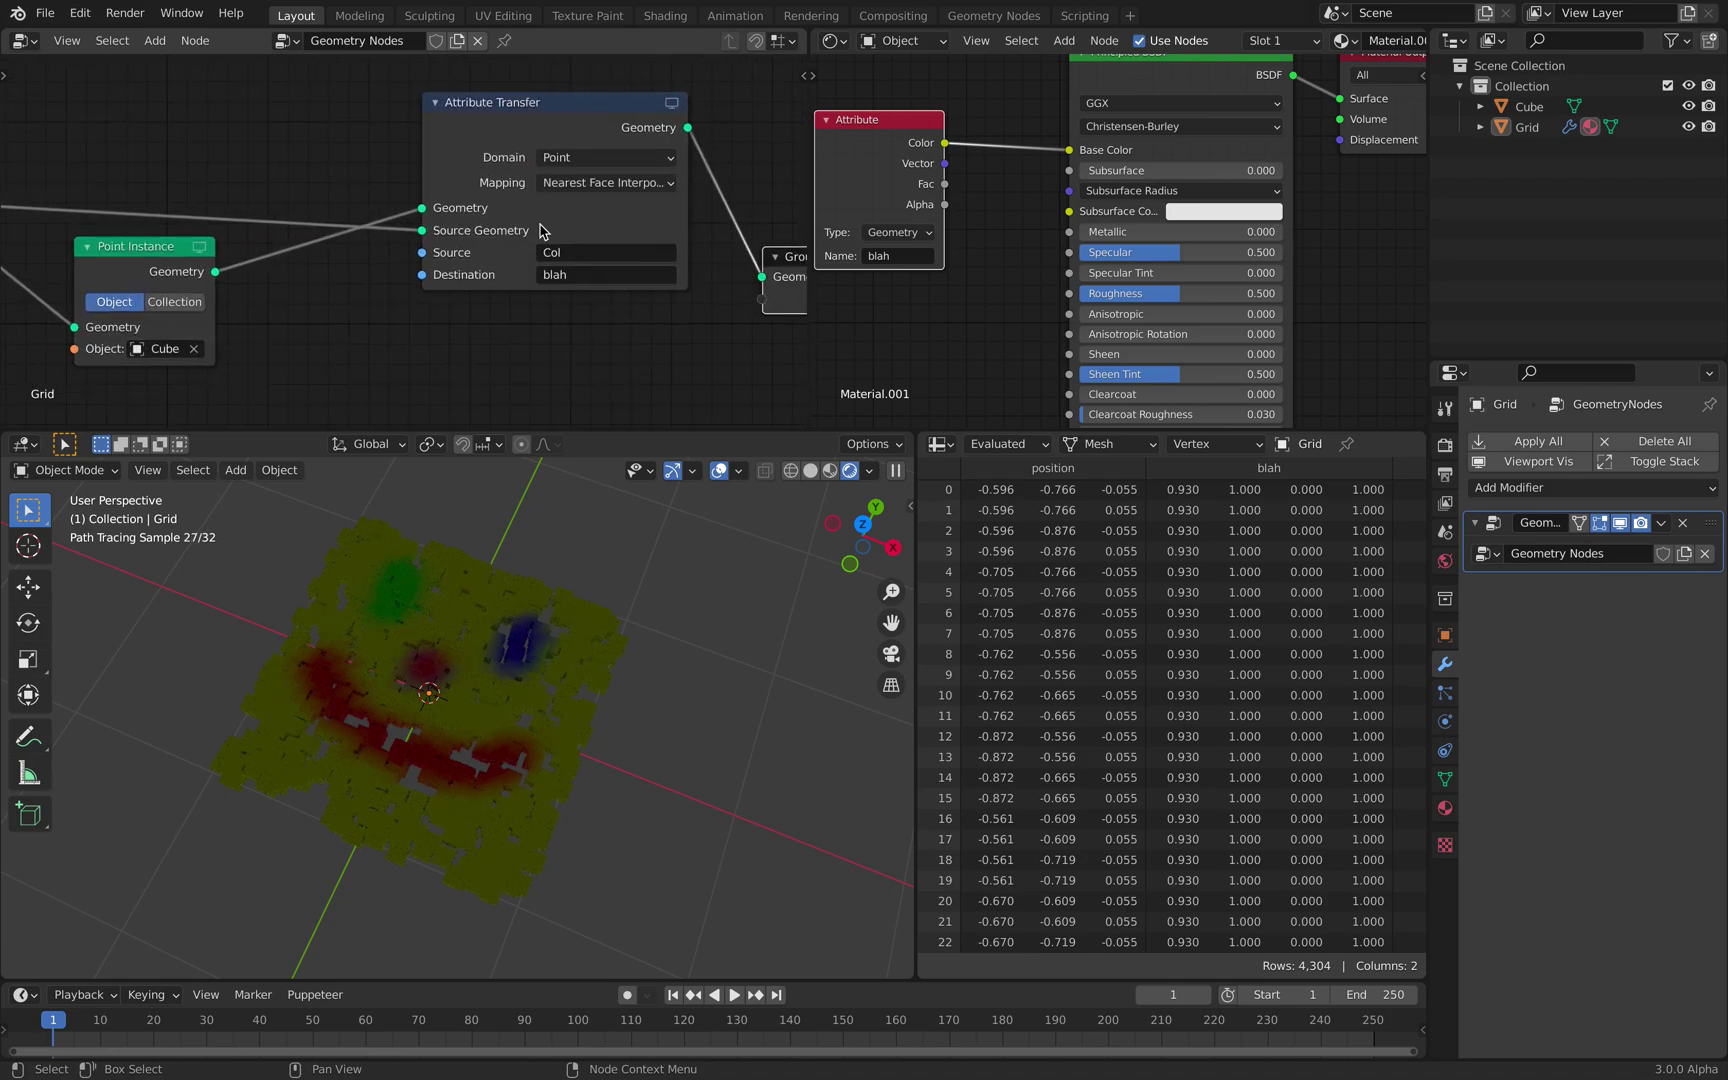
Set the Attribute Transfer node's Domain to Face and inspect the rendered cube colors from above
ctrl+scroll(590, 167, up, 1)
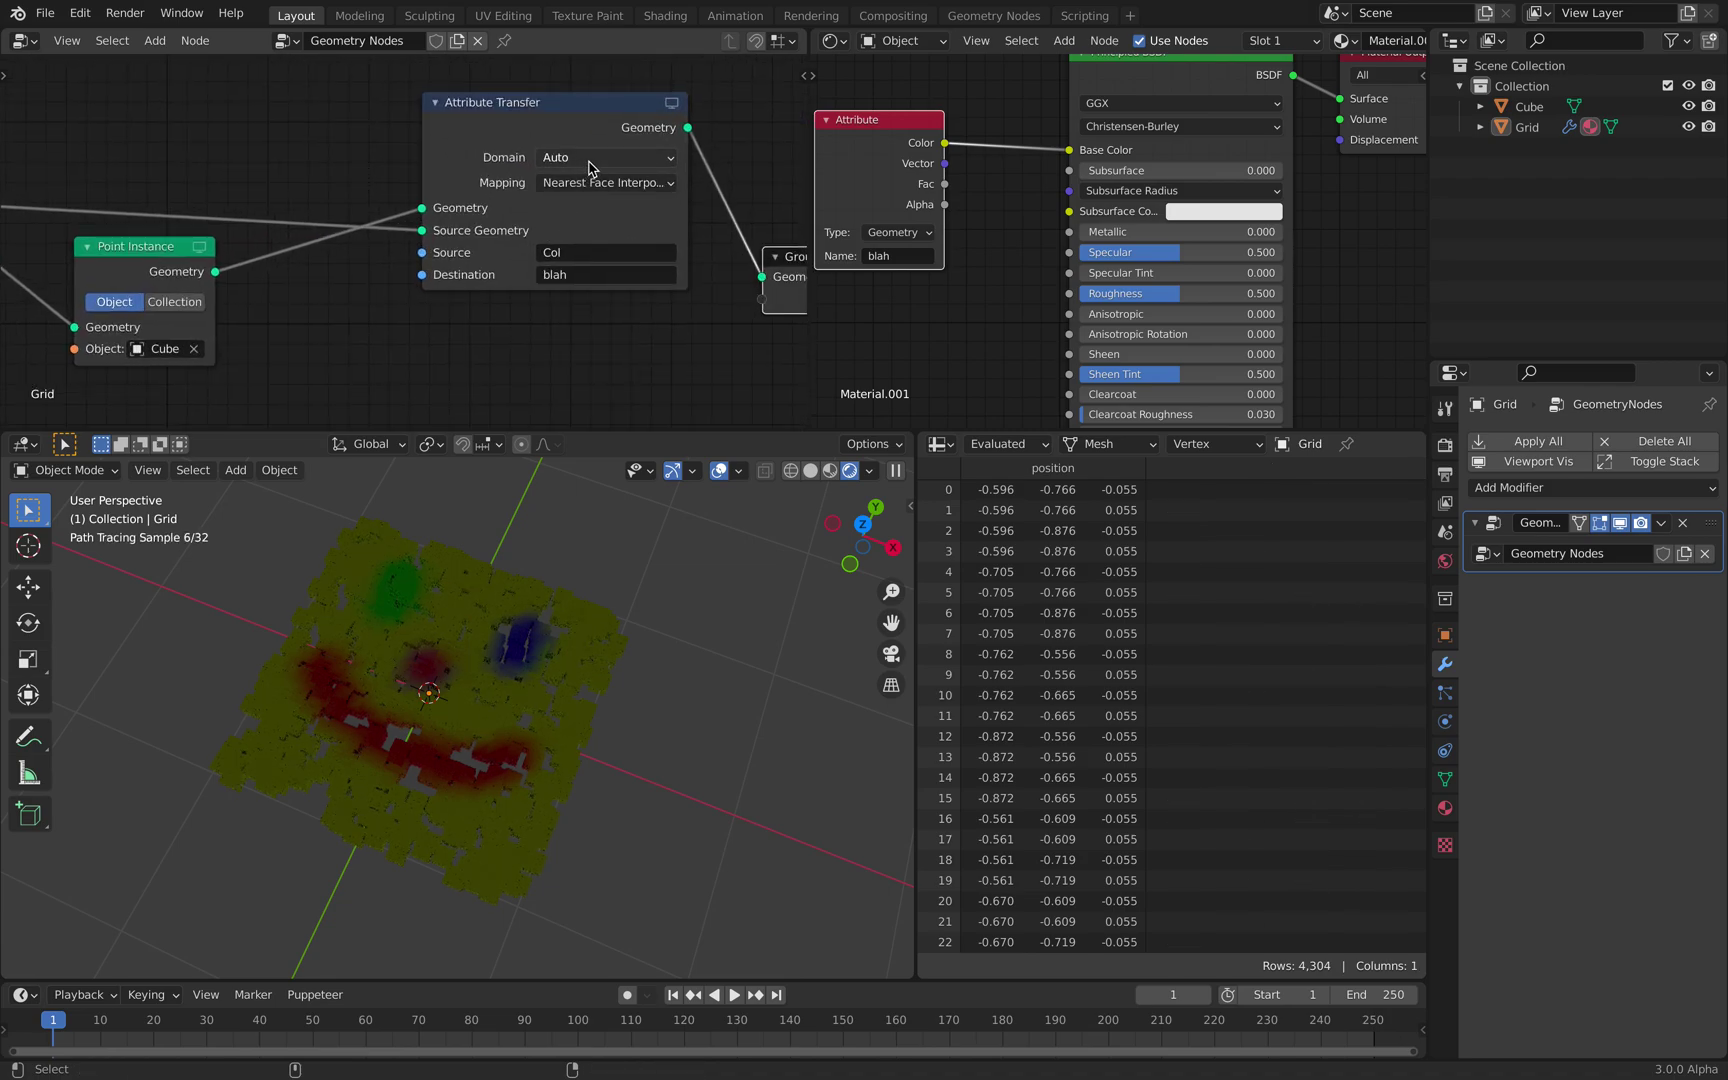
ctrl+scroll(590, 167, down, 3)
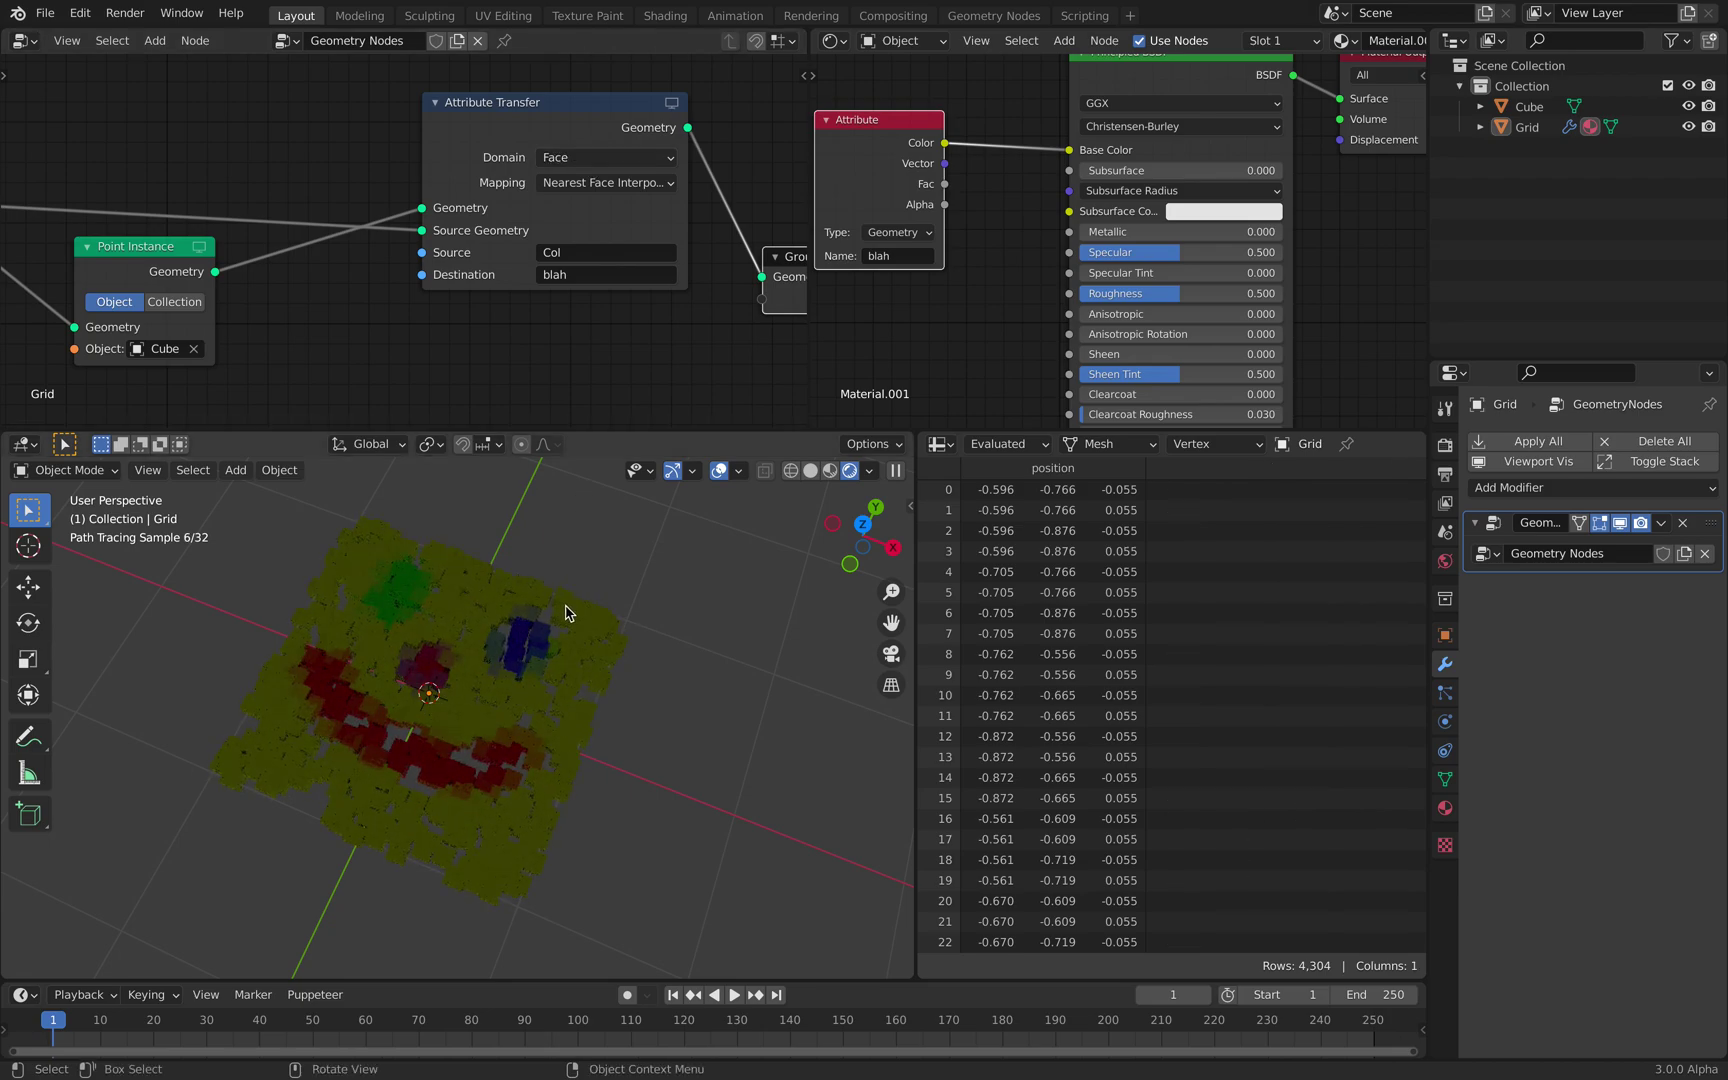
scroll(815, 537, up, 2)
click(862, 527)
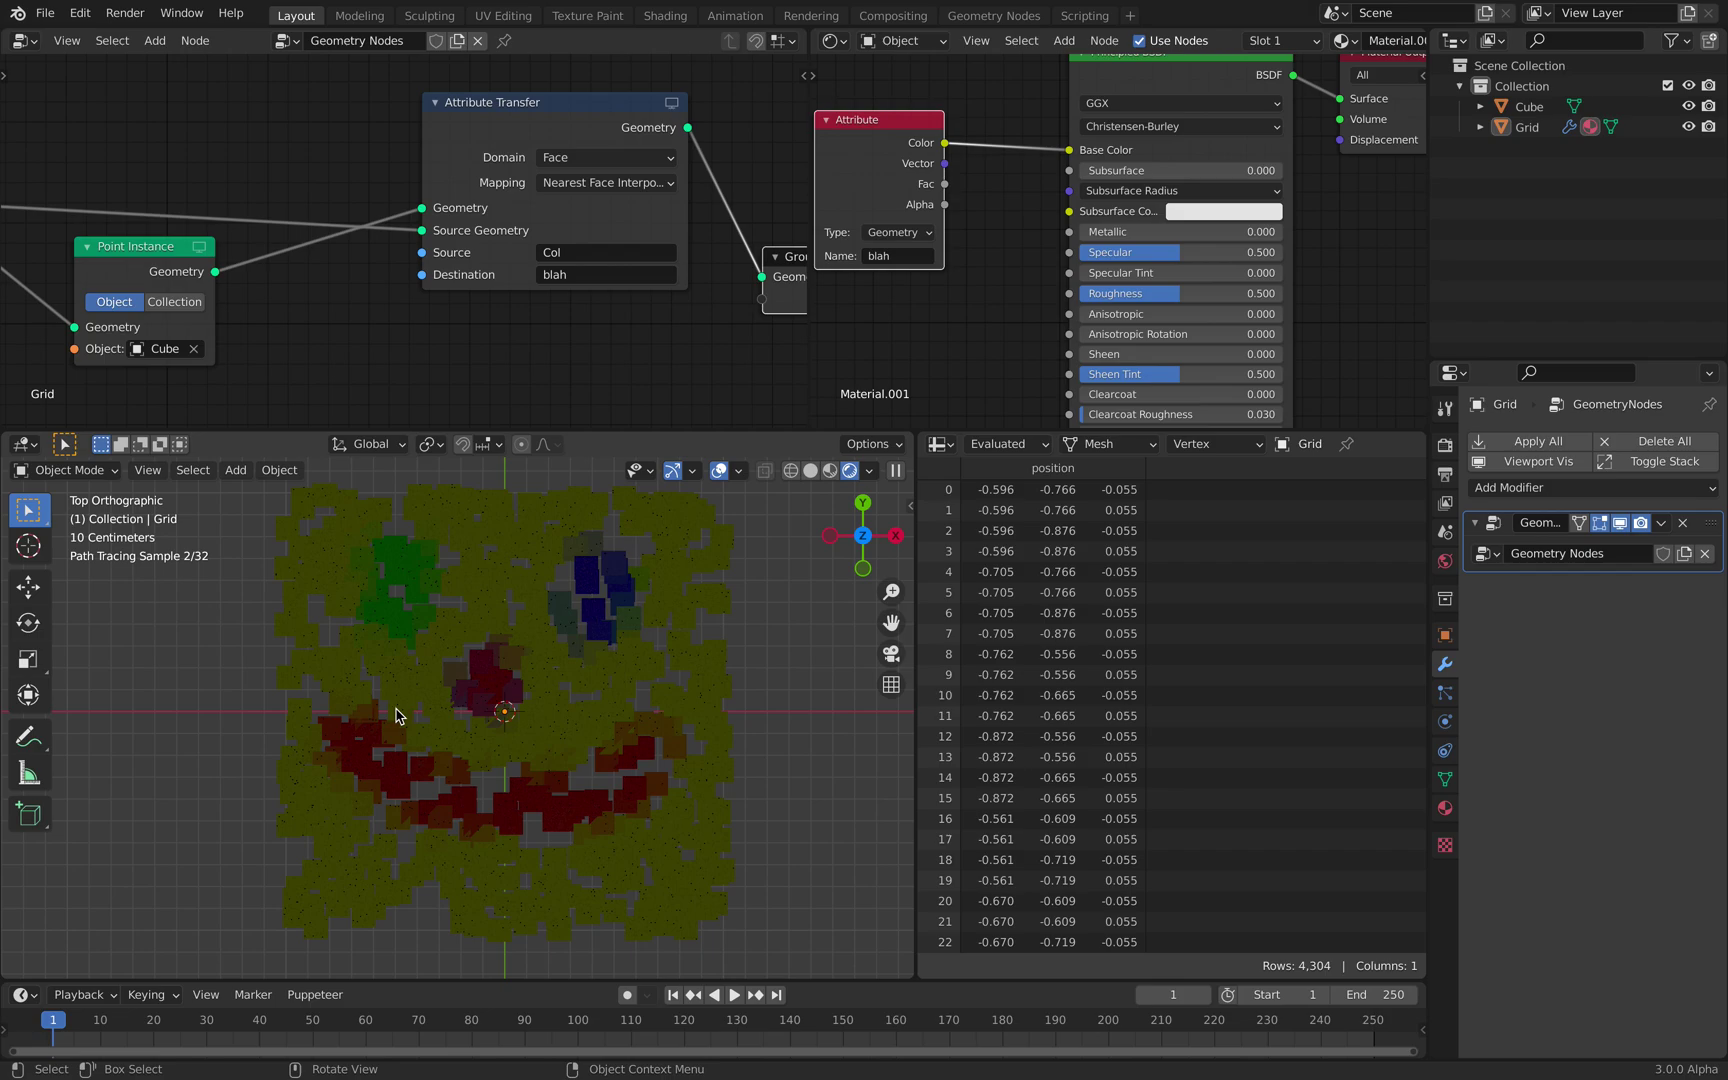
scroll(575, 740, up, 4)
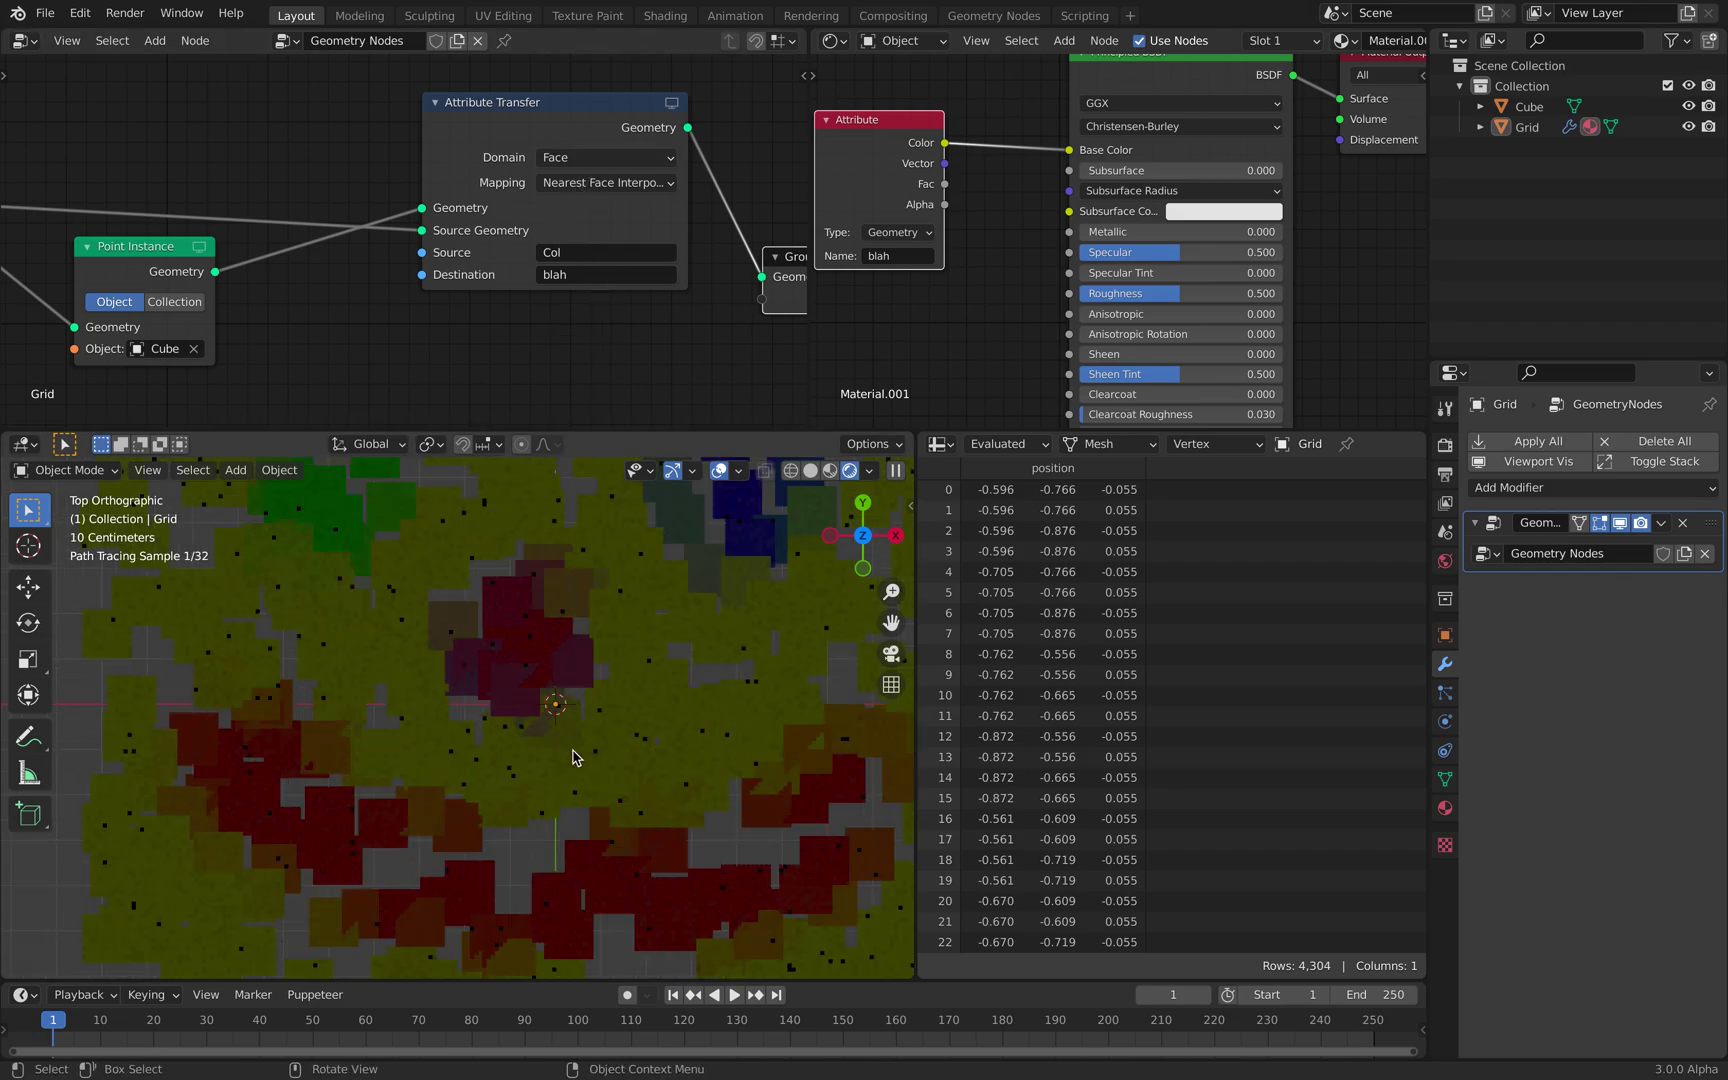
mouse_move(579, 771)
middle_down()
mouse_move(602, 656)
mouse_move(576, 756)
middle_up()
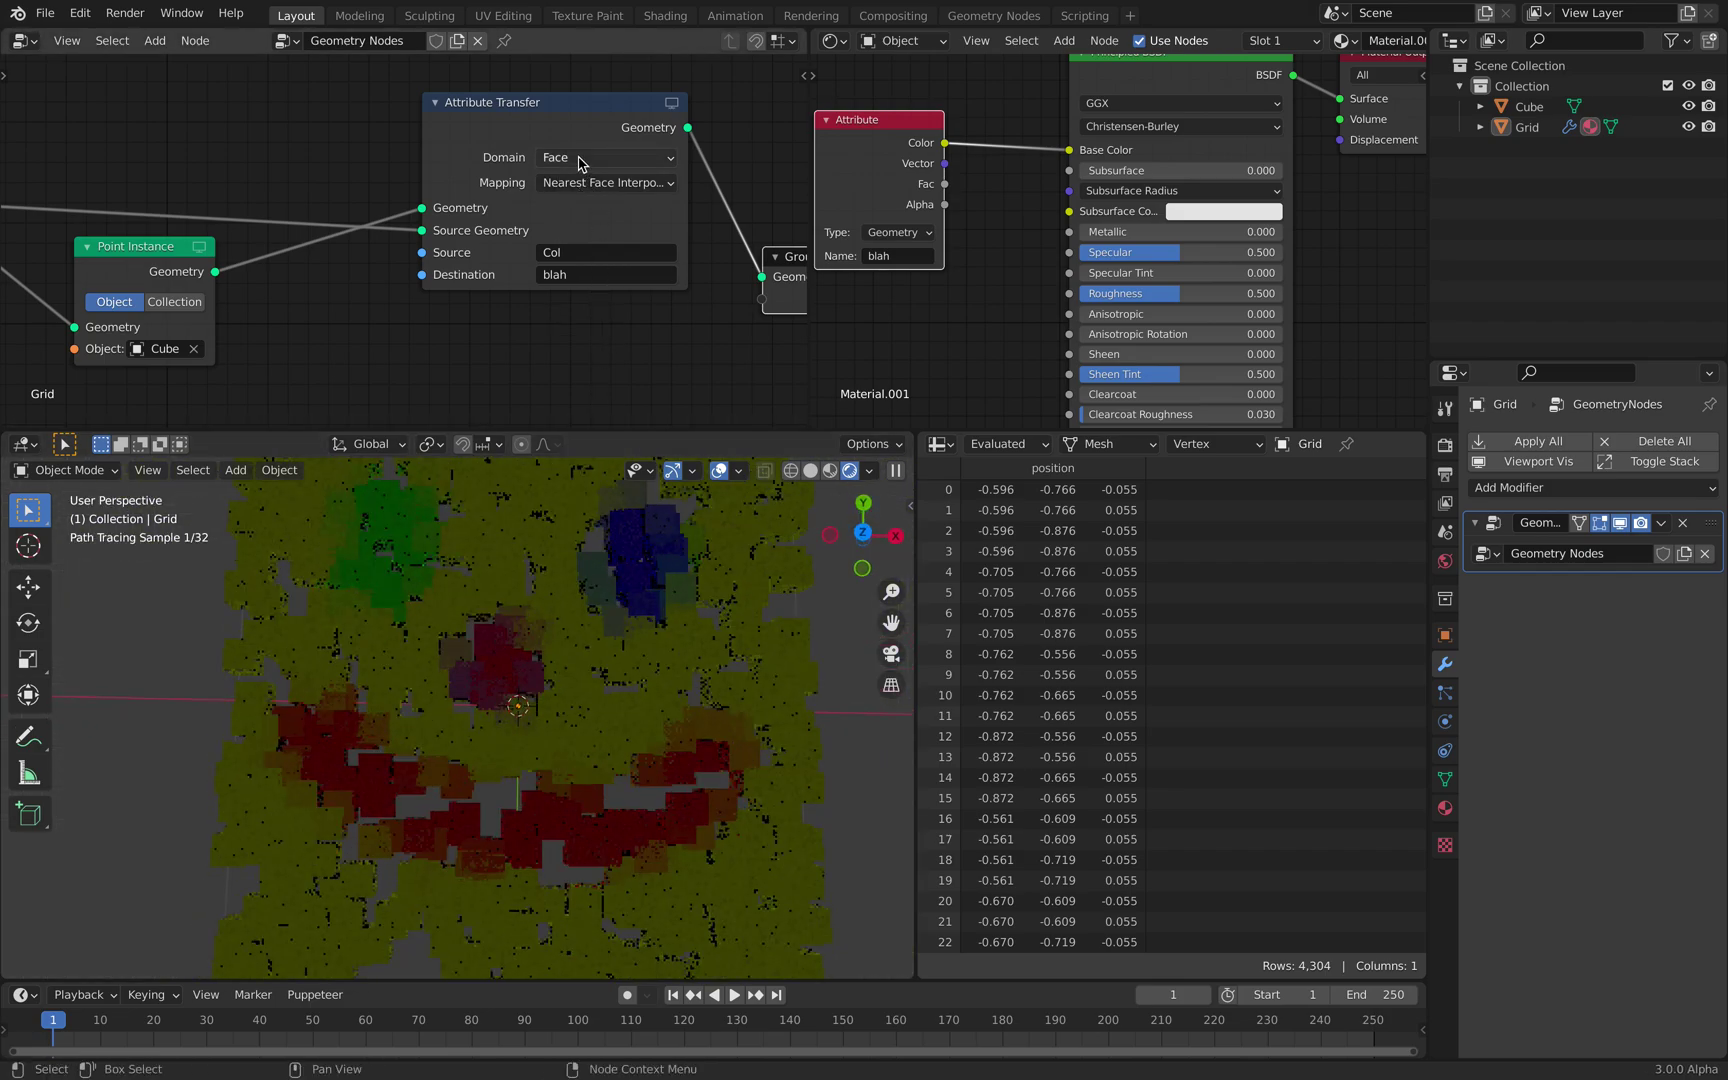
Compare the Point and Face Corner domains on the Attribute Transfer node and return its Domain to Face
ctrl+scroll(579, 162, up, 1)
ctrl+scroll(579, 161, up, 1)
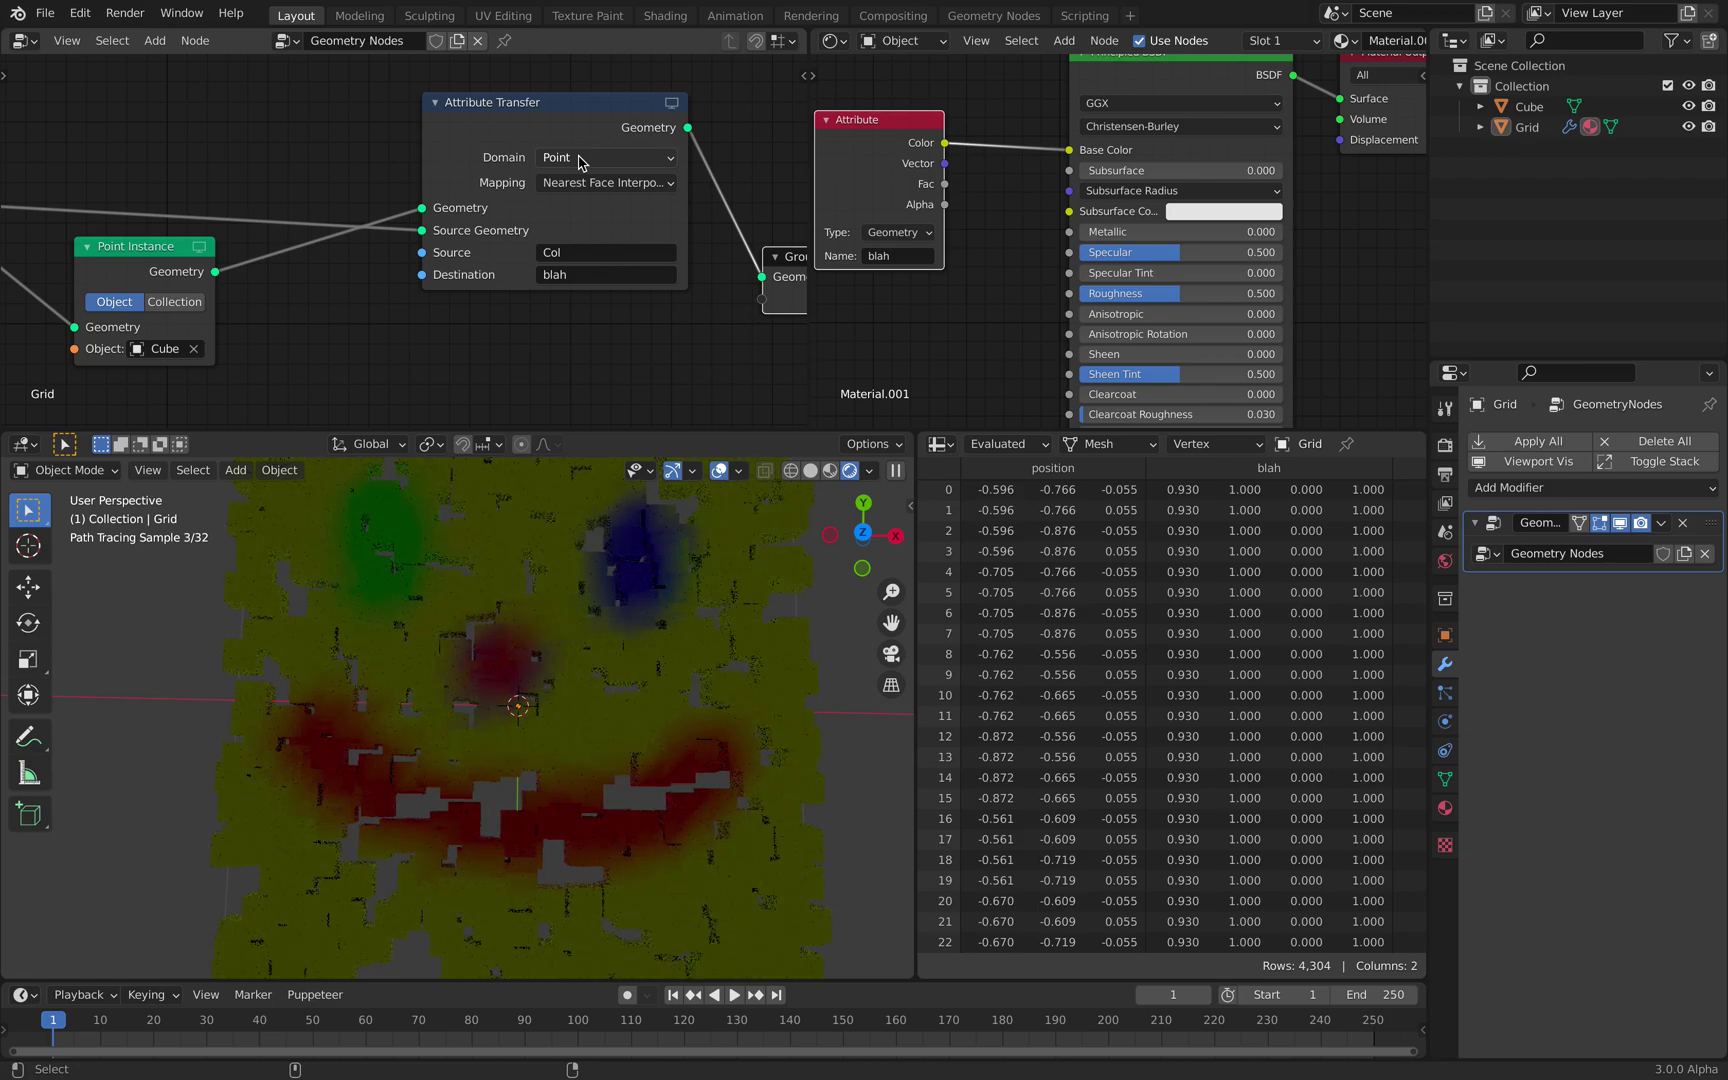
ctrl+scroll(580, 160, down, 2)
click(582, 158)
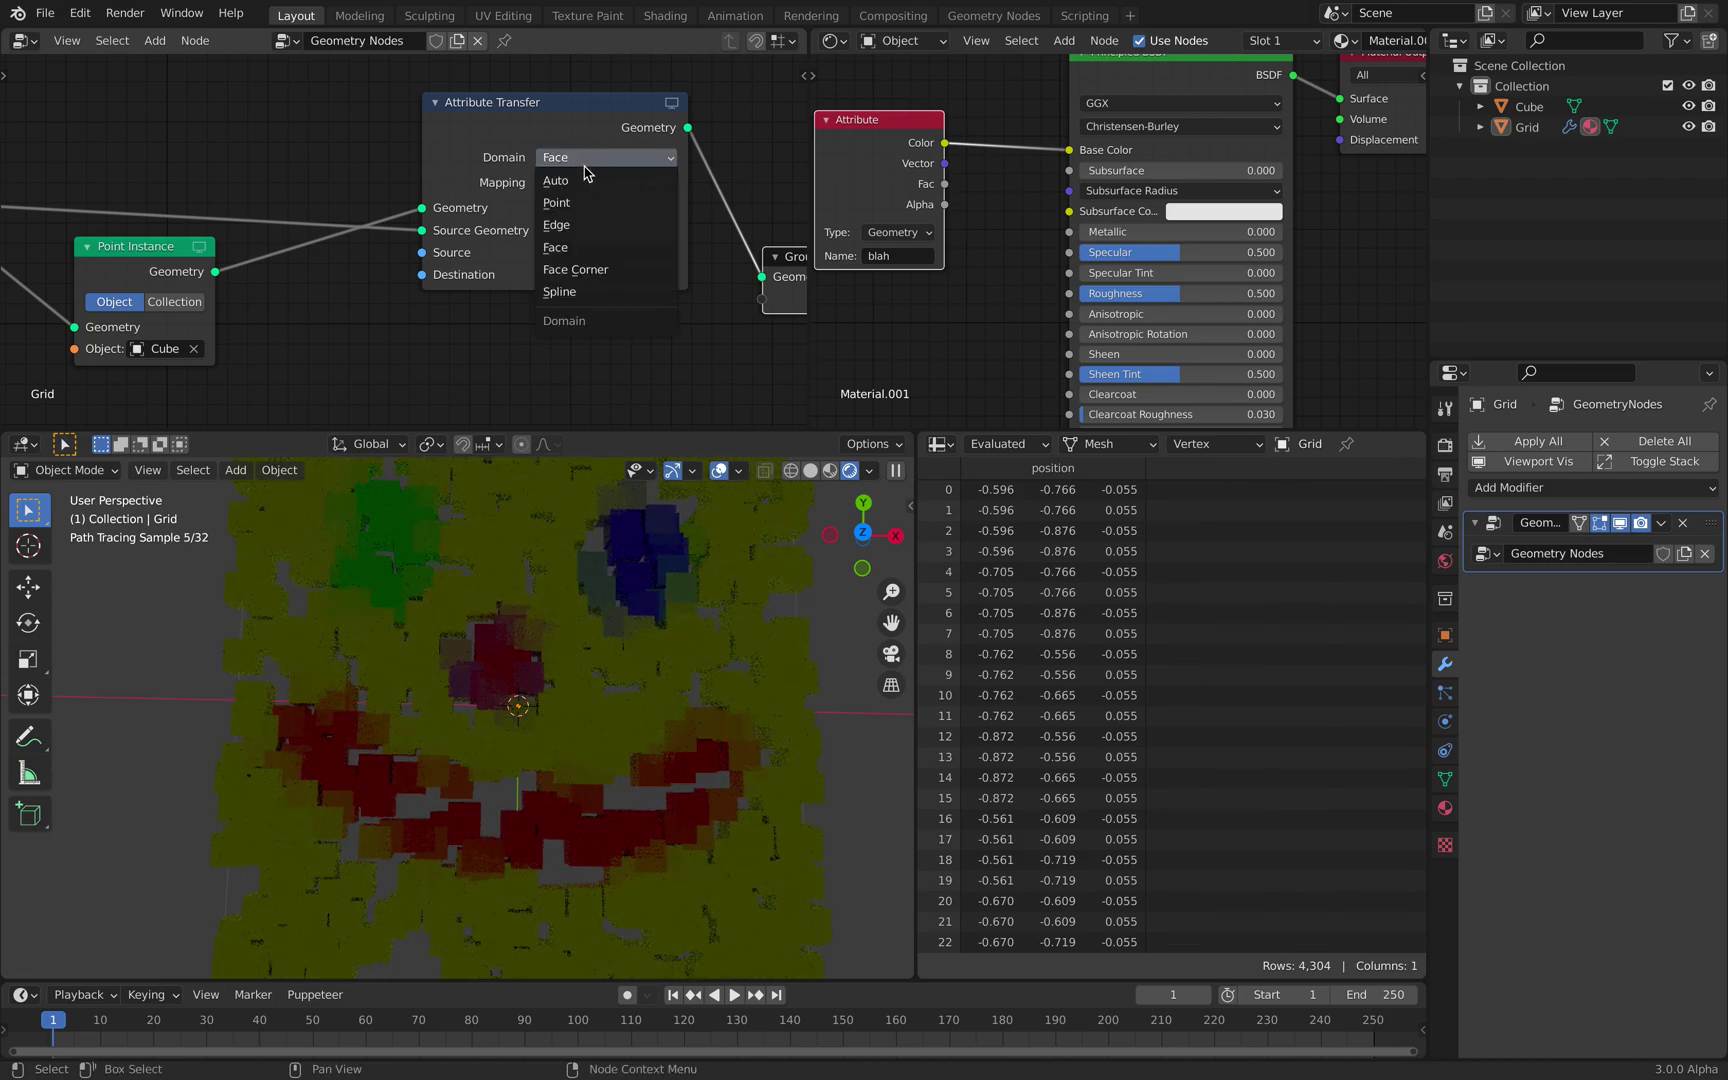
click(585, 291)
ctrl+scroll(592, 160, up, 1)
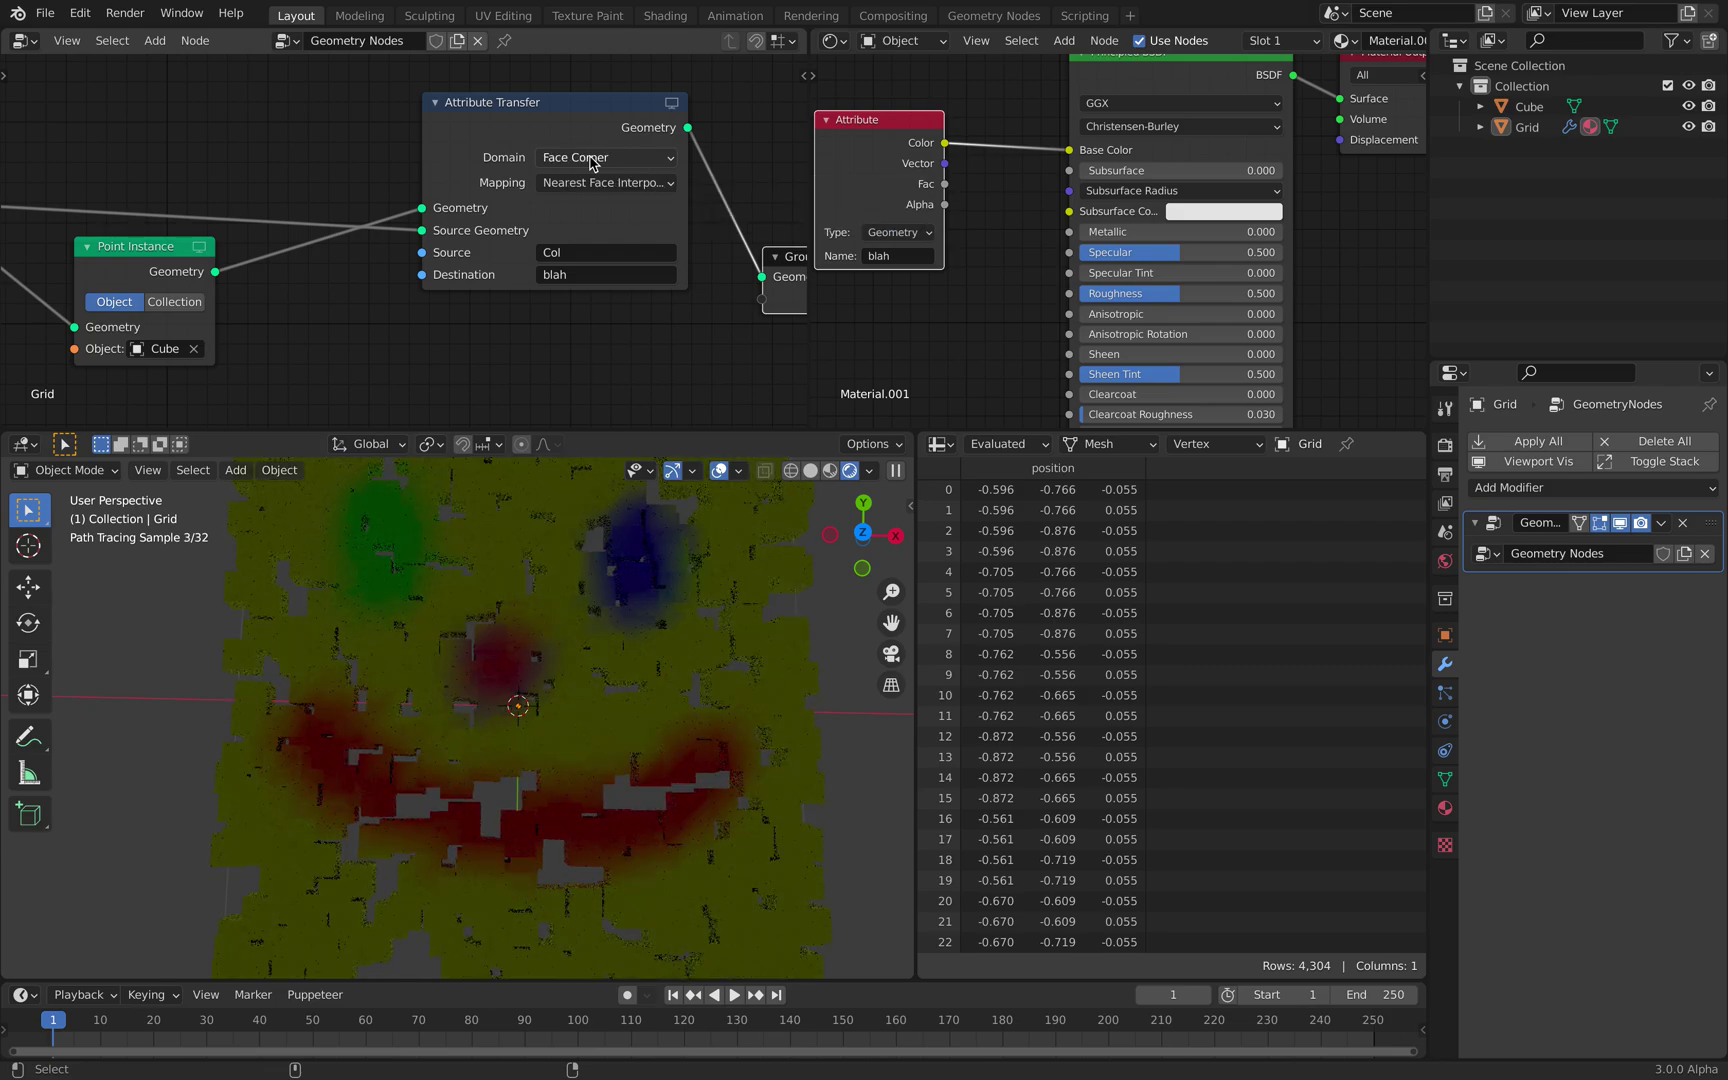
ctrl+scroll(592, 160, up, 1)
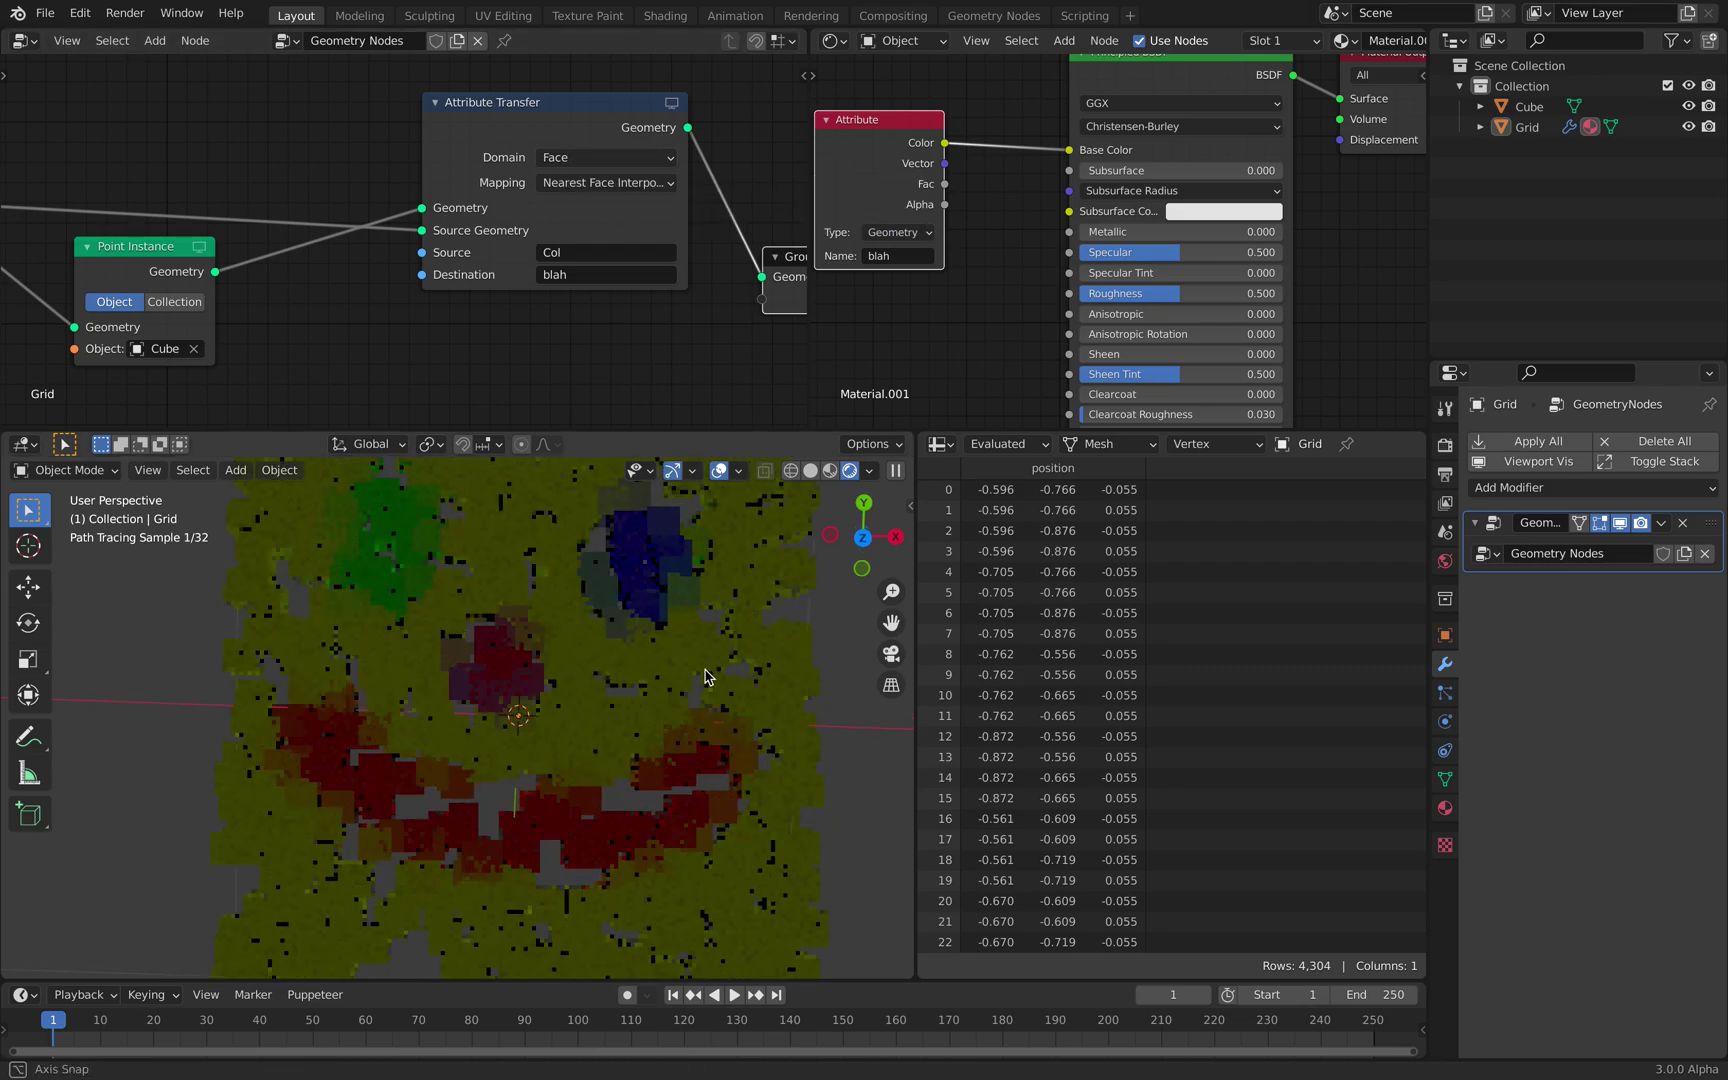
Switch the 3D viewport to solid shading, save the file and look over the cube instances up close
mouse_move(598, 629)
middle_down()
mouse_move(579, 532)
mouse_move(643, 626)
mouse_move(861, 535)
mouse_move(807, 493)
mouse_move(687, 606)
middle_up()
click(810, 470)
key(ctrl+s)
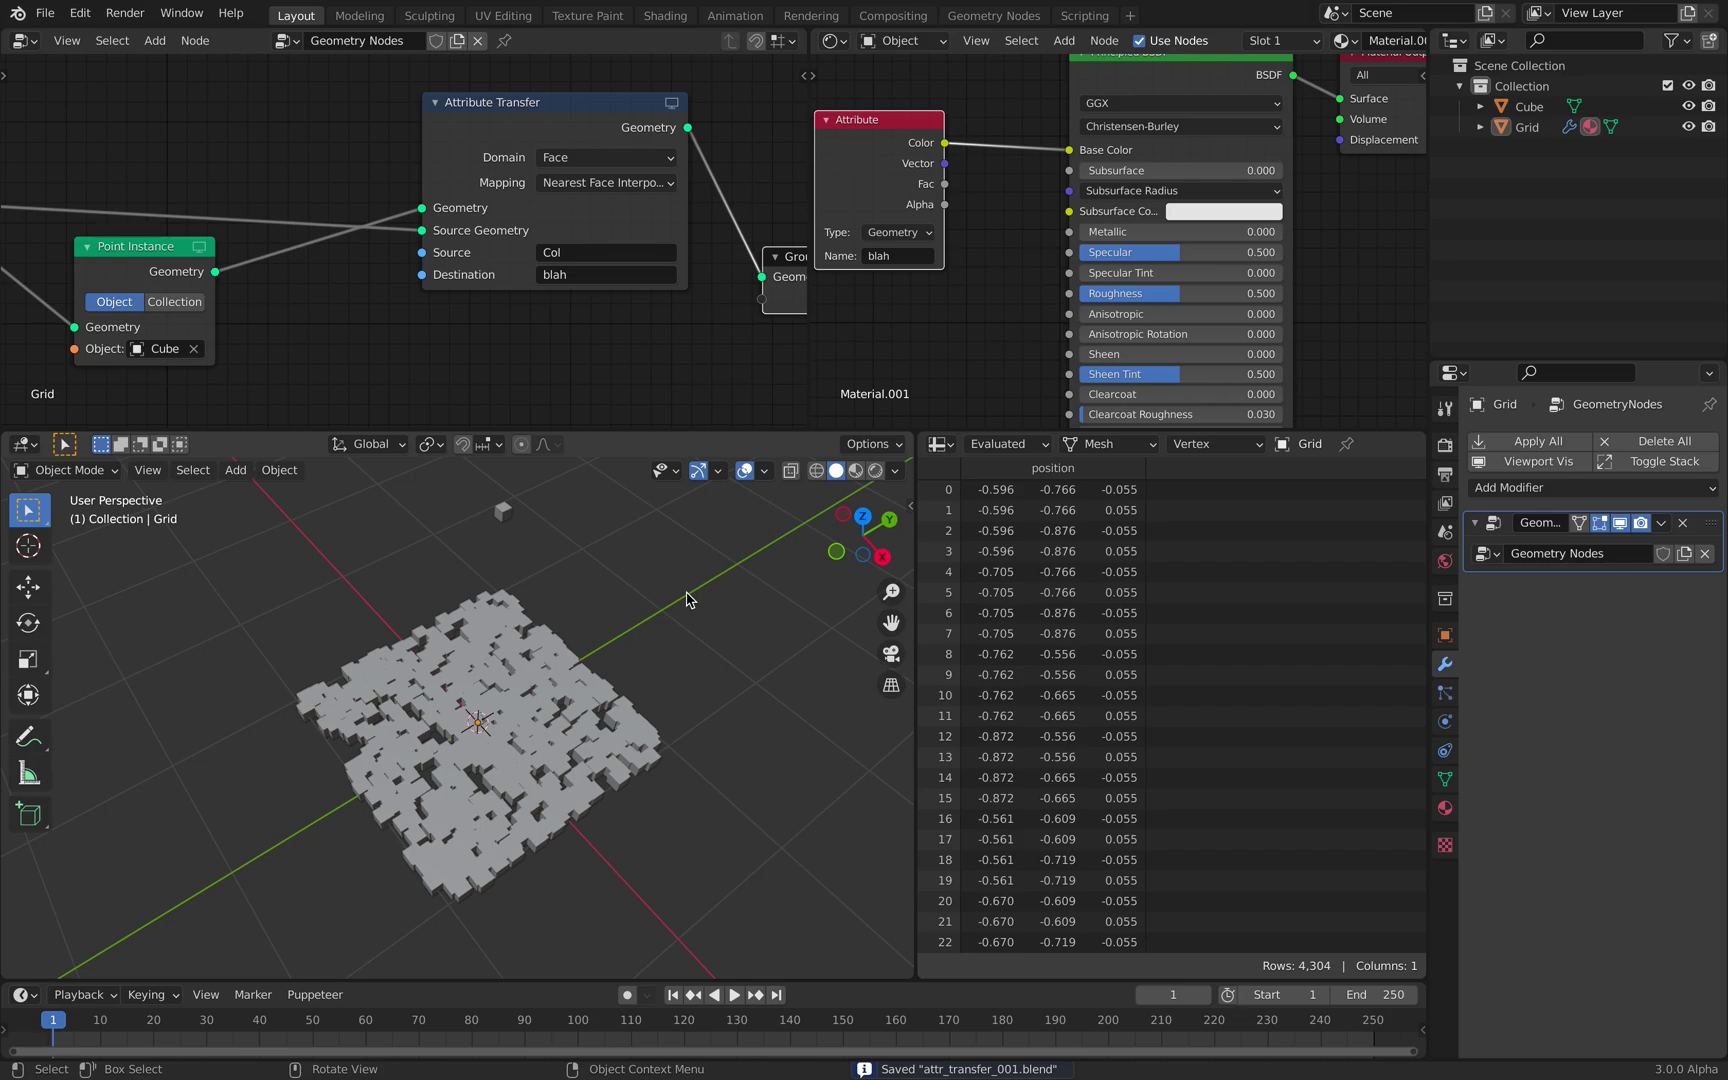
middle_drag(677, 602, 709, 516)
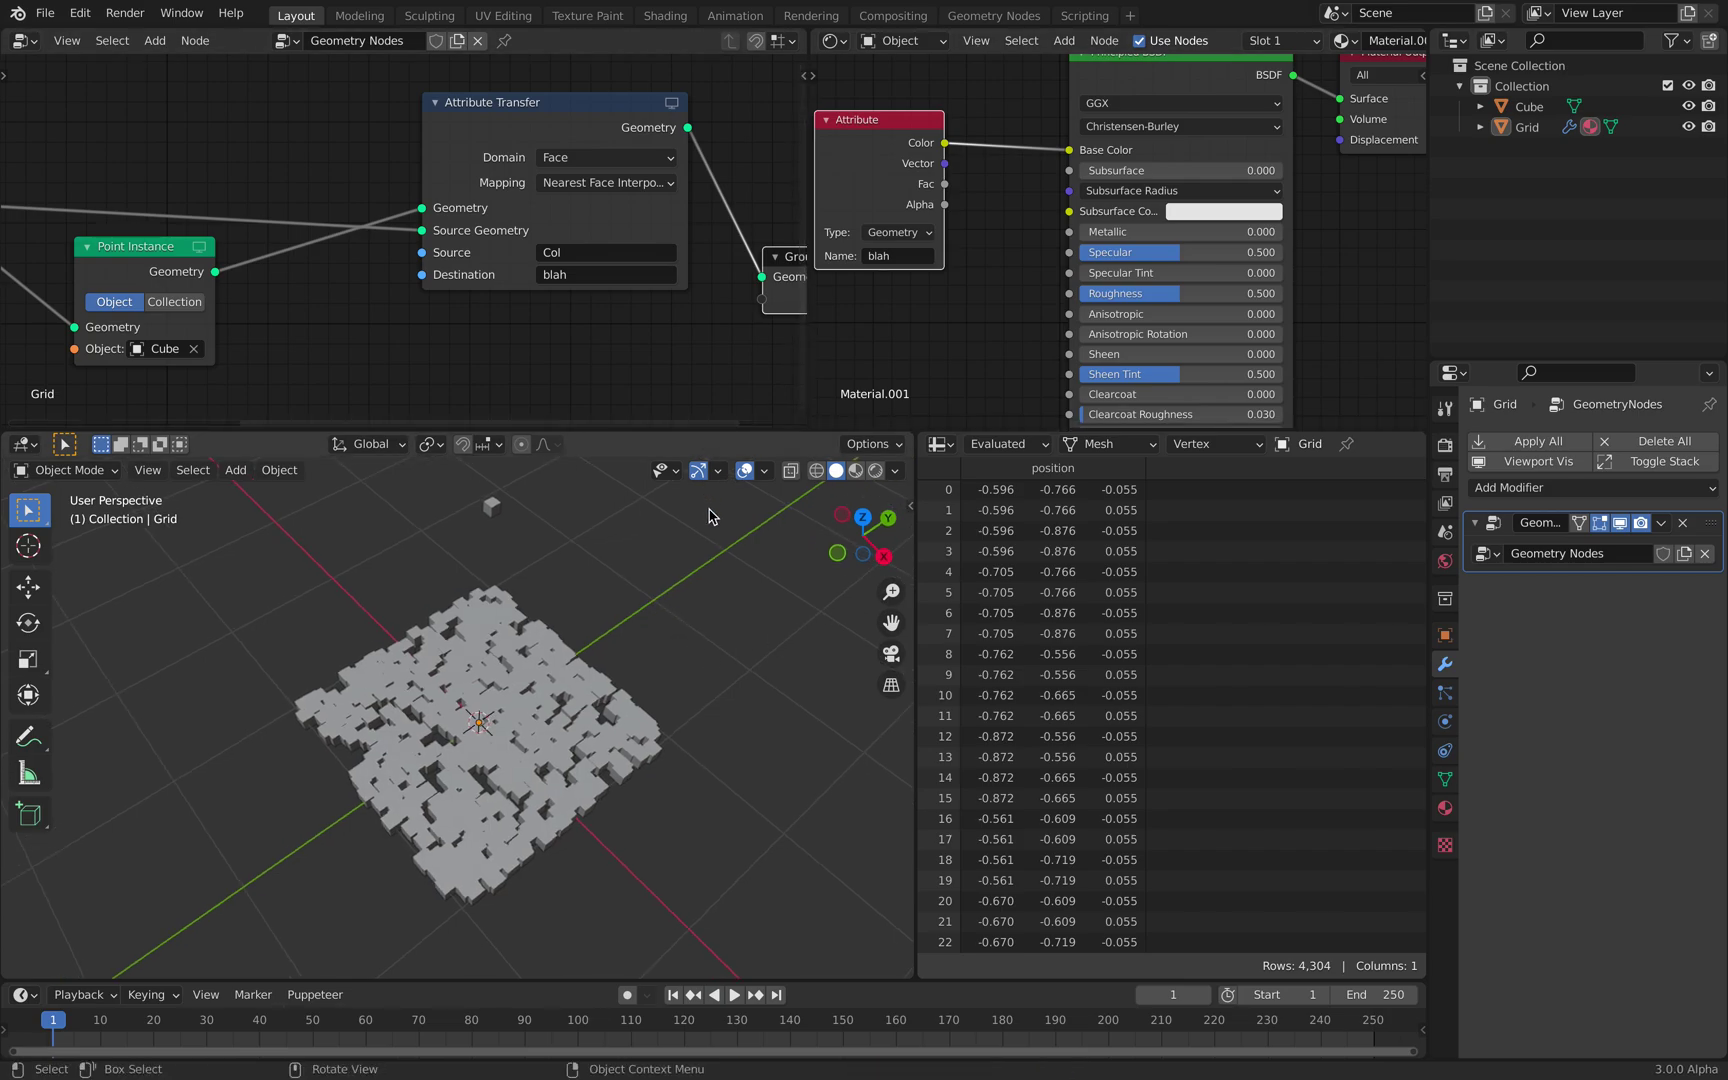
middle_drag(612, 664, 678, 565)
scroll(642, 665, up, 2)
middle_drag(672, 645, 606, 671)
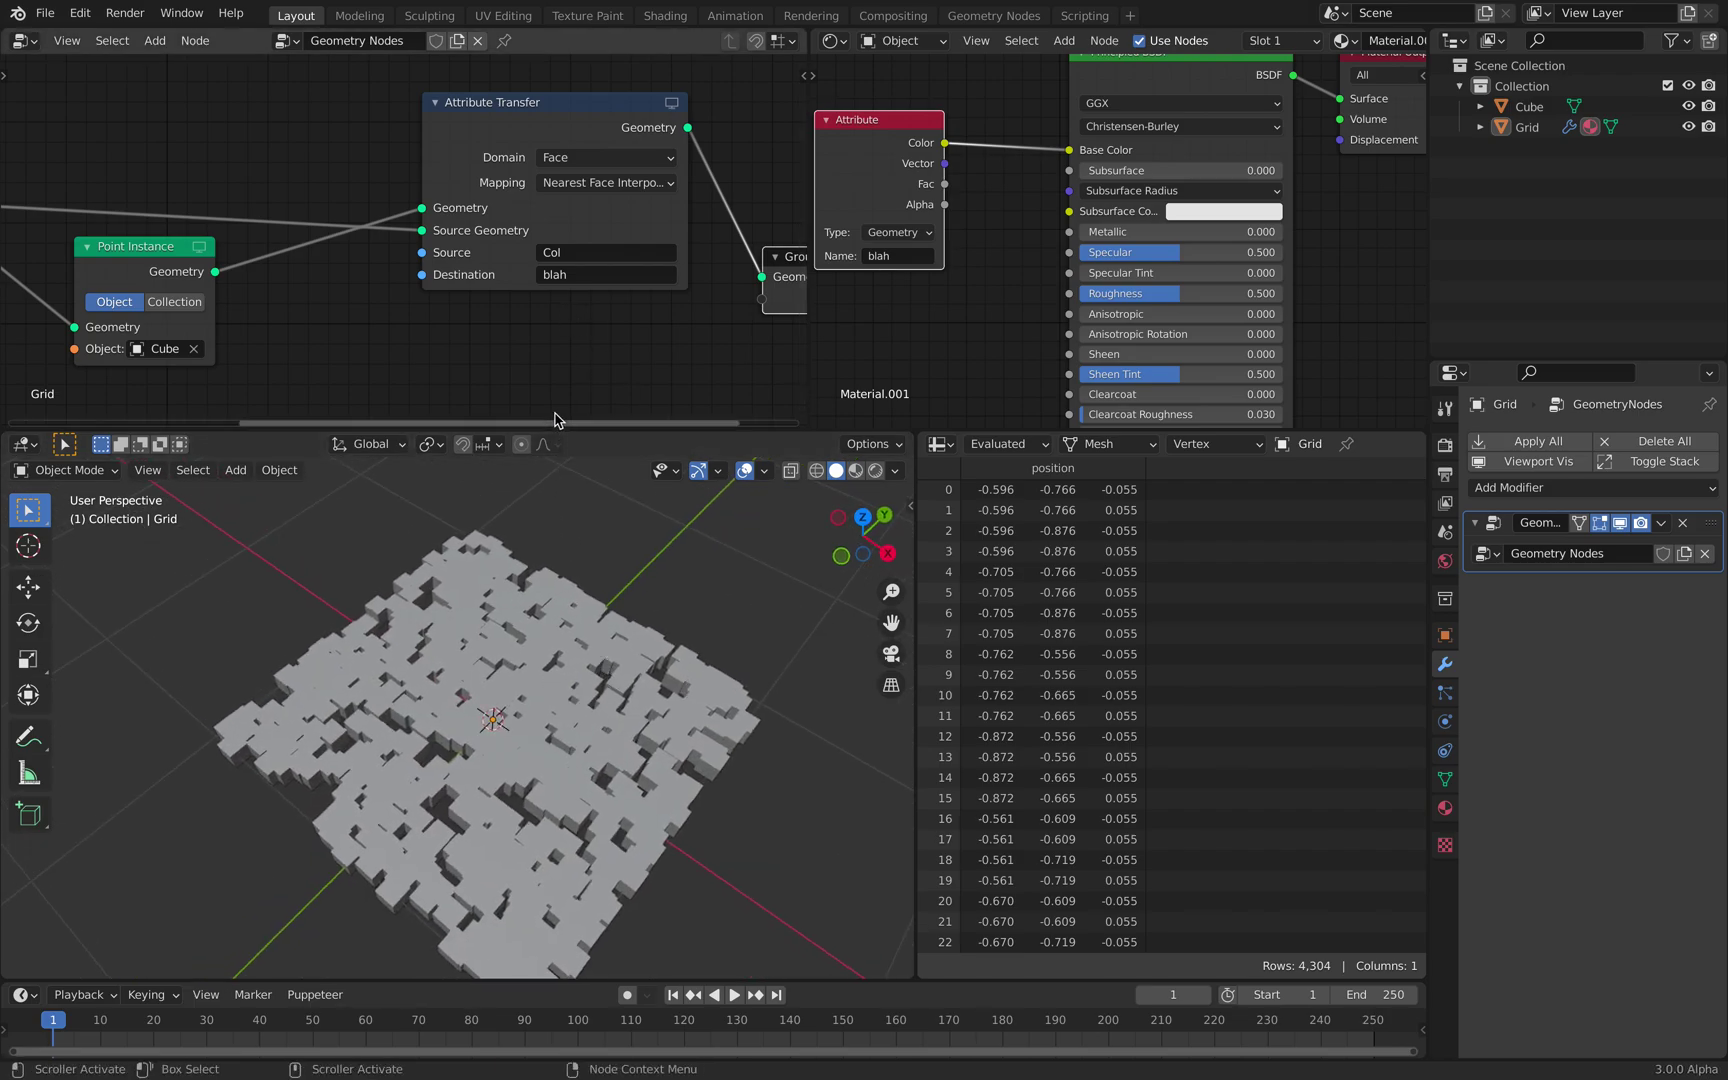
Switch the Point Distribute node to Poisson Disk with a Distance of 0.1 m and a Density of 150.6
scroll(563, 390, down, 3)
scroll(130, 290, up, 2)
click(180, 273)
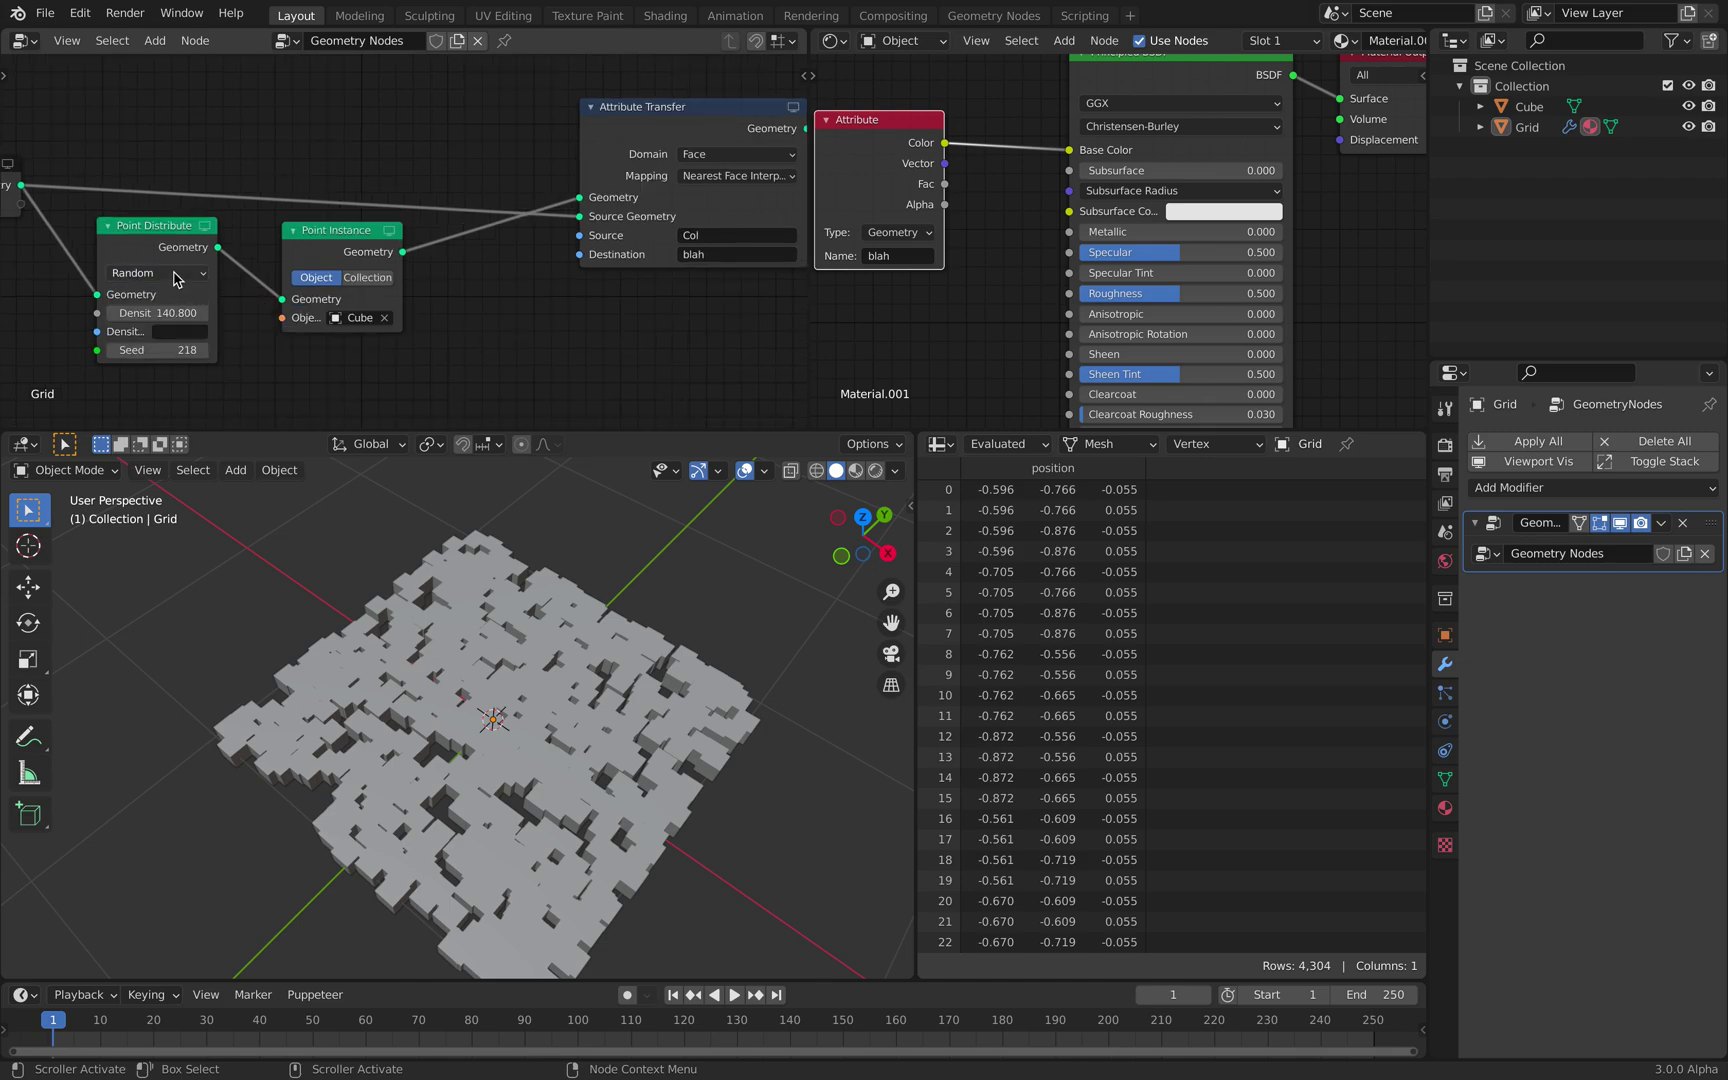
click(160, 273)
click(172, 311)
mouse_move(176, 313)
mouse_down()
mouse_move(216, 313)
mouse_move(176, 330)
mouse_up()
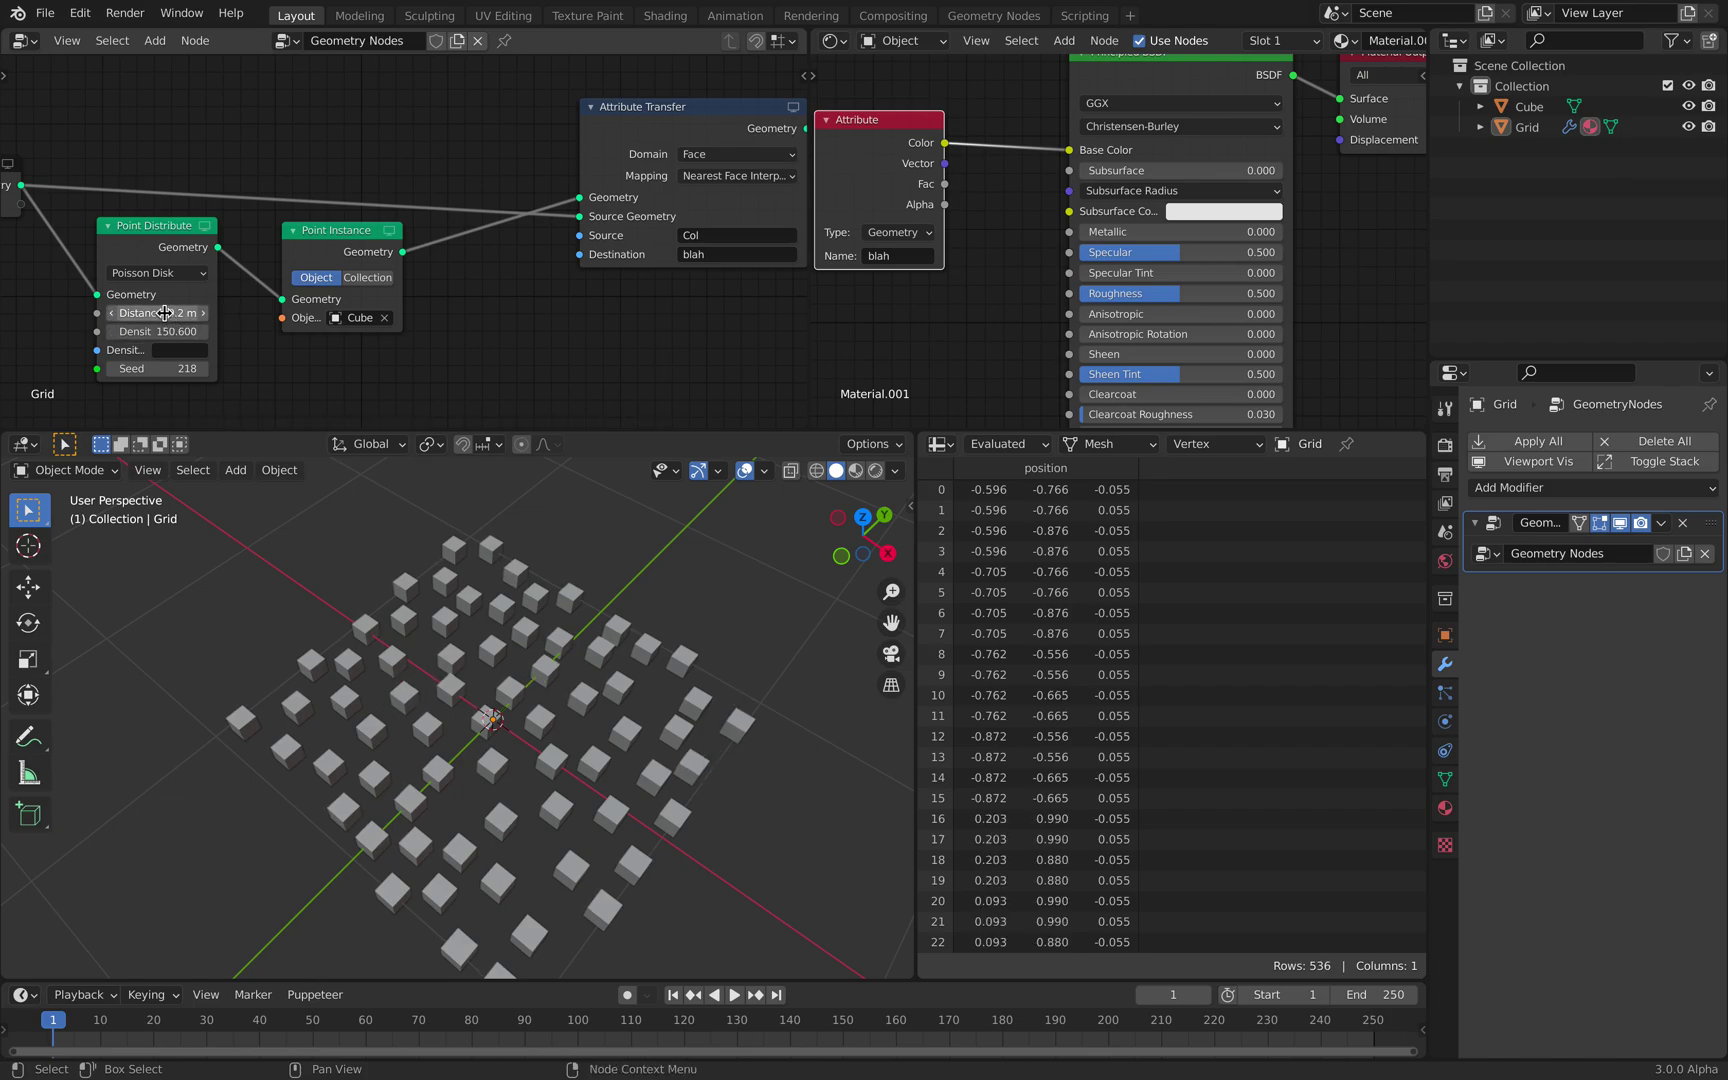
key(Return)
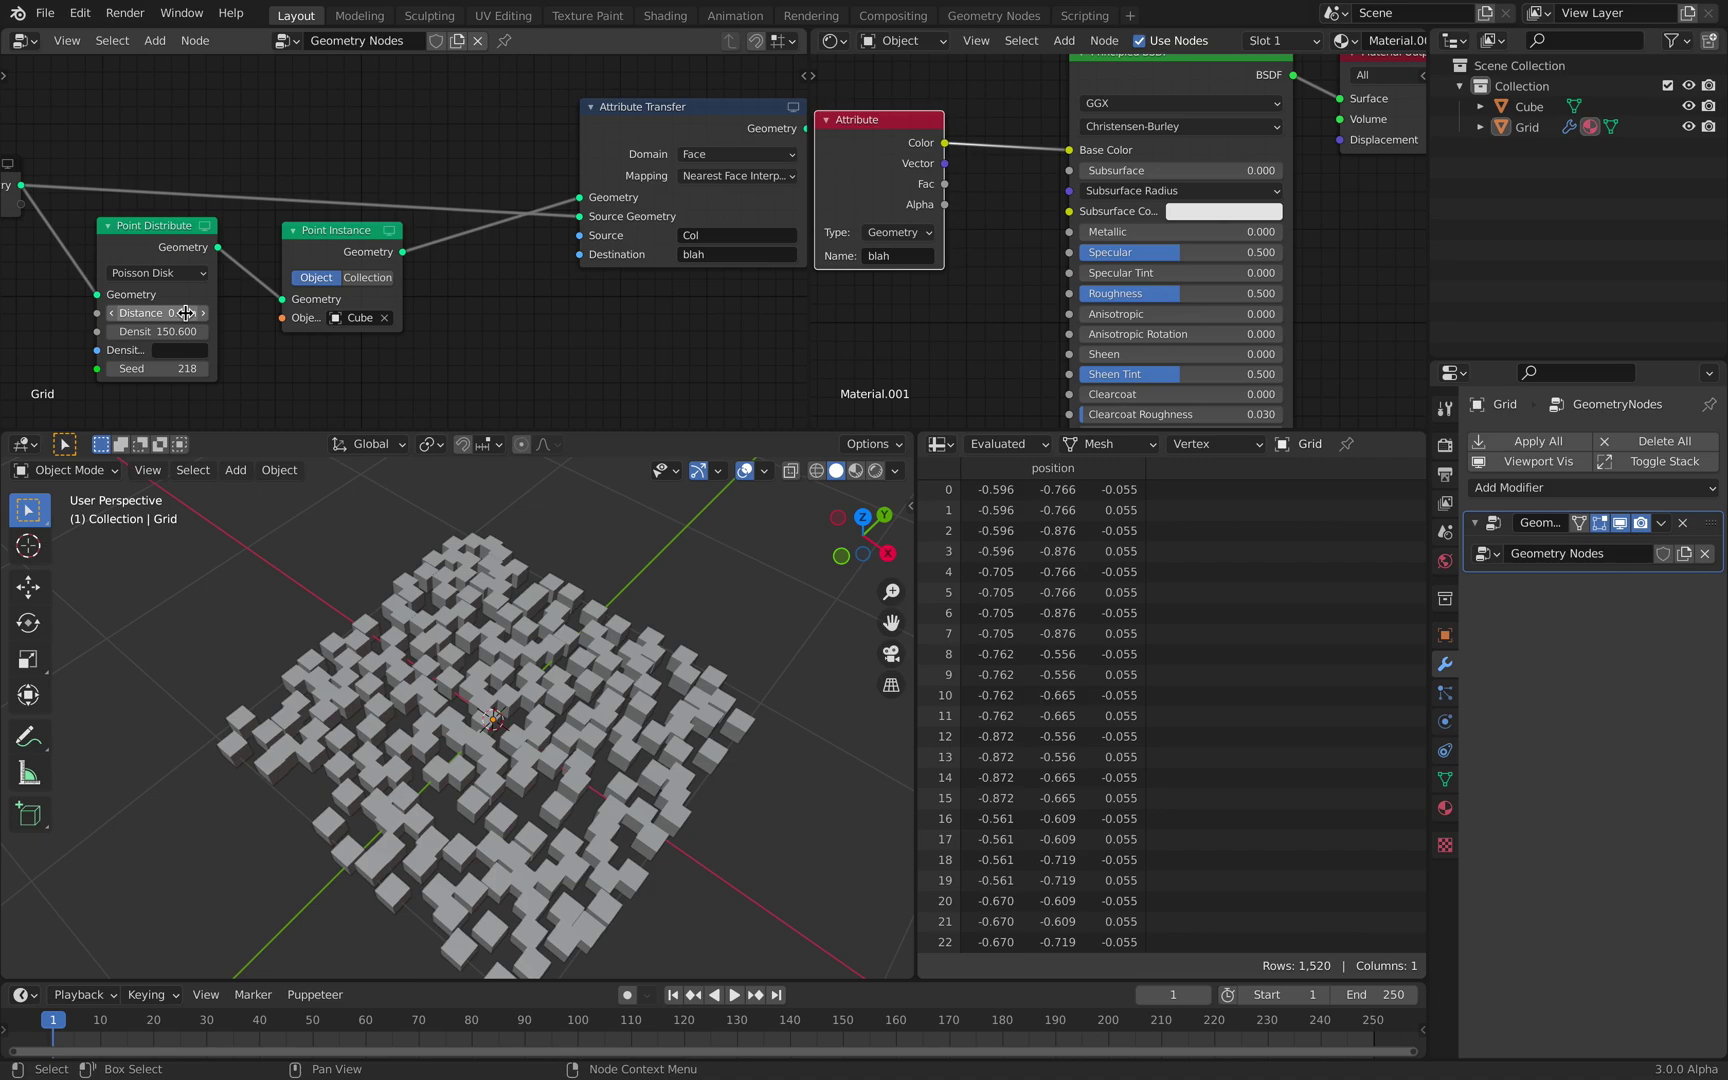
Save the file and switch the 3D viewport back to rendered shading to view the spaced-out cubes
middle_drag(440, 640, 441, 660)
key(ctrl+s)
middle_drag(470, 300, 456, 288)
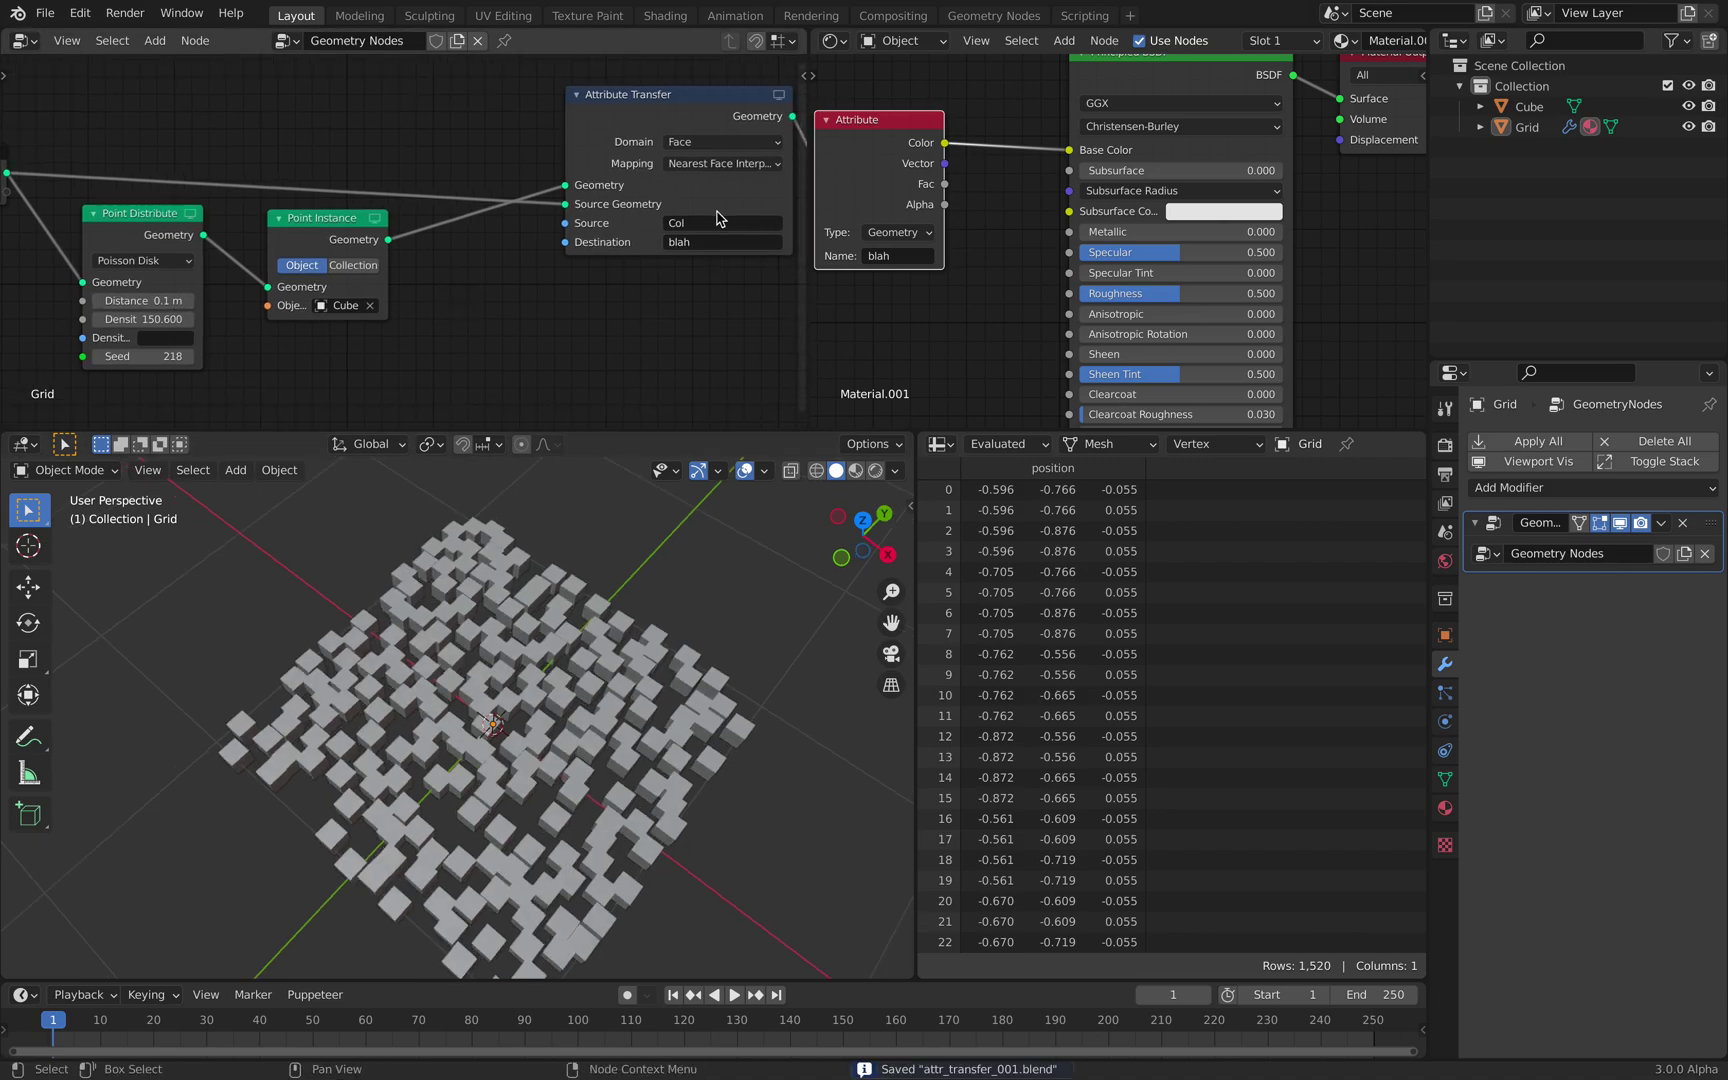
click(875, 470)
middle_drag(760, 610, 703, 683)
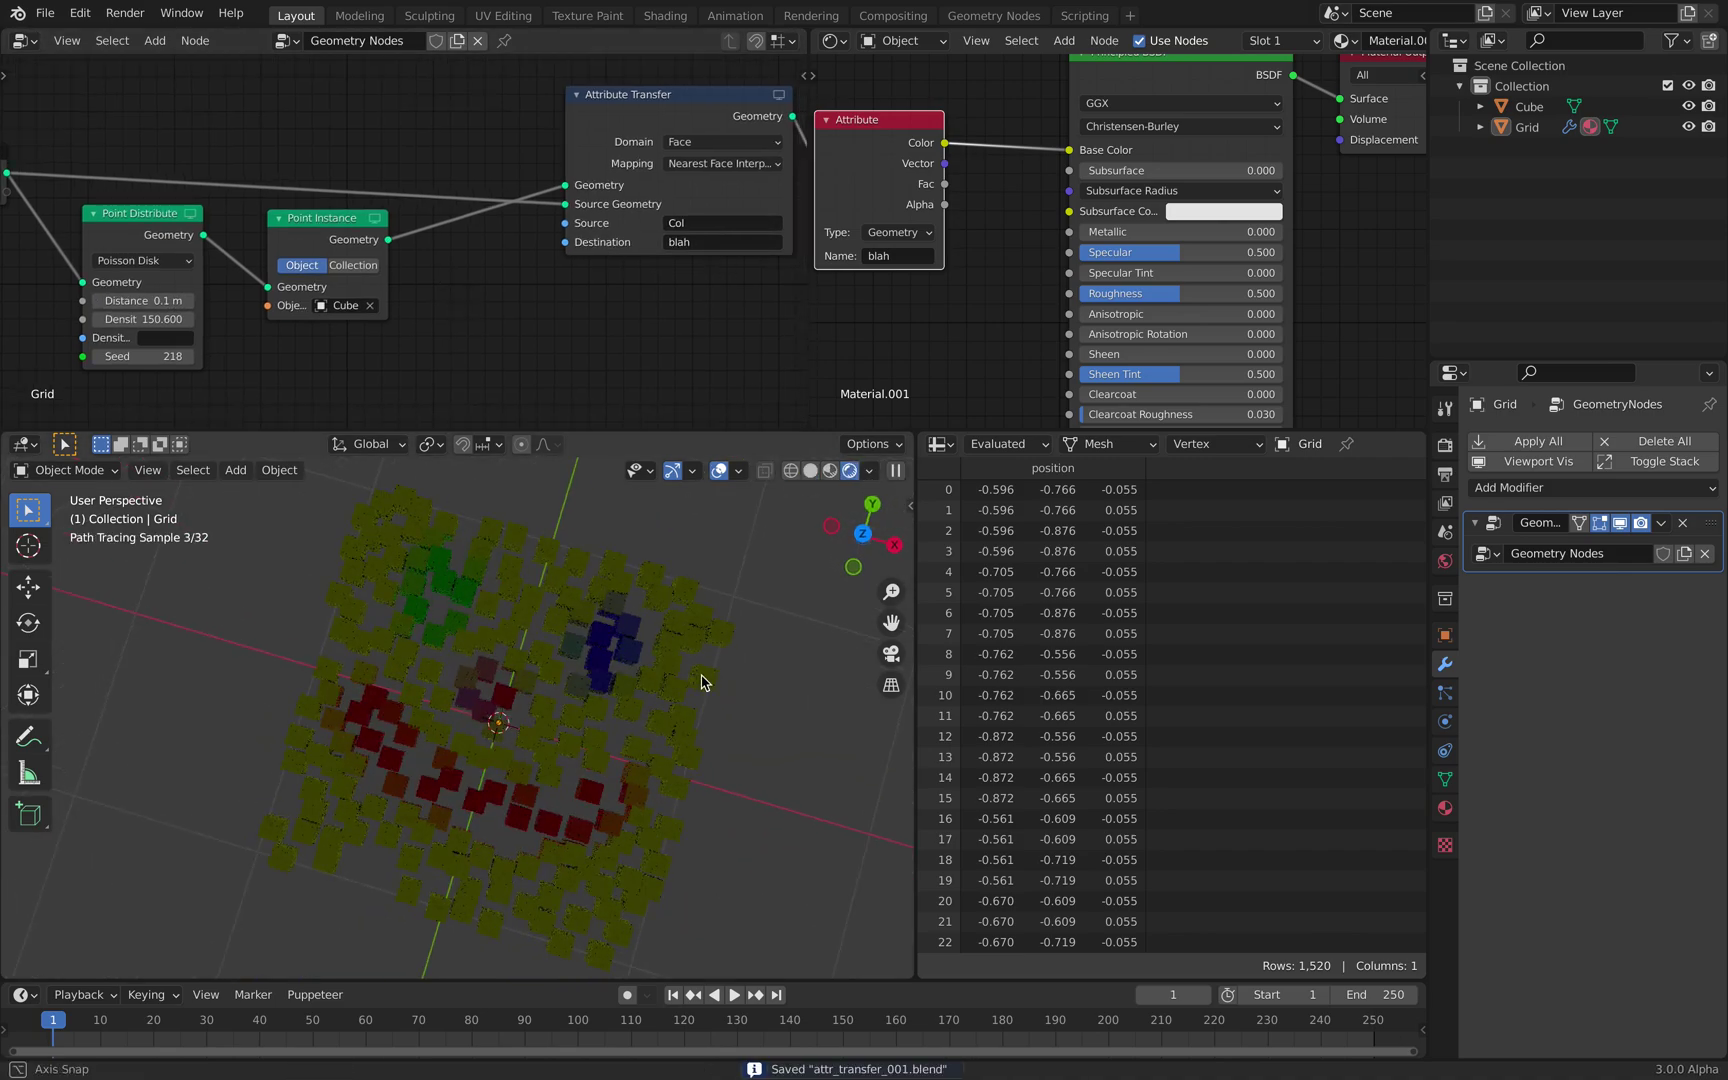
Move the Attribute Transfer and Group Output nodes farther from the Point Instance node and save the file
middle_drag(497, 293, 414, 277)
click(565, 87)
scroll(650, 176, down, 2)
middle_drag(768, 203, 676, 204)
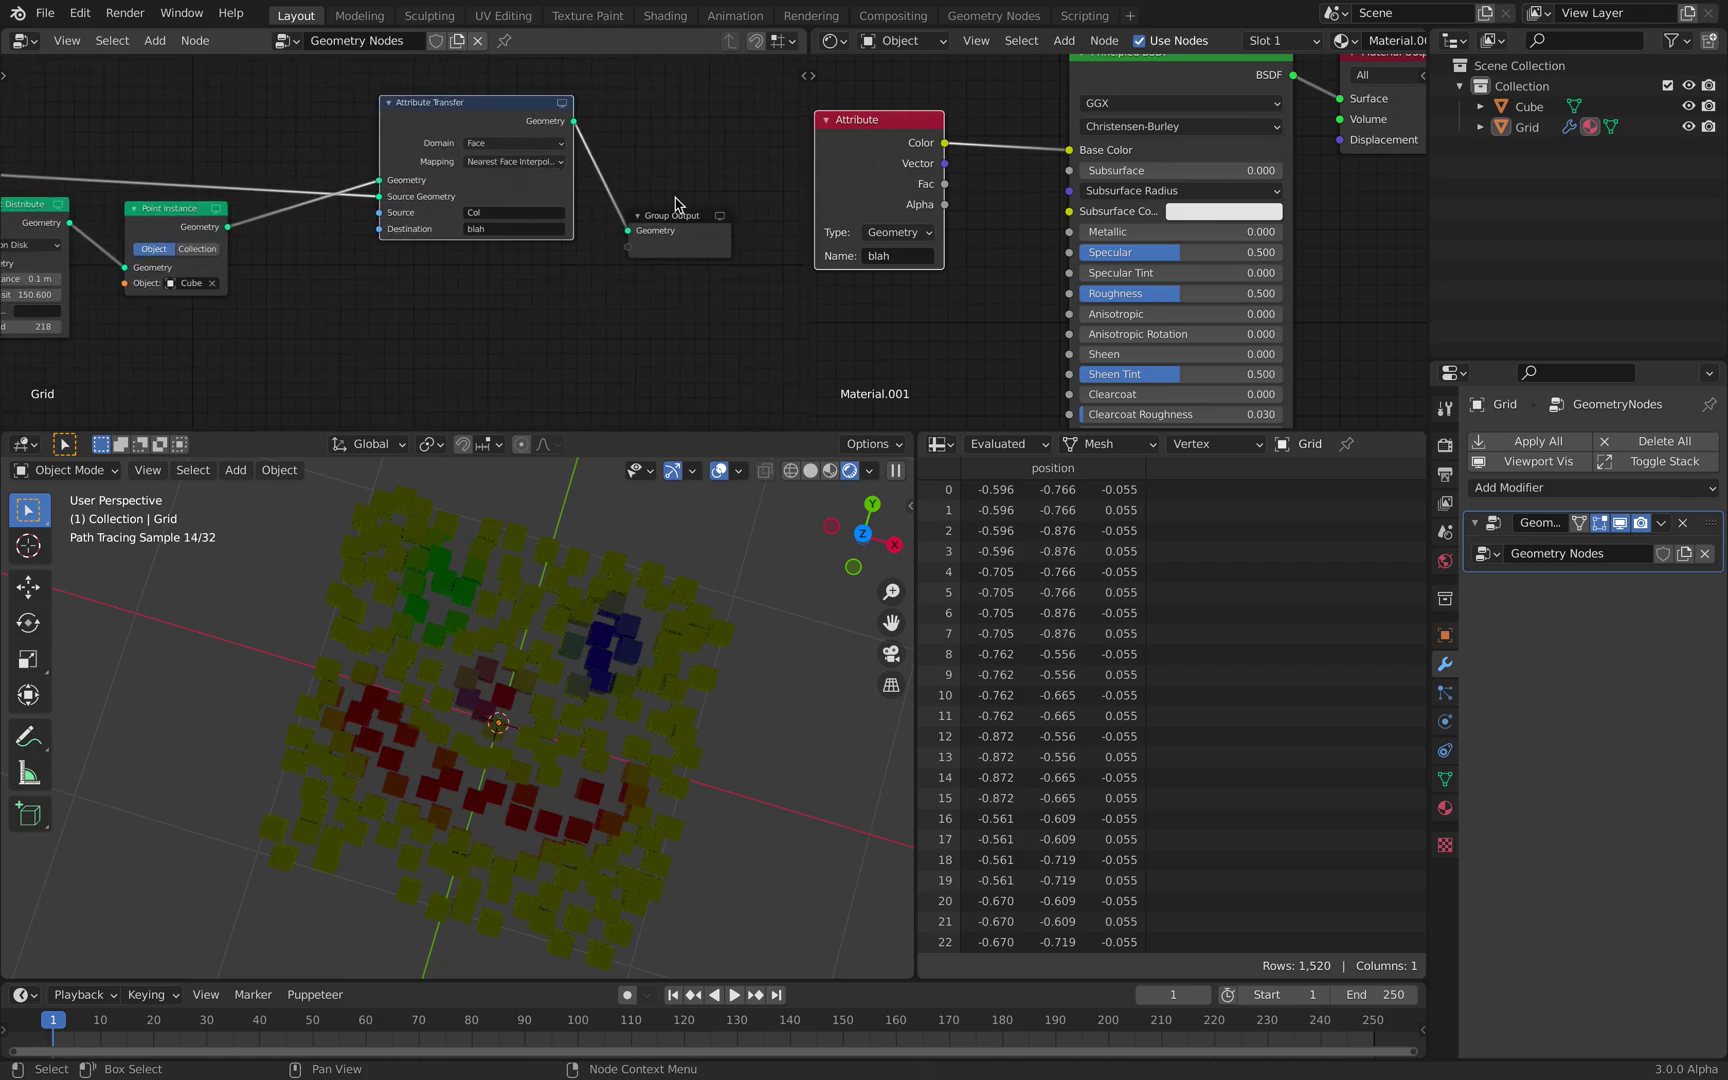
drag(686, 215, 795, 213)
drag(570, 106, 673, 101)
middle_drag(389, 187, 631, 186)
key(ctrl+s)
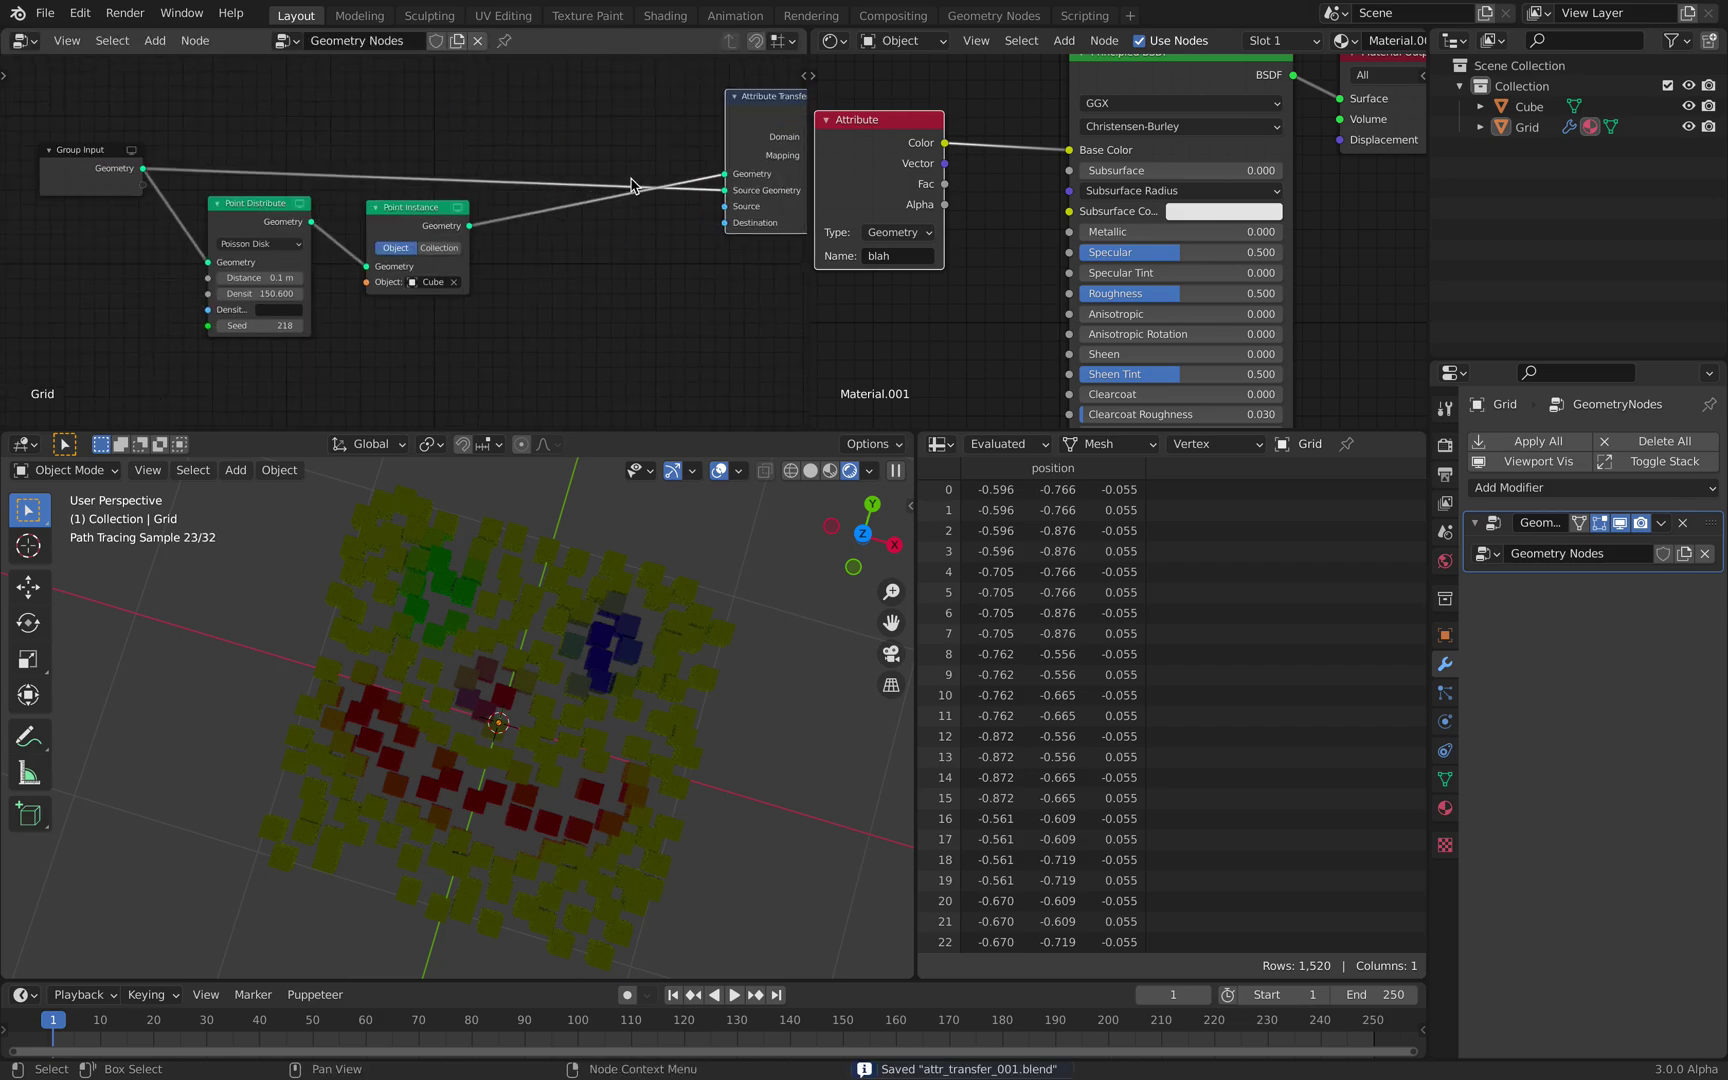
middle_drag(720, 230, 220, 253)
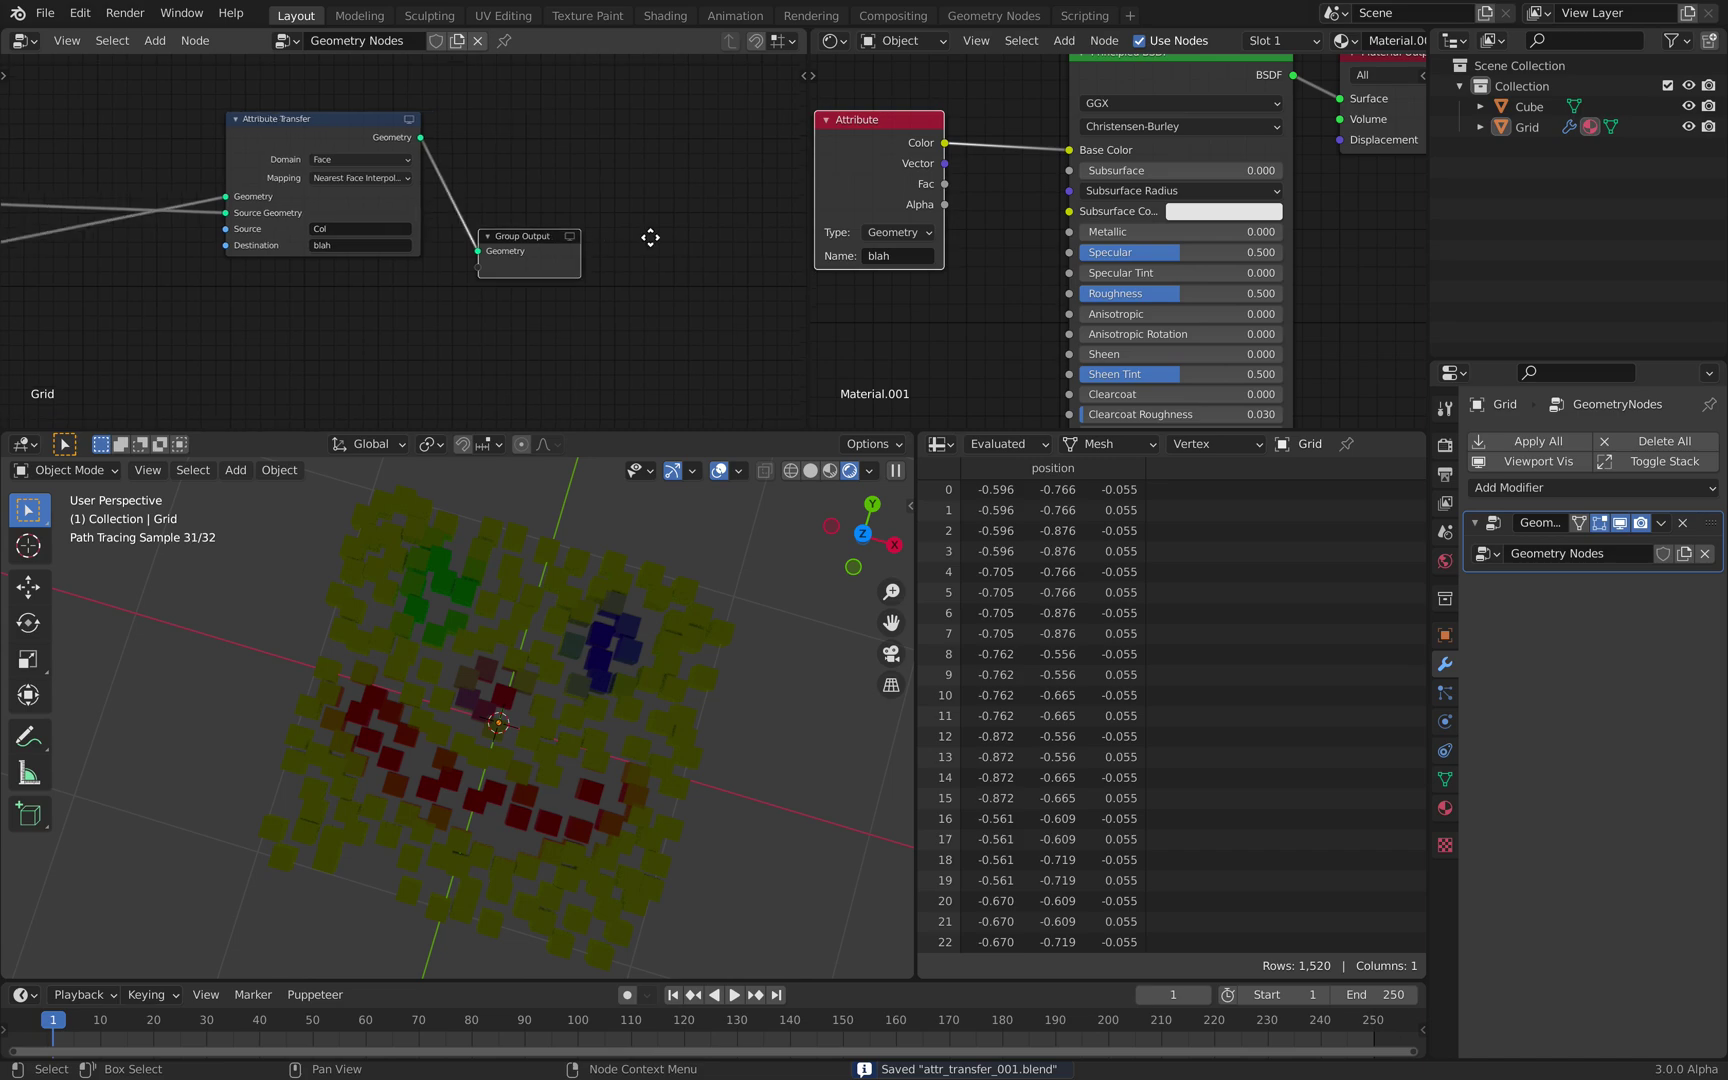
key(shift+a)
click(514, 168)
text(colorramp)
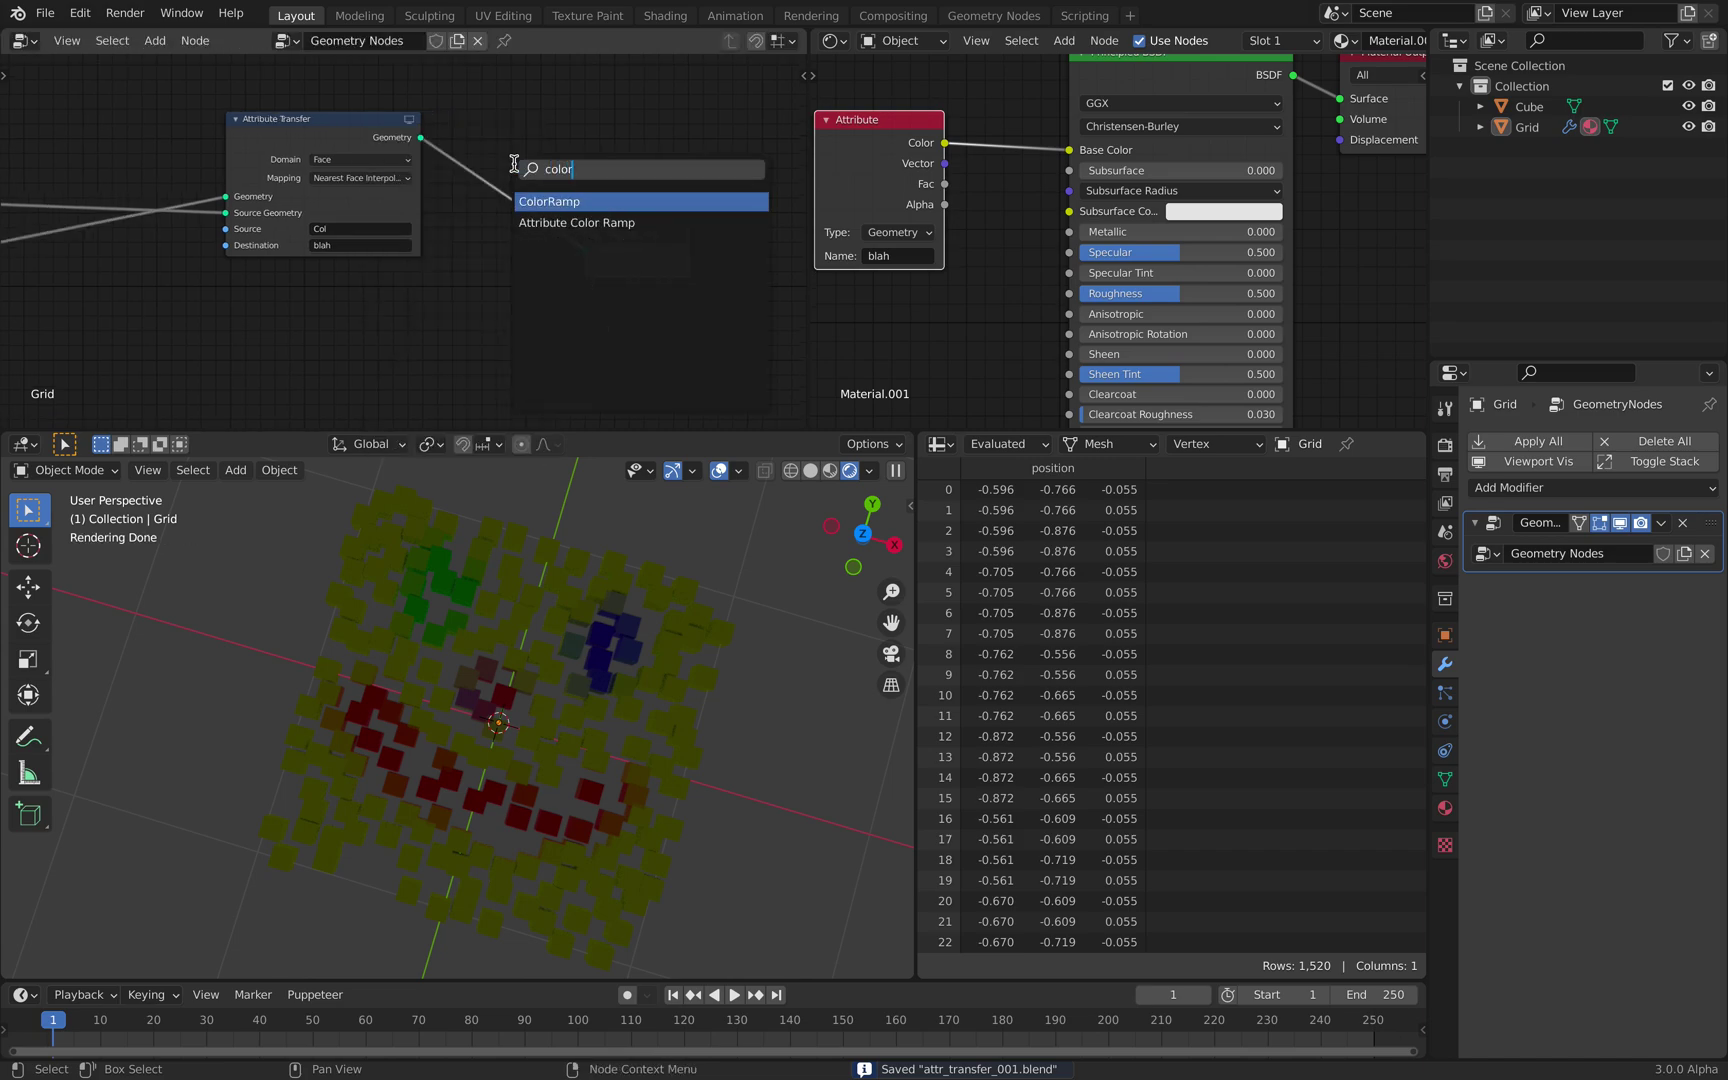
key(Return)
click(481, 155)
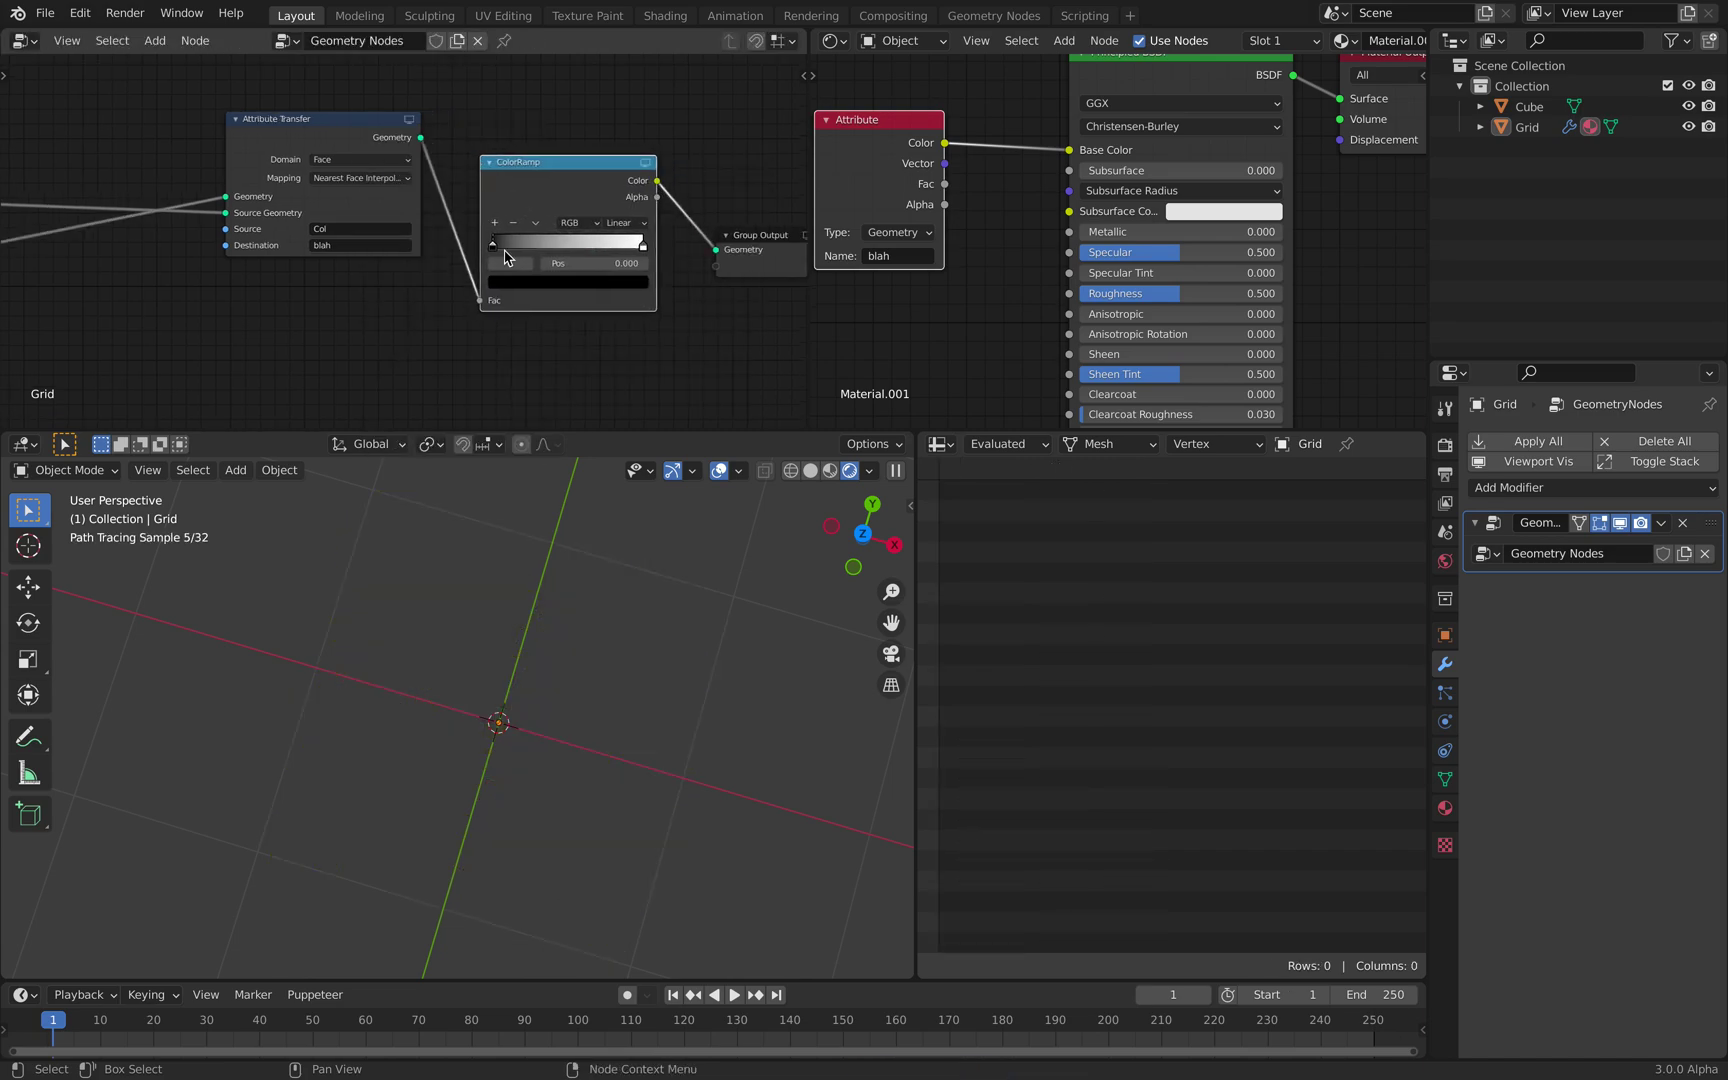
key(x)
Add an Attribute Color Ramp node and connect its geometry between Attribute Transfer and Group Output
key(shift+a)
click(555, 175)
text(att)
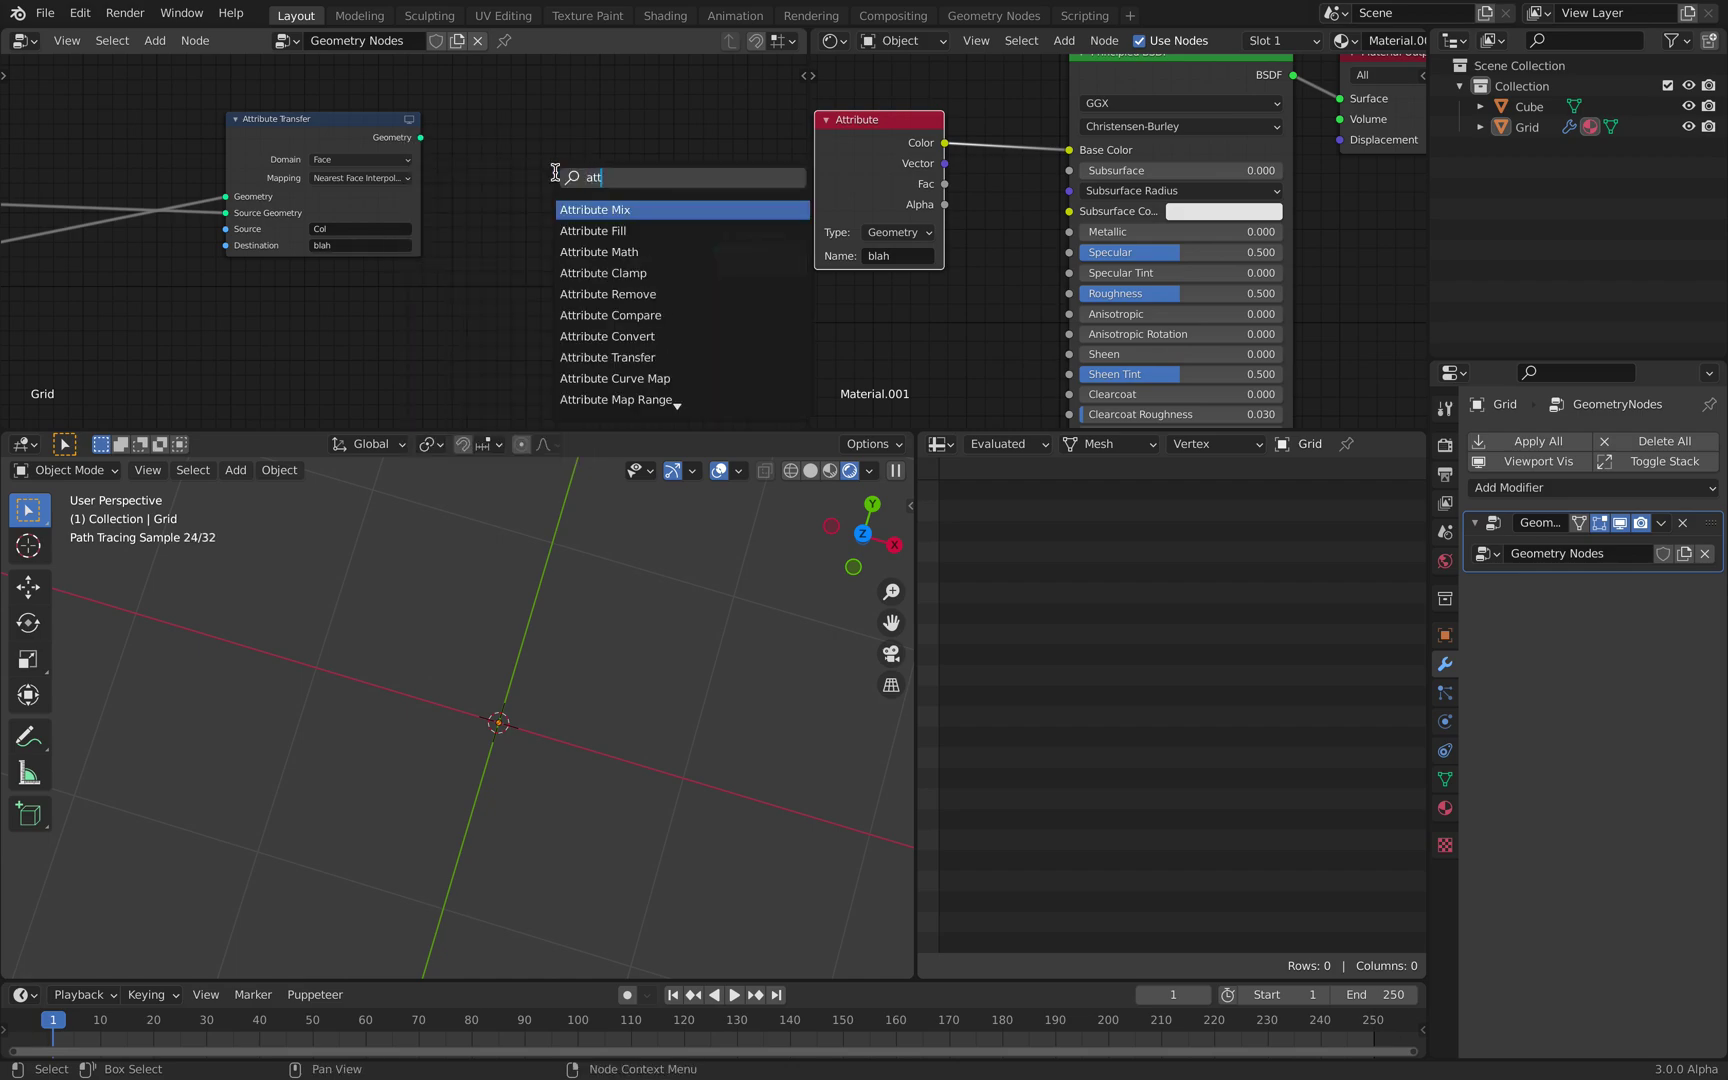
text(ribute col)
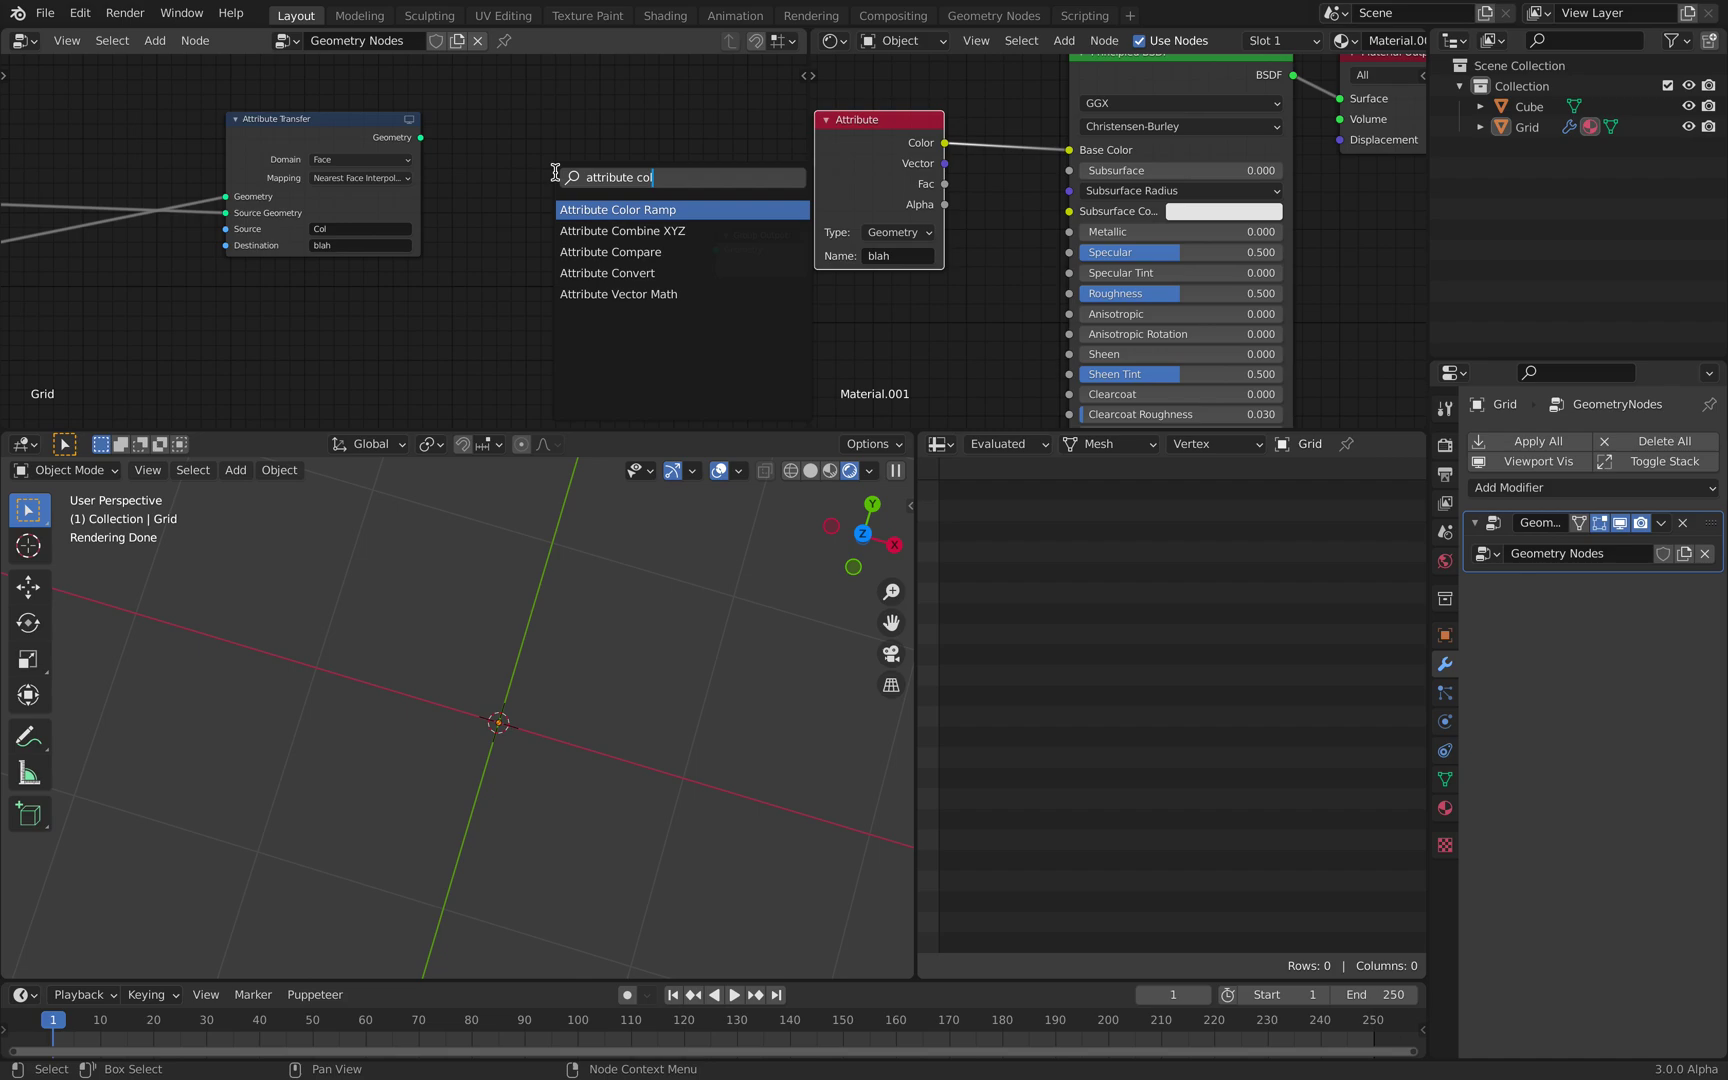
key(Return)
click(464, 142)
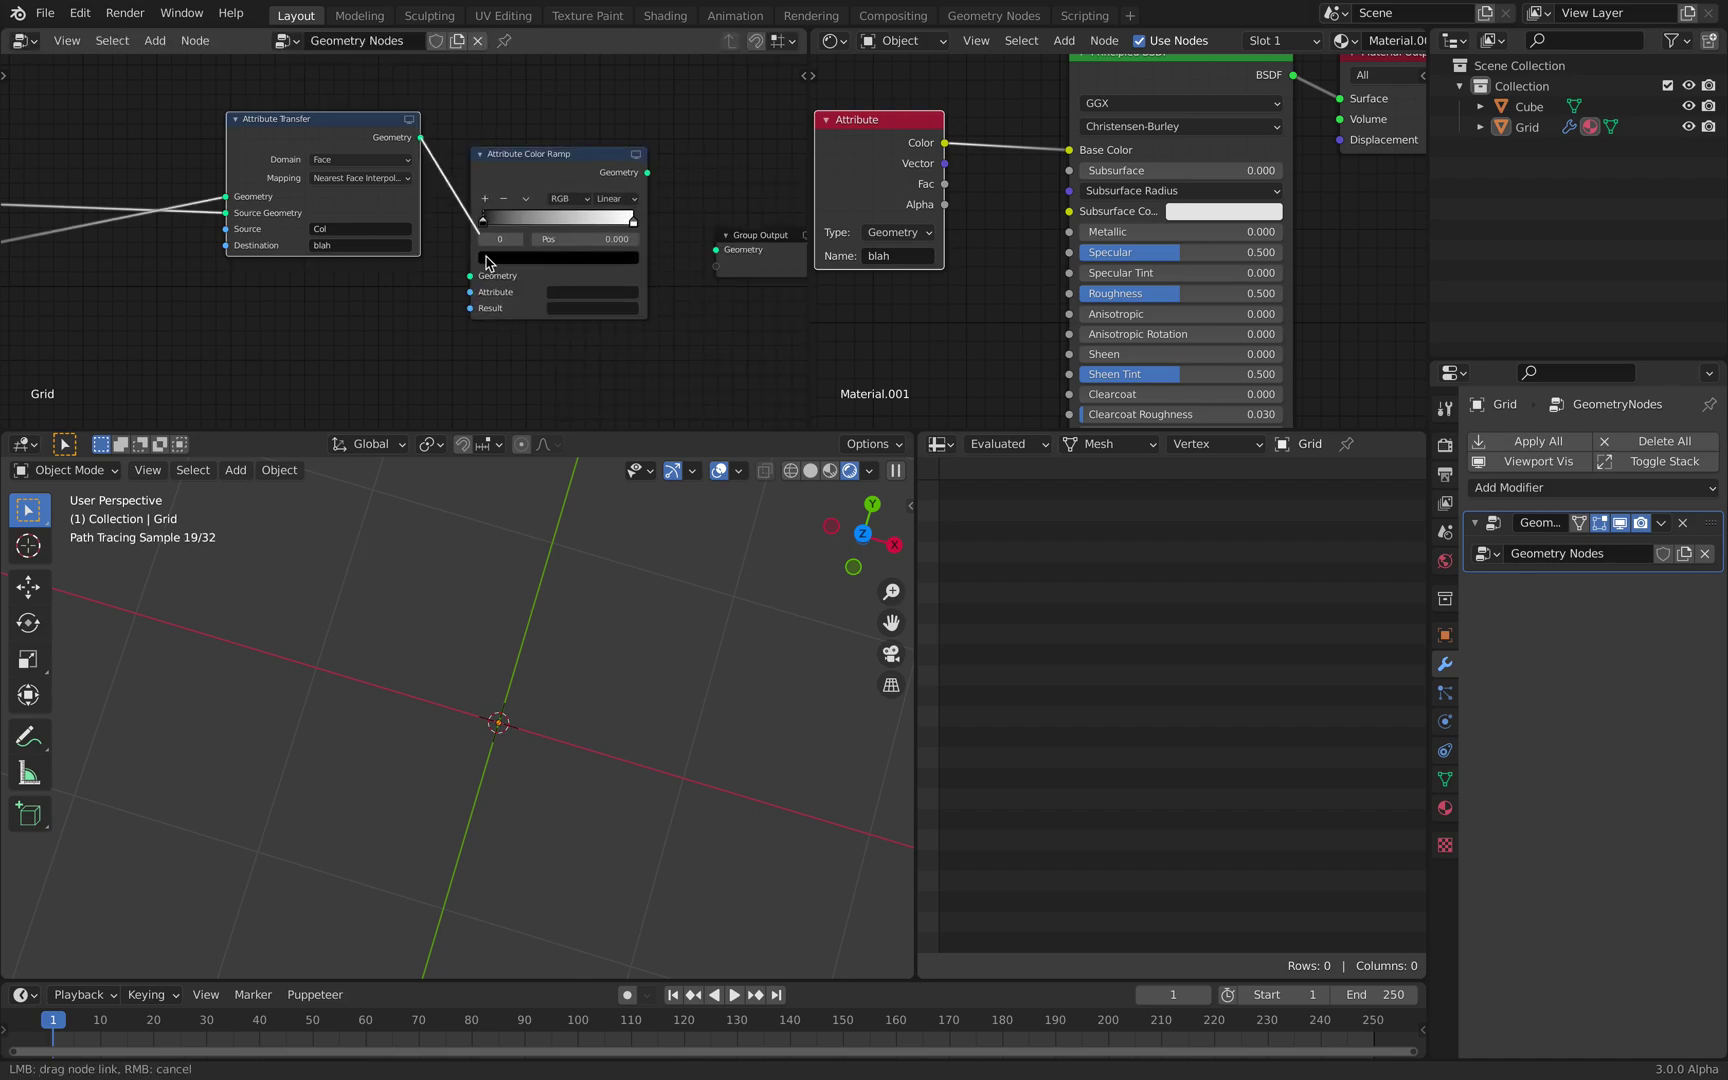
drag(639, 173, 716, 243)
middle_drag(656, 170, 554, 149)
scroll(288, 196, up, 2)
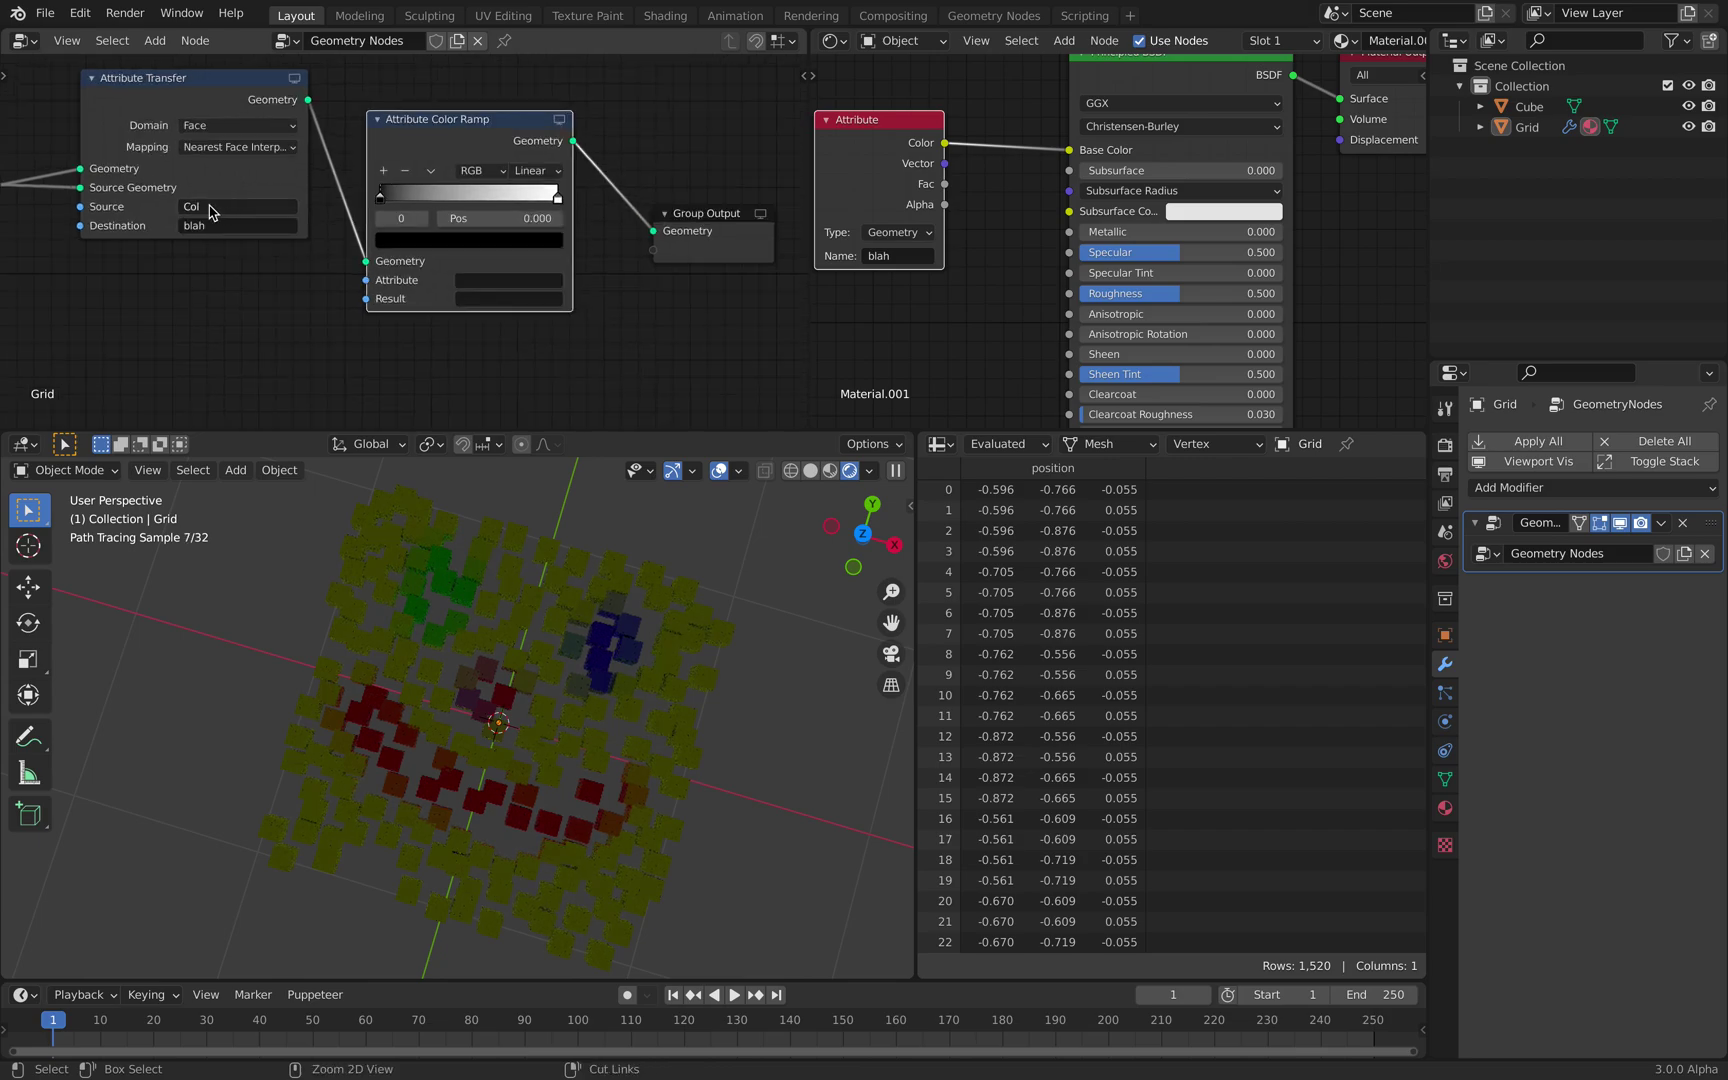
Set both the Attribute and Result of the Attribute Color Ramp node to blah
key(ctrl+c)
key(ctrl+v)
key(ctrl+v)
Move the color ramp's first stop slightly inward and make it red, and set the second to blue at position 0.795
drag(380, 200, 398, 201)
click(423, 240)
drag(525, 290, 448, 384)
drag(557, 199, 521, 198)
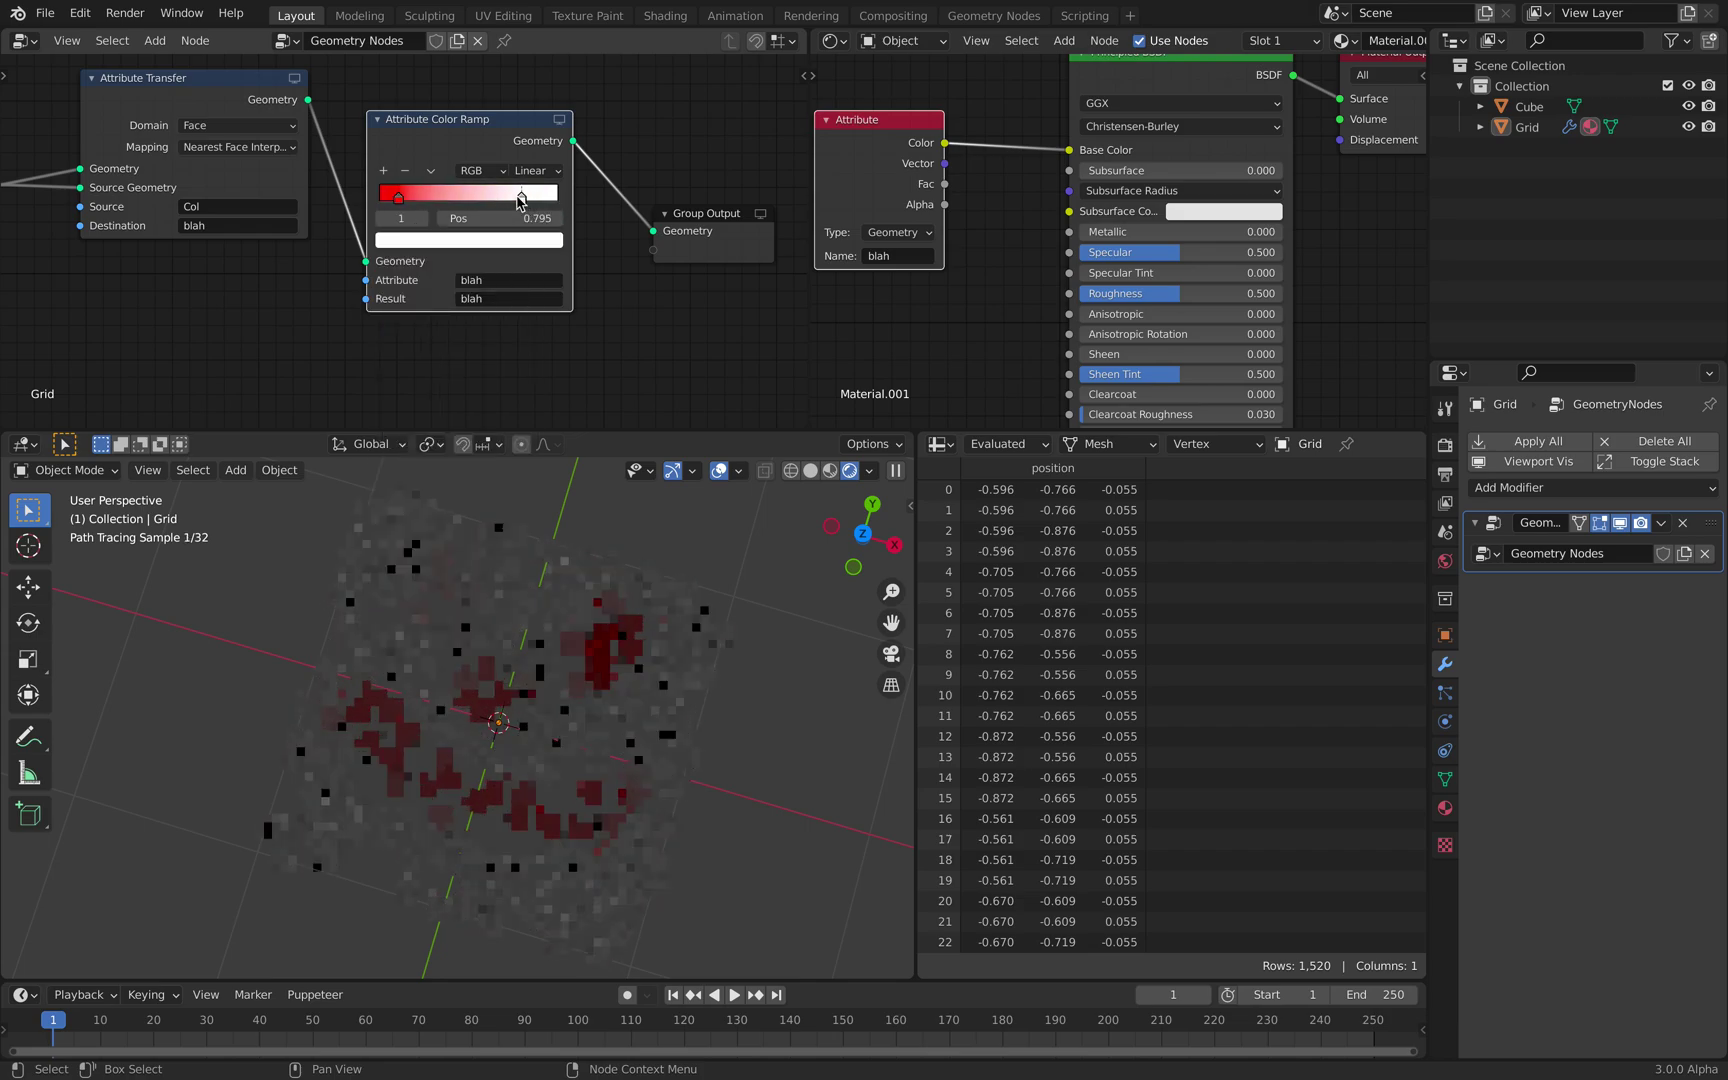
click(526, 241)
drag(448, 320, 501, 286)
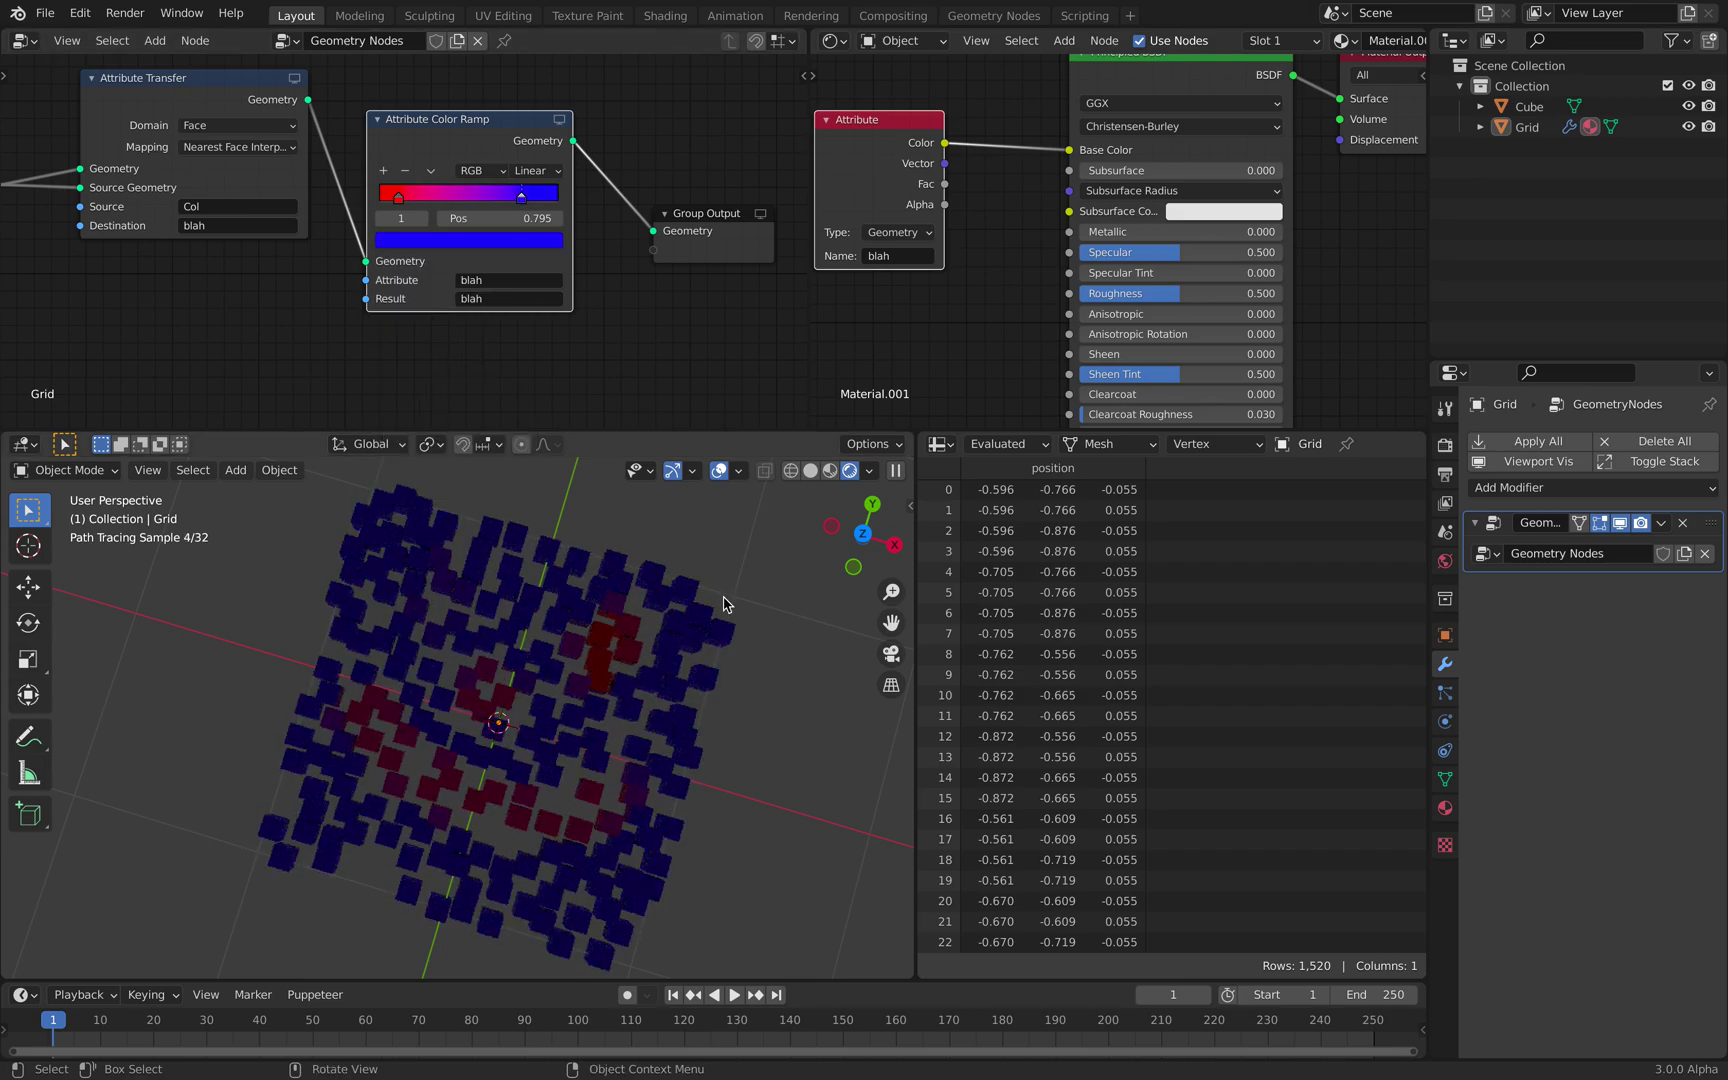
Connect Attribute Transfer directly to Group Output and delete the Attribute Color Ramp node
middle_drag(725, 590, 721, 569)
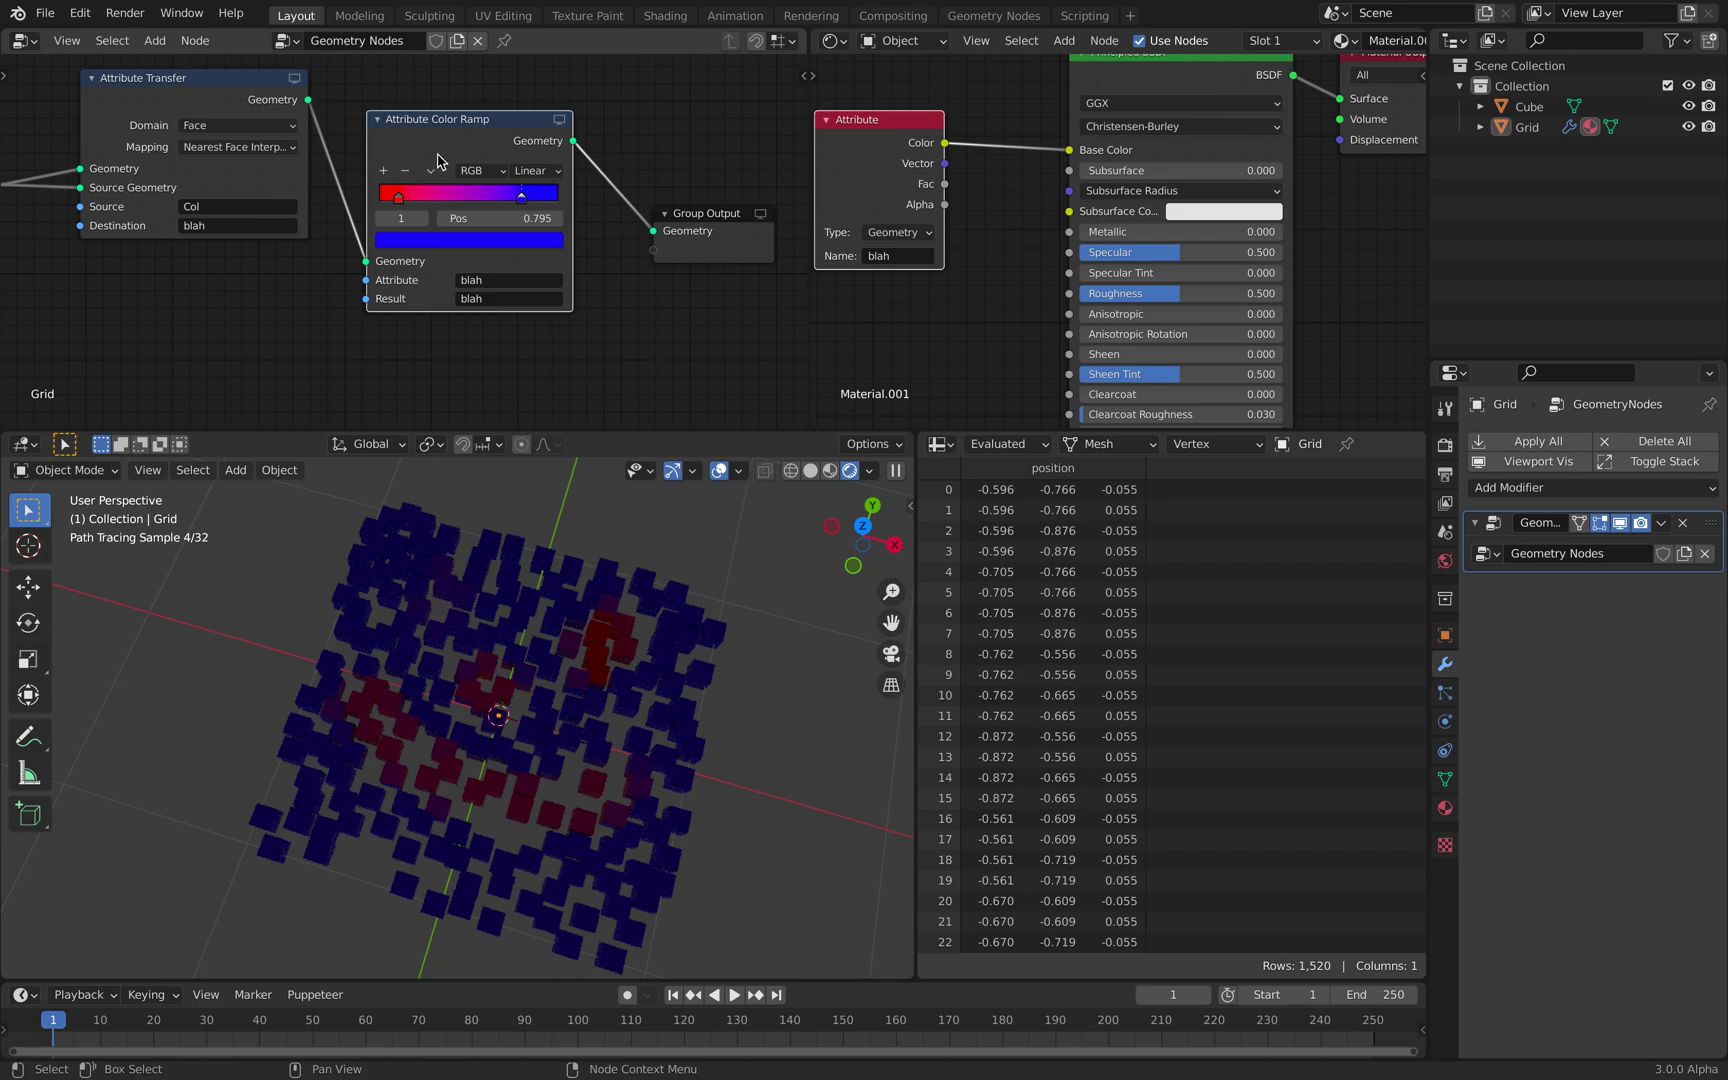
drag(308, 99, 652, 231)
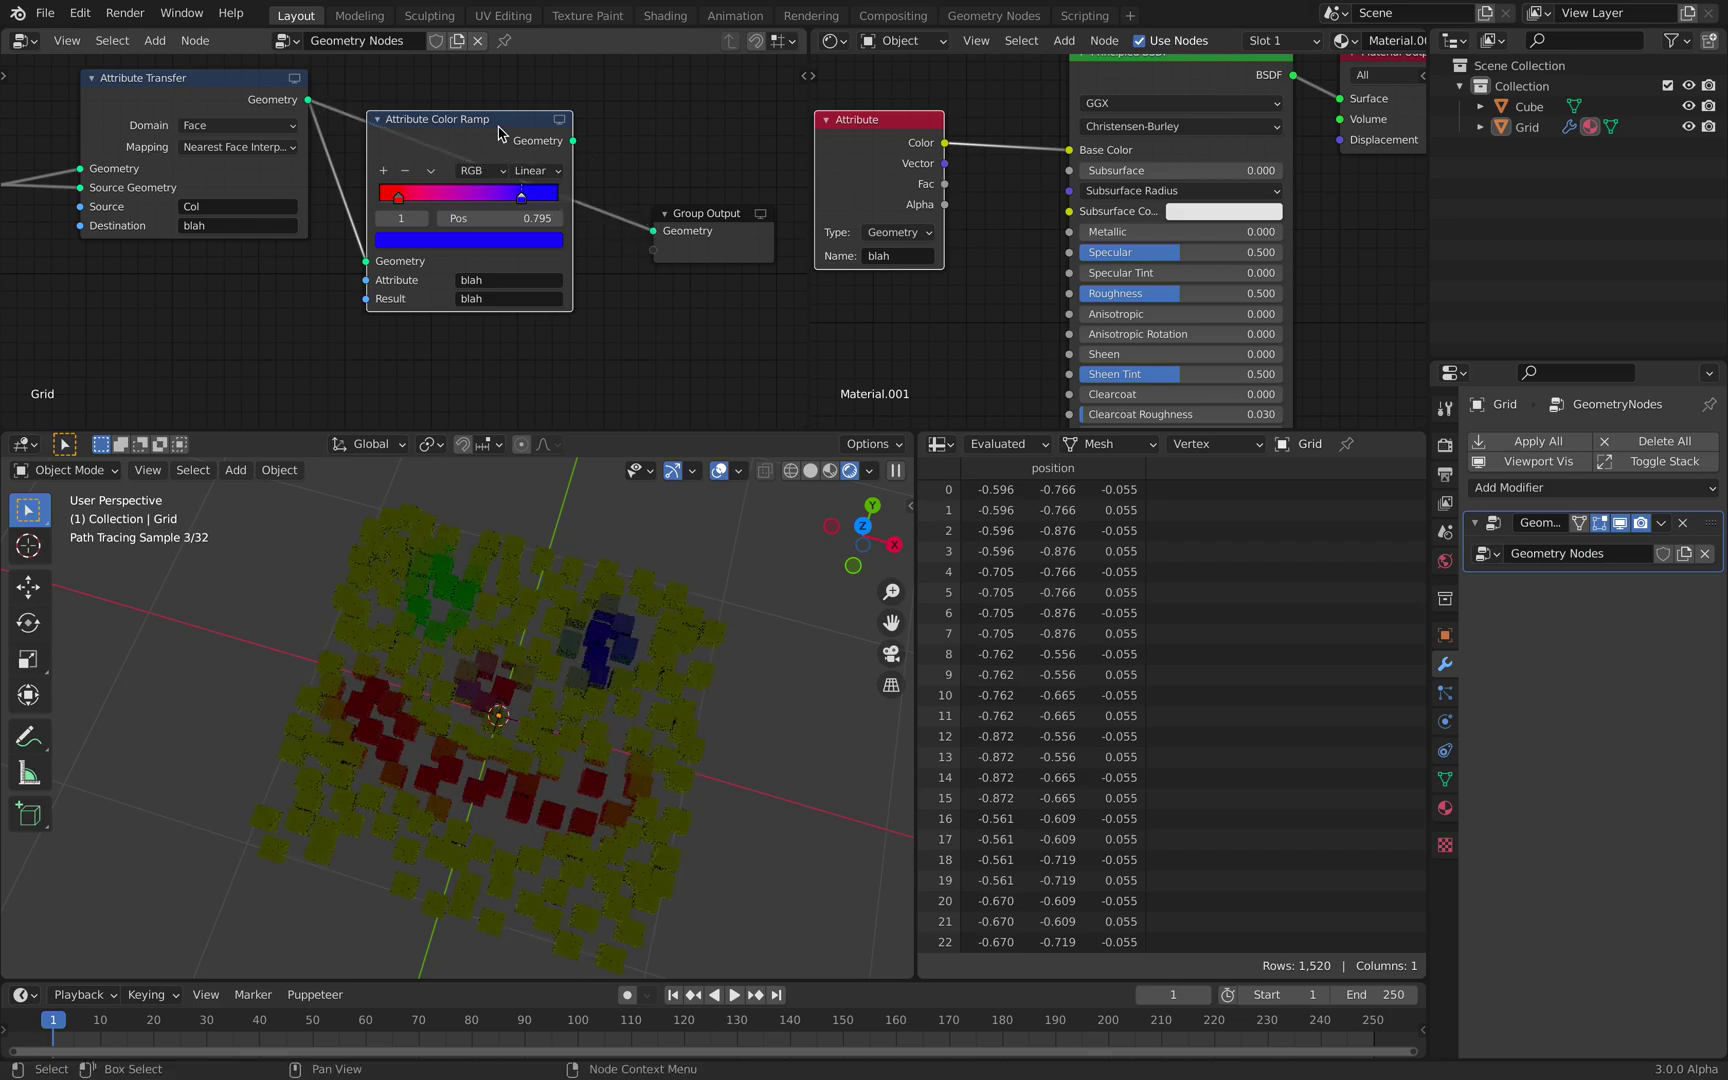
key(x)
Save the file and compare the cube instances in solid, material preview and rendered shading
key(ctrl+s)
click(810, 470)
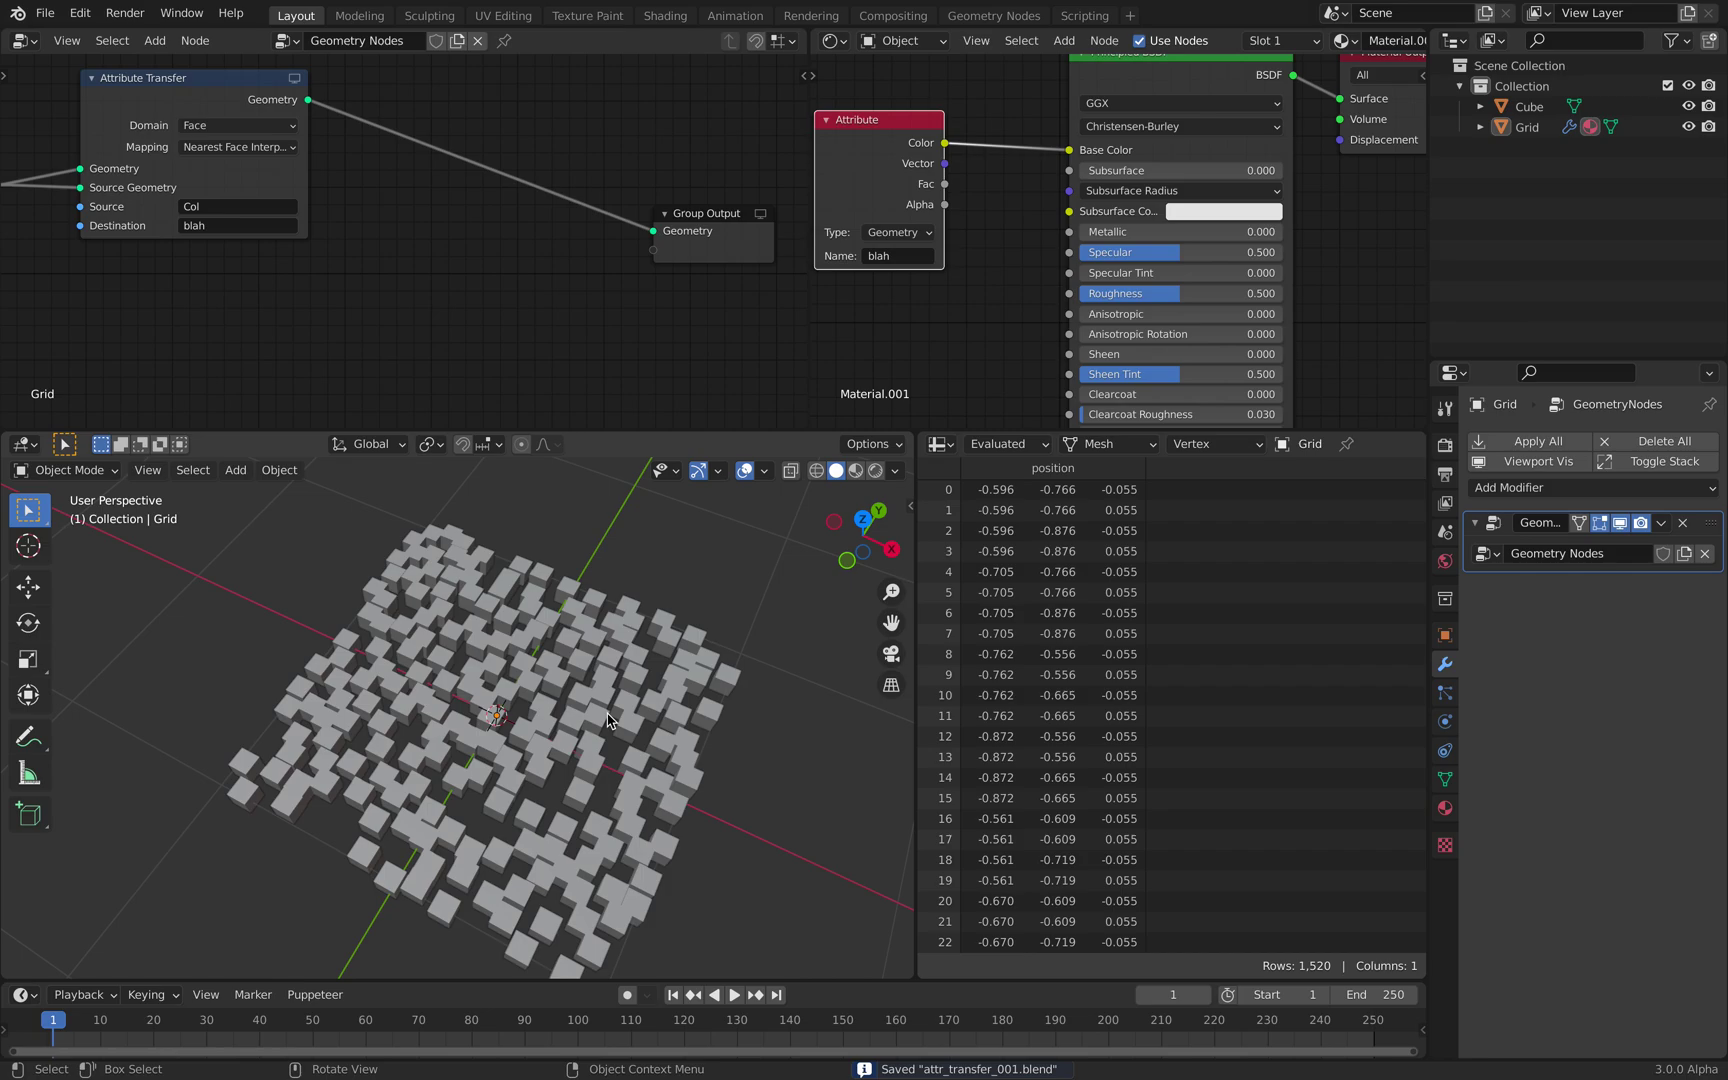
mouse_move(608, 720)
middle_down()
mouse_move(689, 616)
mouse_move(724, 644)
middle_up()
click(856, 472)
click(875, 471)
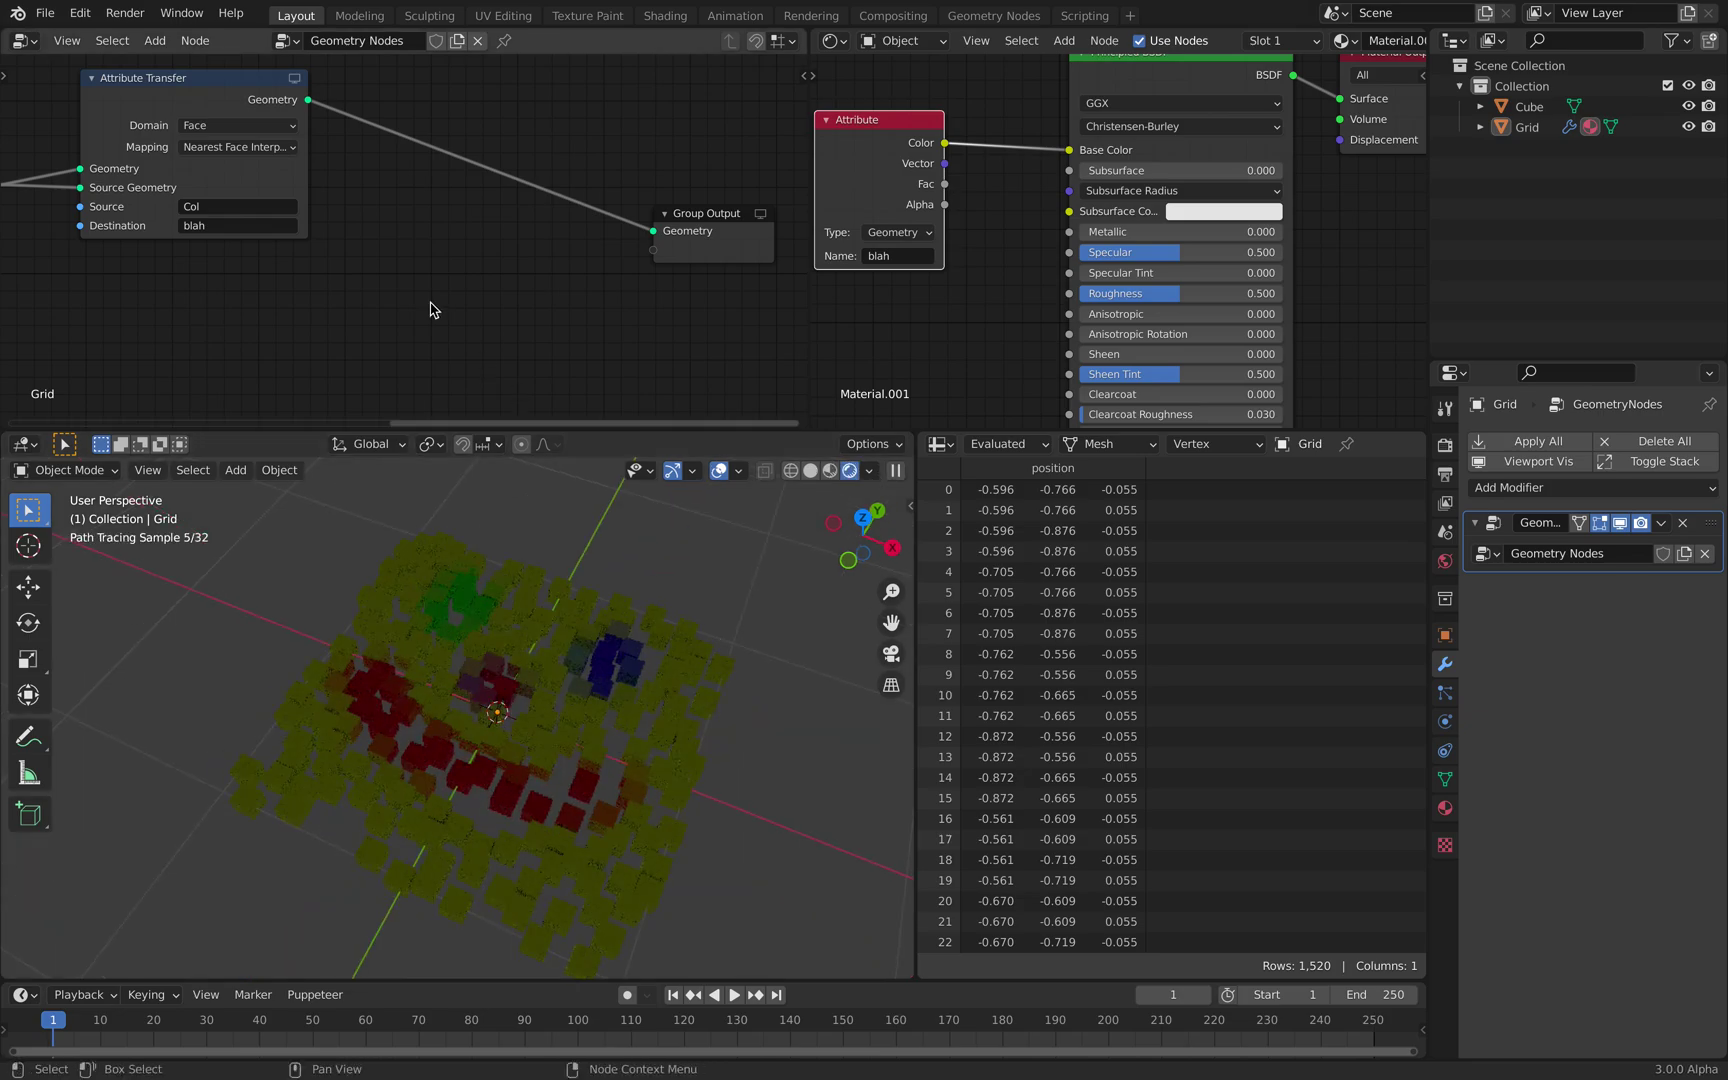
Review the node chain from Point Distribute to Attribute Transfer and examine the rendered cubes from several angles
scroll(430, 318, down, 4)
middle_drag(430, 318, 640, 318)
middle_drag(524, 279, 644, 298)
scroll(520, 283, up, 2)
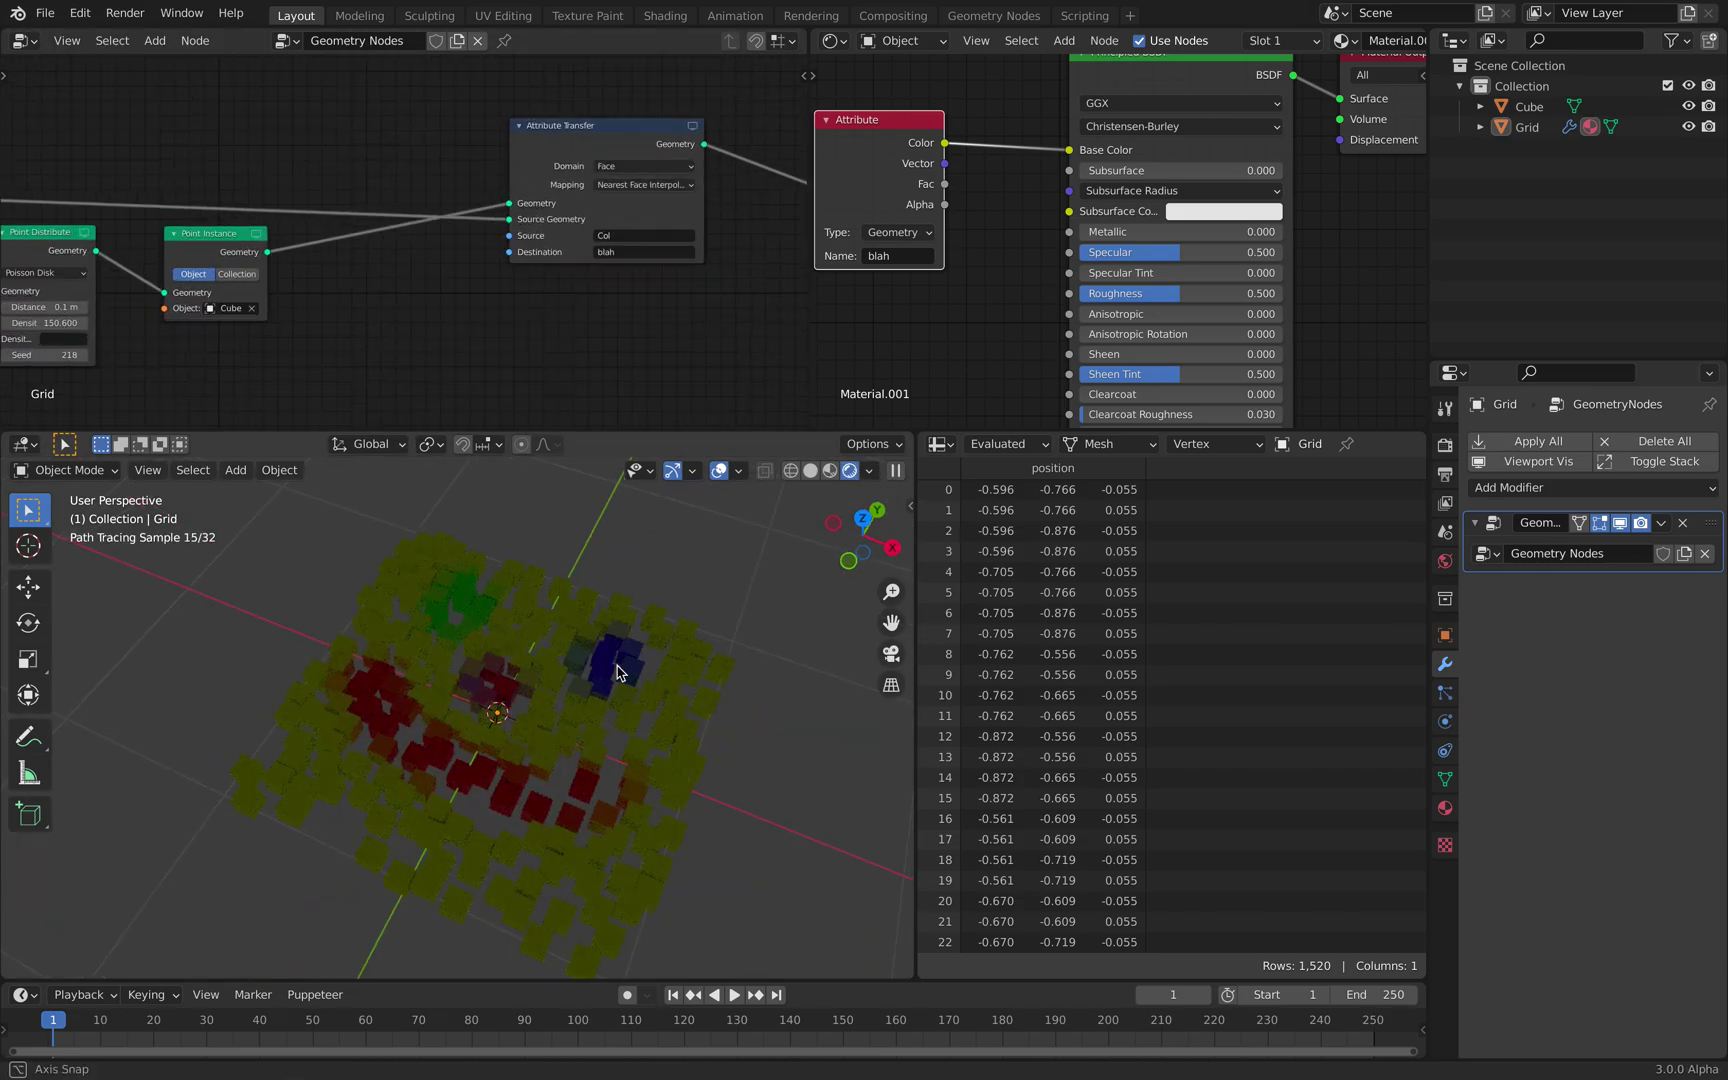
mouse_move(560, 600)
middle_down()
mouse_move(679, 679)
mouse_move(668, 692)
middle_up()
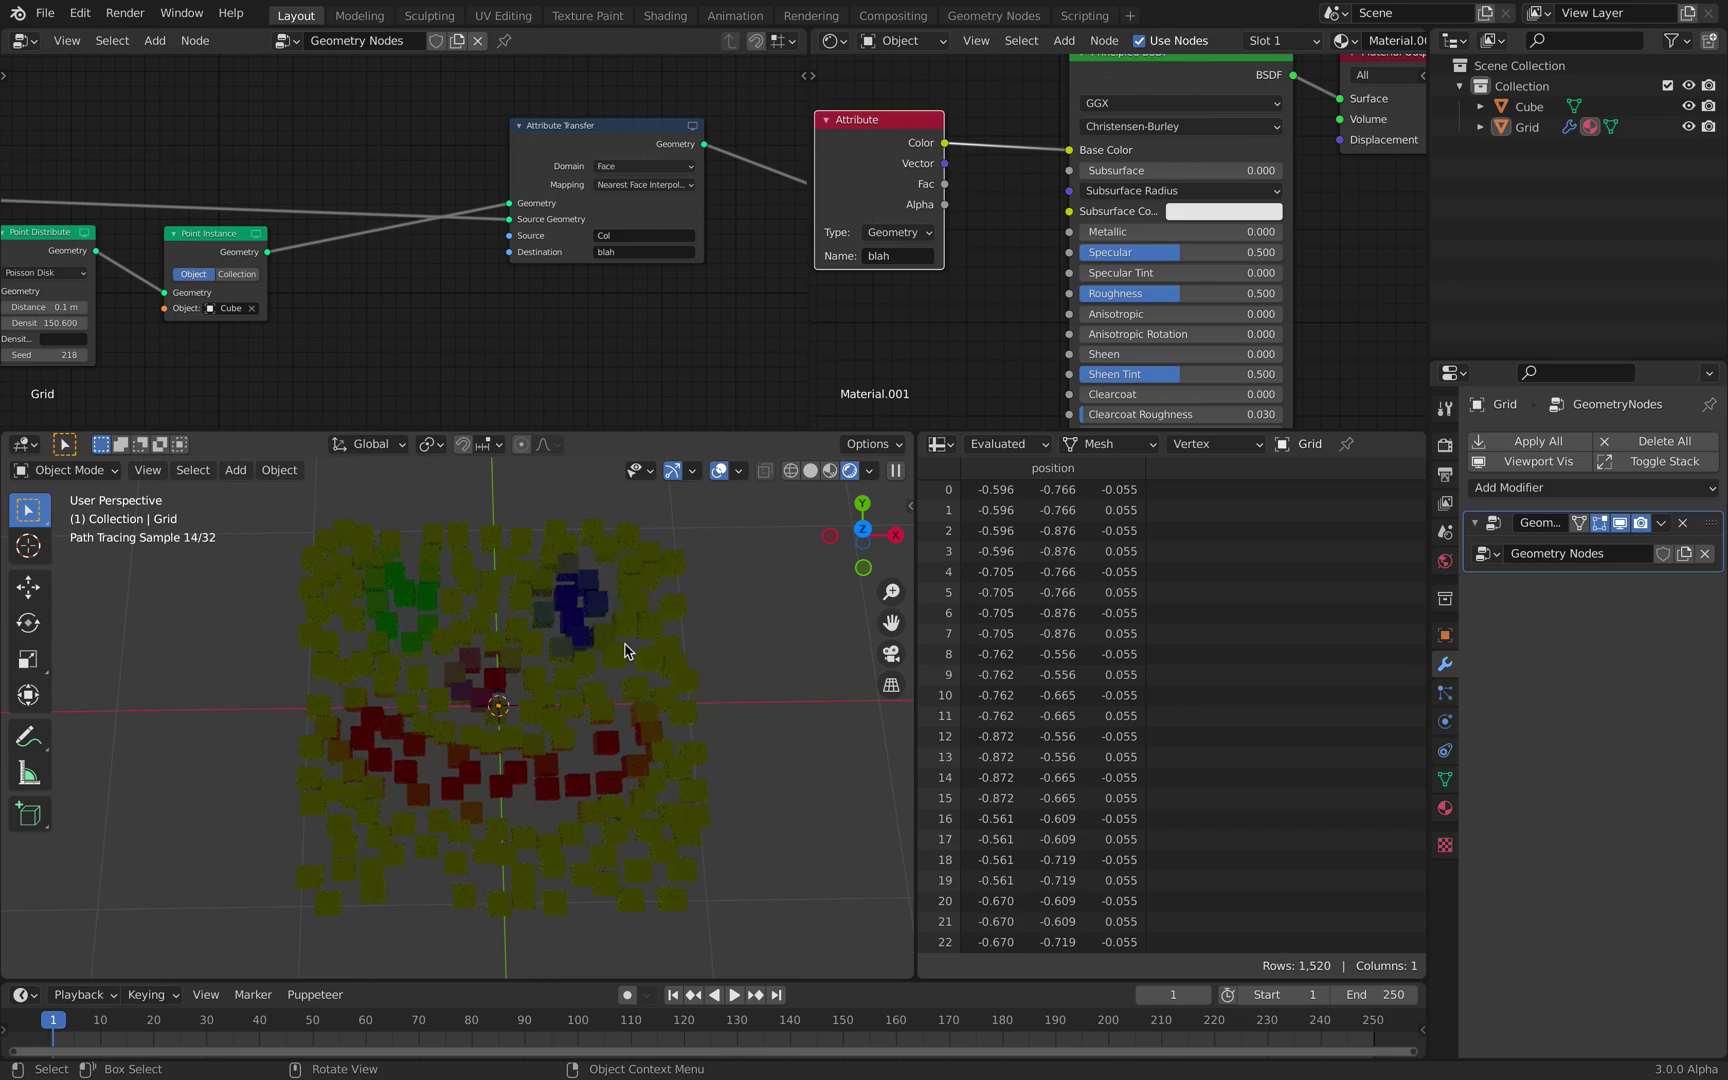
middle_drag(624, 651, 667, 626)
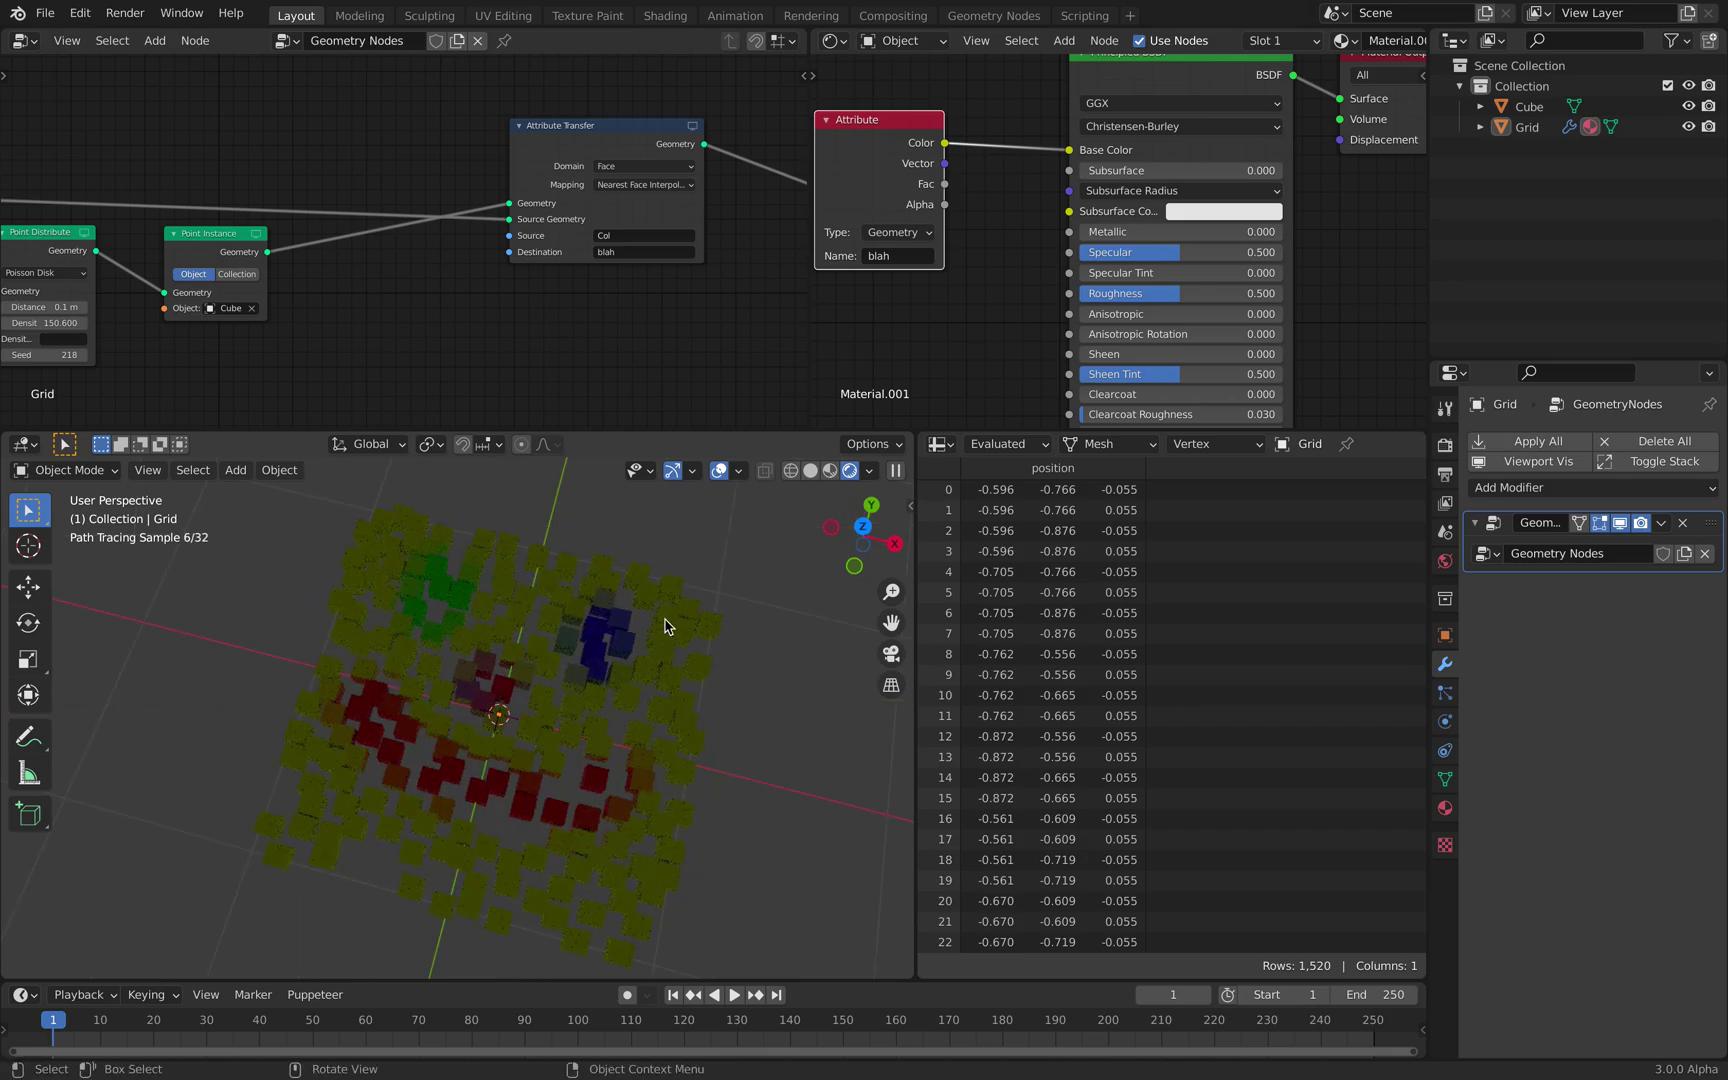